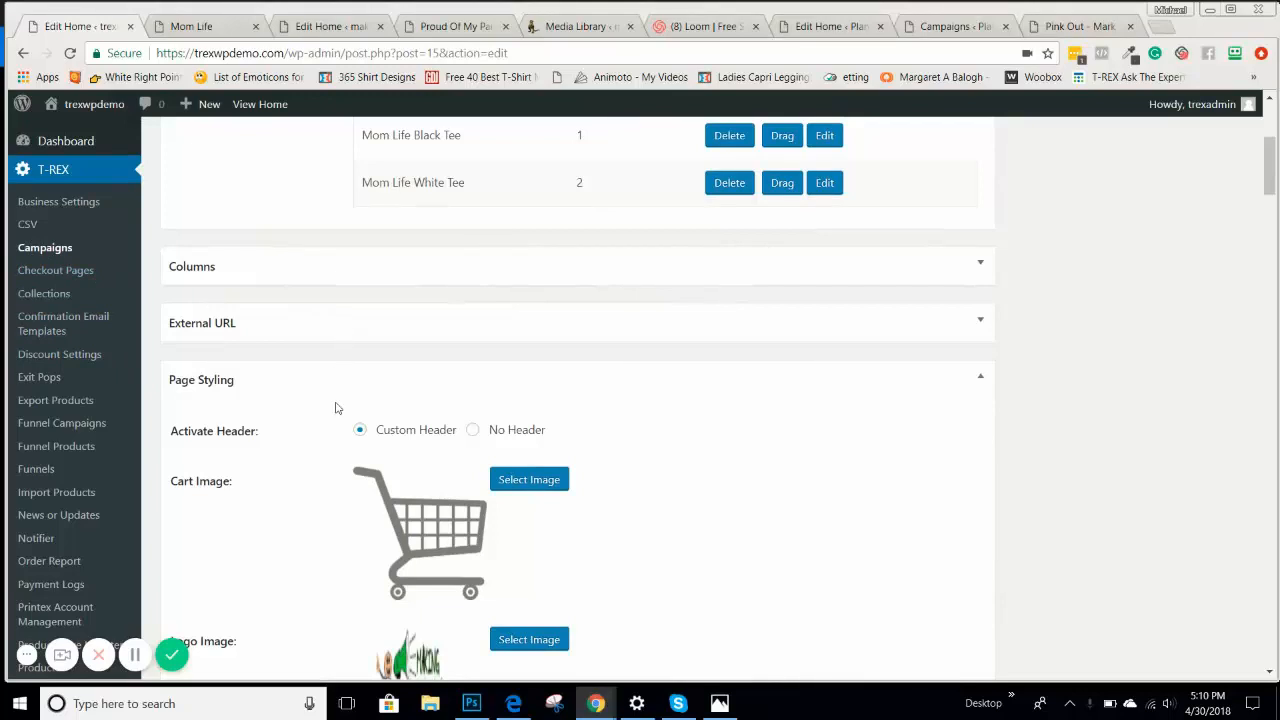
Step: Collapse the Add Products section and look through the right column editors in the Columns section, leaving Columns collapsed
{"action": "scroll", "coordinate": [337, 407], "scroll_direction": "up", "scroll_amount": 4}
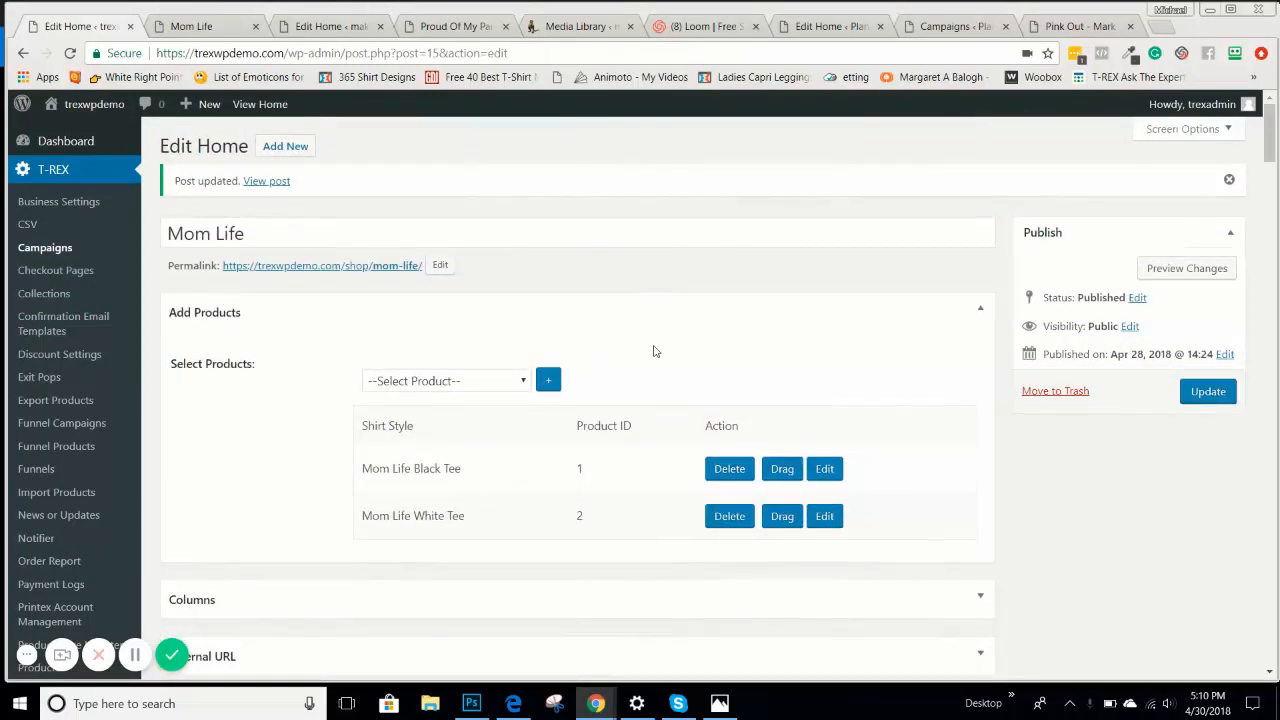
{"action": "left_click", "coordinate": [981, 312]}
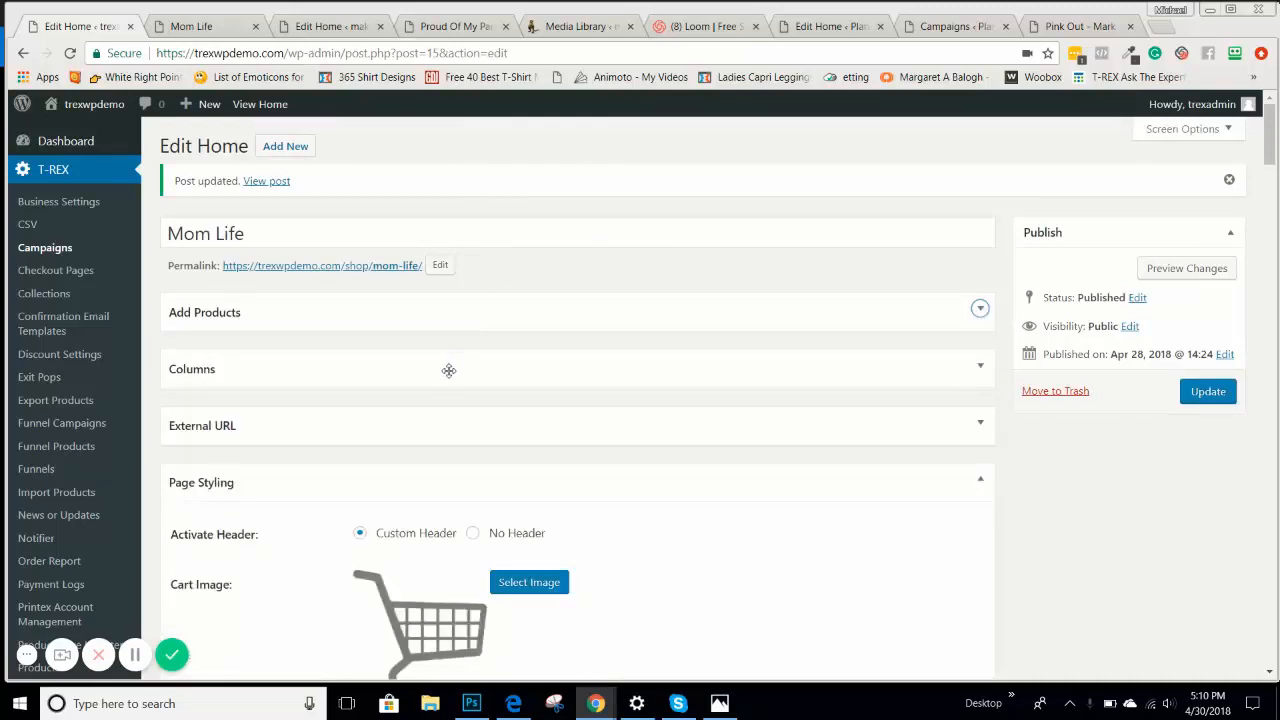
{"action": "left_click", "coordinate": [980, 367]}
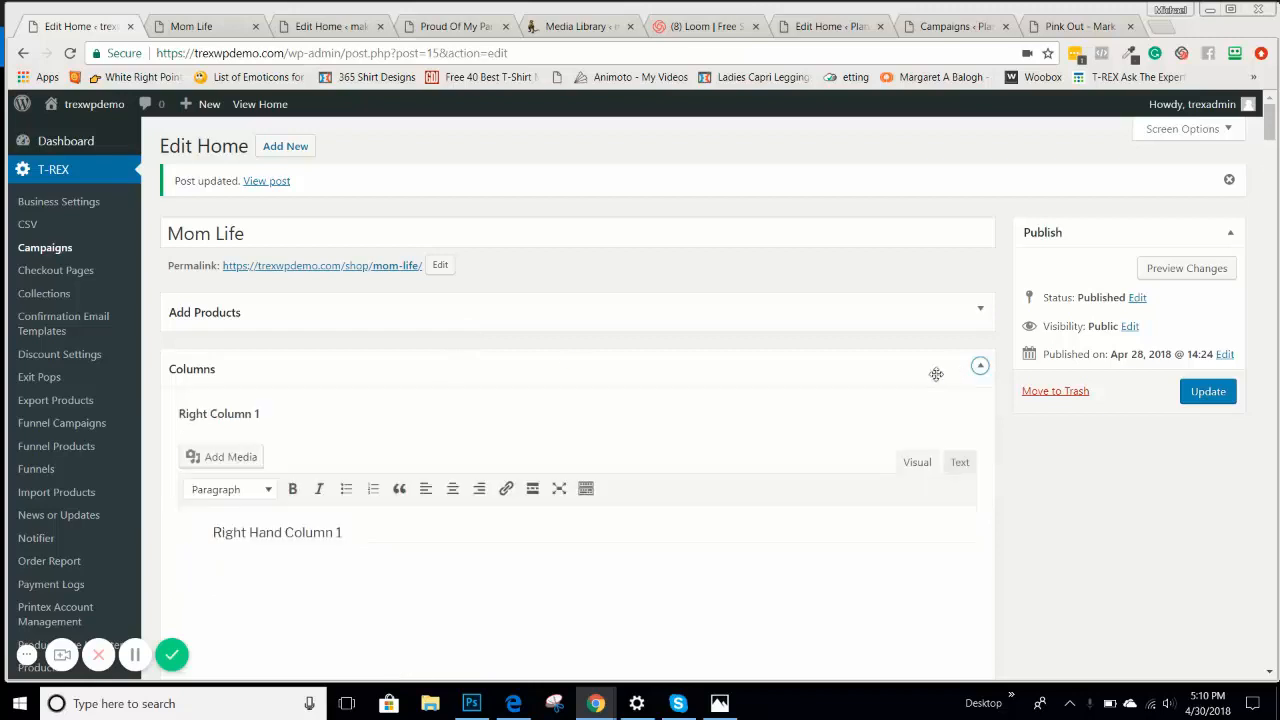
{"action": "scroll", "coordinate": [672, 399], "scroll_direction": "down", "scroll_amount": 3}
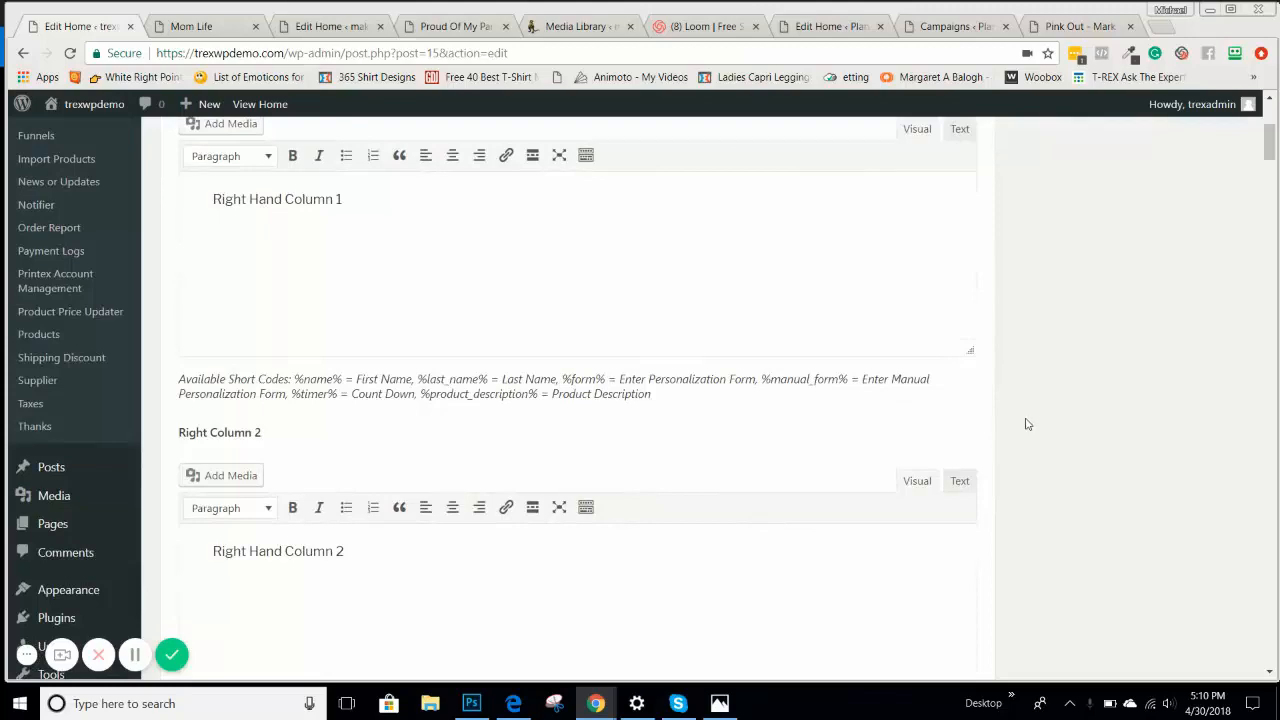
{"action": "scroll", "coordinate": [1025, 424], "scroll_direction": "down", "scroll_amount": 4}
{"action": "scroll", "coordinate": [1025, 424], "scroll_direction": "up", "scroll_amount": 4}
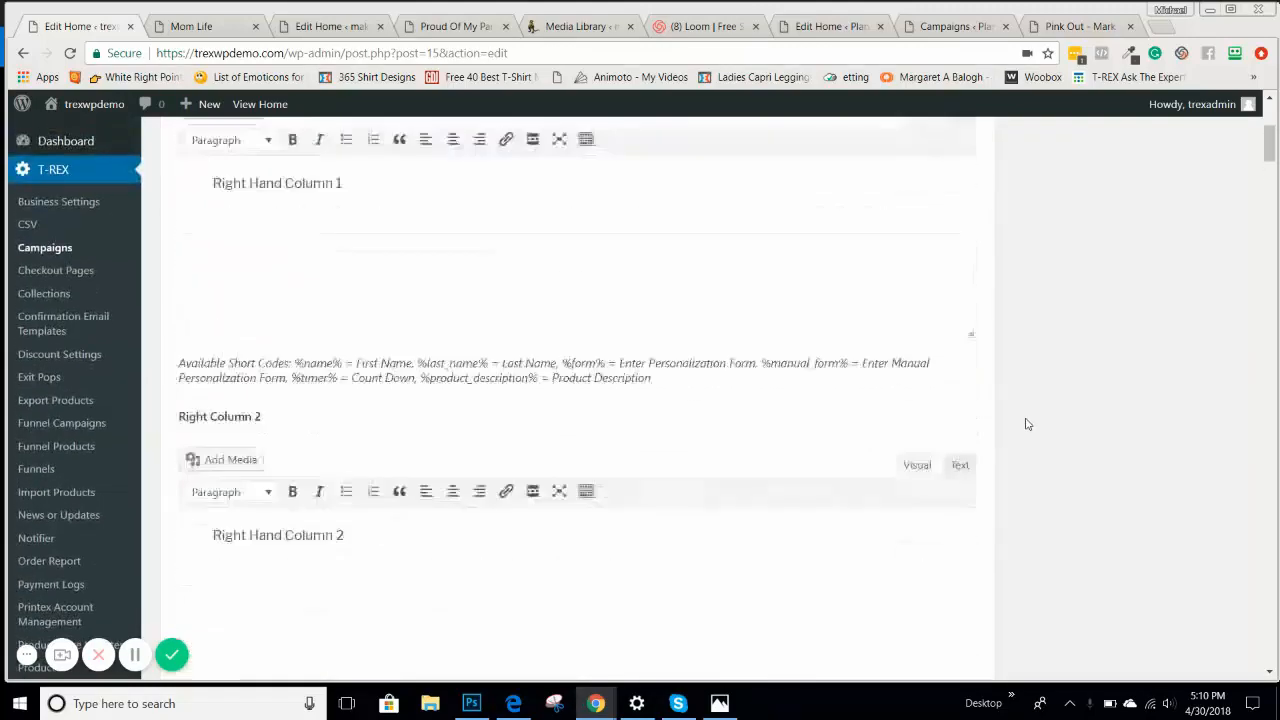
{"action": "scroll", "coordinate": [1025, 424], "scroll_direction": "up", "scroll_amount": 3}
{"action": "left_click", "coordinate": [980, 284]}
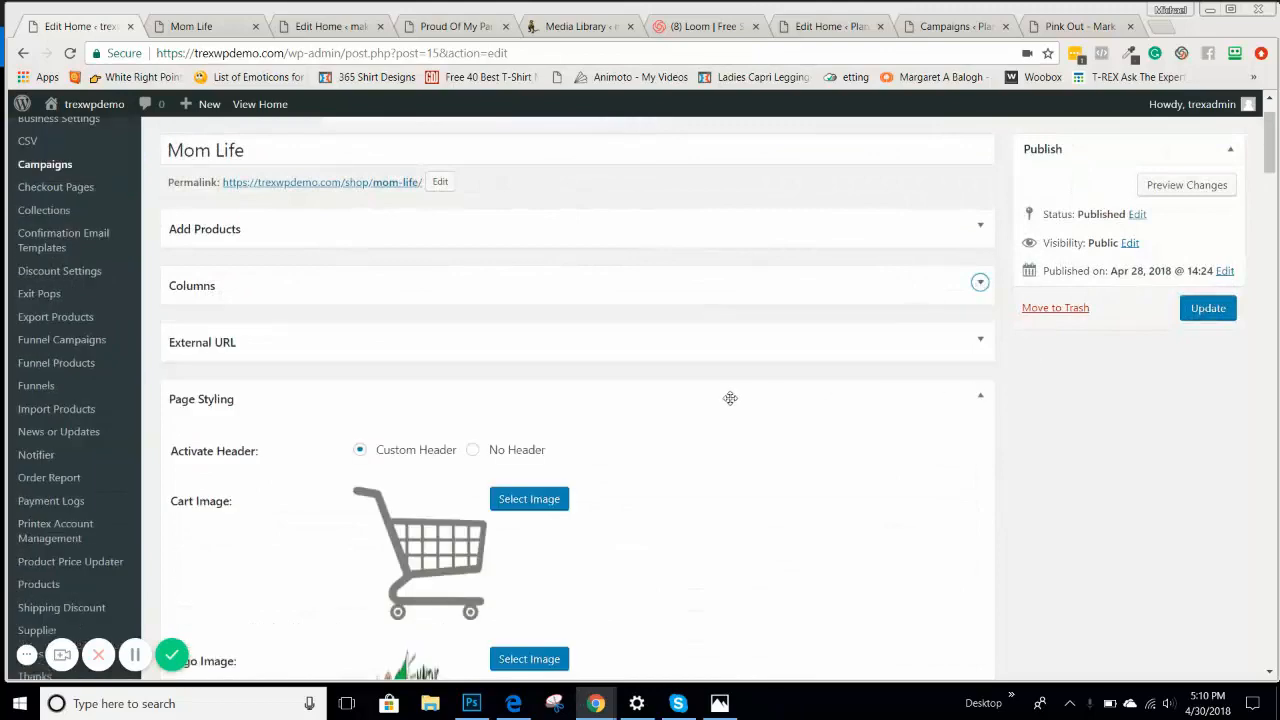
Step: Examine the campaign's remaining settings from Page Styling through Menus and FB Share information to the cart settings
{"action": "scroll", "coordinate": [365, 430], "scroll_direction": "down", "scroll_amount": 7}
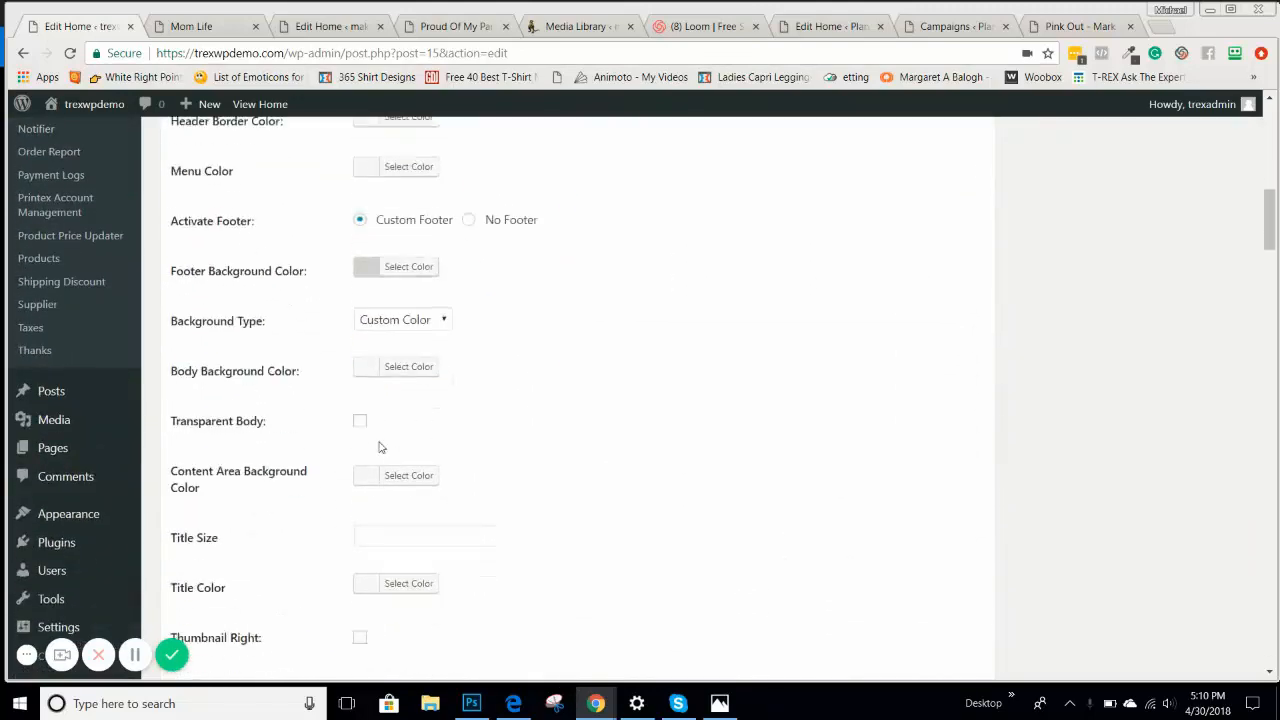
{"action": "scroll", "coordinate": [380, 447], "scroll_direction": "down", "scroll_amount": 12}
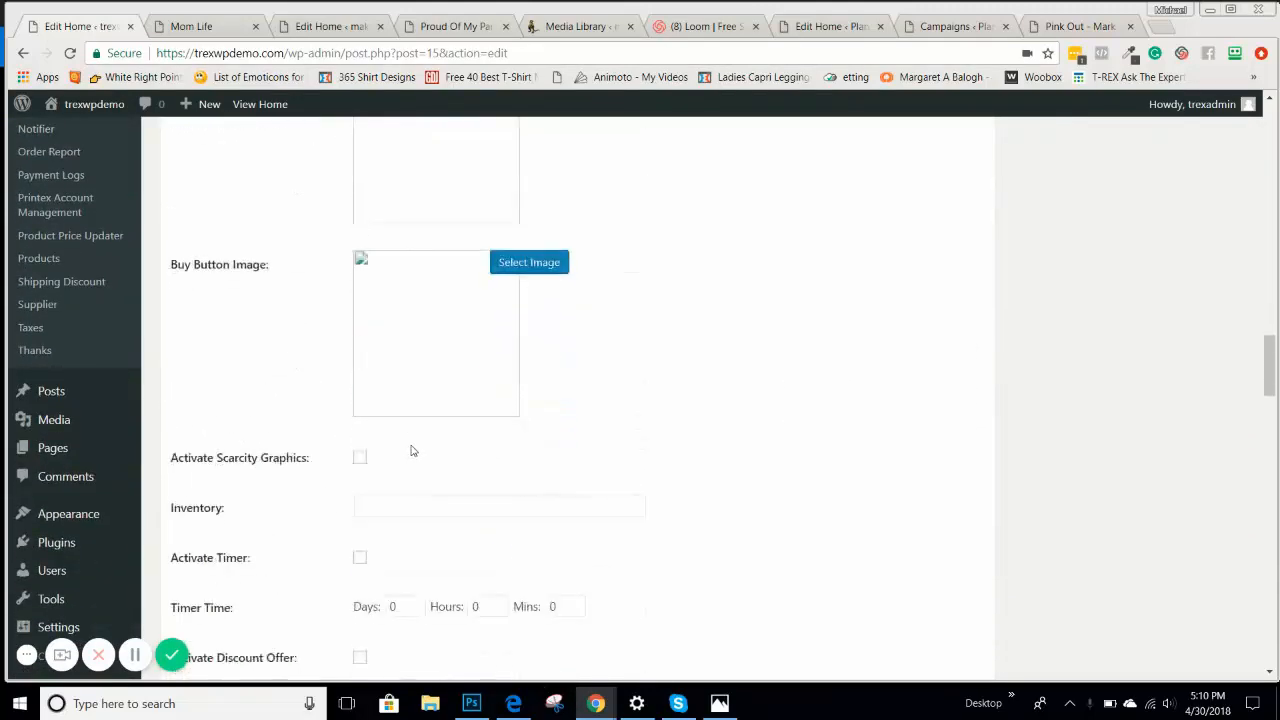
{"action": "scroll", "coordinate": [410, 451], "scroll_direction": "down", "scroll_amount": 5}
{"action": "scroll", "coordinate": [411, 451], "scroll_direction": "down", "scroll_amount": 5}
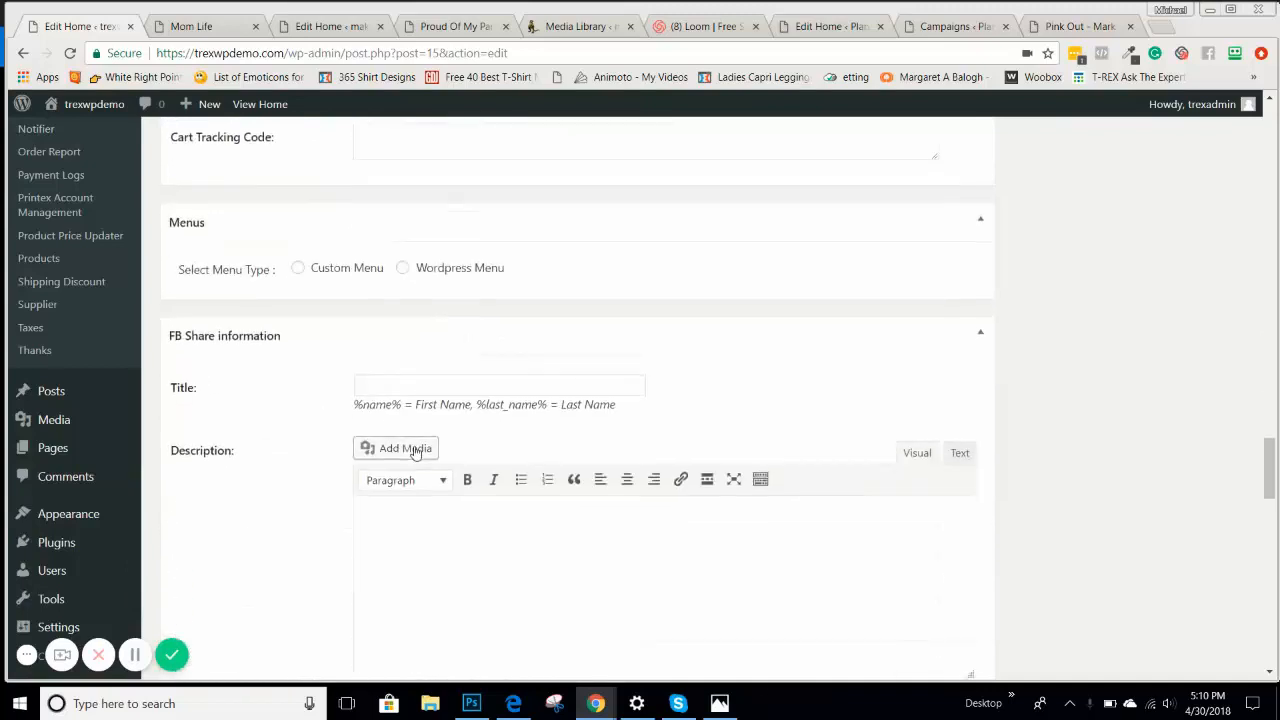
{"action": "scroll", "coordinate": [277, 306], "scroll_direction": "down", "scroll_amount": 8}
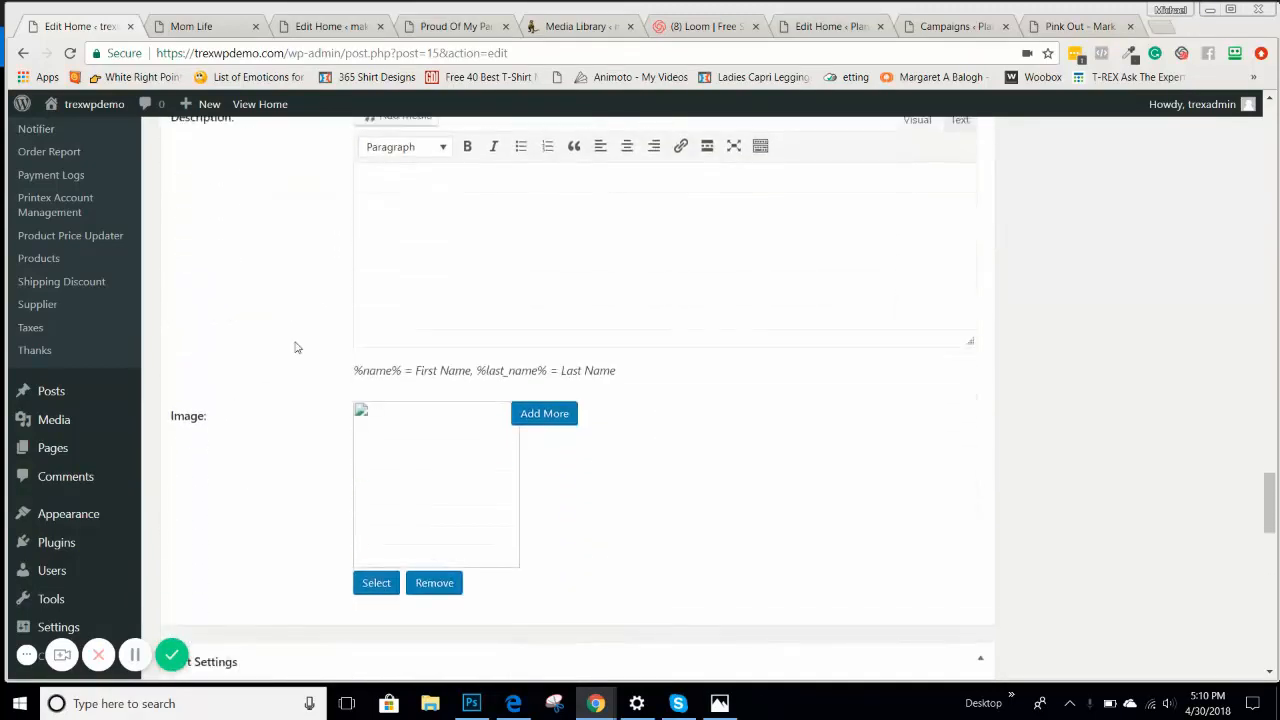
{"action": "scroll", "coordinate": [366, 306], "scroll_direction": "down", "scroll_amount": 6}
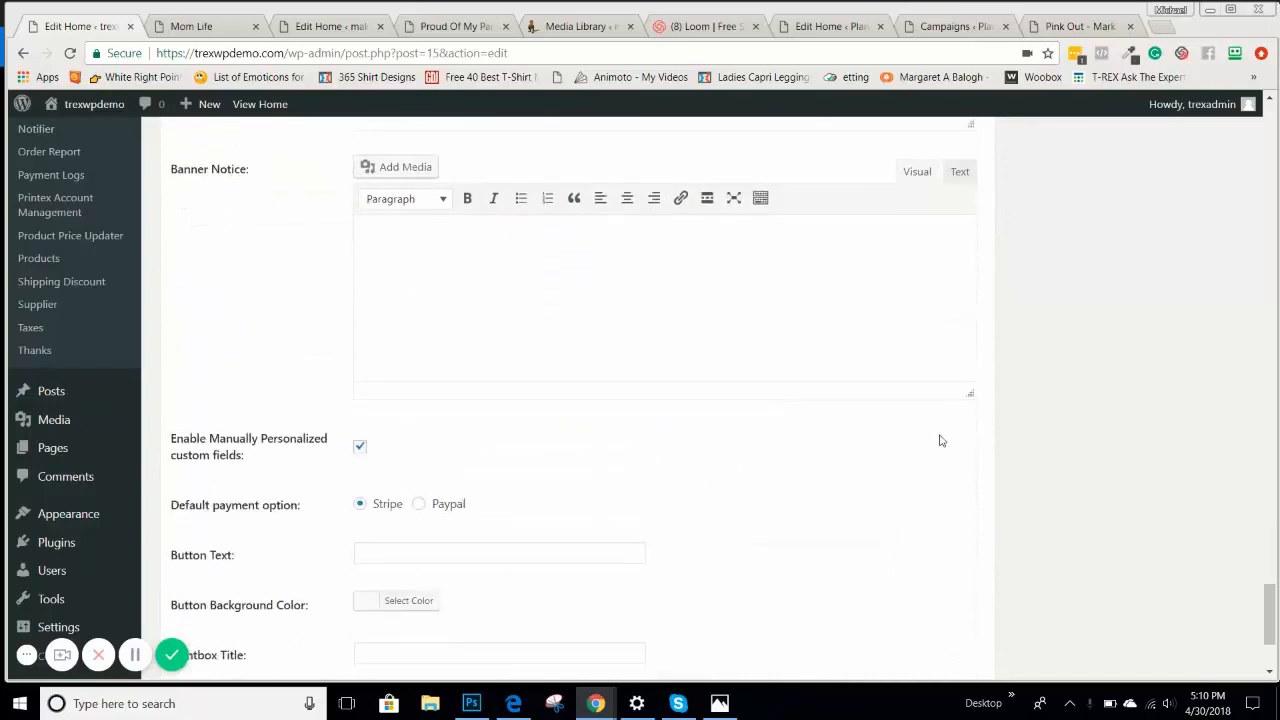
{"action": "left_click_drag", "start_coordinate": [1271, 597], "coordinate": [1268, 145]}
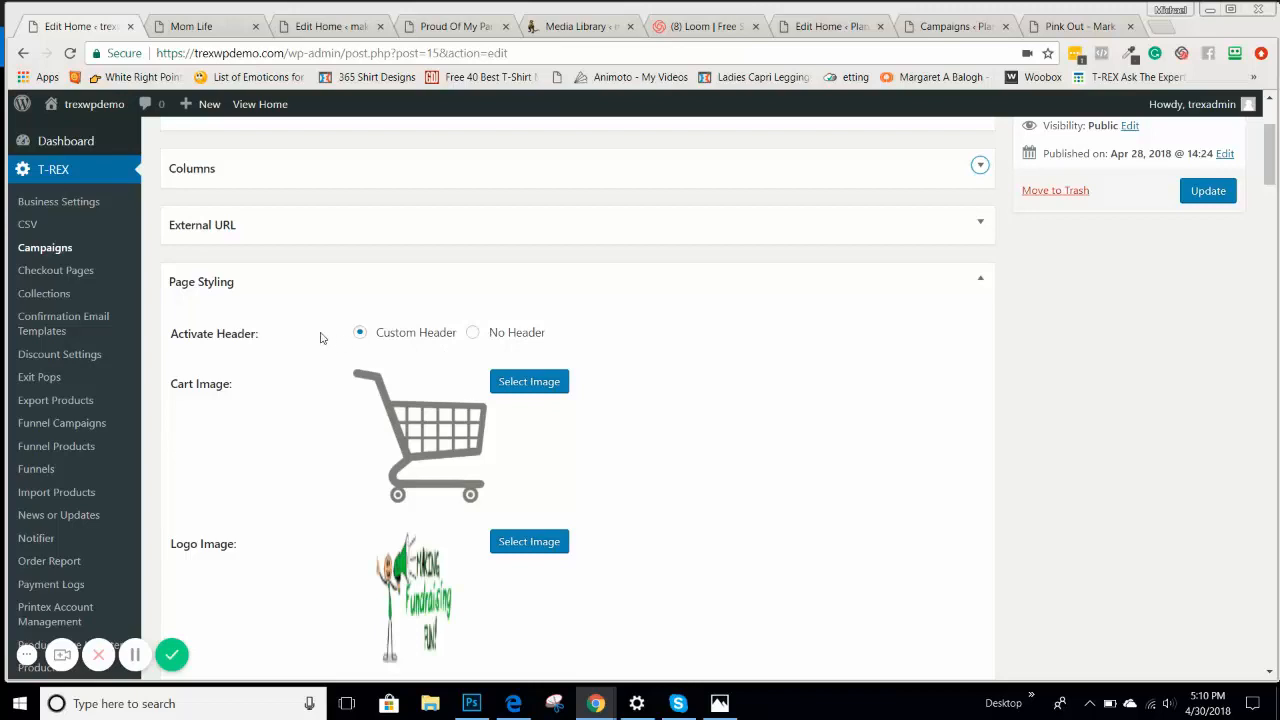
Step: Switch Activate Header to No Header and back to Custom Header
{"action": "left_click", "coordinate": [473, 336]}
{"action": "left_click", "coordinate": [360, 334]}
{"action": "scroll", "coordinate": [209, 424], "scroll_direction": "down", "scroll_amount": 1}
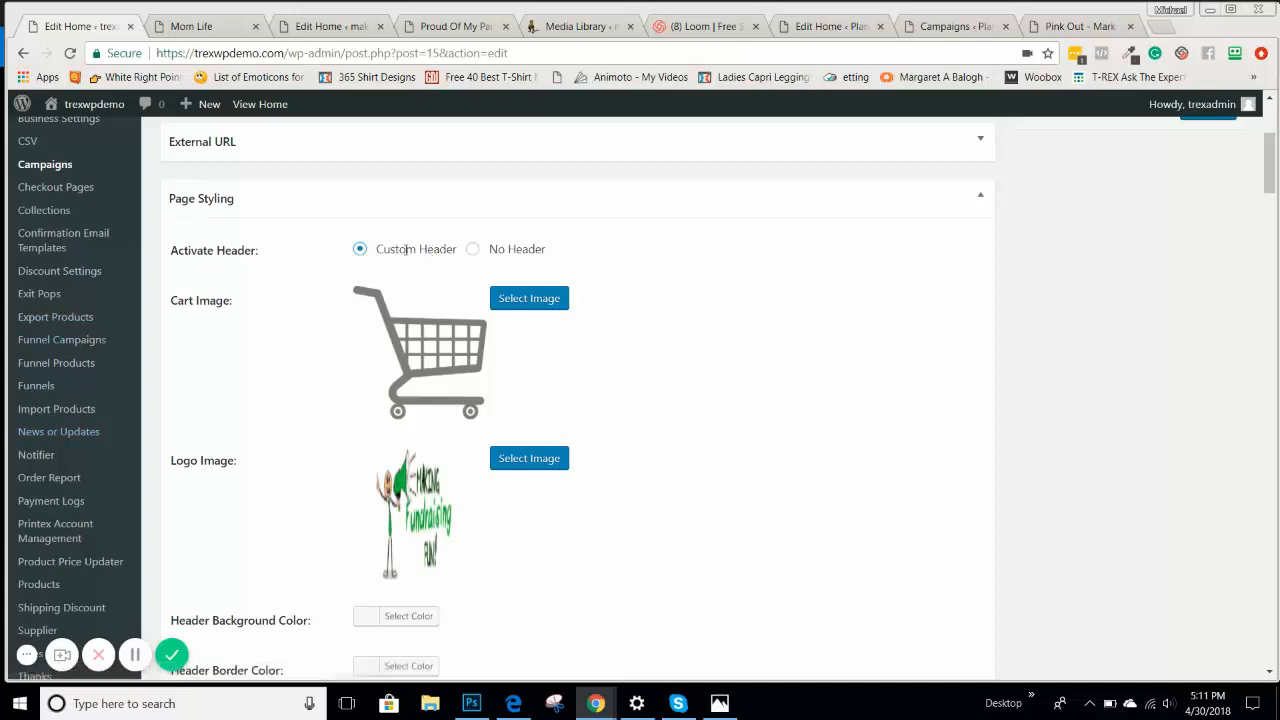
{"action": "scroll", "coordinate": [100, 451], "scroll_direction": "down", "scroll_amount": 3}
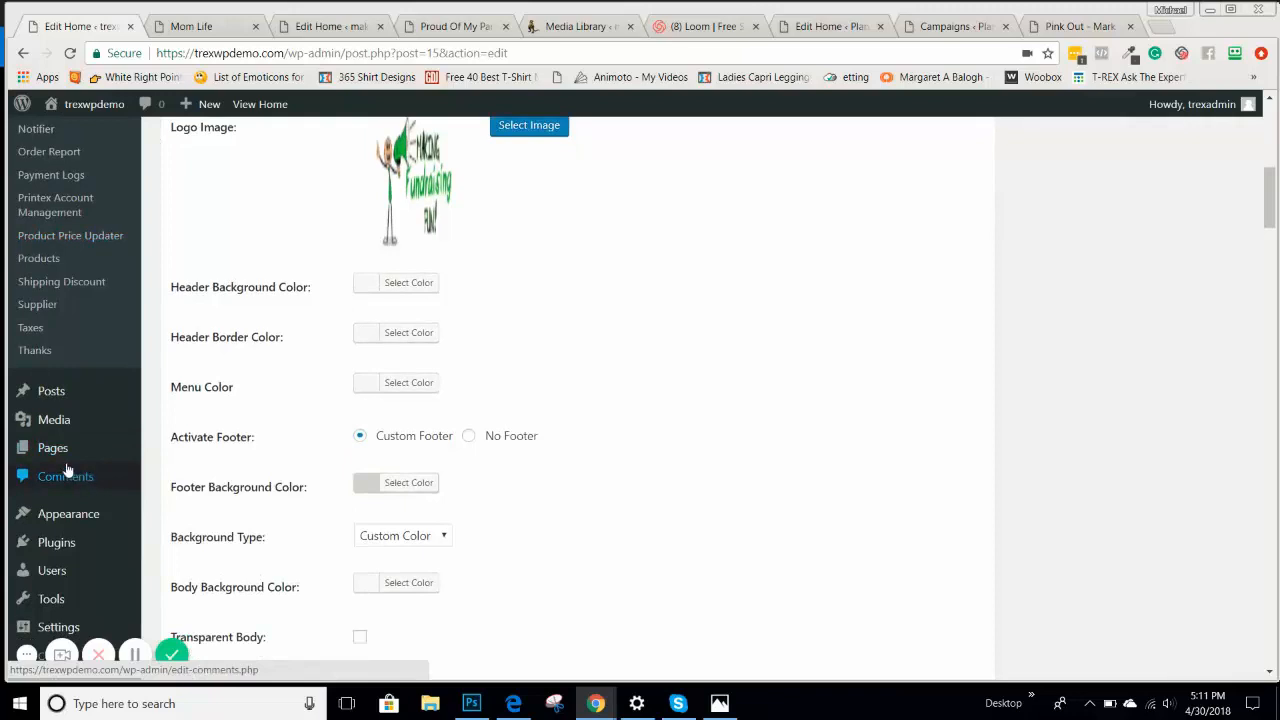
{"action": "scroll", "coordinate": [181, 468], "scroll_direction": "up", "scroll_amount": 4}
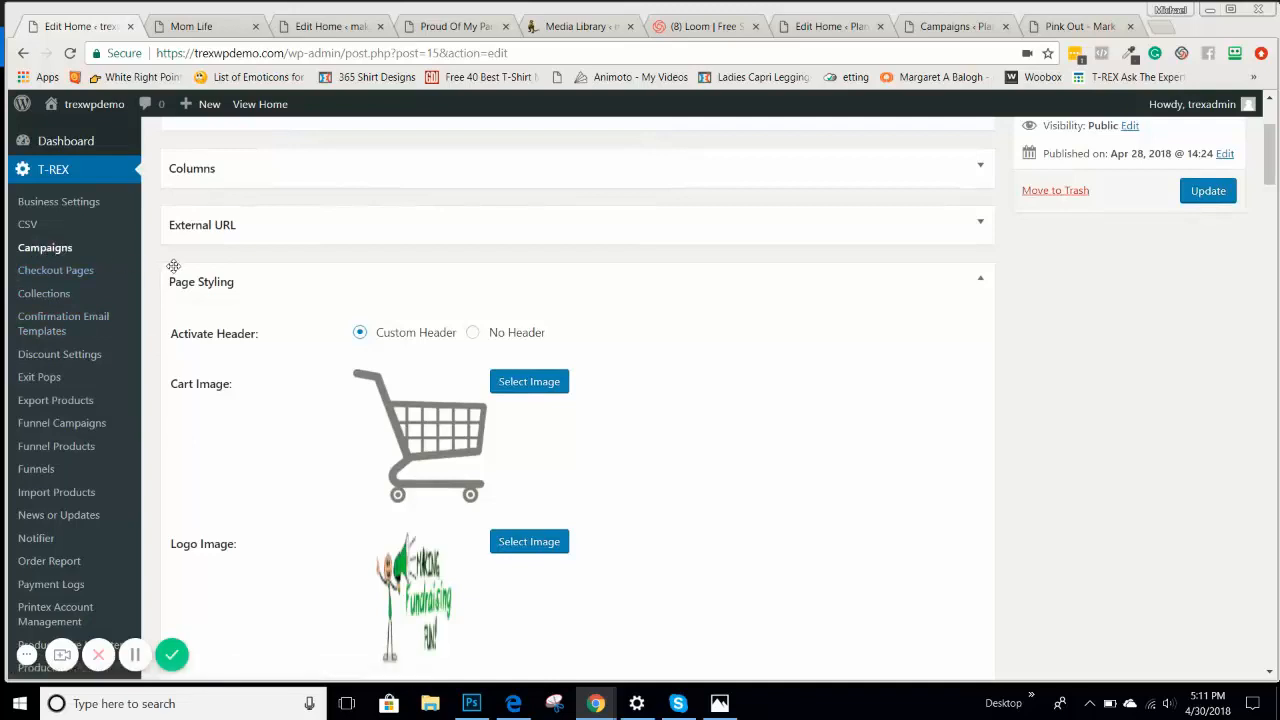
Step: Set the Cart Image to cart11.png from the media library
{"action": "scroll", "coordinate": [186, 300], "scroll_direction": "down", "scroll_amount": 2}
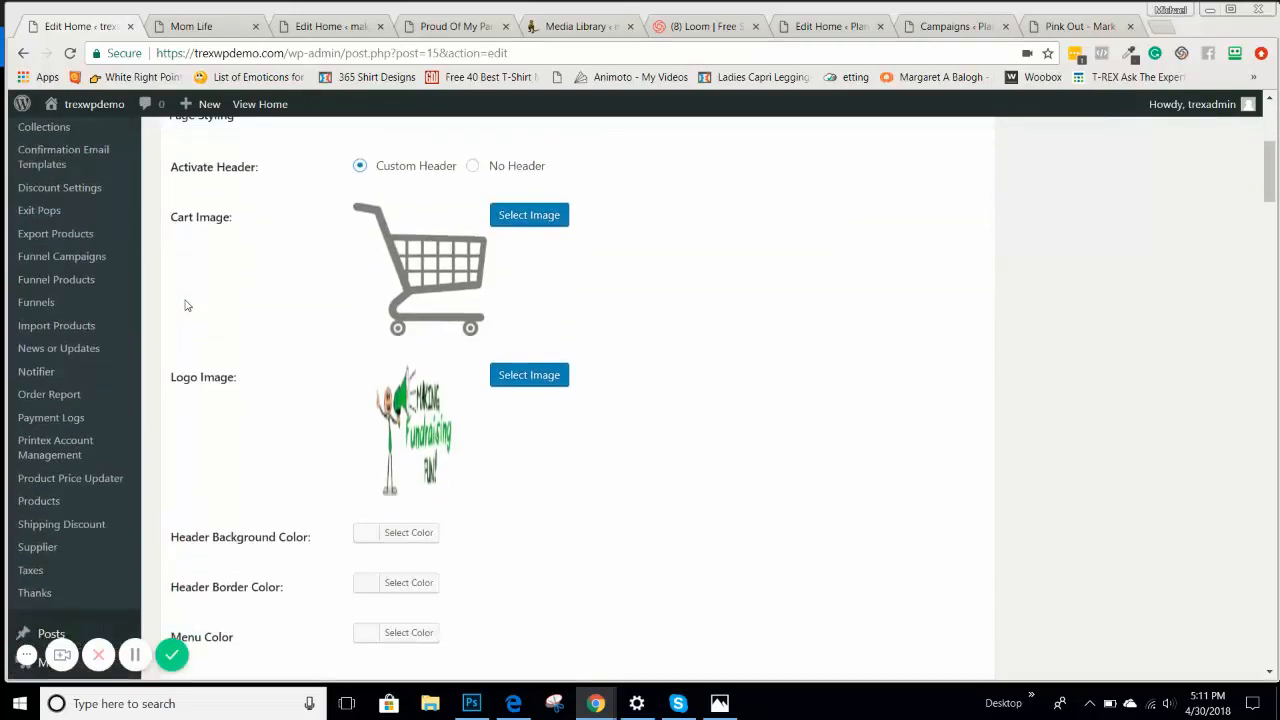
{"action": "scroll", "coordinate": [377, 360], "scroll_direction": "up", "scroll_amount": 1}
{"action": "left_click", "coordinate": [528, 298]}
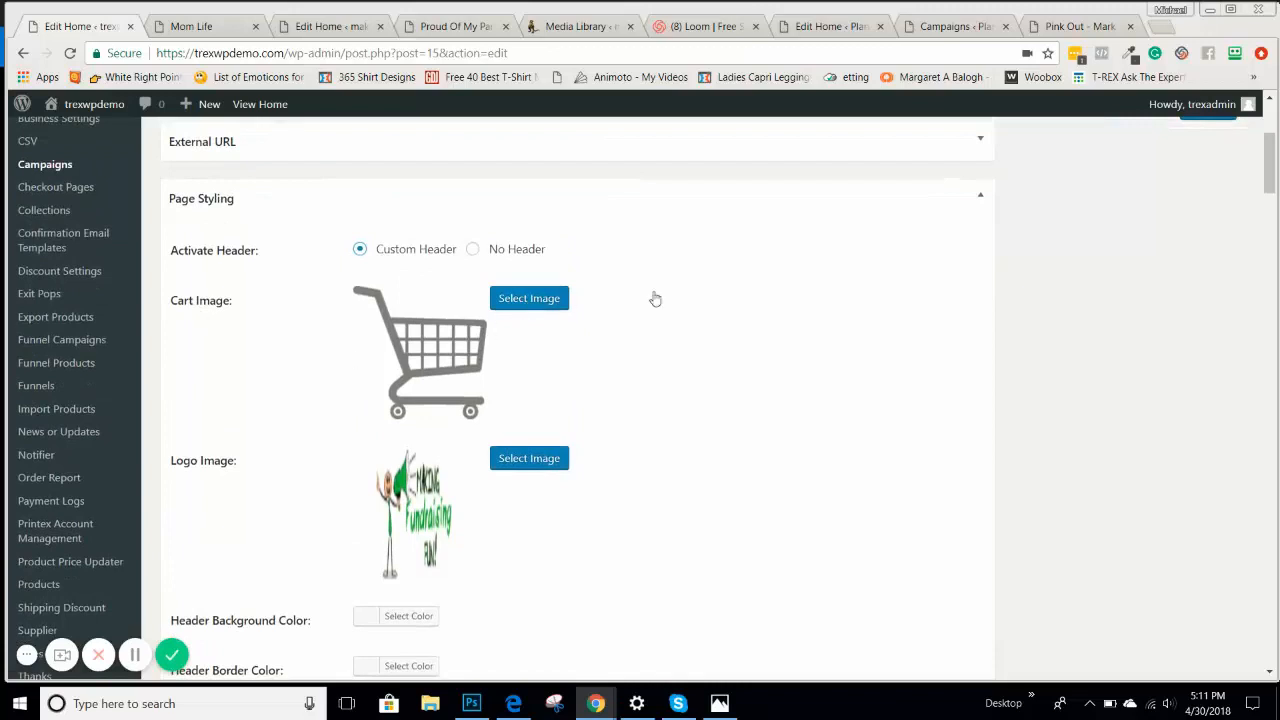
{"action": "left_click", "coordinate": [110, 280]}
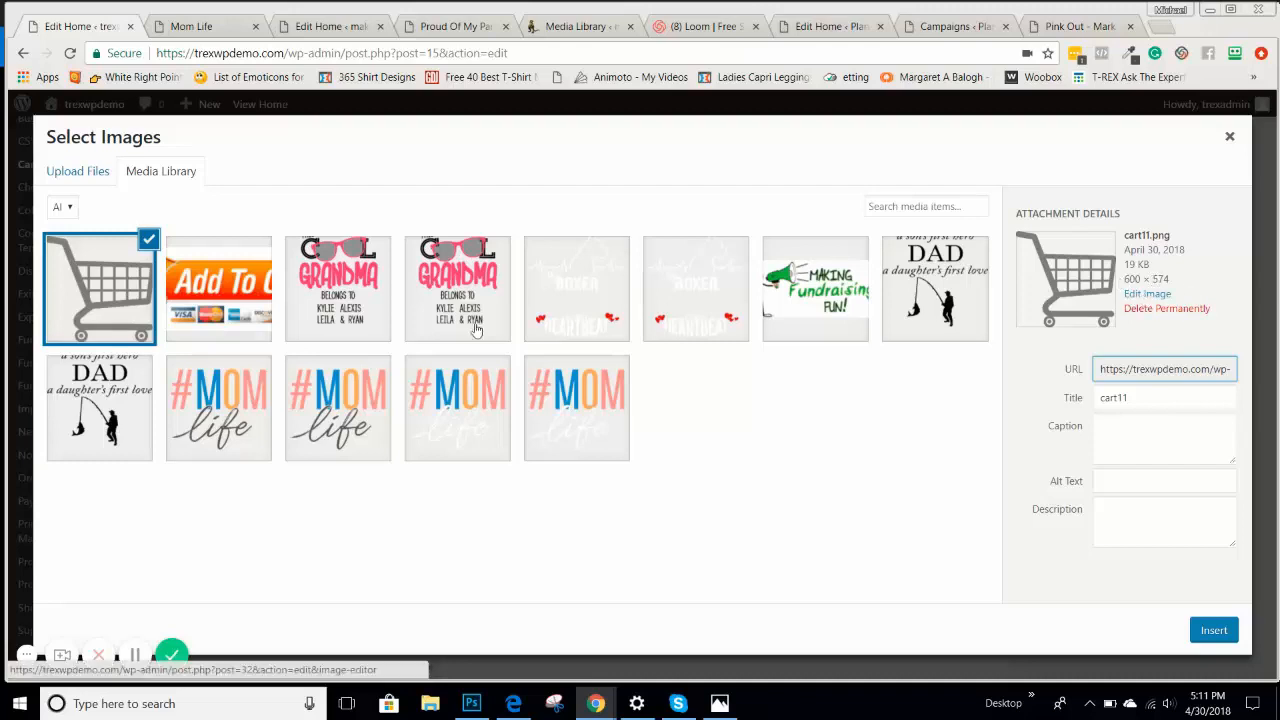
{"action": "left_click", "coordinate": [1213, 630]}
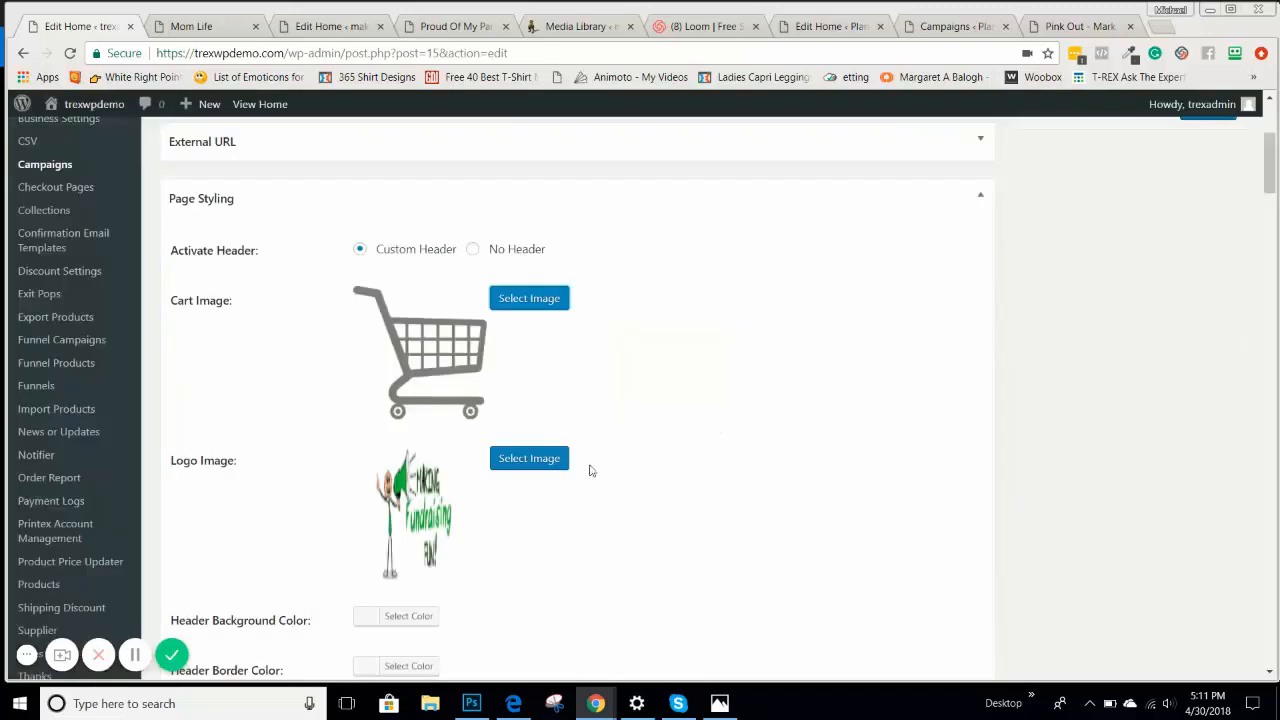
Step: Set the Logo Image to Making-Funraising-Fun-Logo-For-Site.png from the media library, checking its pixel dimensions before inserting it
{"action": "left_click", "coordinate": [512, 462]}
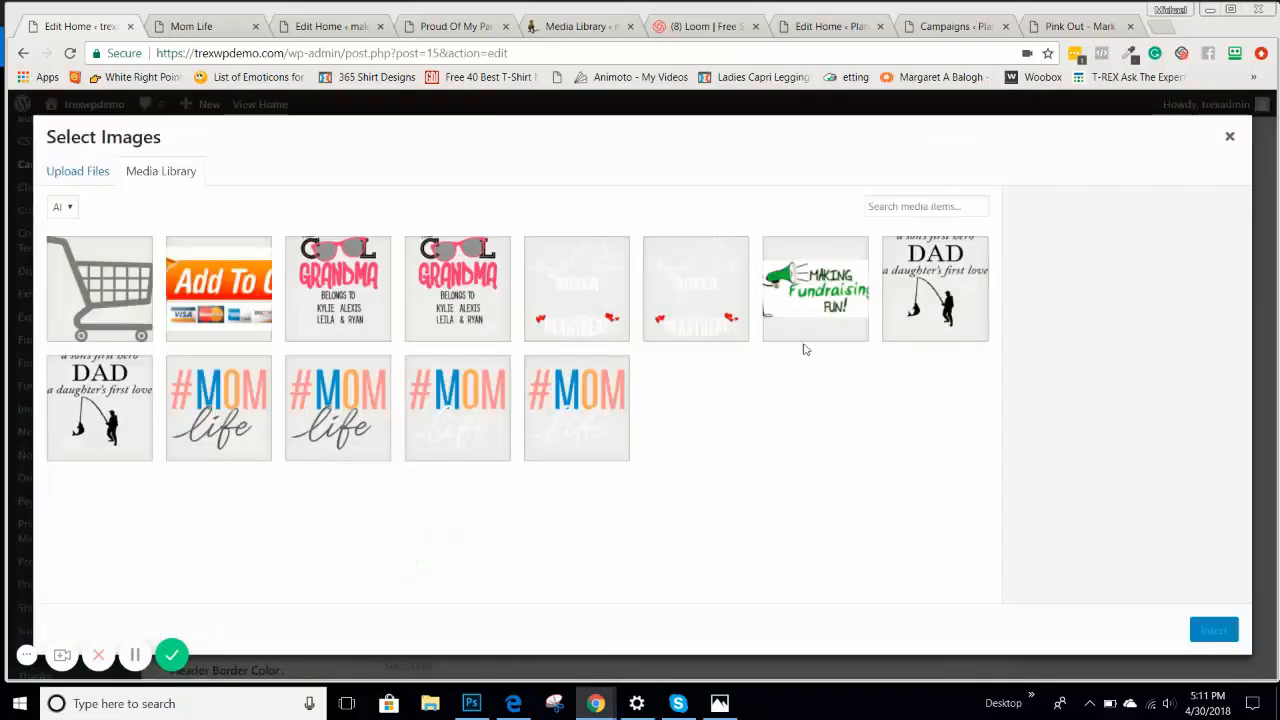
{"action": "left_click", "coordinate": [803, 306]}
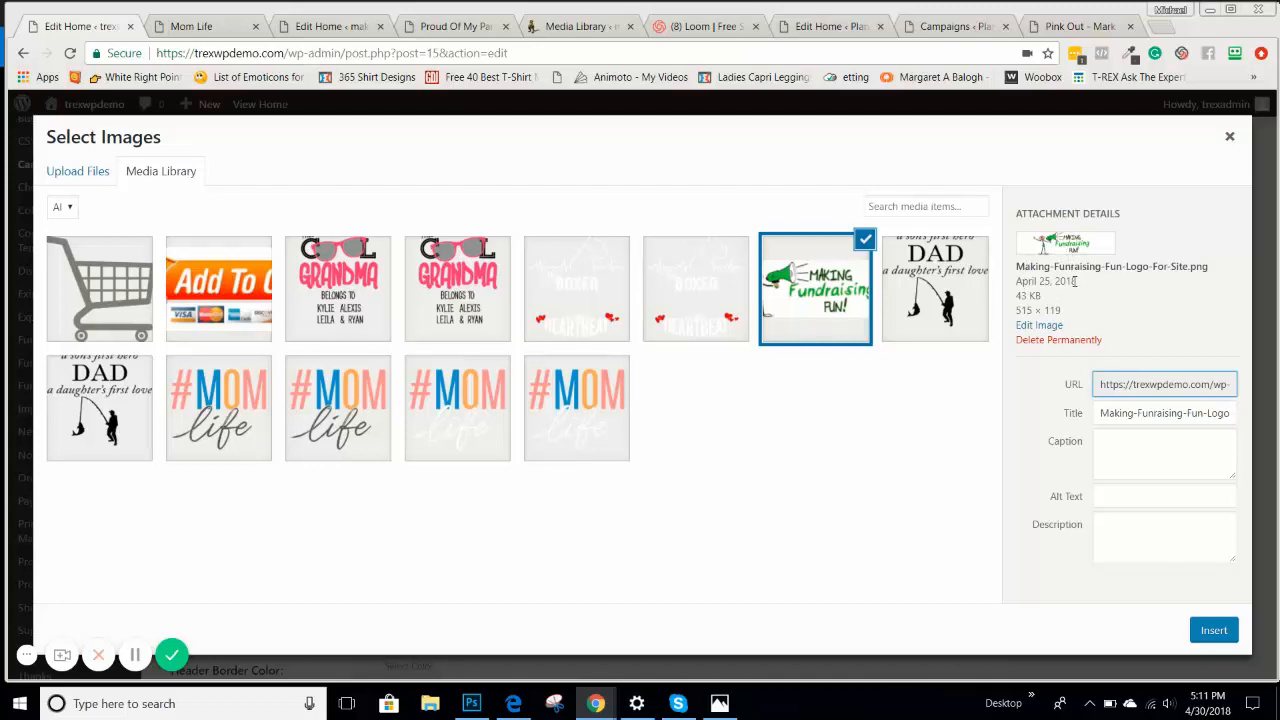
{"action": "left_click_drag", "start_coordinate": [1016, 311], "coordinate": [1069, 312]}
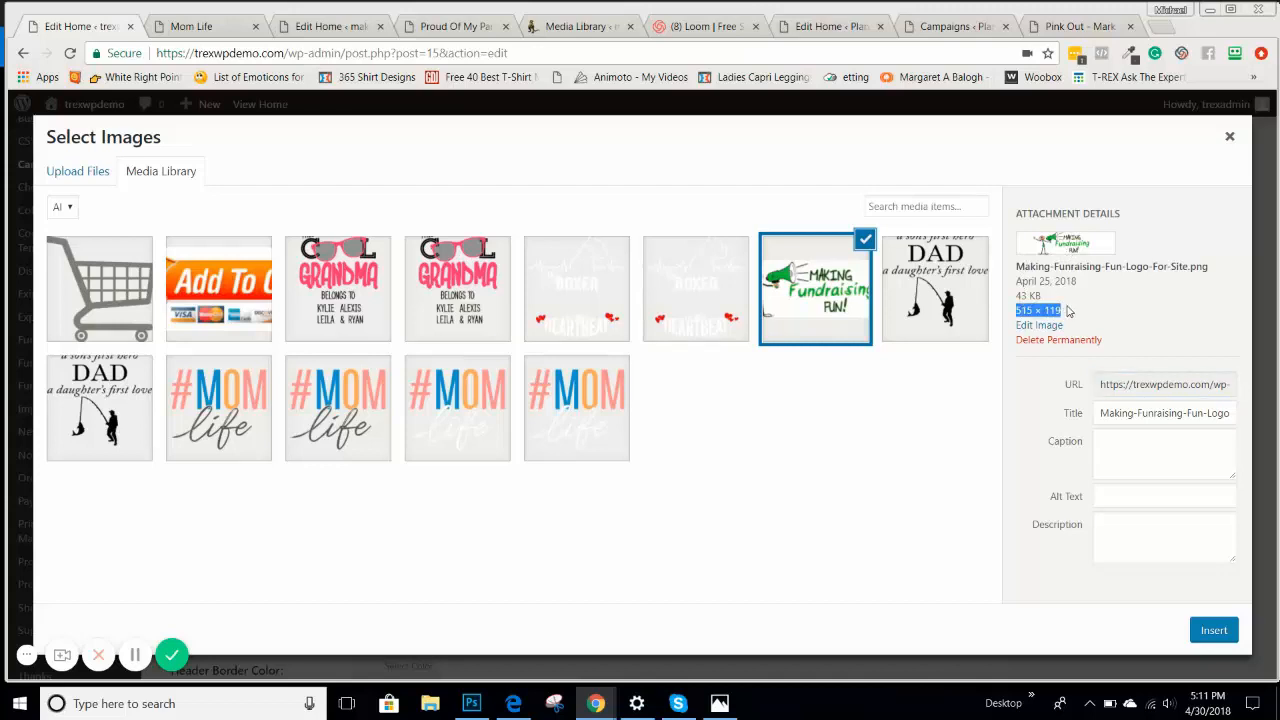
{"action": "left_click", "coordinate": [1213, 628]}
Step: Update the Mom Life campaign and reload its live shop page to check the header
{"action": "scroll", "coordinate": [718, 400], "scroll_direction": "down", "scroll_amount": 3}
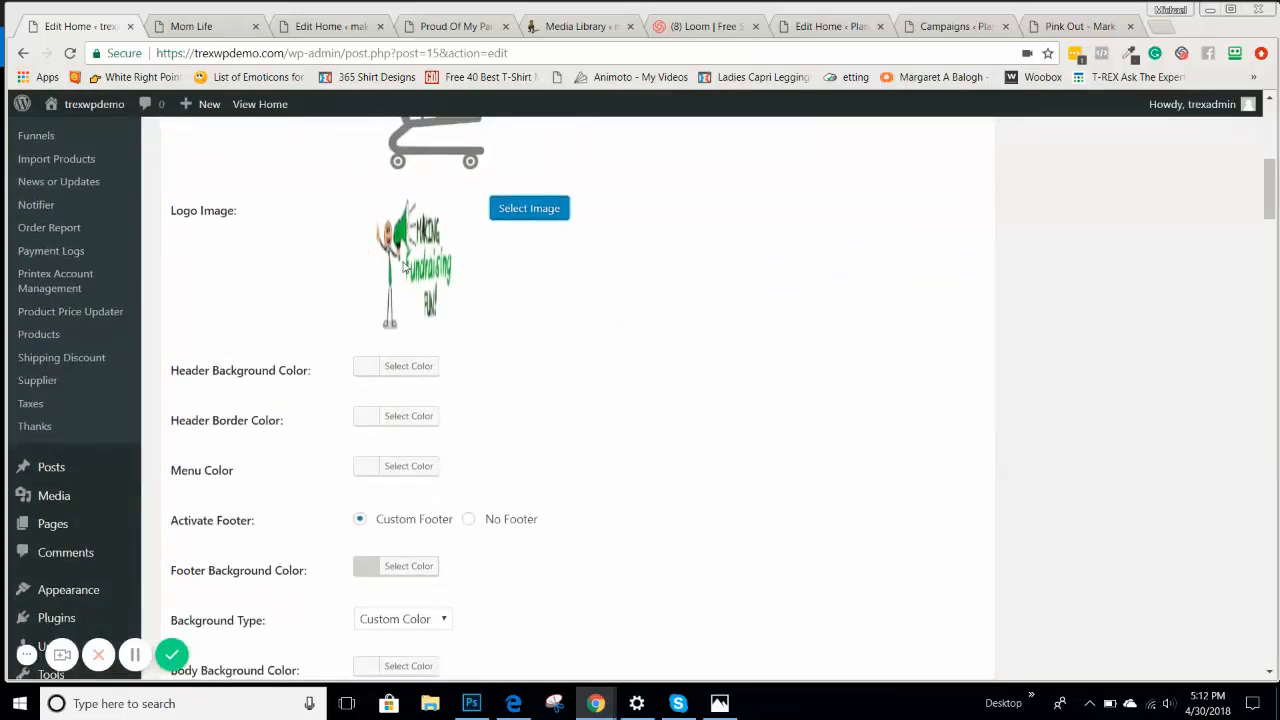
{"action": "scroll", "coordinate": [438, 288], "scroll_direction": "up", "scroll_amount": 2}
{"action": "scroll", "coordinate": [616, 312], "scroll_direction": "up", "scroll_amount": 1}
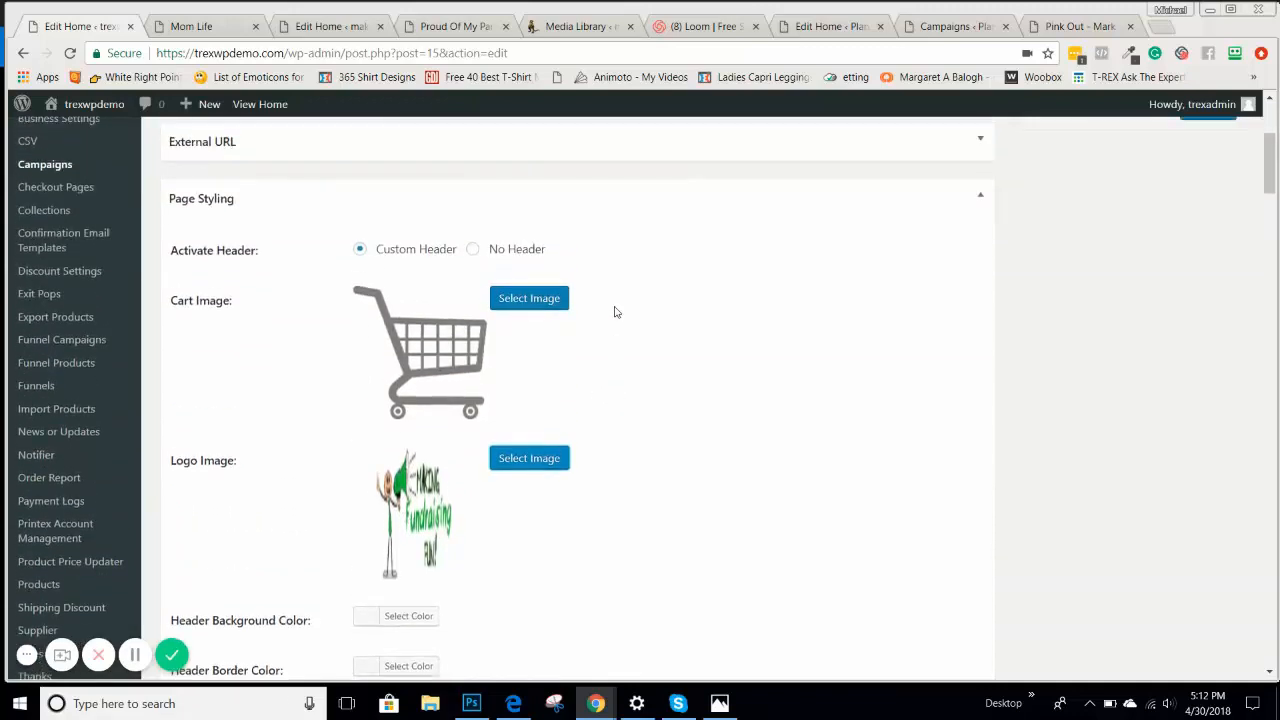
{"action": "scroll", "coordinate": [616, 312], "scroll_direction": "up", "scroll_amount": 3}
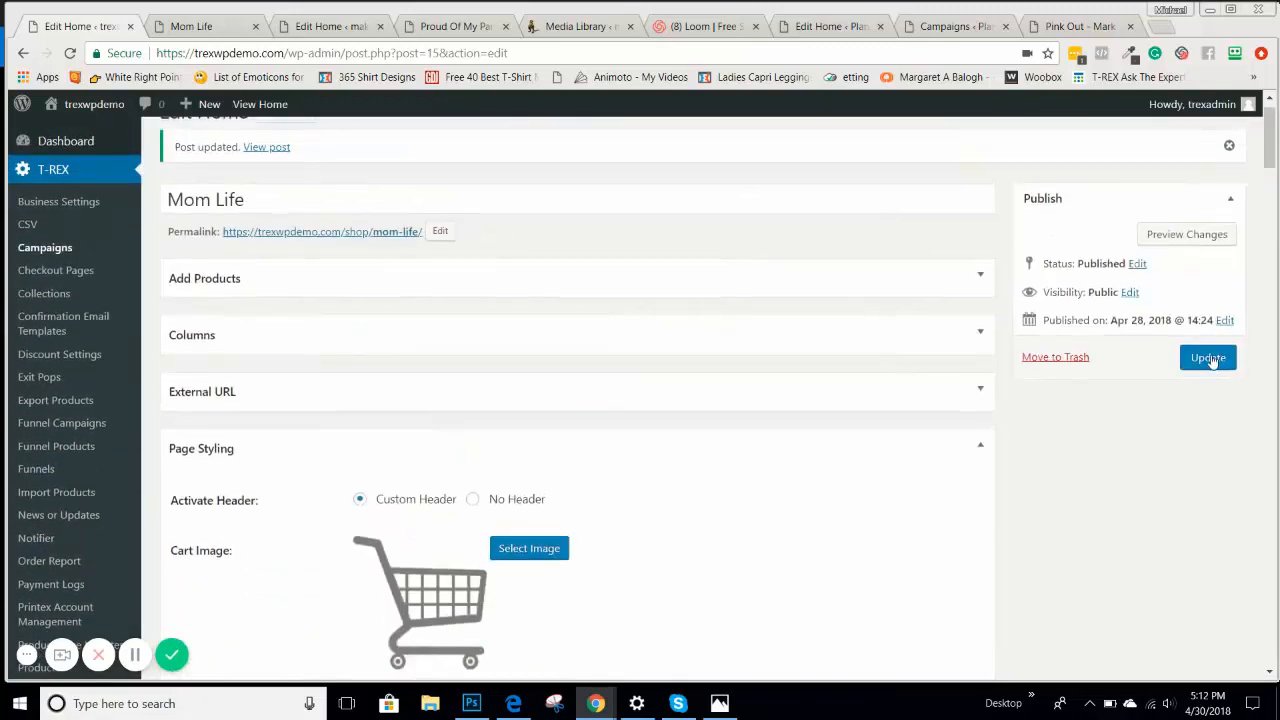
{"action": "left_click", "coordinate": [1208, 358]}
{"action": "left_click", "coordinate": [190, 26]}
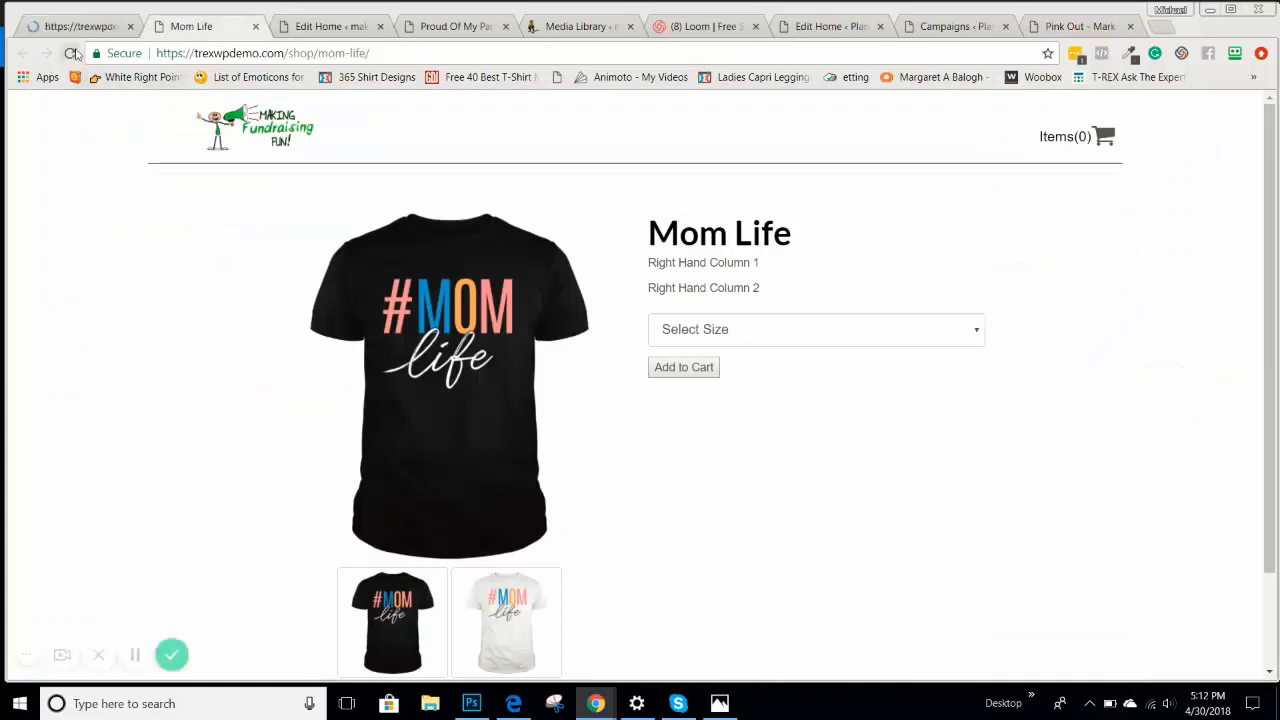
{"action": "left_click", "coordinate": [71, 53]}
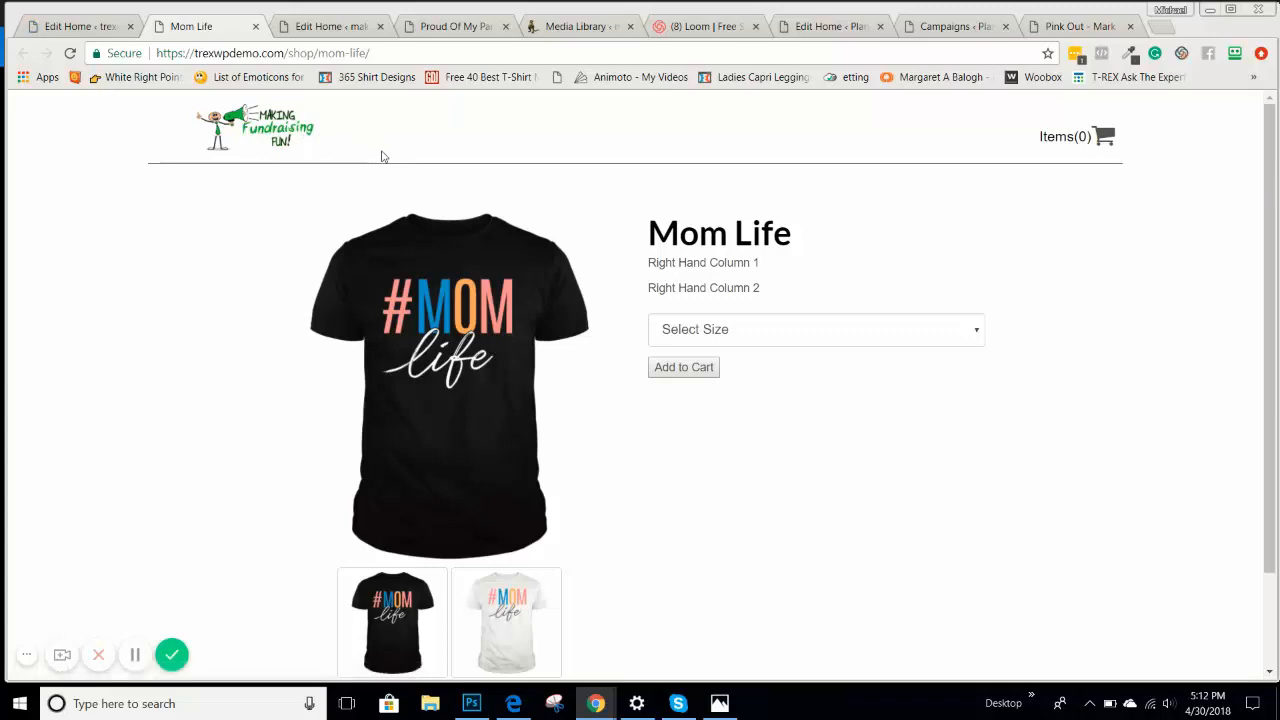
Step: Return to the campaign editor and set the Header Background Color to black (#000000)
{"action": "left_click", "coordinate": [95, 27]}
{"action": "scroll", "coordinate": [285, 250], "scroll_direction": "down", "scroll_amount": 10}
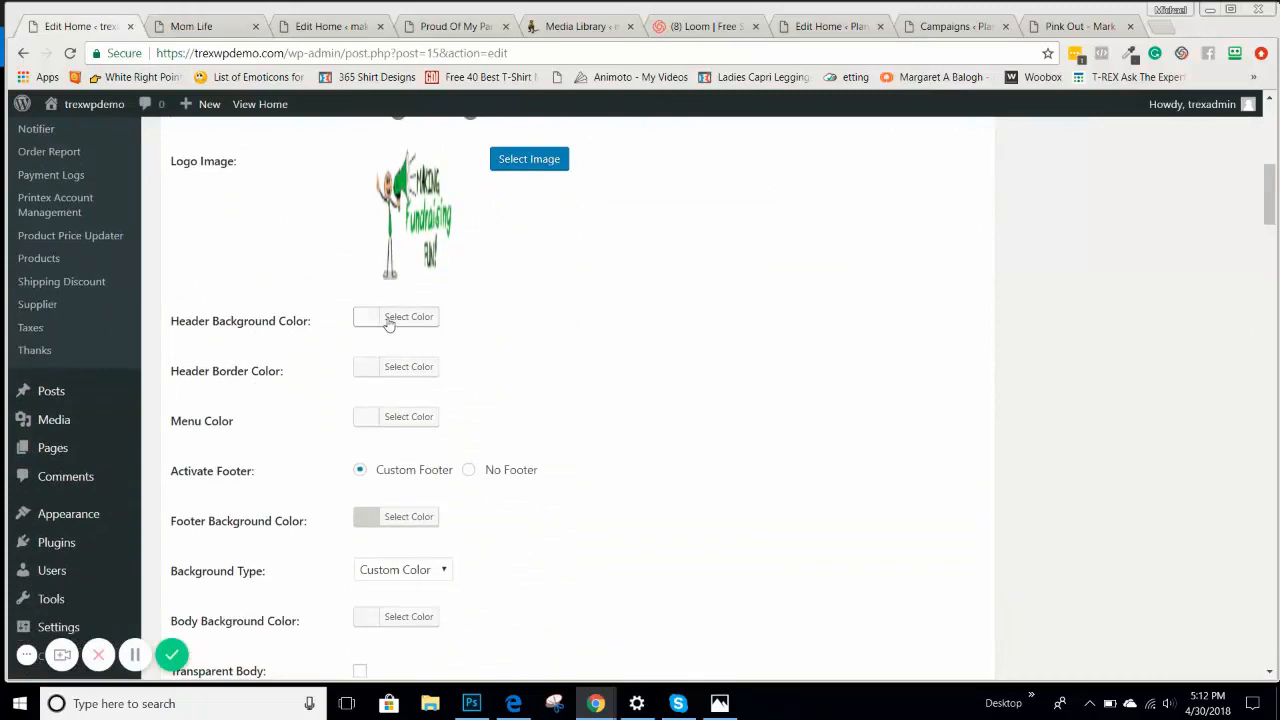
{"action": "left_click", "coordinate": [370, 320]}
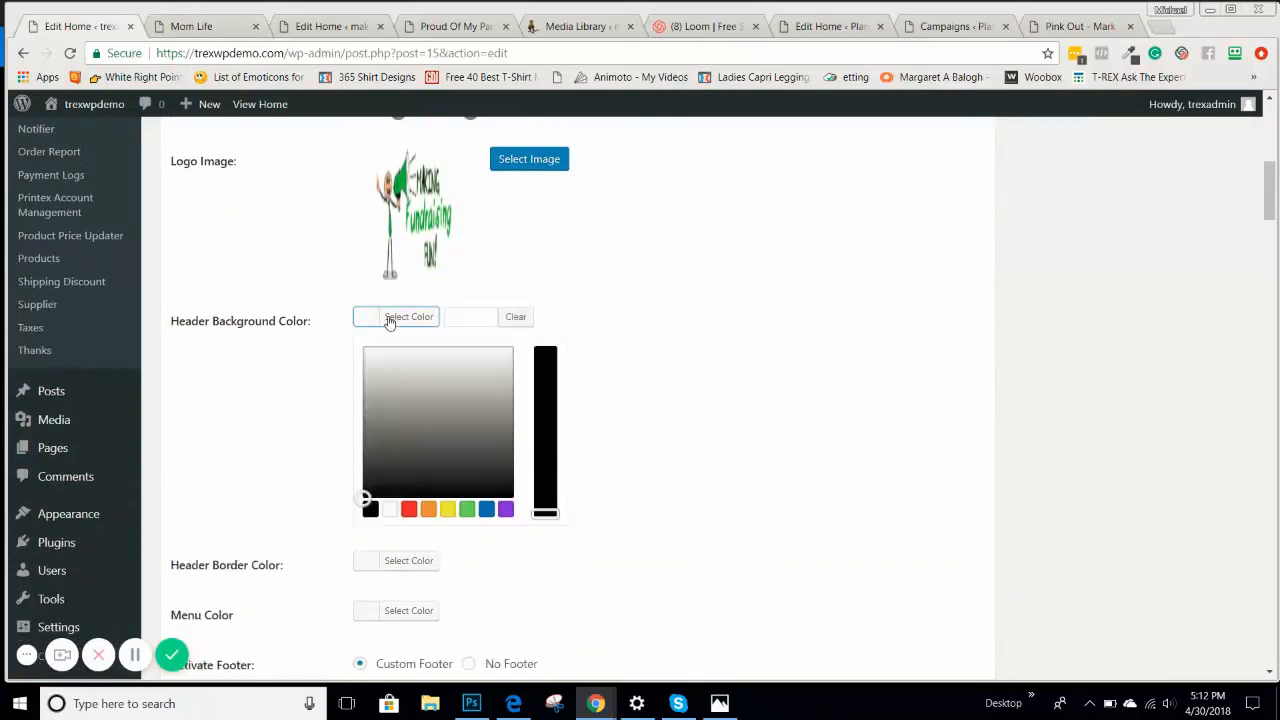
{"action": "left_click", "coordinate": [633, 309]}
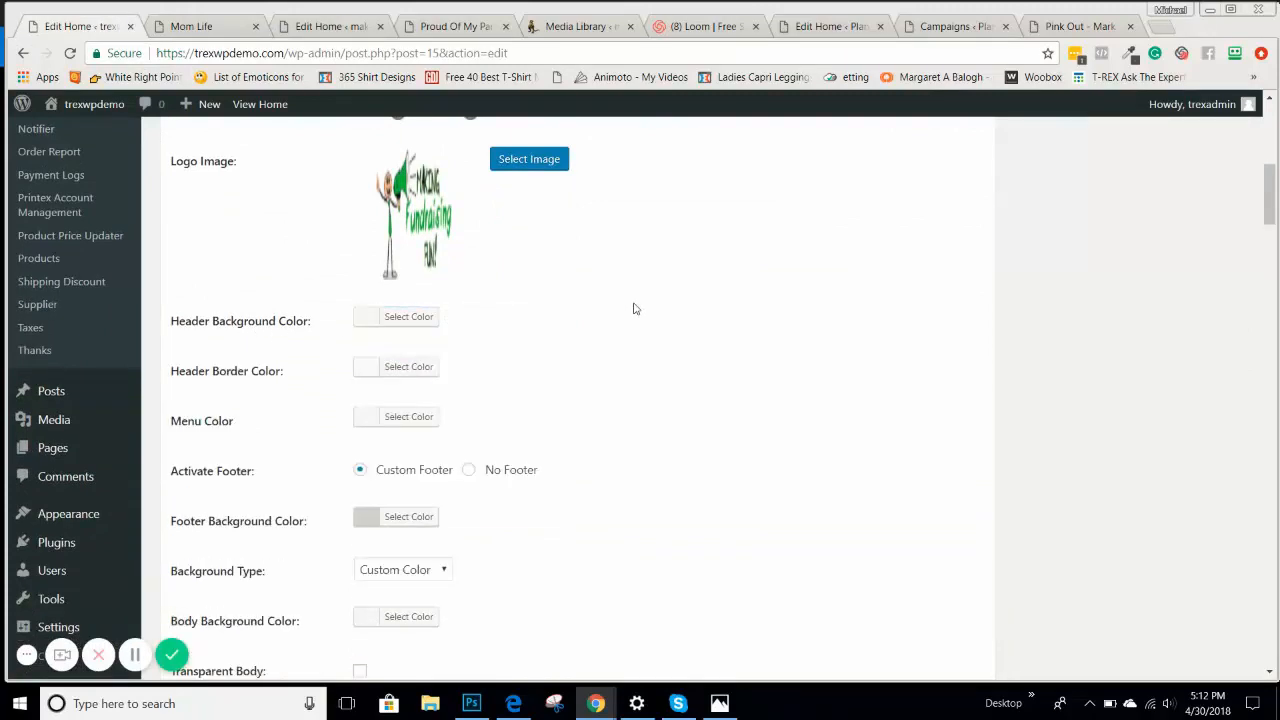
{"action": "left_click", "coordinate": [371, 319]}
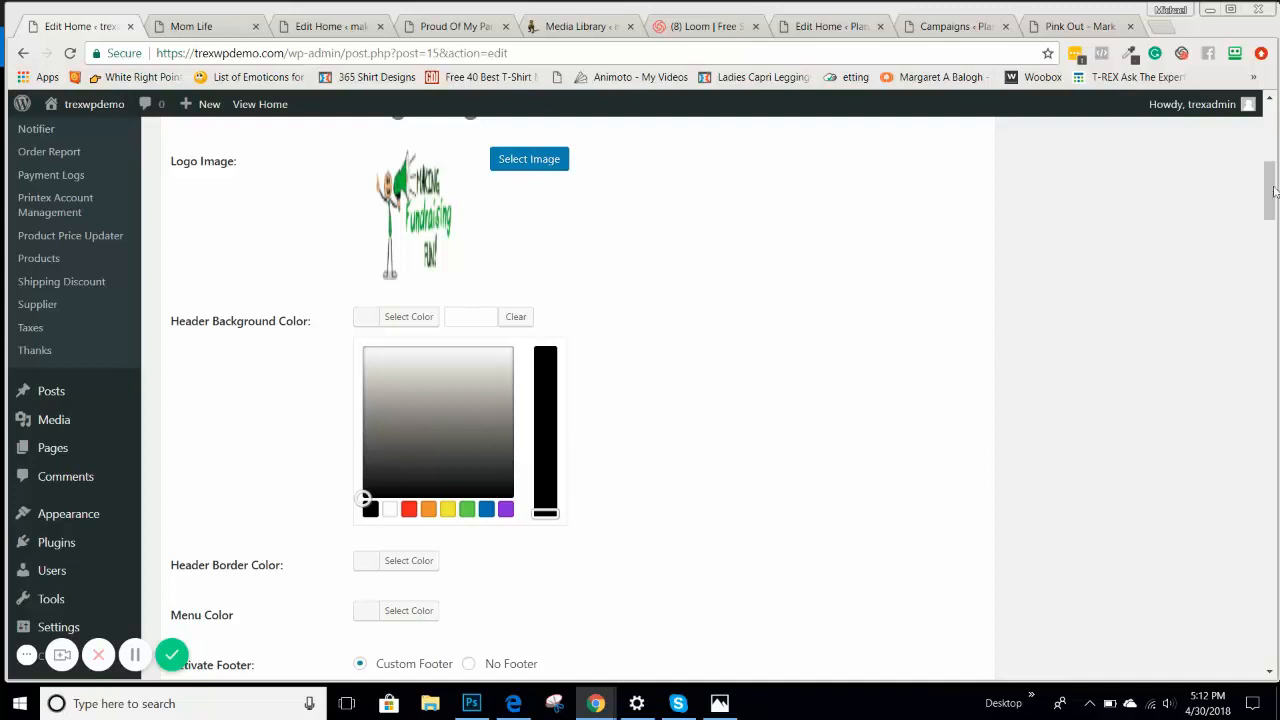
{"action": "left_click_drag", "start_coordinate": [1274, 190], "coordinate": [1274, 216]}
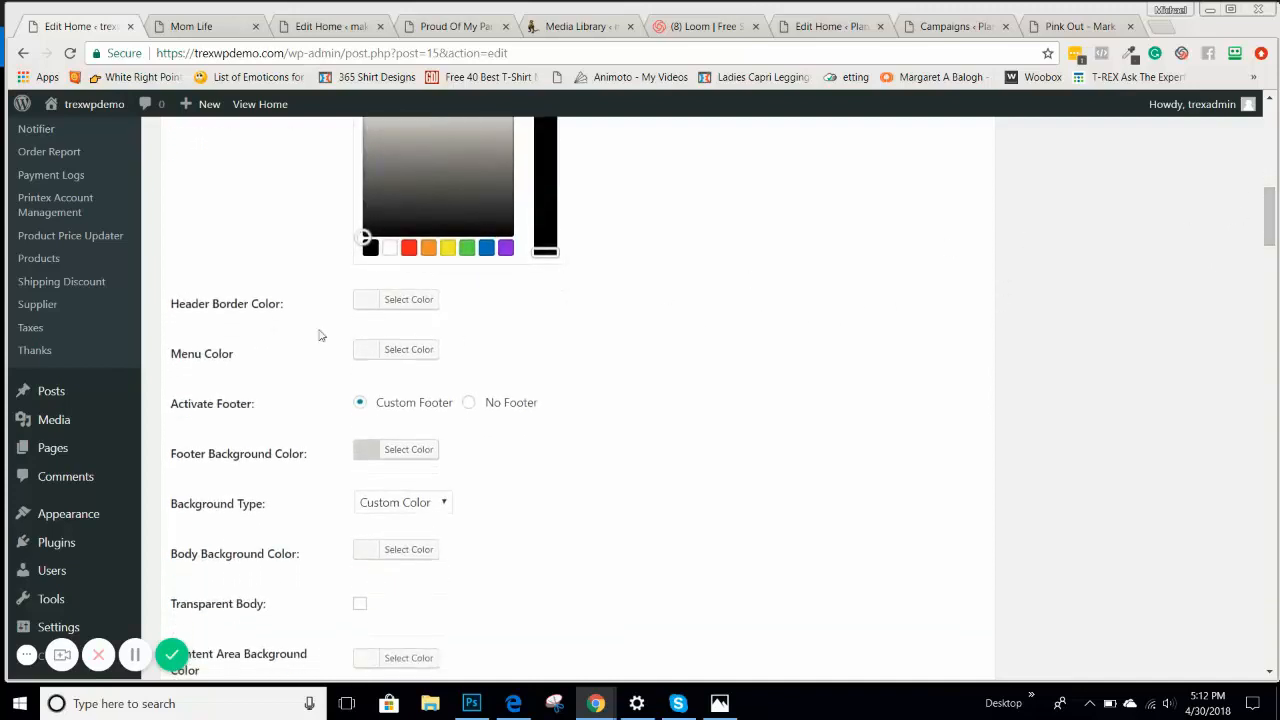
{"action": "scroll", "coordinate": [677, 297], "scroll_direction": "up", "scroll_amount": 3}
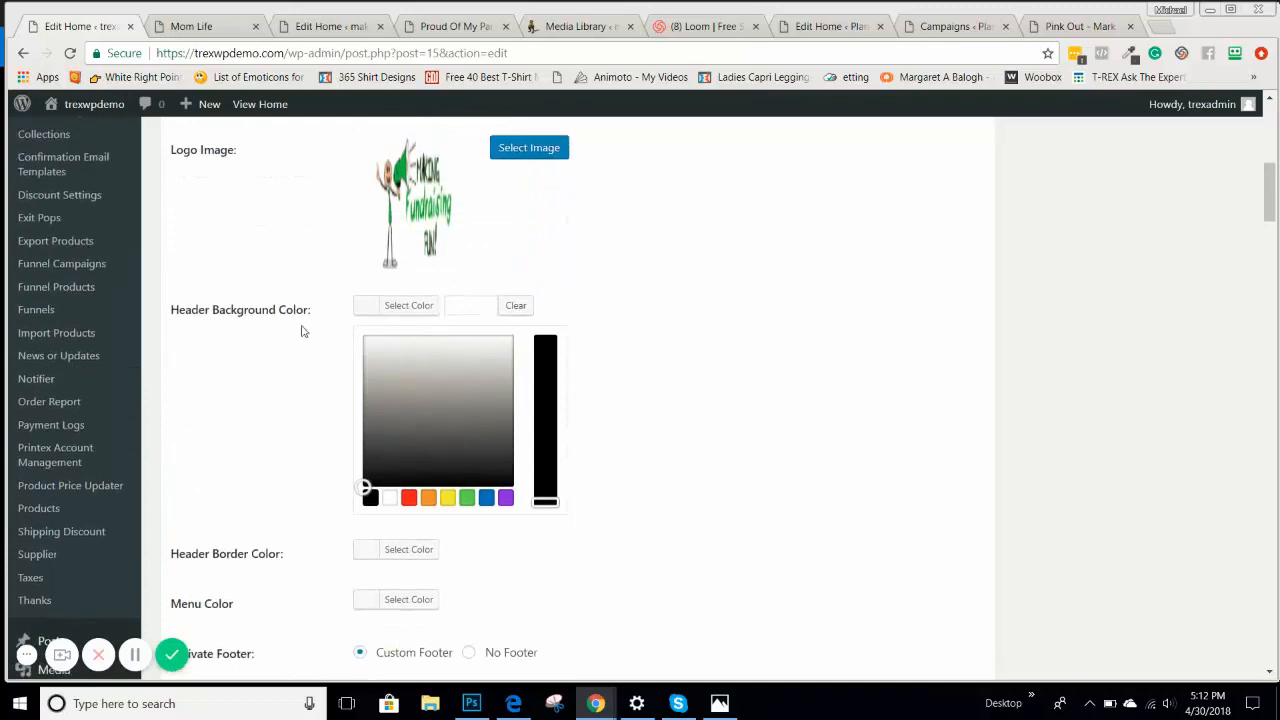
{"action": "scroll", "coordinate": [269, 338], "scroll_direction": "down", "scroll_amount": 2}
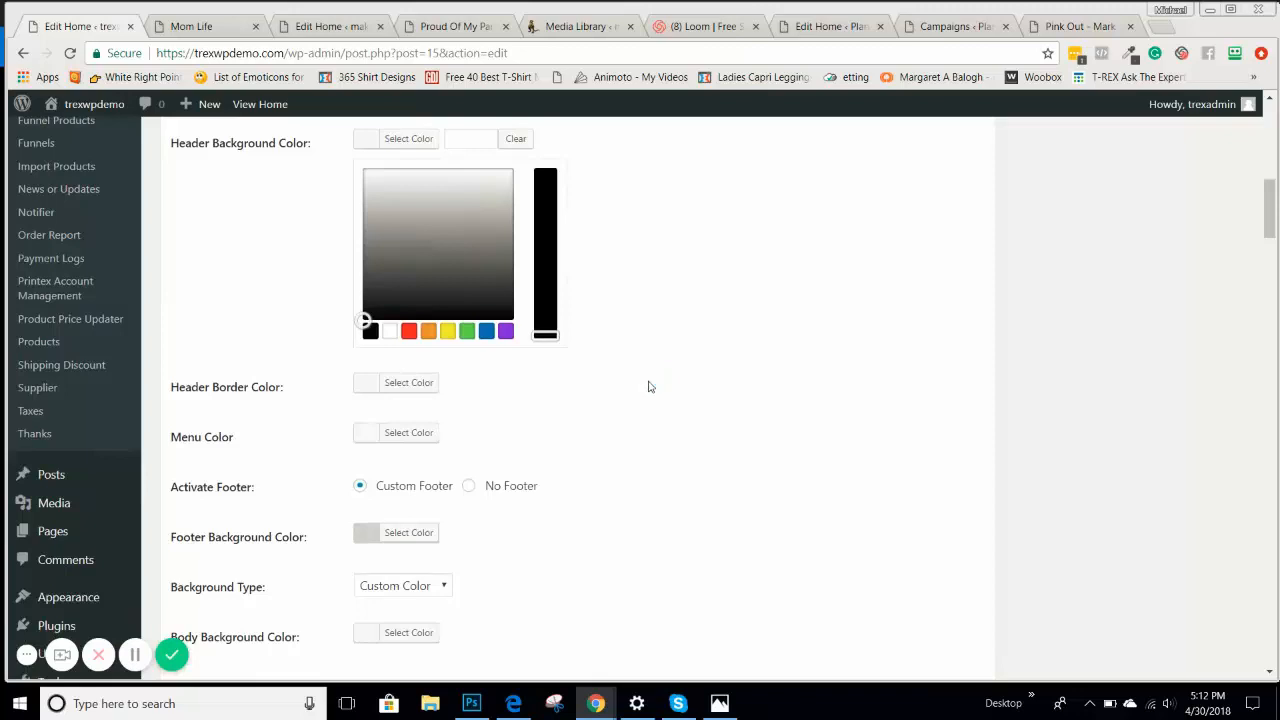
{"action": "left_click", "coordinate": [370, 331]}
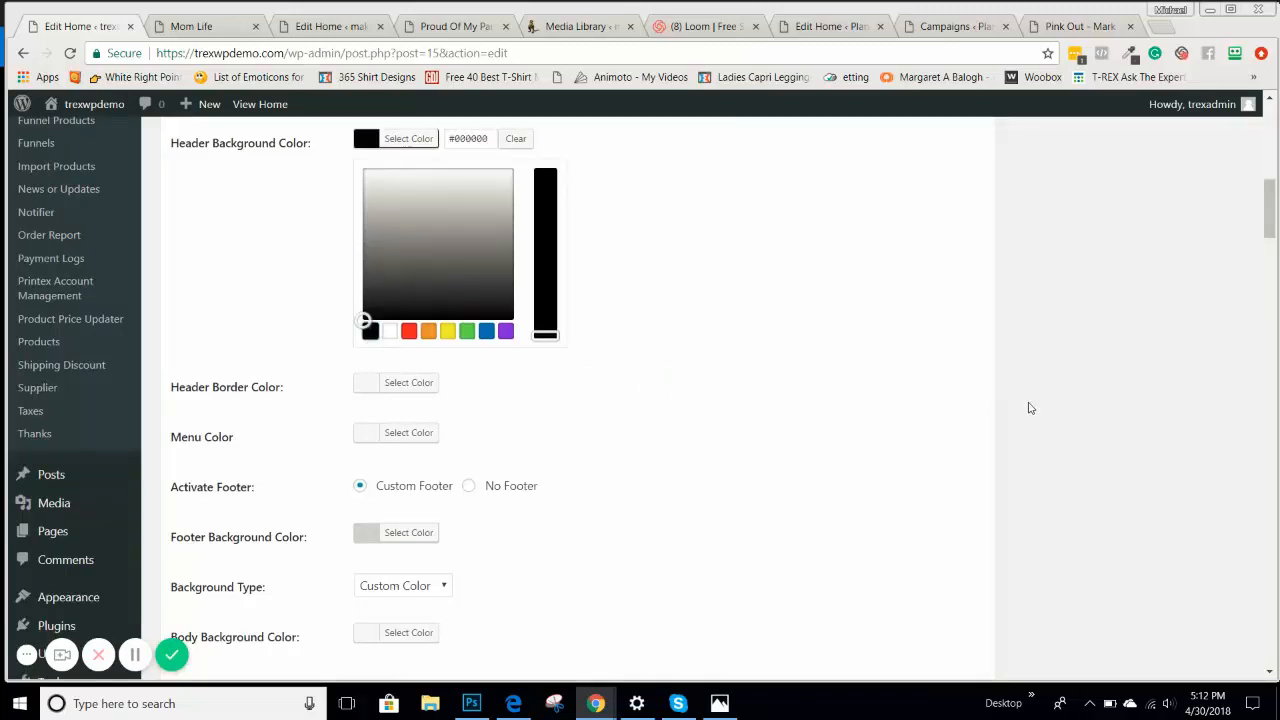
Step: Update the Mom Life campaign and check the black header on its live shop page
{"action": "scroll", "coordinate": [1033, 407], "scroll_direction": "up", "scroll_amount": 10}
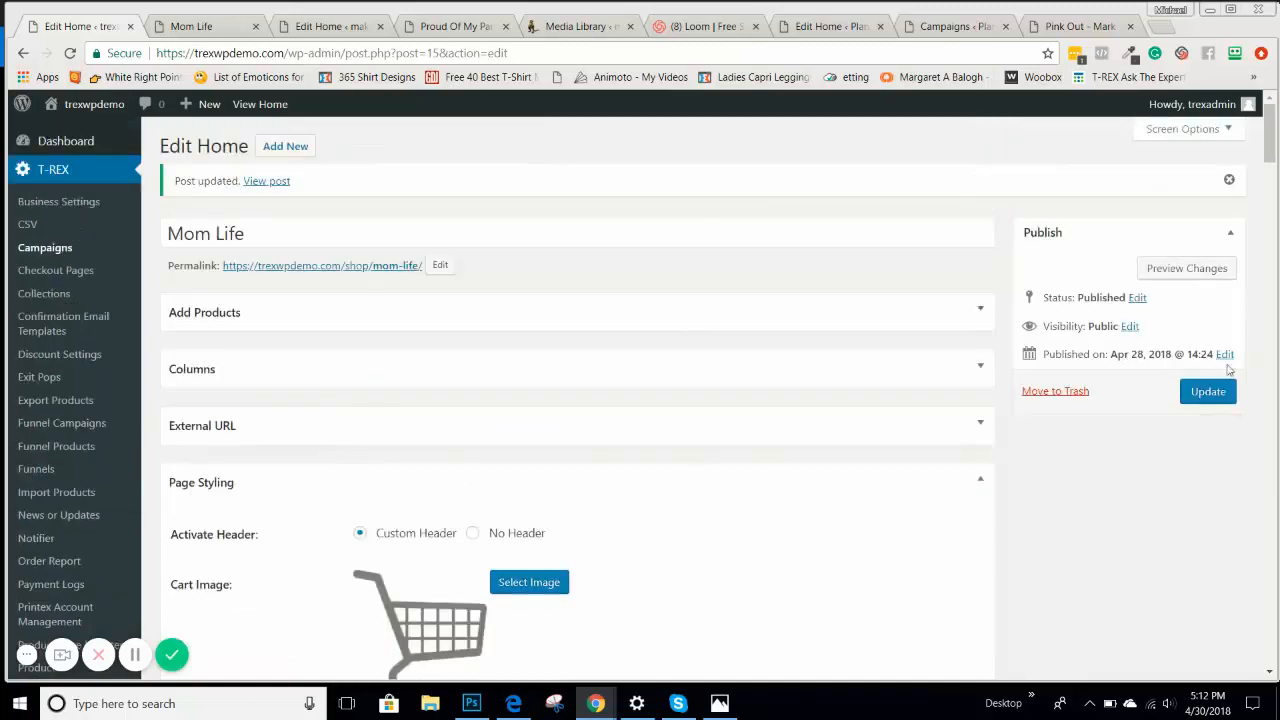
{"action": "left_click", "coordinate": [1208, 391]}
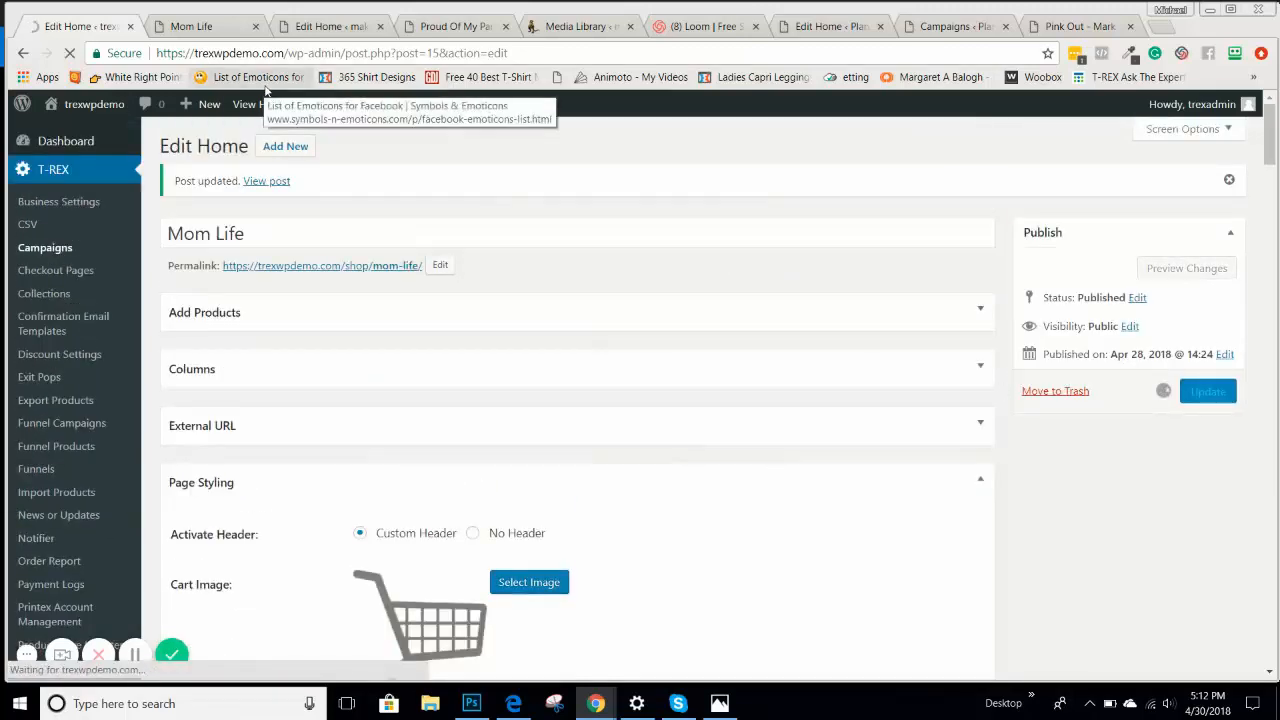
{"action": "left_click", "coordinate": [192, 30]}
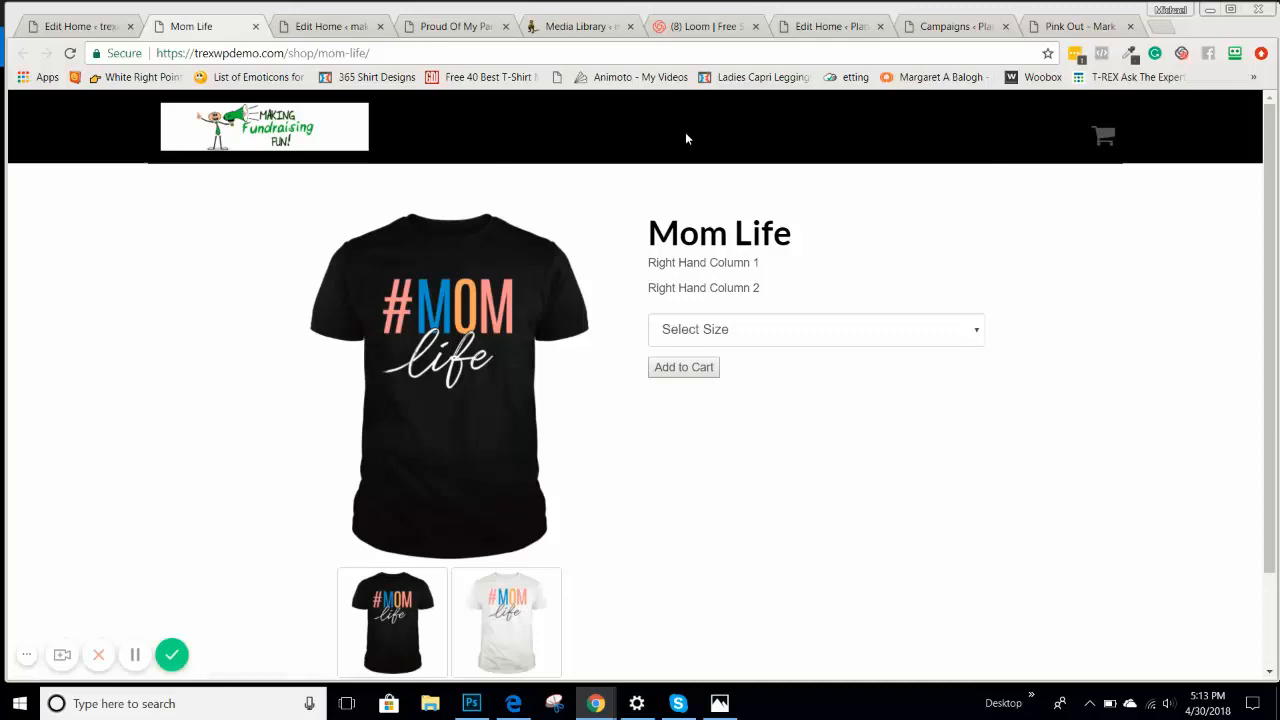
Step: Return to the campaign editor, set the Header Background Color to white, and look at the Header Border Color picker
{"action": "left_click", "coordinate": [70, 27]}
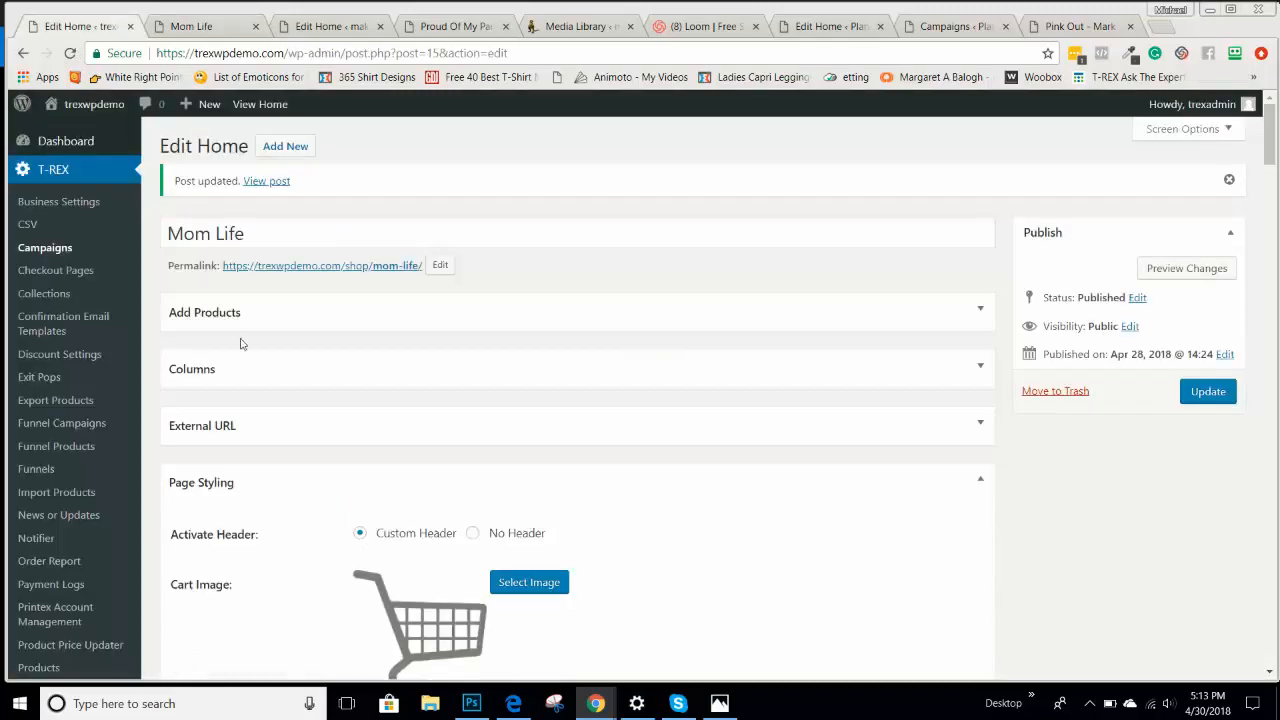
{"action": "scroll", "coordinate": [250, 360], "scroll_direction": "down", "scroll_amount": 3}
{"action": "scroll", "coordinate": [250, 362], "scroll_direction": "down", "scroll_amount": 5}
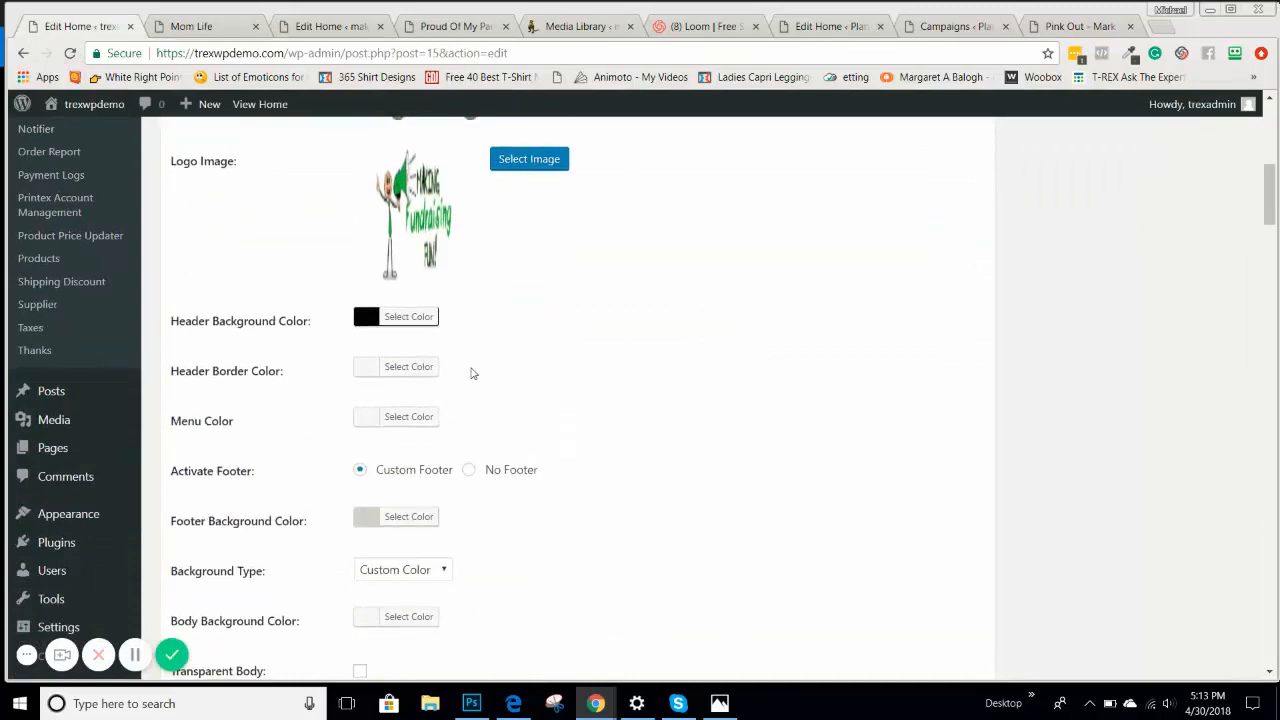
{"action": "left_click", "coordinate": [367, 320]}
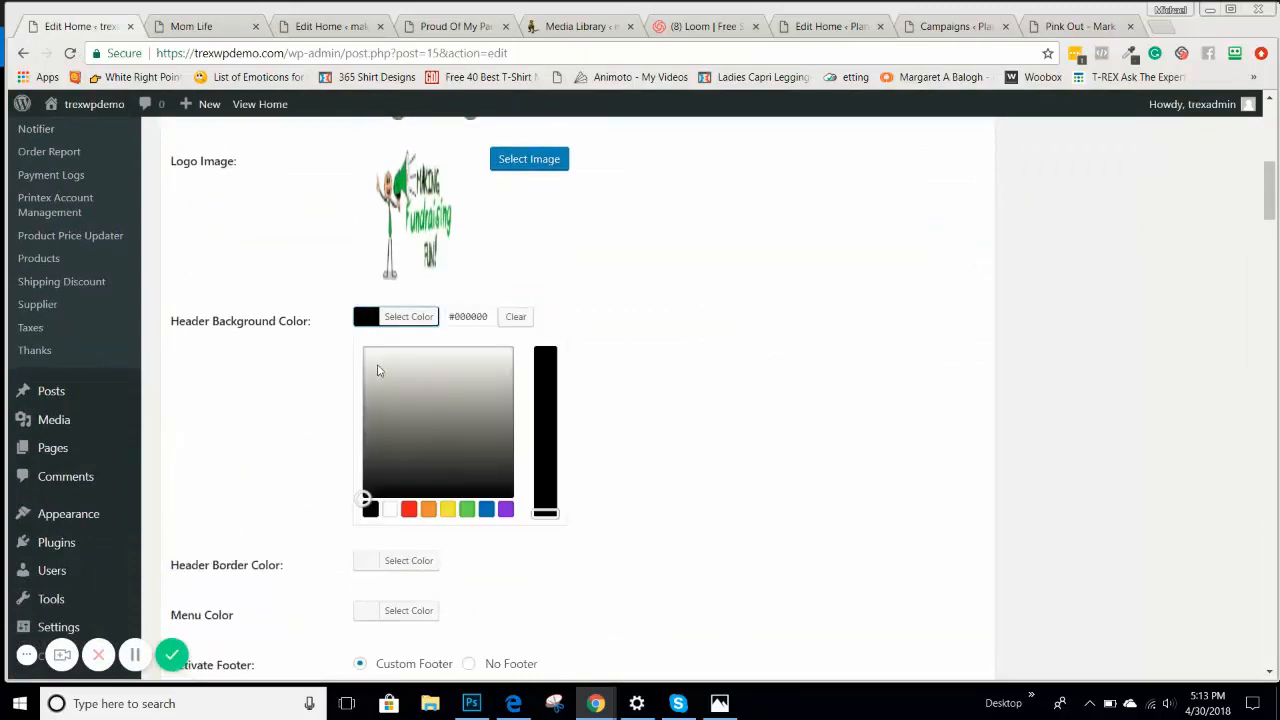
{"action": "left_click_drag", "start_coordinate": [378, 365], "coordinate": [351, 343]}
{"action": "left_click", "coordinate": [367, 367]}
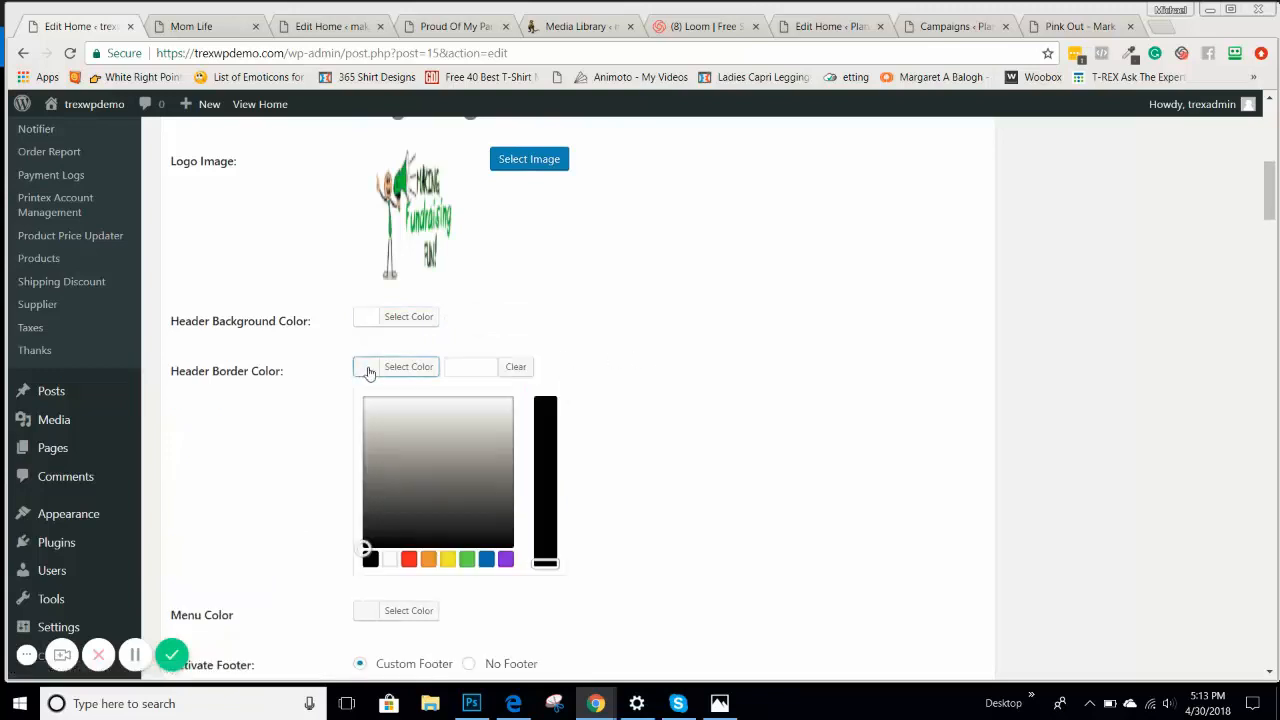
{"action": "left_click", "coordinate": [471, 367]}
{"action": "left_click", "coordinate": [365, 367]}
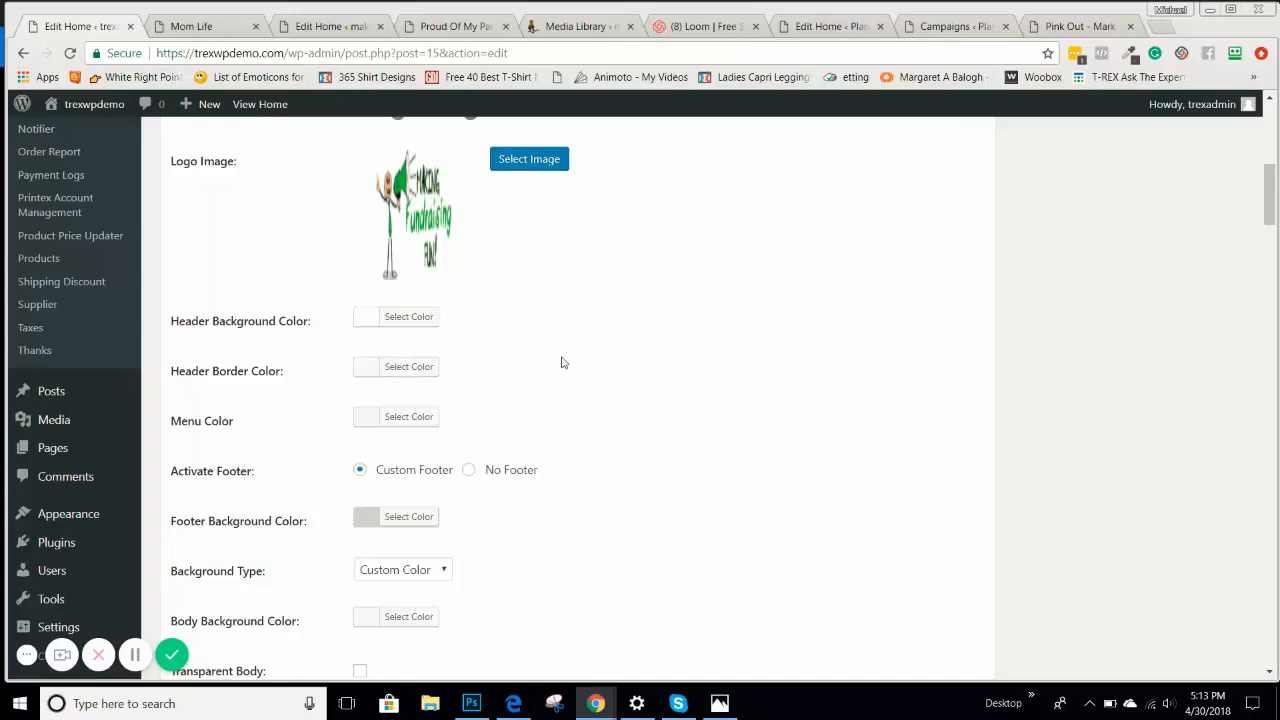
{"action": "scroll", "coordinate": [562, 363], "scroll_direction": "down", "scroll_amount": 1}
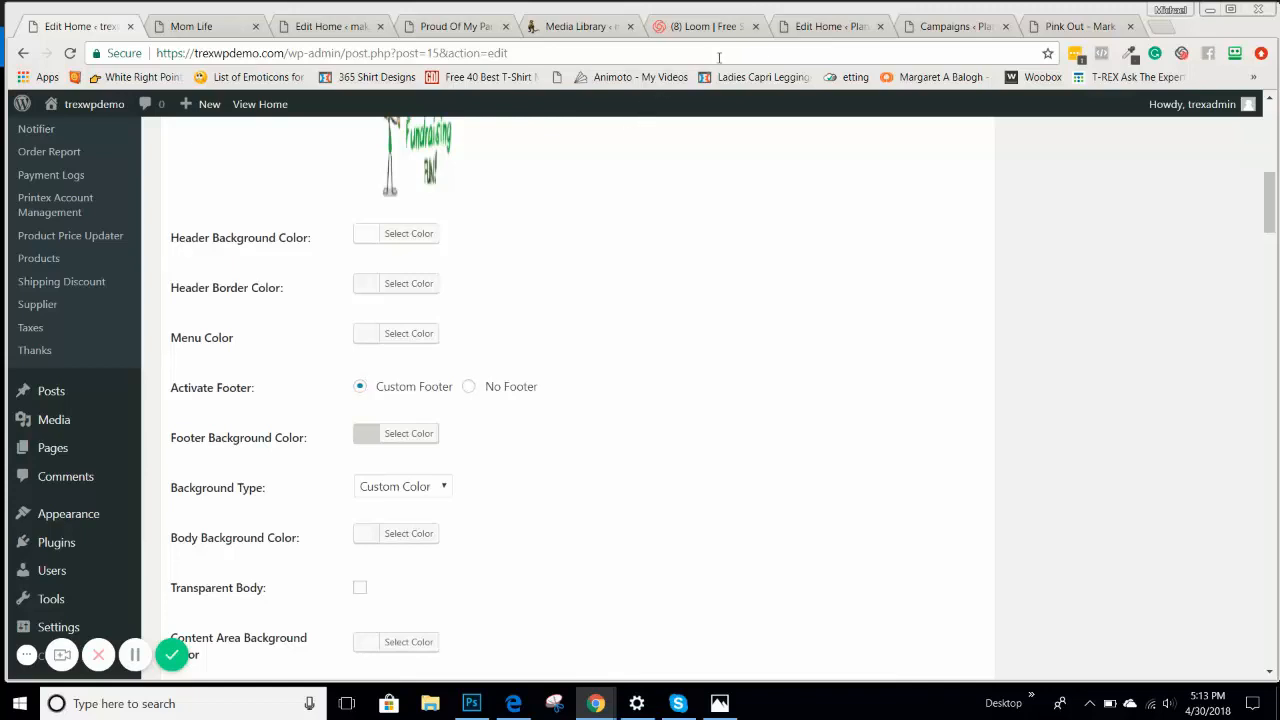
Step: Close the Loom page and examine the footer of the Proud Of My Park Elementary Student shop page as an example
{"action": "left_click", "coordinate": [755, 26]}
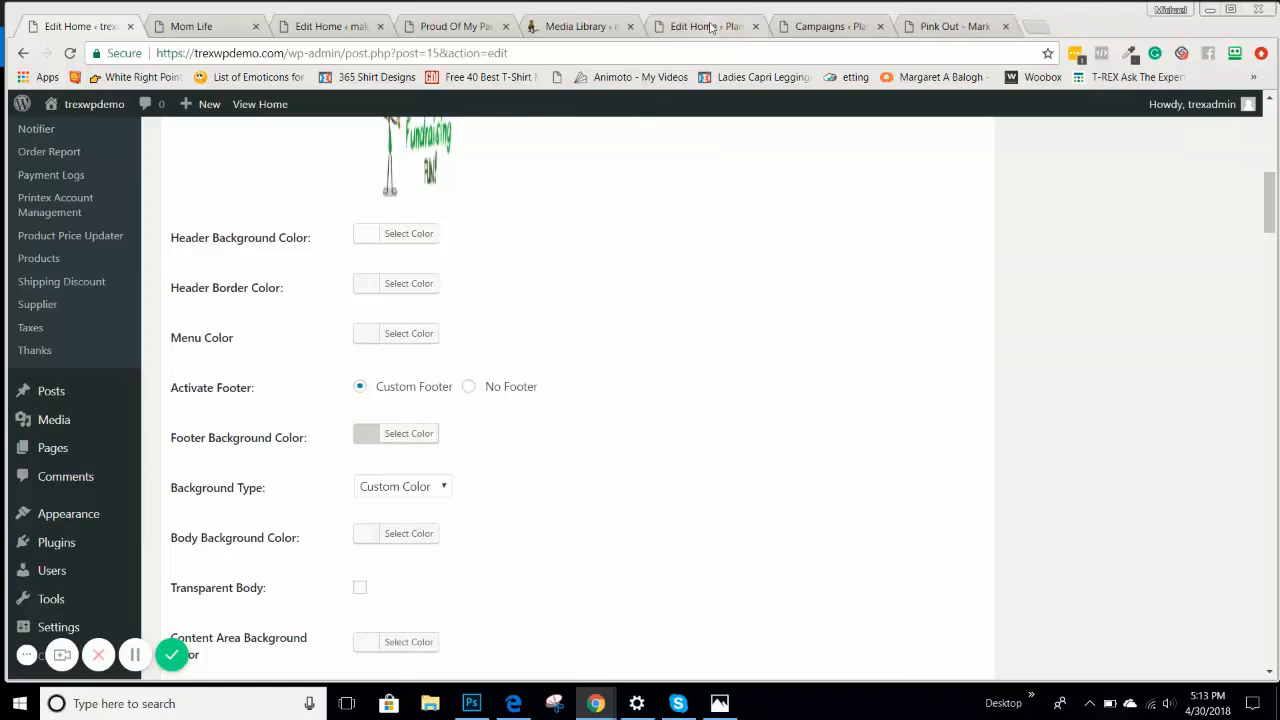
{"action": "left_click", "coordinate": [750, 34]}
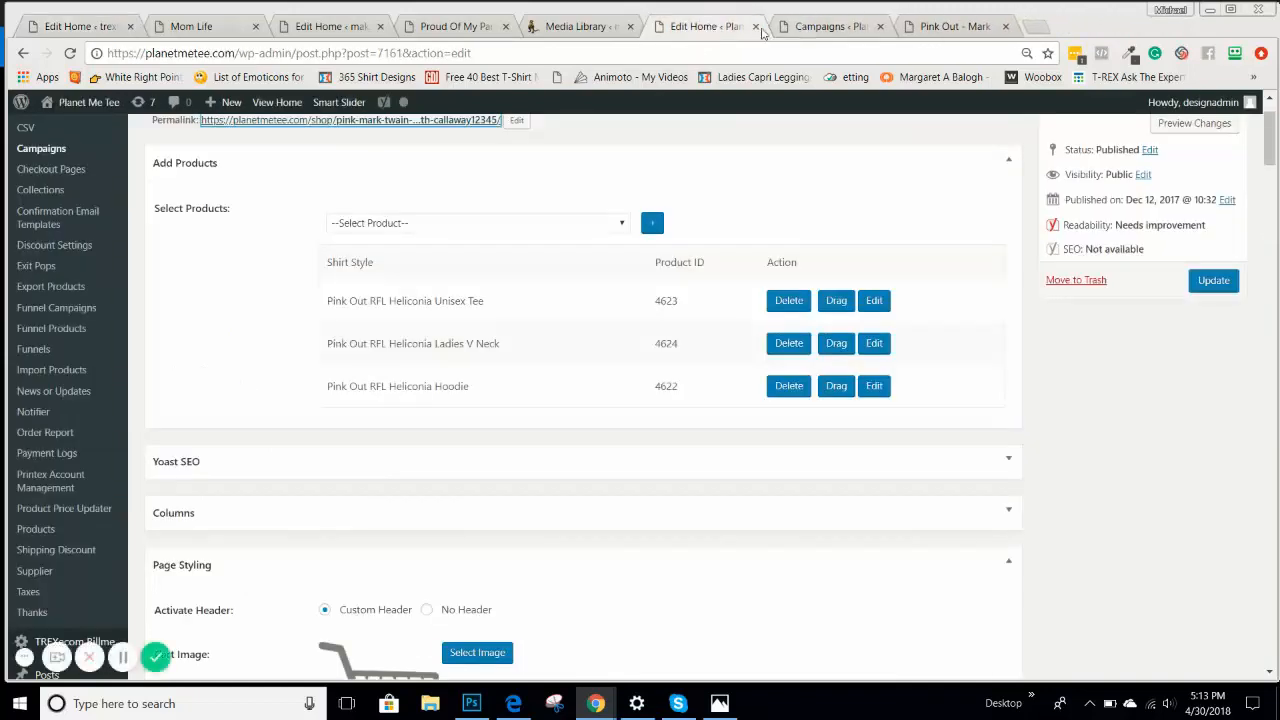
{"action": "left_click", "coordinate": [830, 32]}
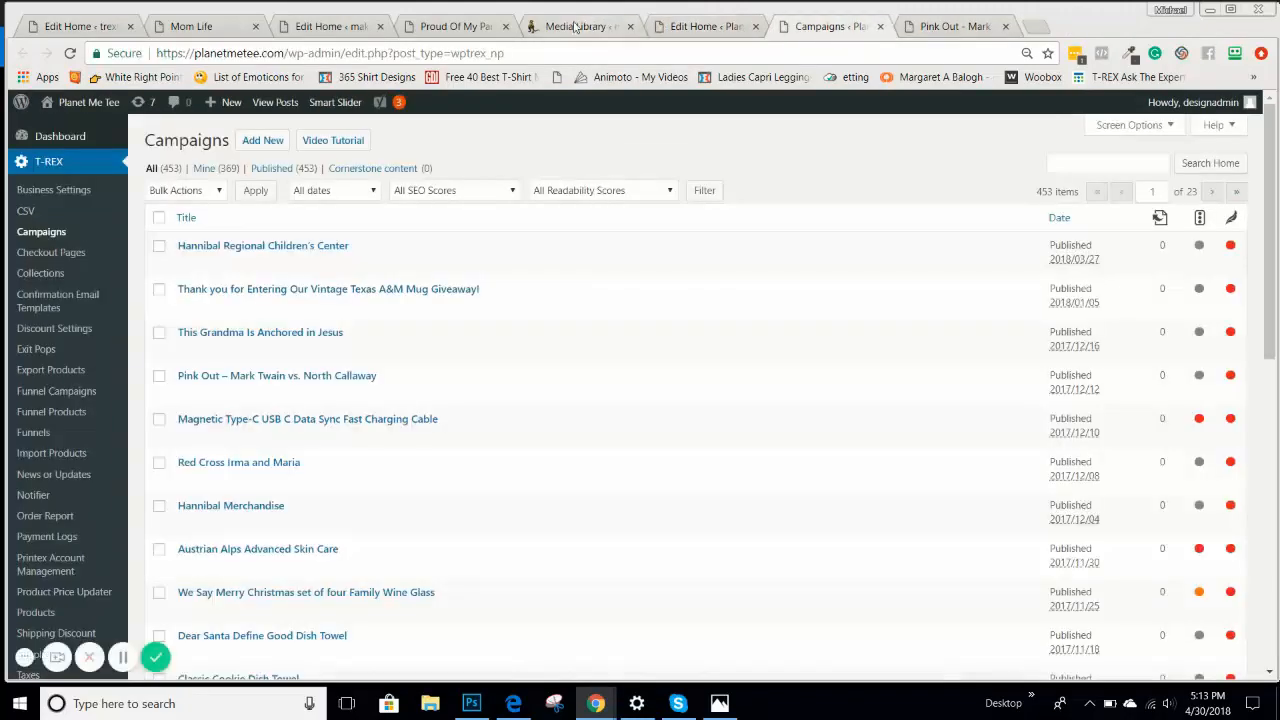
{"action": "left_click", "coordinate": [463, 30]}
{"action": "scroll", "coordinate": [541, 480], "scroll_direction": "down", "scroll_amount": 3}
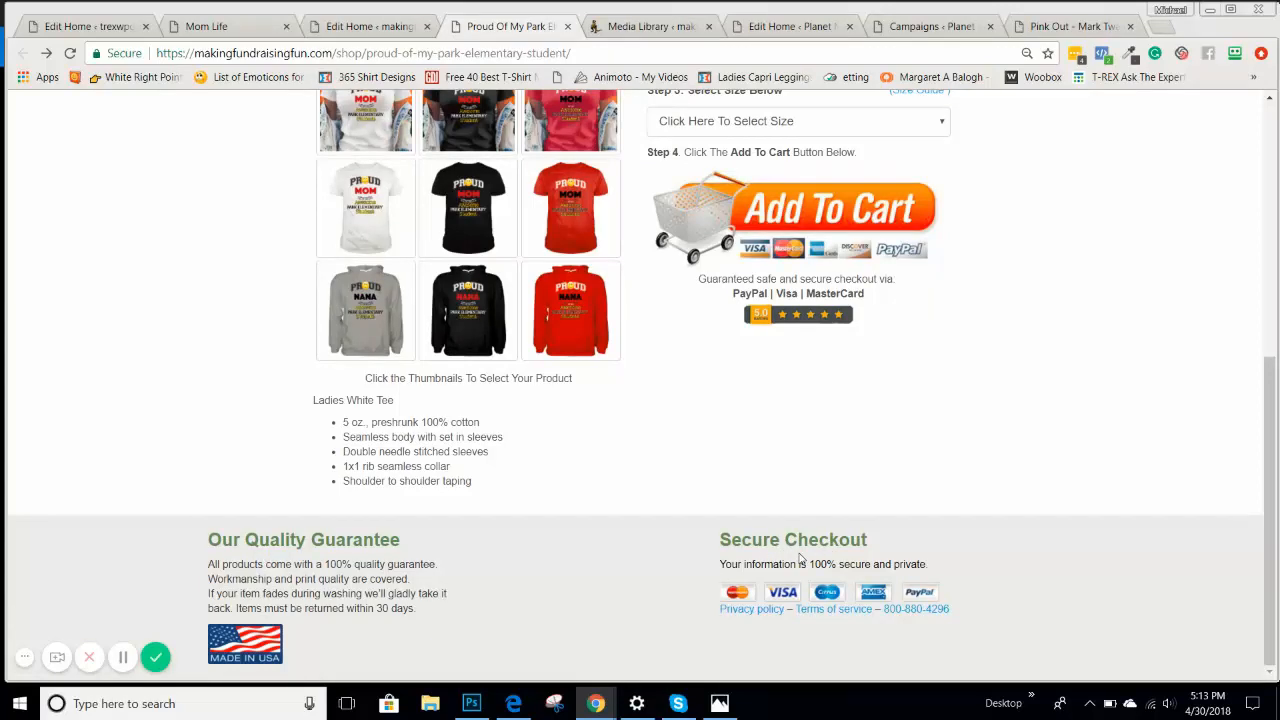
{"action": "scroll", "coordinate": [800, 558], "scroll_direction": "up", "scroll_amount": 2}
{"action": "scroll", "coordinate": [800, 558], "scroll_direction": "down", "scroll_amount": 2}
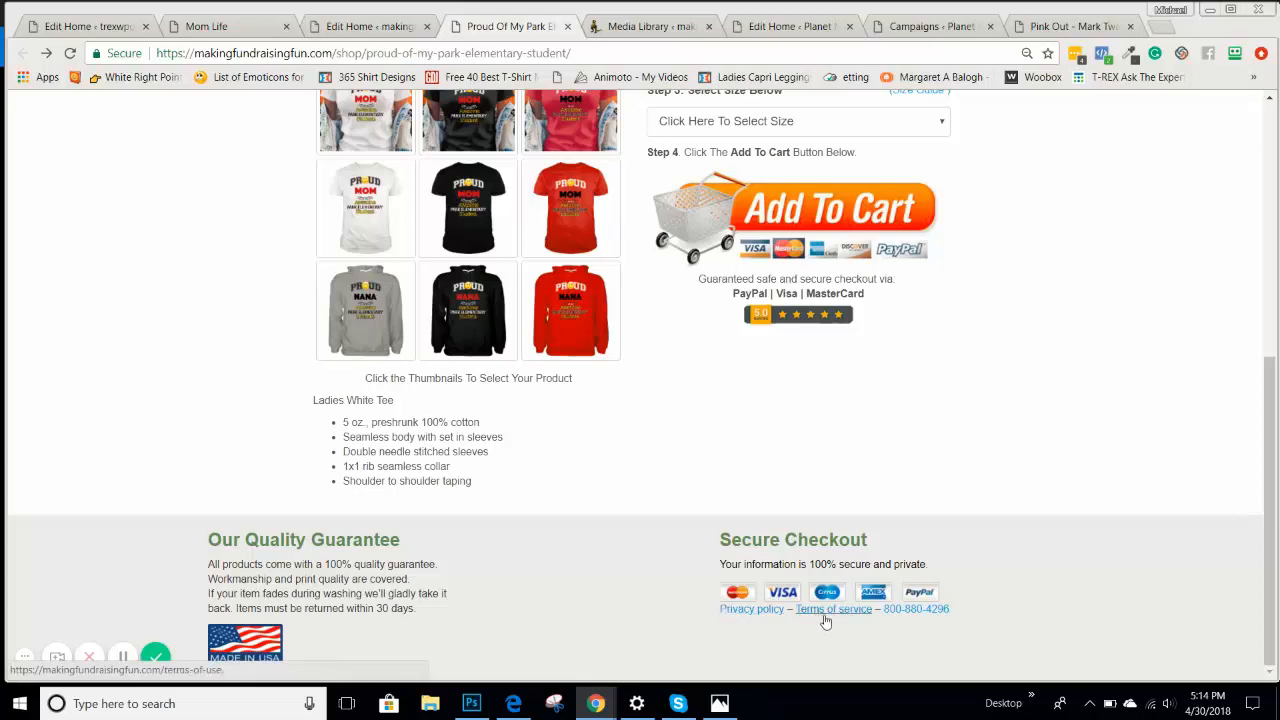
Step: Return to the Mom Life campaign editor and inspect the Footer Background Color picker without changing it
{"action": "left_click", "coordinate": [220, 22]}
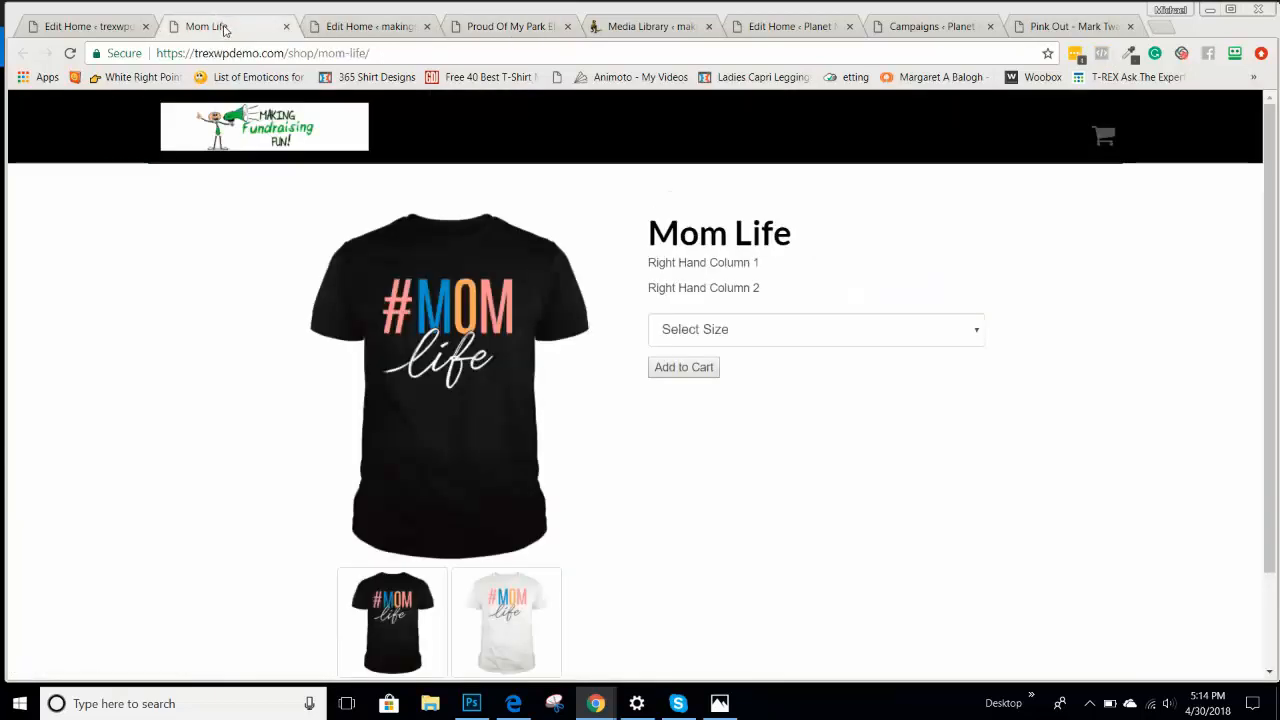
{"action": "left_click", "coordinate": [80, 26]}
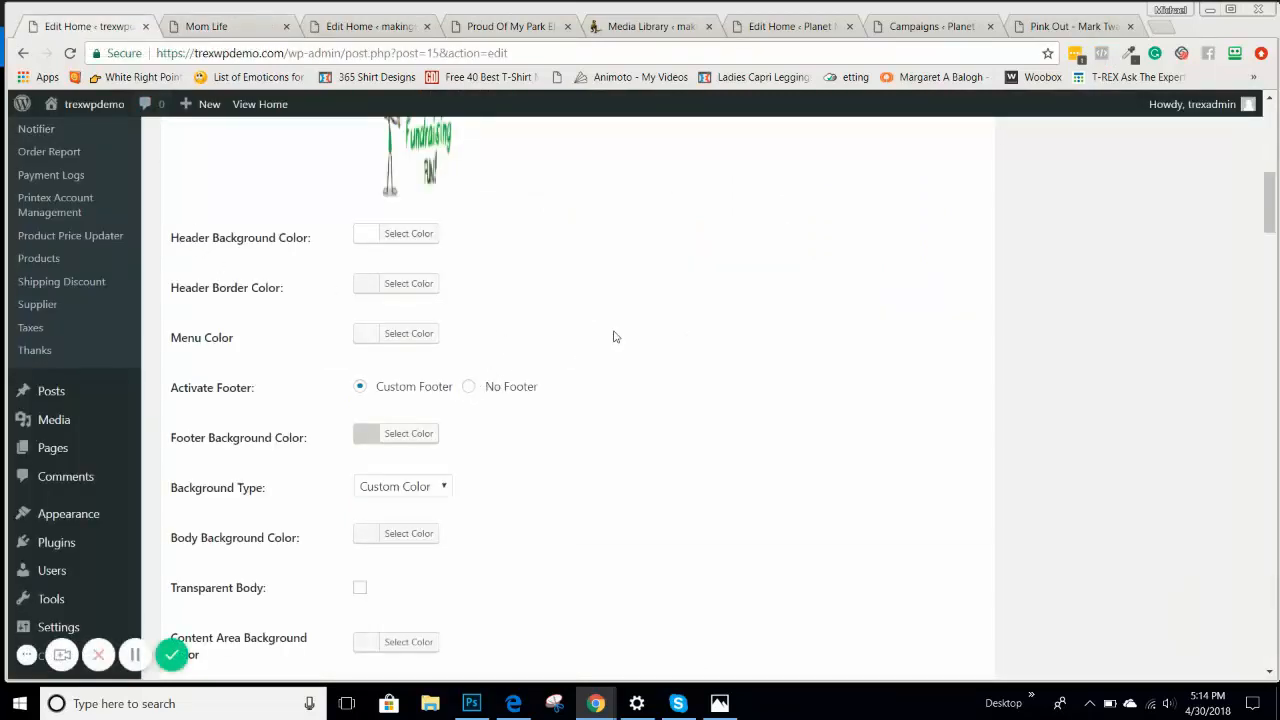
{"action": "scroll", "coordinate": [614, 338], "scroll_direction": "down", "scroll_amount": 1}
{"action": "scroll", "coordinate": [614, 338], "scroll_direction": "down", "scroll_amount": 1}
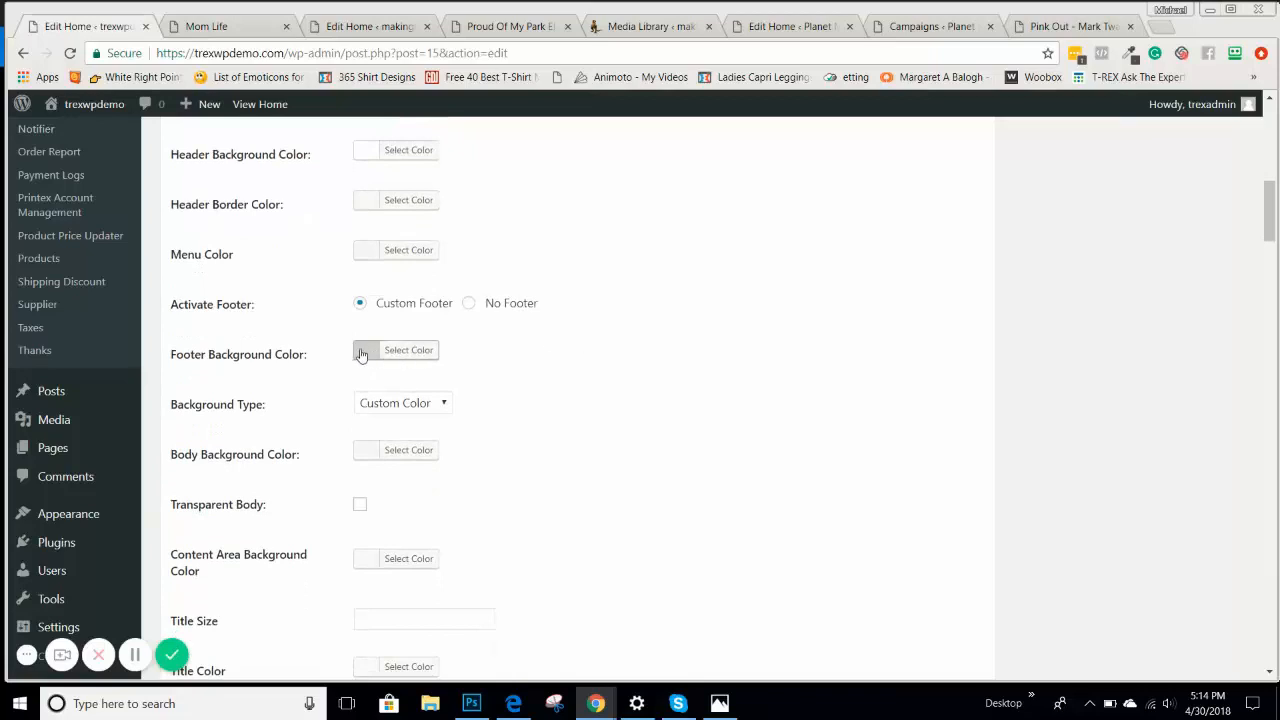
{"action": "left_click", "coordinate": [361, 355]}
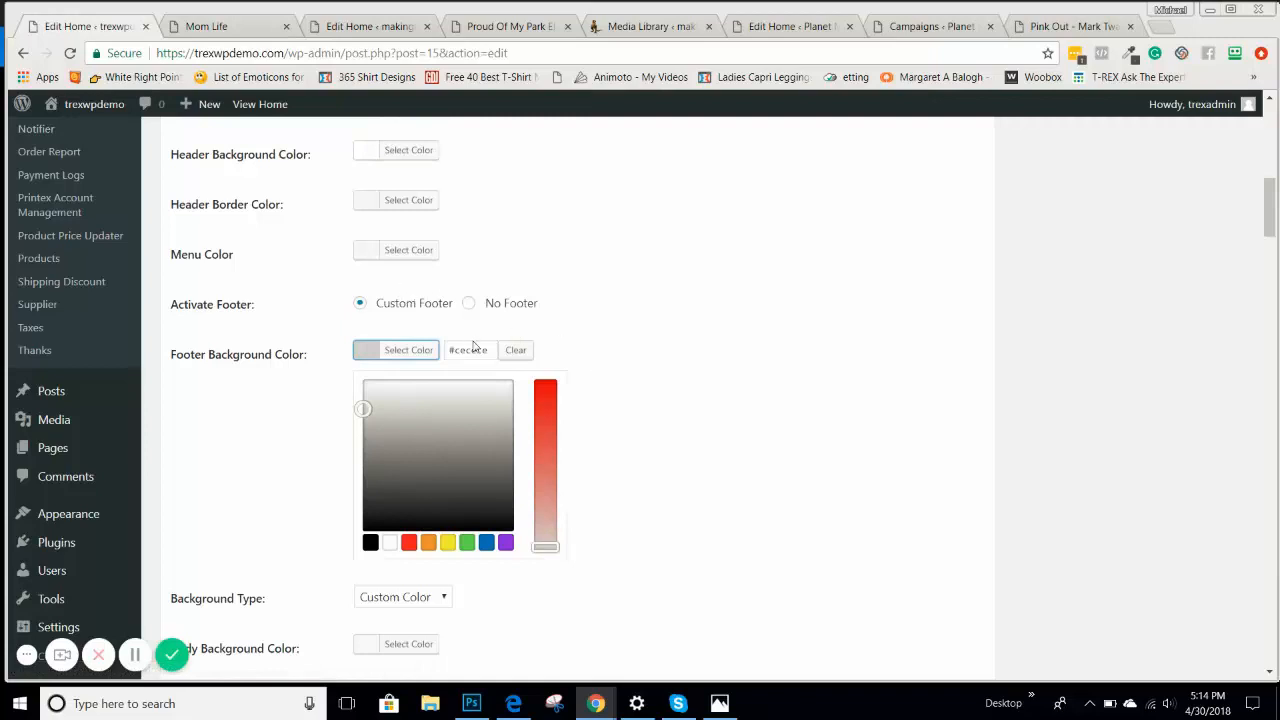
{"action": "left_click", "coordinate": [617, 340]}
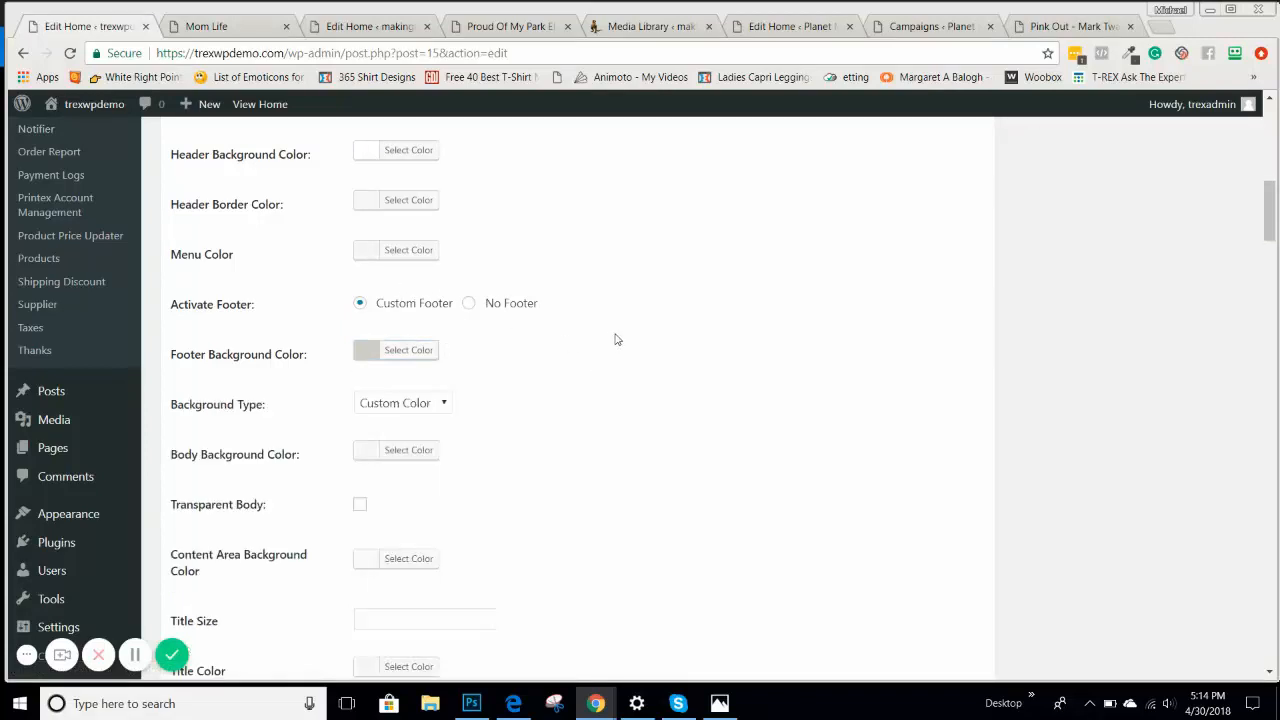
Step: Set the Background Type to Custom Image and review the body background image options
{"action": "left_click", "coordinate": [395, 408]}
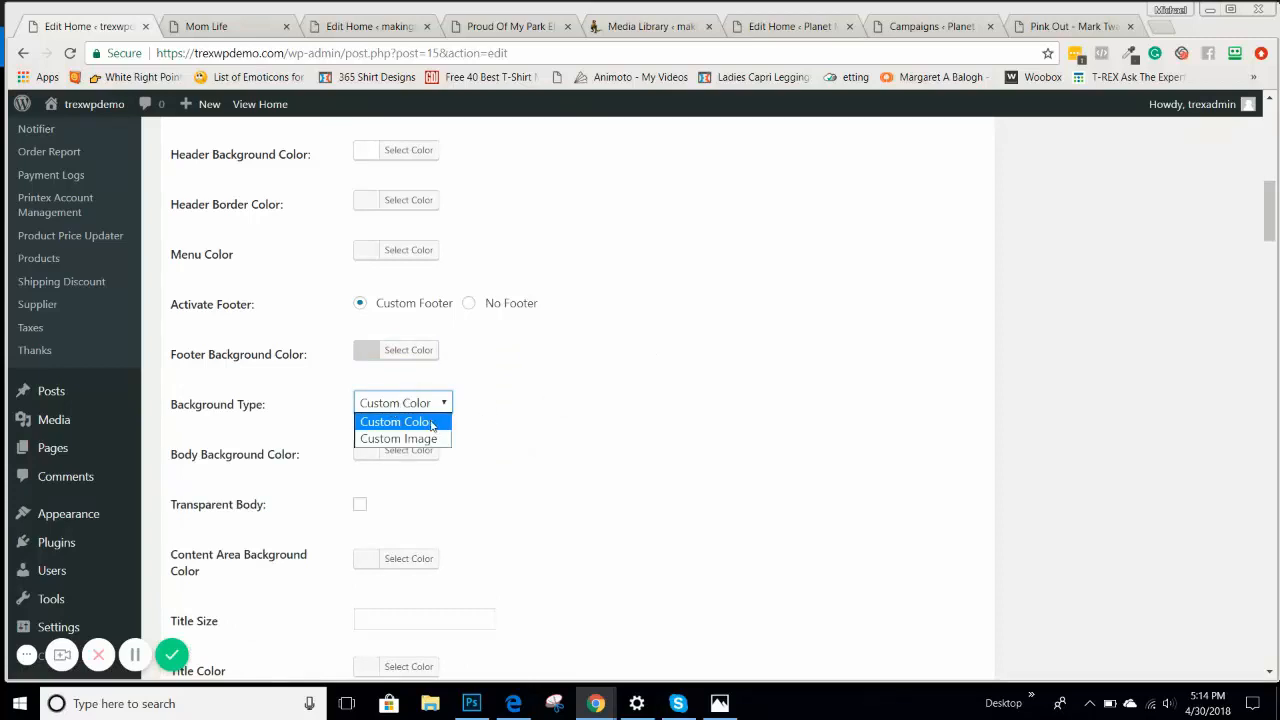
{"action": "left_click", "coordinate": [432, 438]}
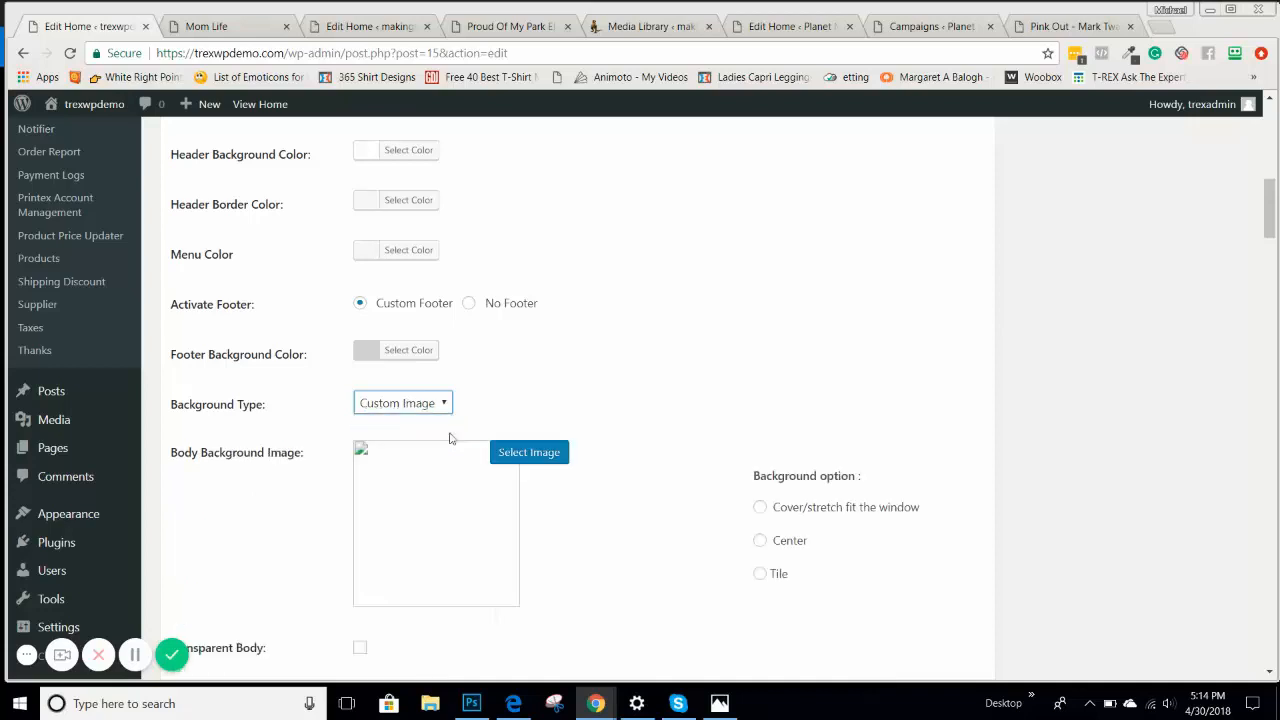
{"action": "scroll", "coordinate": [622, 406], "scroll_direction": "down", "scroll_amount": 2}
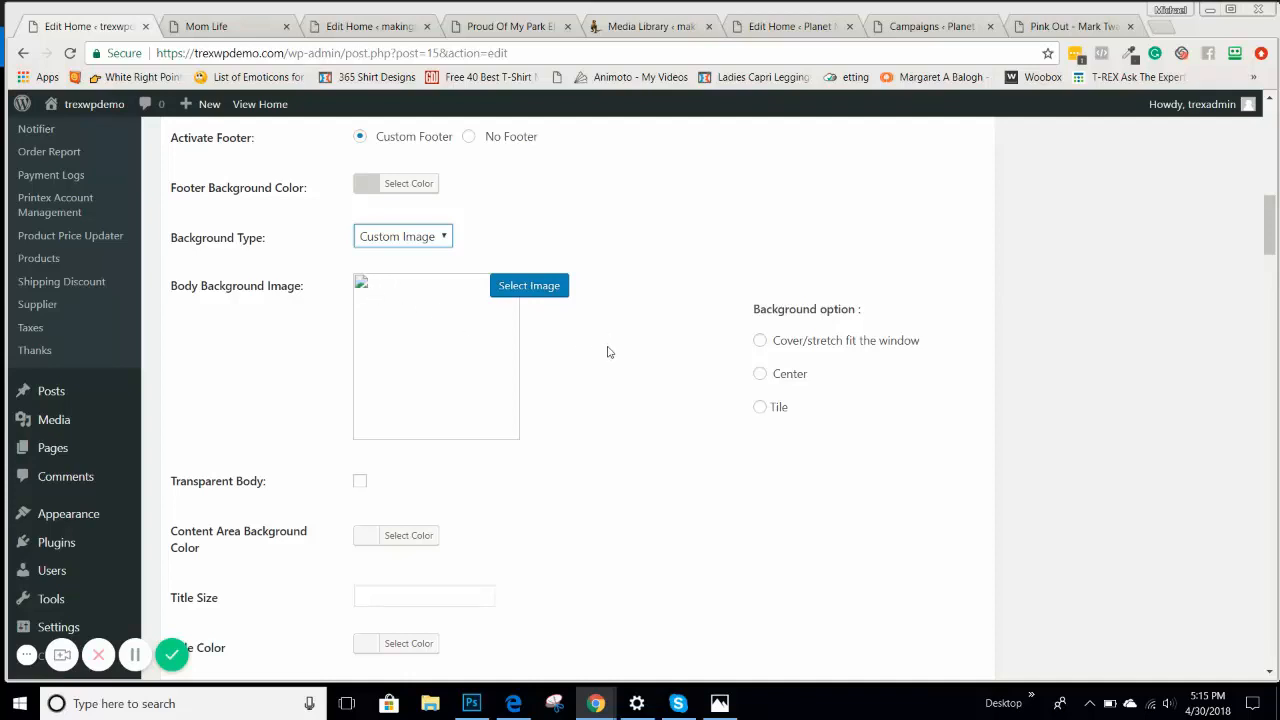
{"action": "scroll", "coordinate": [607, 352], "scroll_direction": "down", "scroll_amount": 1}
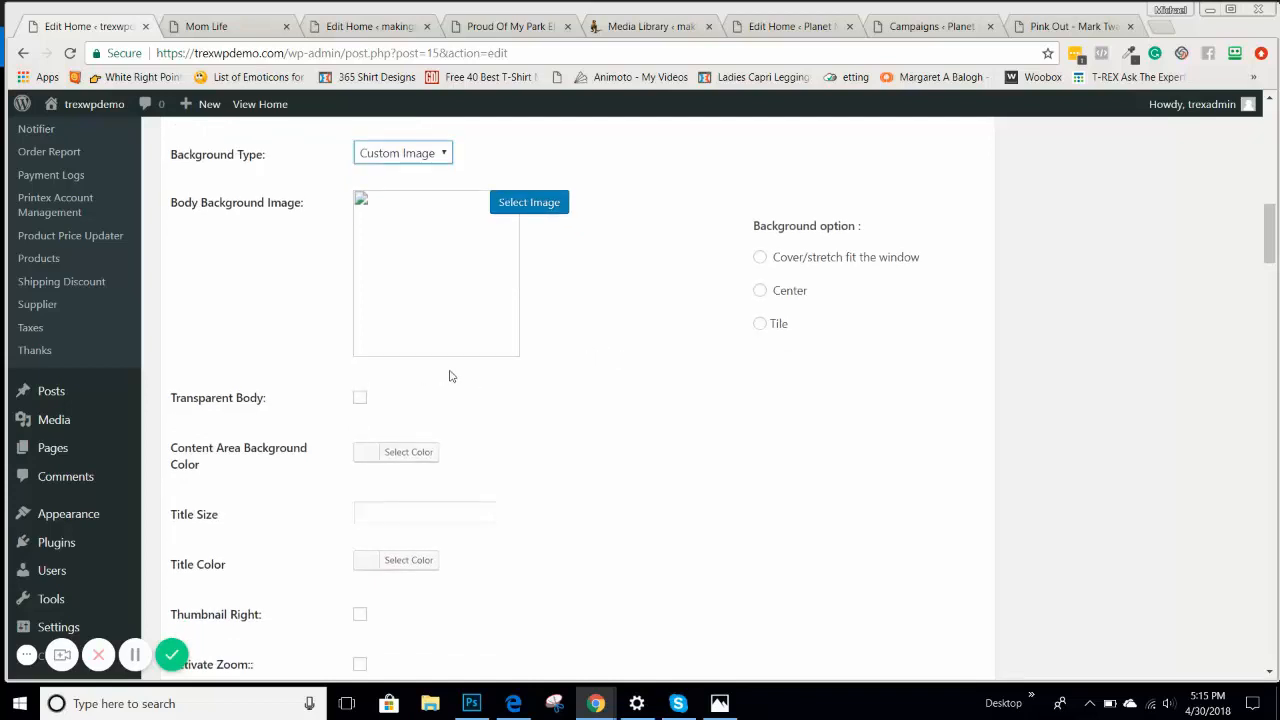
Step: Examine the campaign title and the title, thumbnail, zoom and form settings in Page Styling
{"action": "scroll", "coordinate": [449, 376], "scroll_direction": "down", "scroll_amount": 2}
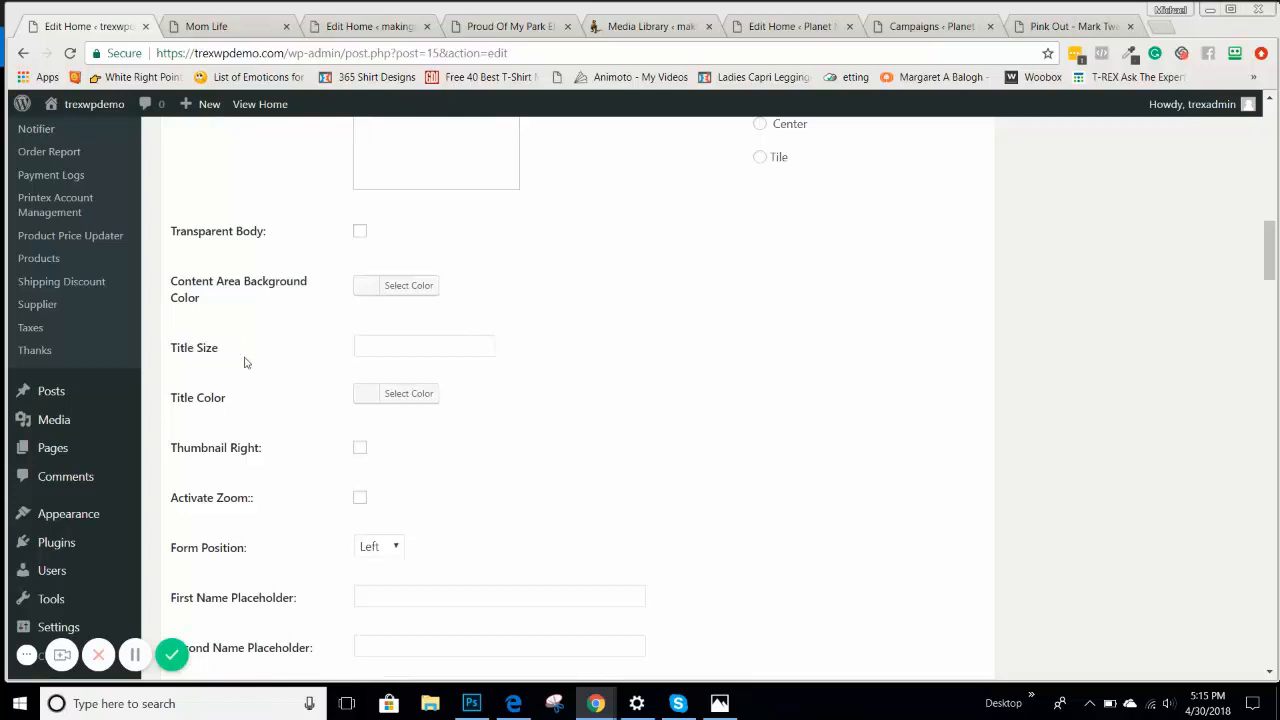
{"action": "scroll", "coordinate": [244, 360], "scroll_direction": "up", "scroll_amount": 10}
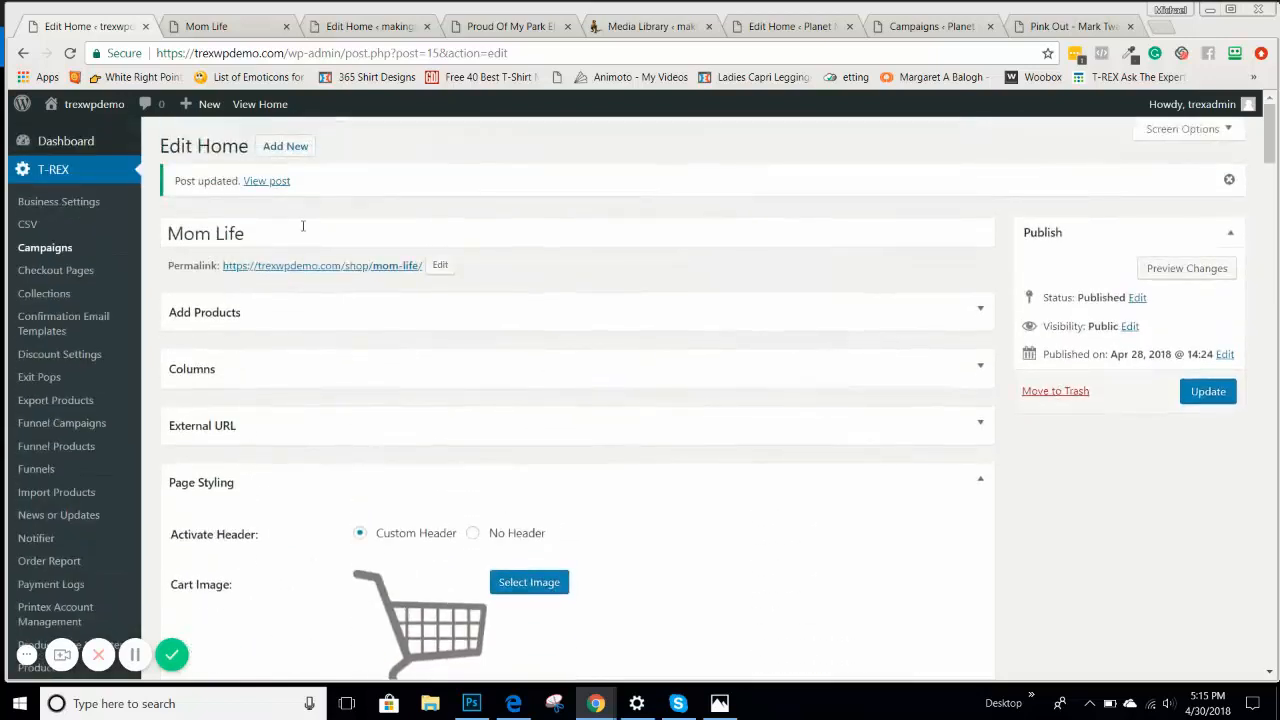
{"action": "triple_click", "coordinate": [295, 232]}
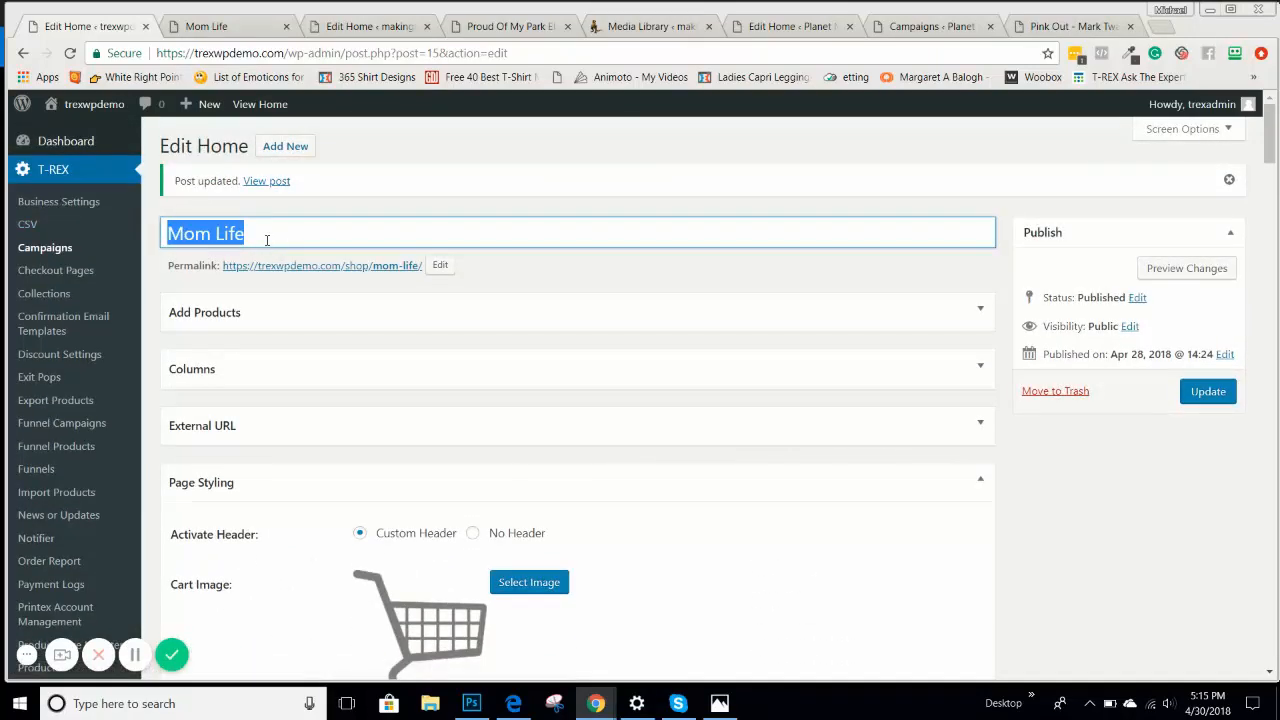
{"action": "scroll", "coordinate": [306, 334], "scroll_direction": "down", "scroll_amount": 10}
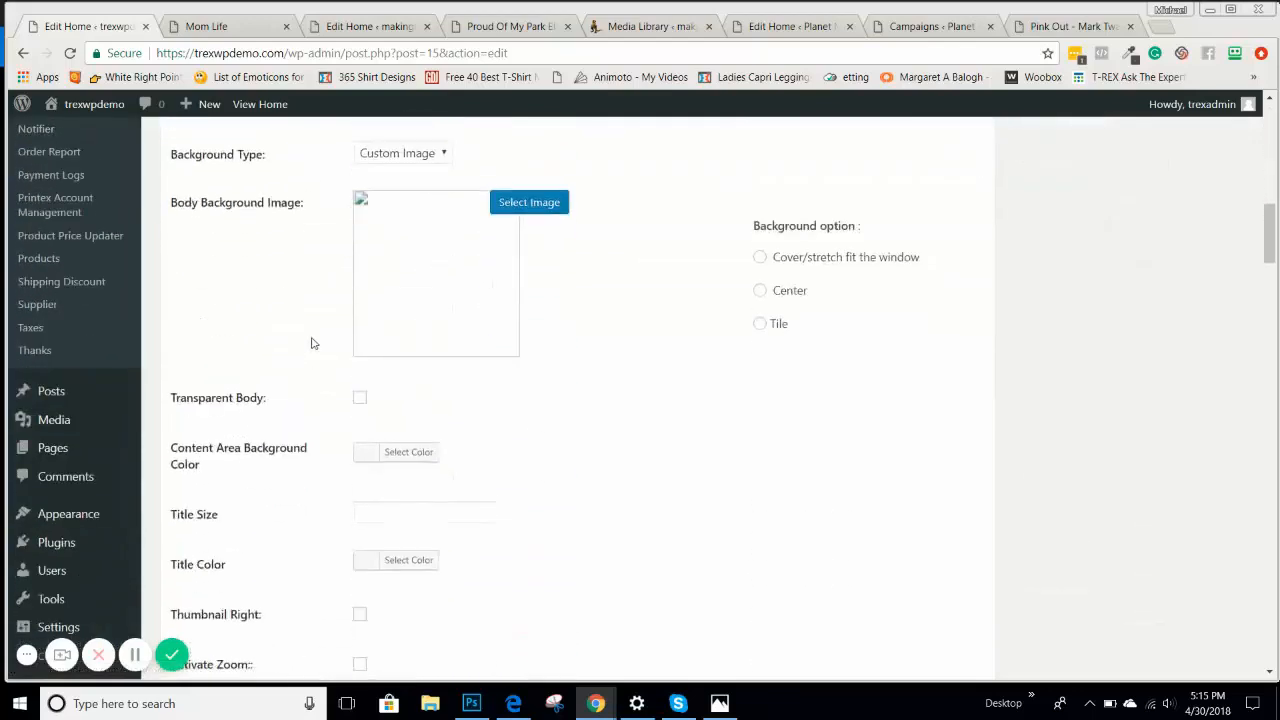
{"action": "scroll", "coordinate": [311, 343], "scroll_direction": "down", "scroll_amount": 4}
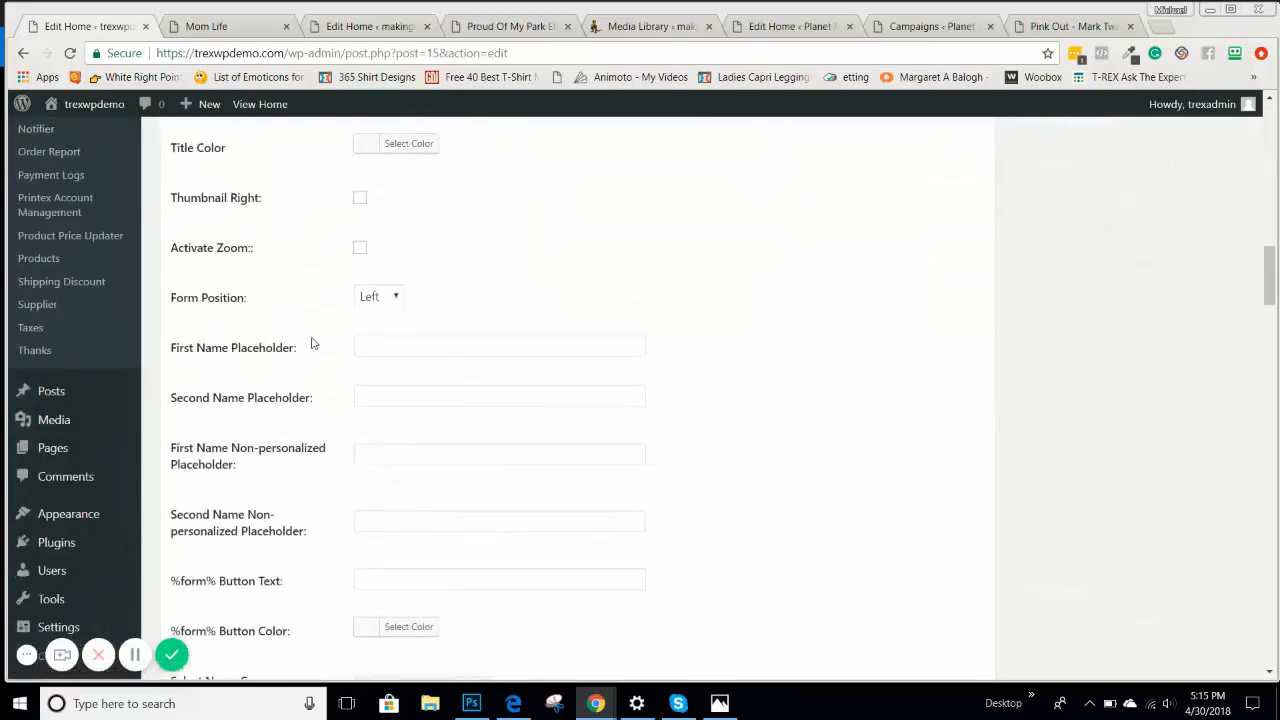
{"action": "scroll", "coordinate": [311, 343], "scroll_direction": "down", "scroll_amount": 3}
{"action": "scroll", "coordinate": [311, 343], "scroll_direction": "up", "scroll_amount": 6}
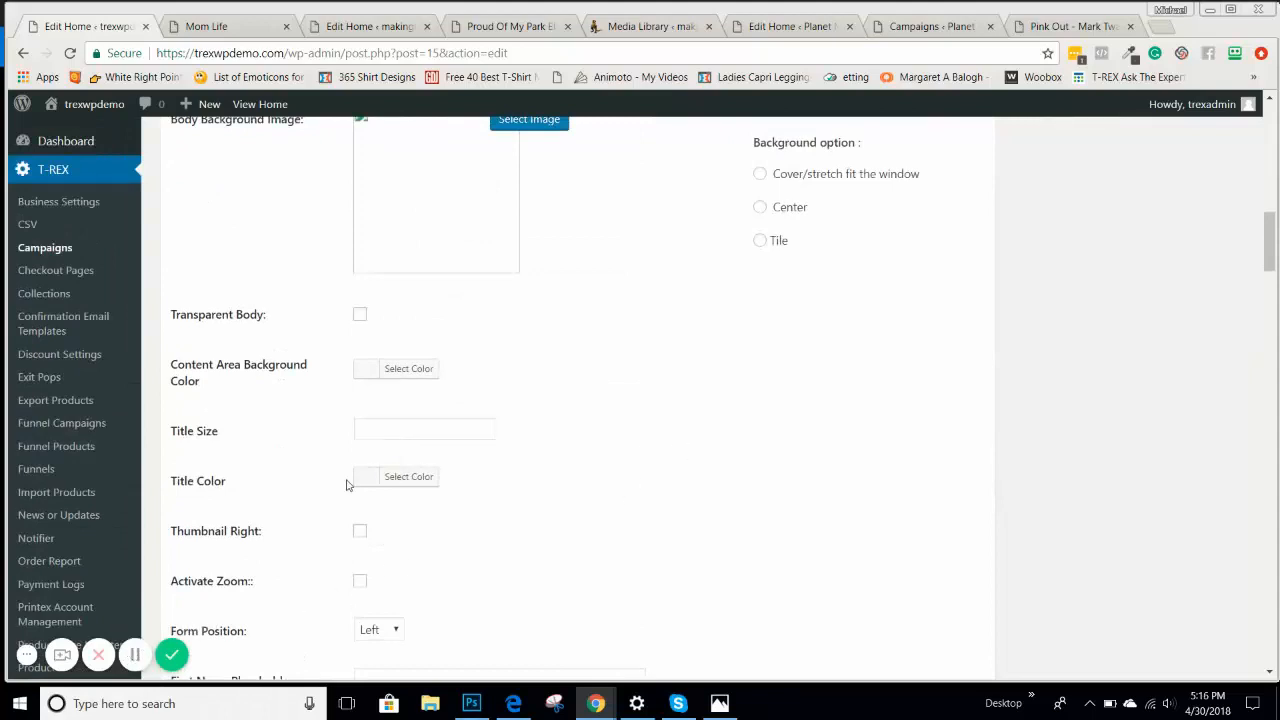
Step: Set the Title Size to 50 and update the Mom Life campaign
{"action": "left_click", "coordinate": [390, 431]}
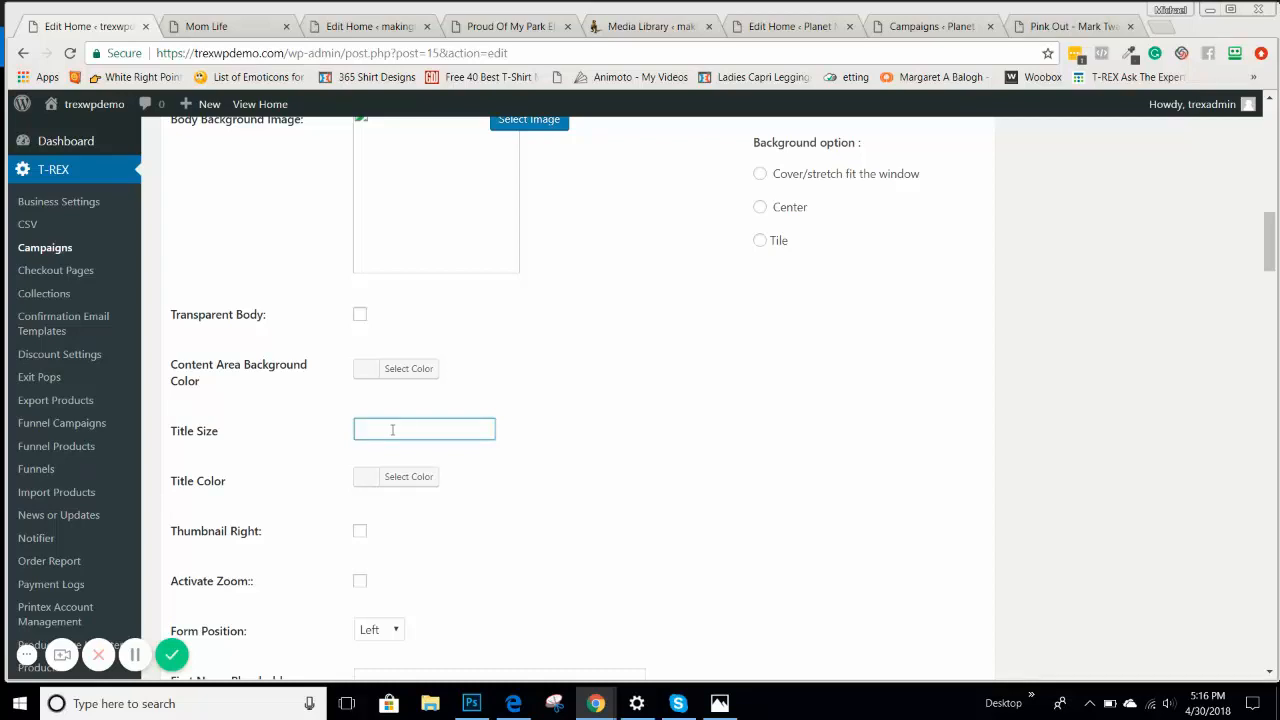
{"action": "type", "text": "50"}
{"action": "left_click_drag", "start_coordinate": [1272, 260], "coordinate": [1272, 140]}
{"action": "left_click", "coordinate": [1208, 318]}
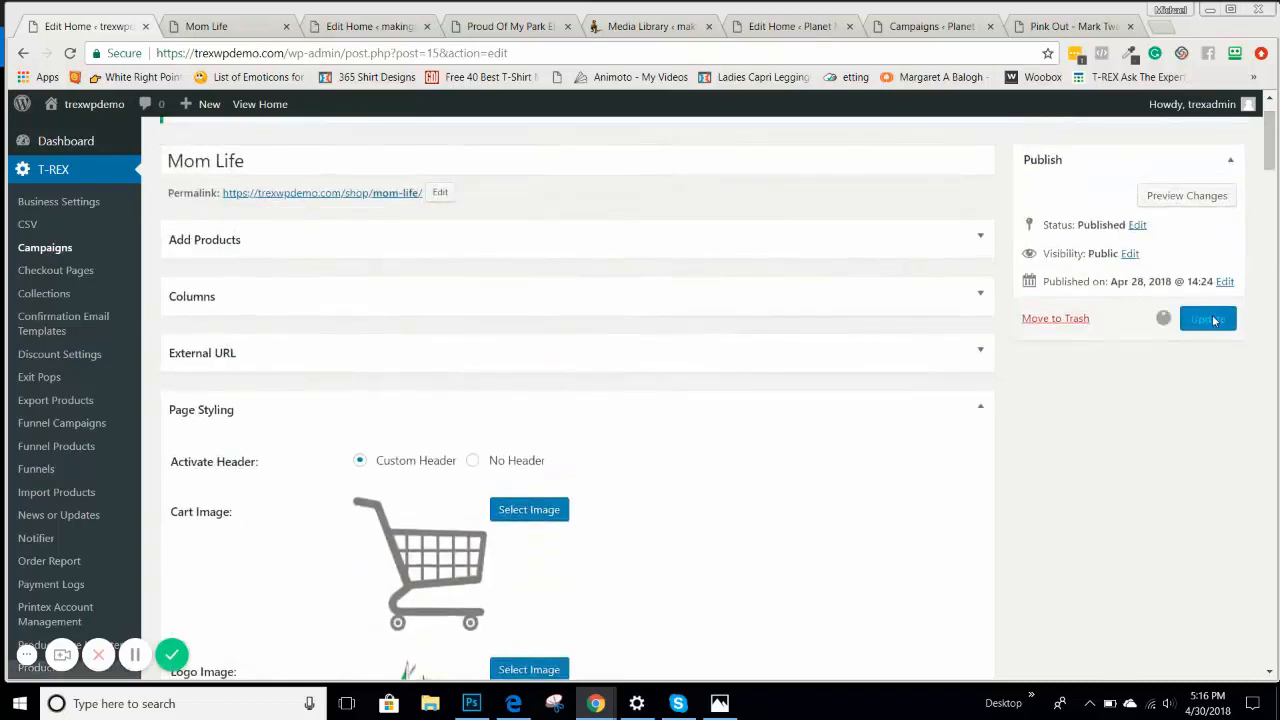
Step: Reload the live Mom Life shop page and check the product title's size
{"action": "left_click", "coordinate": [227, 30]}
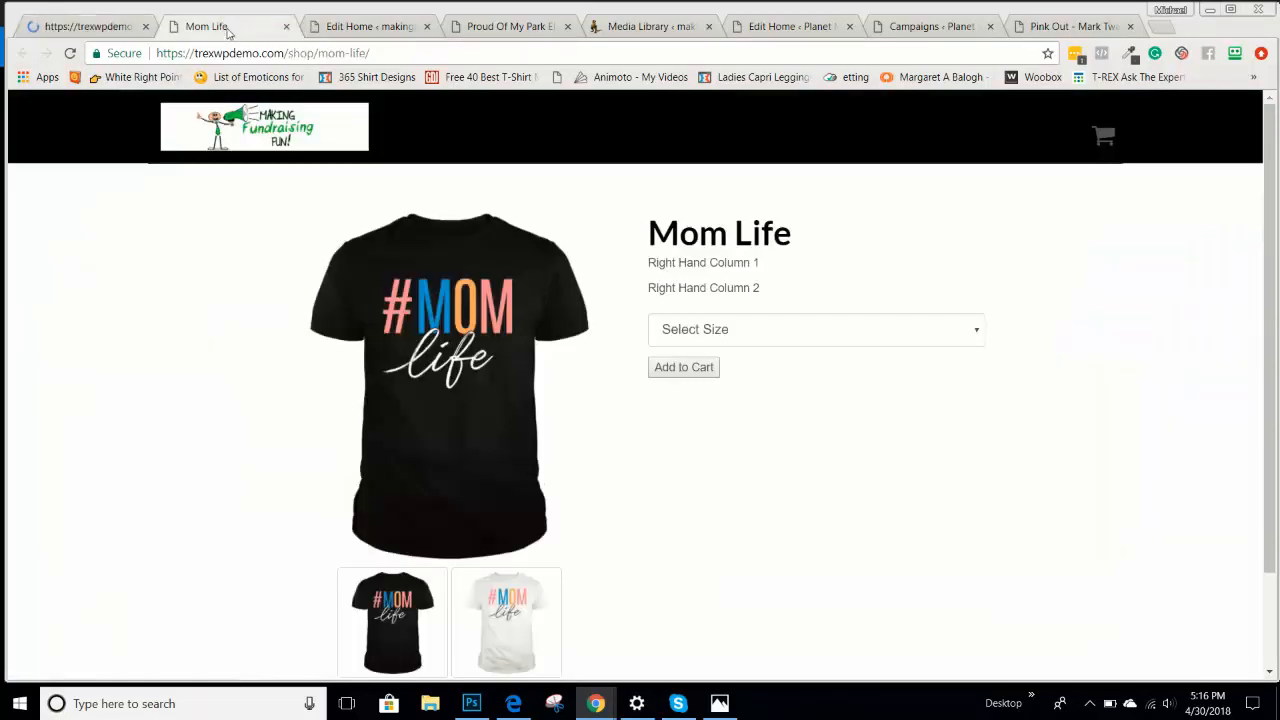
{"action": "left_click", "coordinate": [70, 53]}
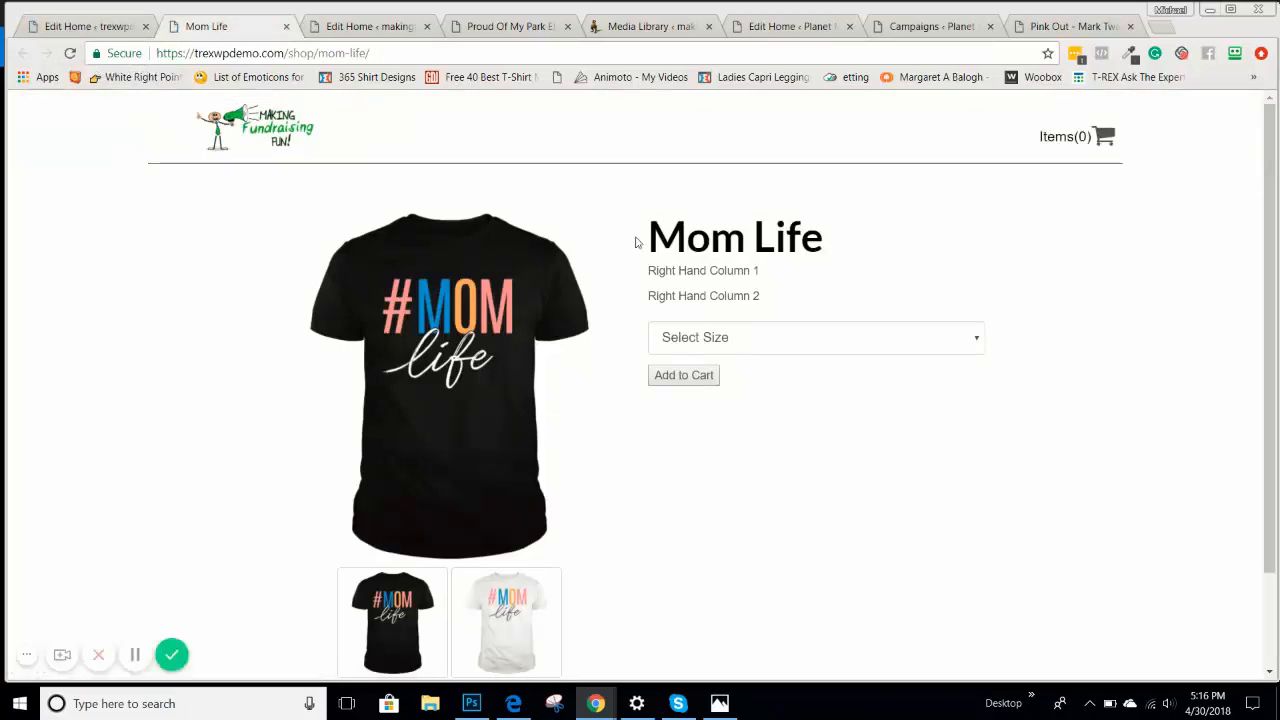
{"action": "left_click_drag", "start_coordinate": [645, 237], "coordinate": [864, 276]}
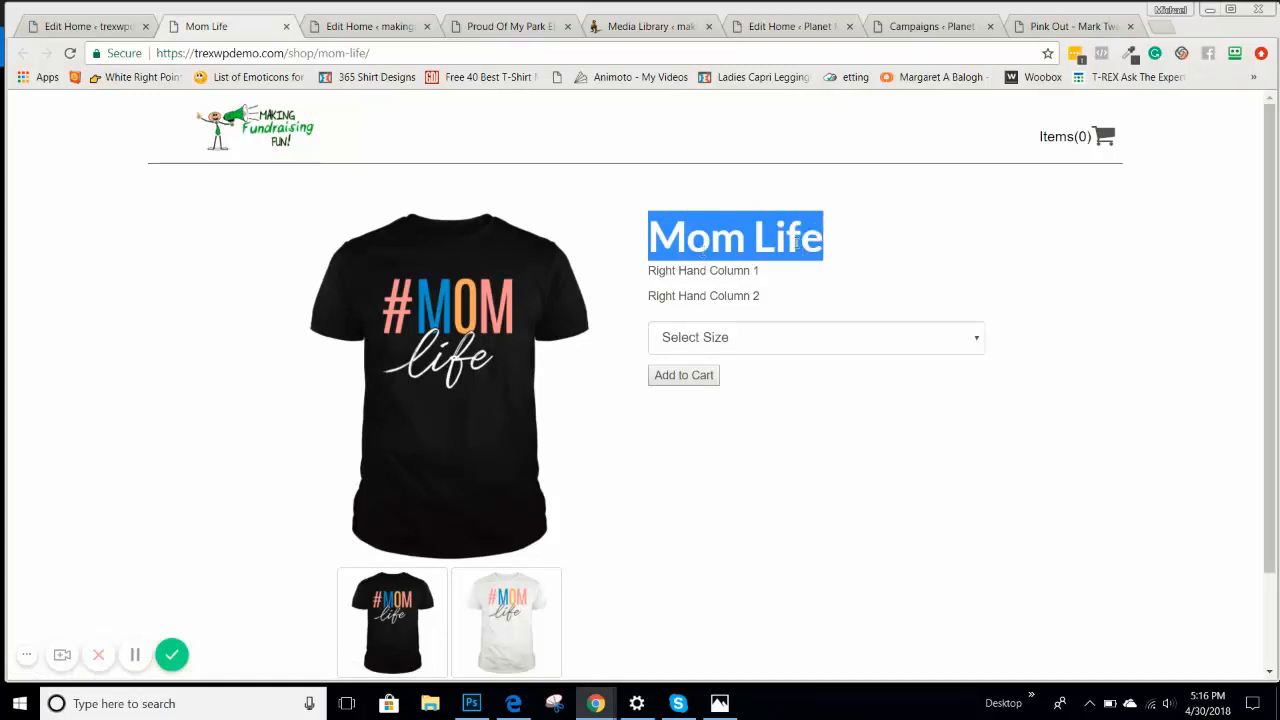
{"action": "left_click", "coordinate": [828, 244]}
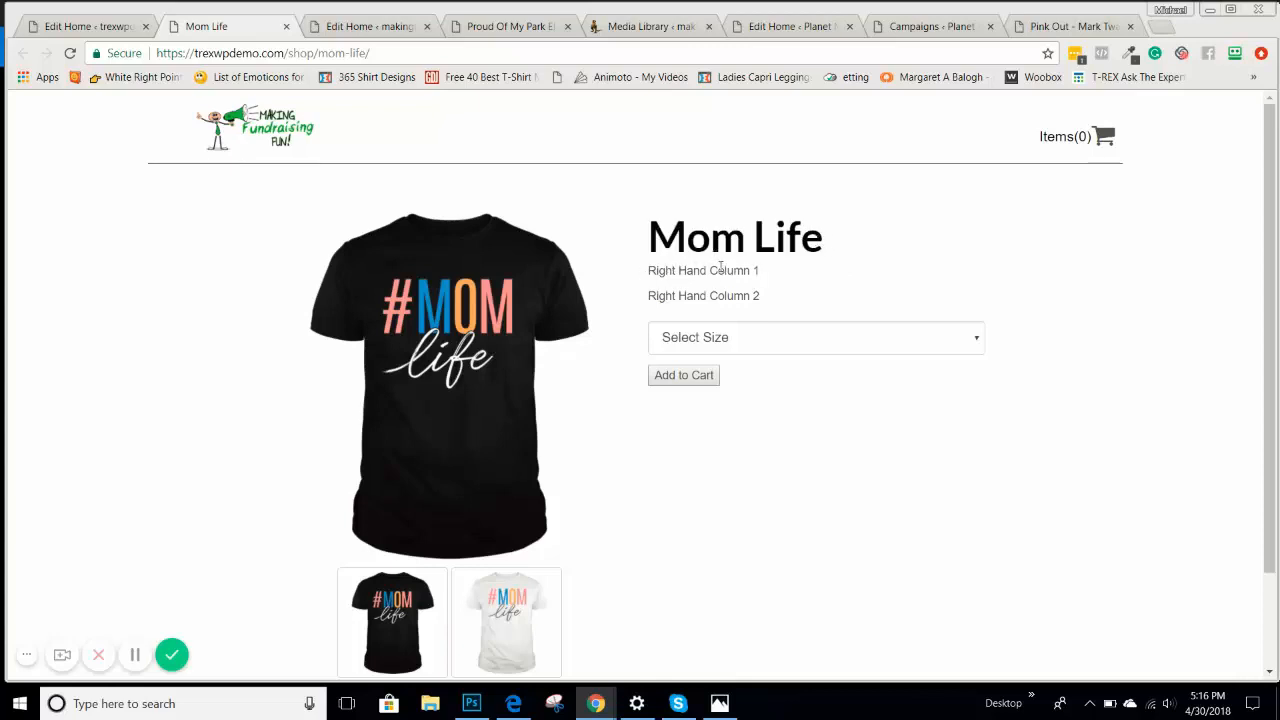
Step: Inspect the enlarged Mom Life title above the right-hand column text on the shop page
{"action": "scroll", "coordinate": [733, 510], "scroll_direction": "down", "scroll_amount": 1}
{"action": "scroll", "coordinate": [732, 515], "scroll_direction": "up", "scroll_amount": 1}
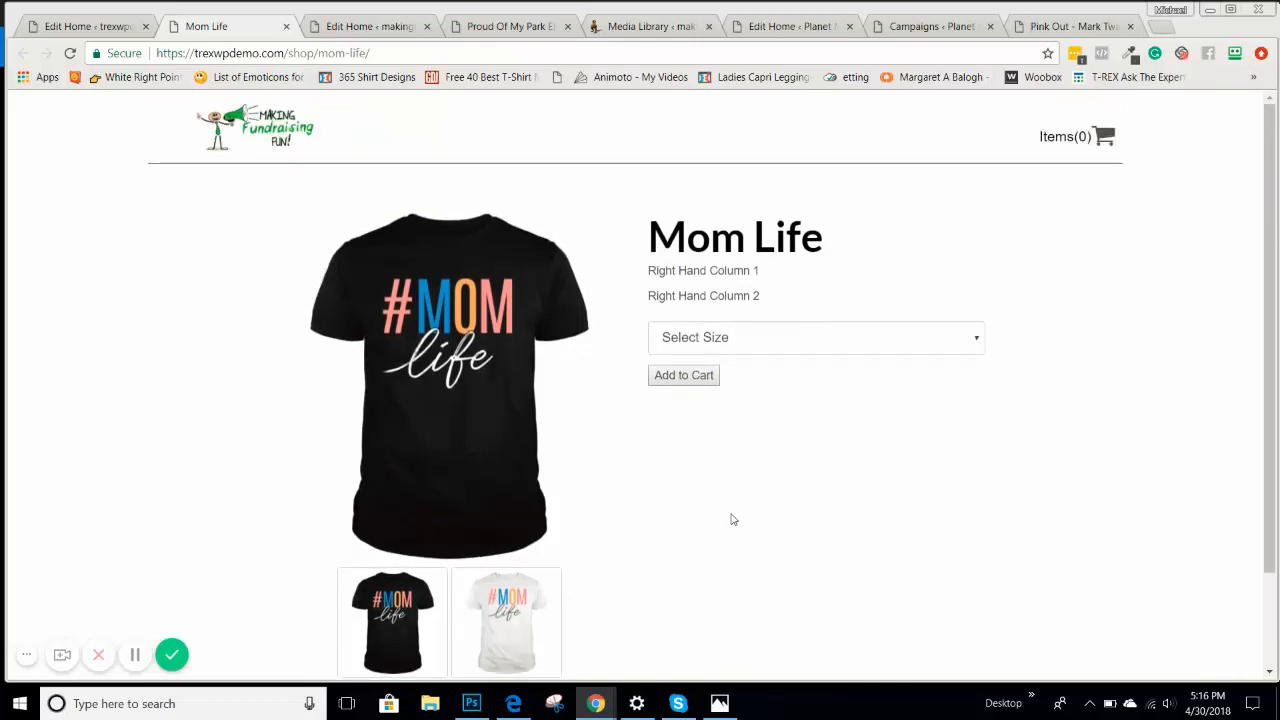
{"action": "left_click_drag", "start_coordinate": [647, 237], "coordinate": [828, 240]}
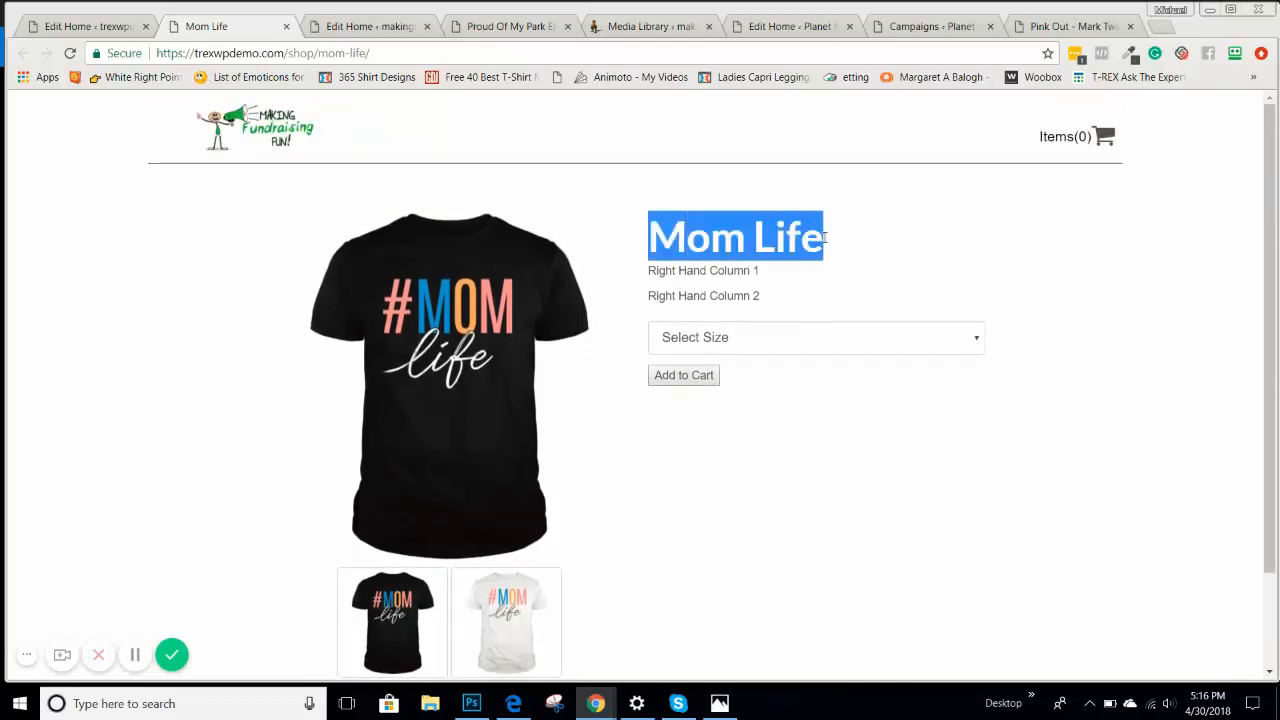
Step: Return to the campaign editor and set the Title Size to 30
{"action": "left_click", "coordinate": [78, 30]}
{"action": "scroll", "coordinate": [914, 452], "scroll_direction": "down", "scroll_amount": 12}
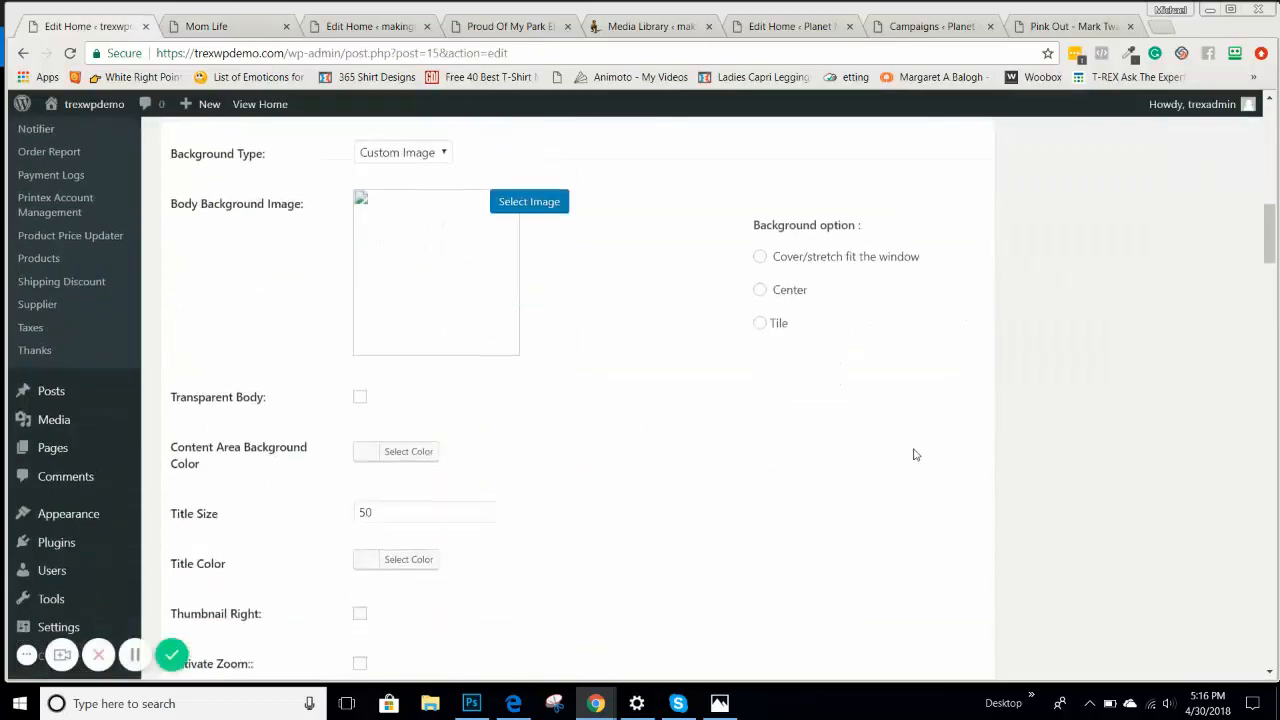
{"action": "scroll", "coordinate": [914, 455], "scroll_direction": "down", "scroll_amount": 2}
{"action": "left_click_drag", "start_coordinate": [384, 345], "coordinate": [259, 347]}
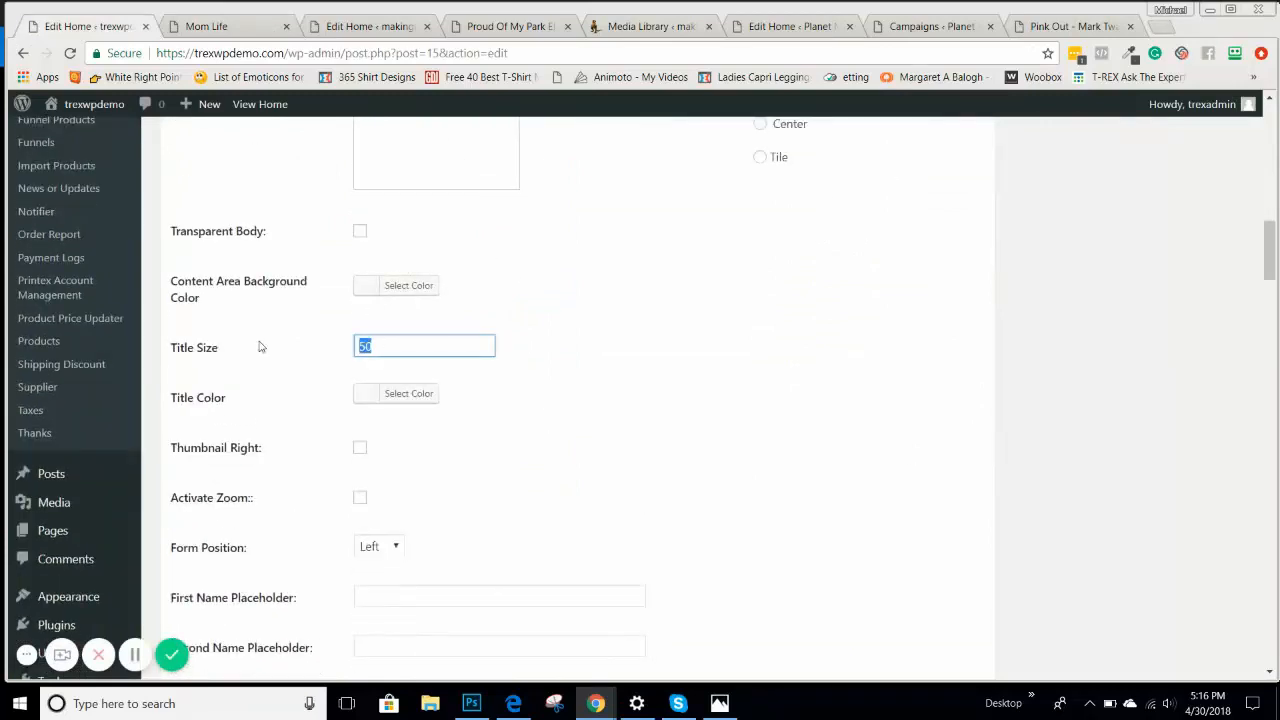
{"action": "type", "text": "30"}
Step: Try red #dd3333 as the Title Color, clear it, and set the color to black #000000
{"action": "left_click", "coordinate": [366, 396]}
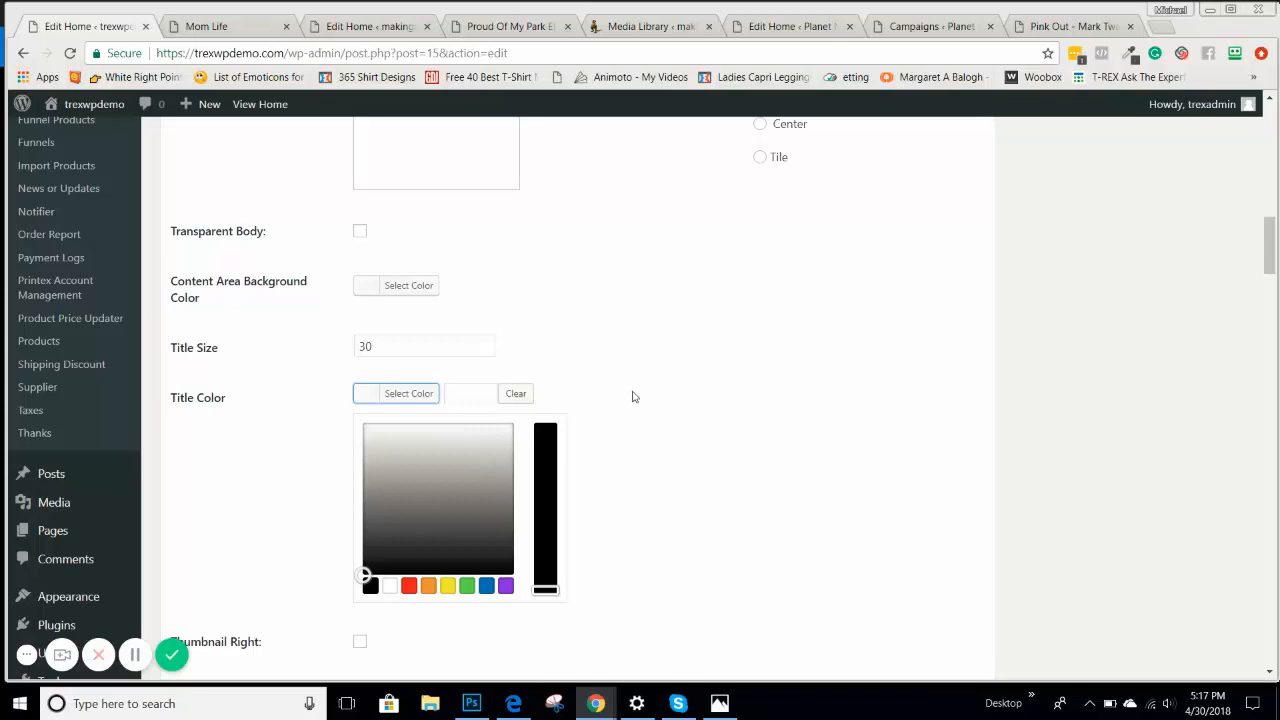
{"action": "scroll", "coordinate": [648, 393], "scroll_direction": "down", "scroll_amount": 2}
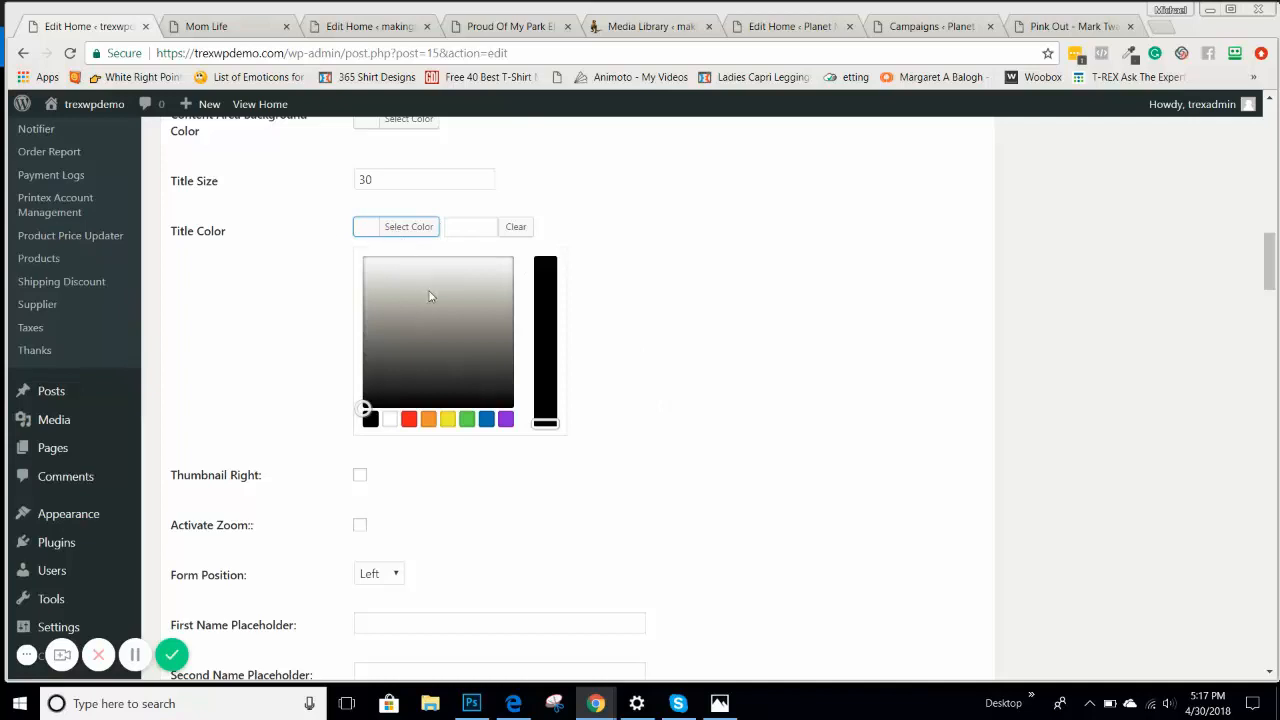
{"action": "key", "text": "Tab"}
{"action": "left_click", "coordinate": [409, 419]}
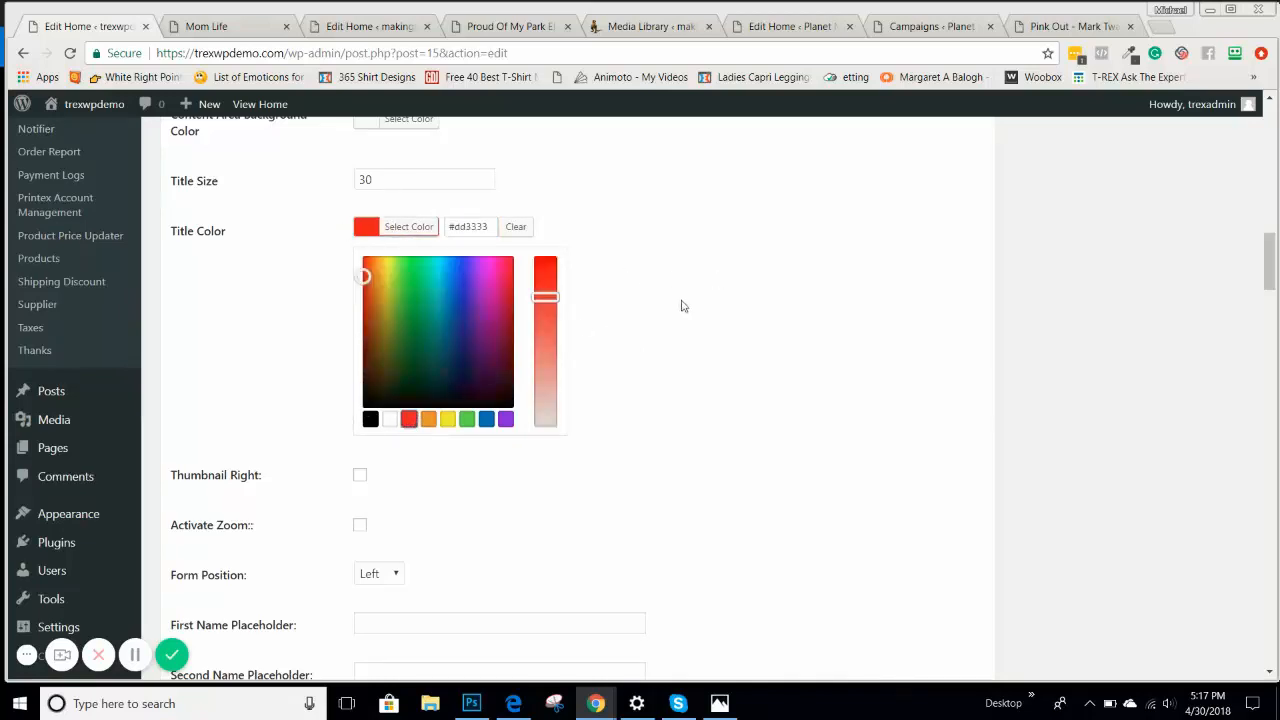
{"action": "left_click", "coordinate": [515, 226]}
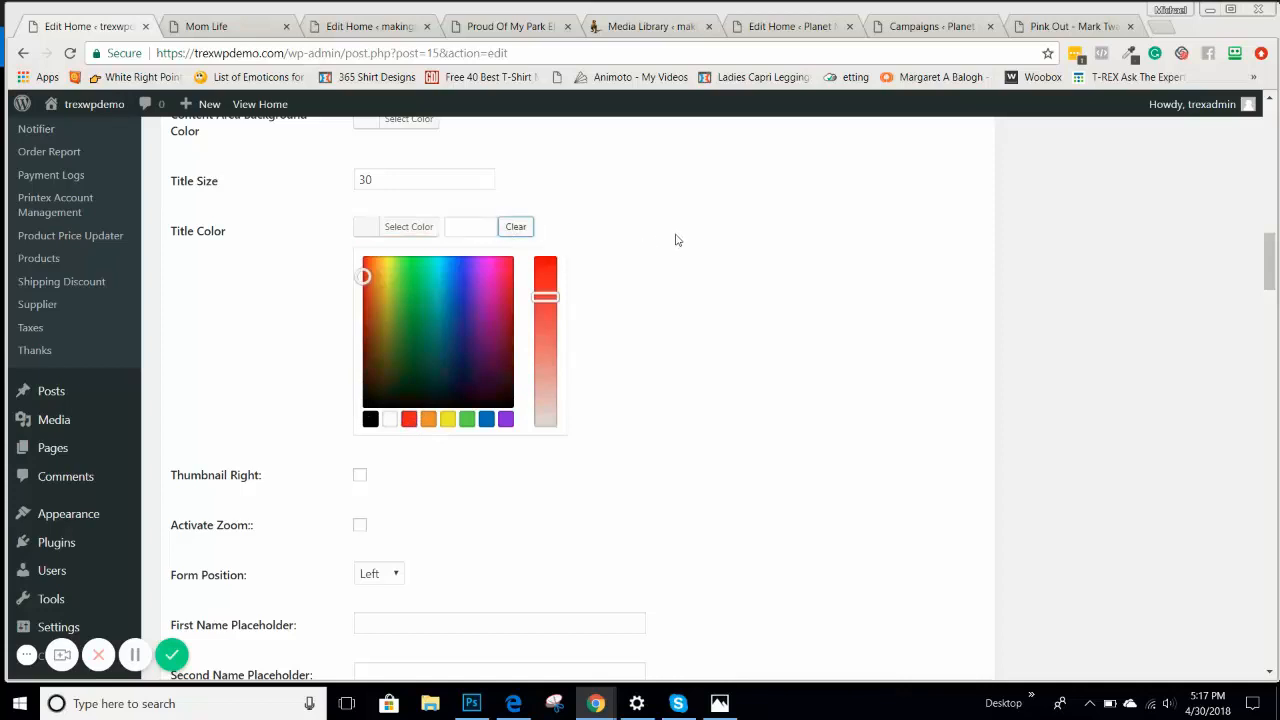
{"action": "left_click", "coordinate": [370, 419]}
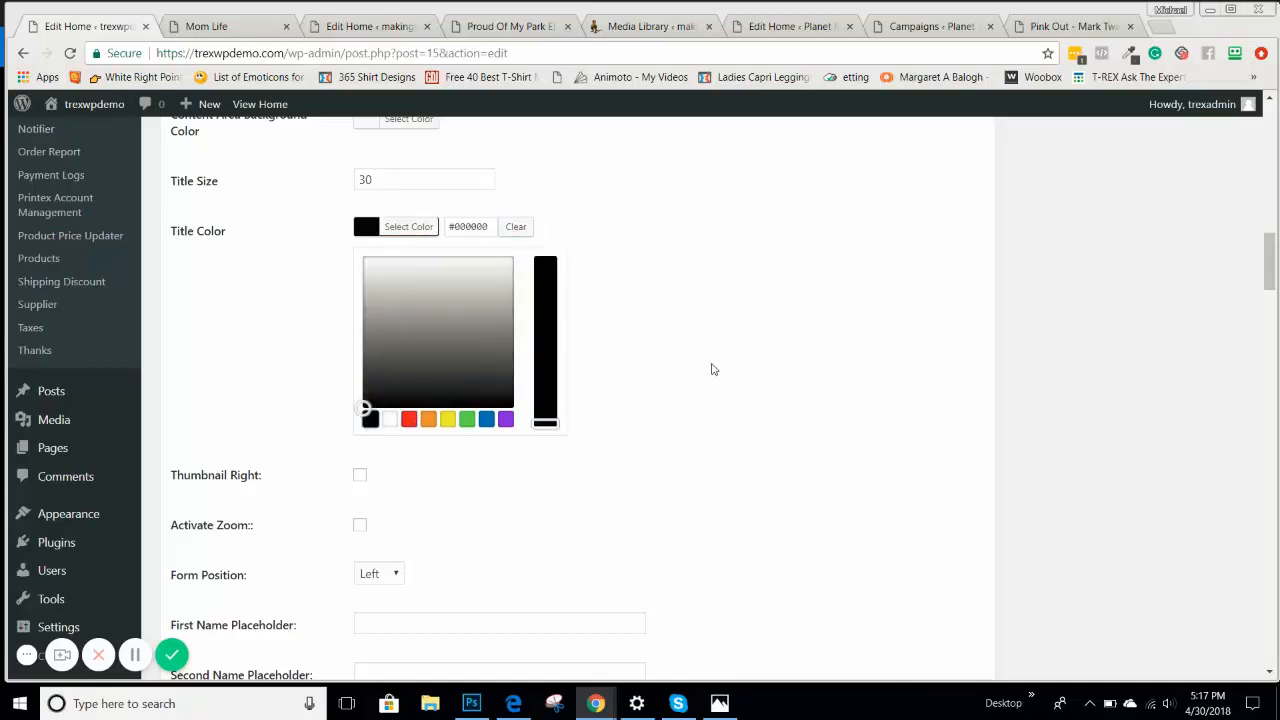
Step: Activate the zoom option for the campaign and review the surrounding title and thumbnail settings
{"action": "scroll", "coordinate": [706, 360], "scroll_direction": "down", "scroll_amount": 2}
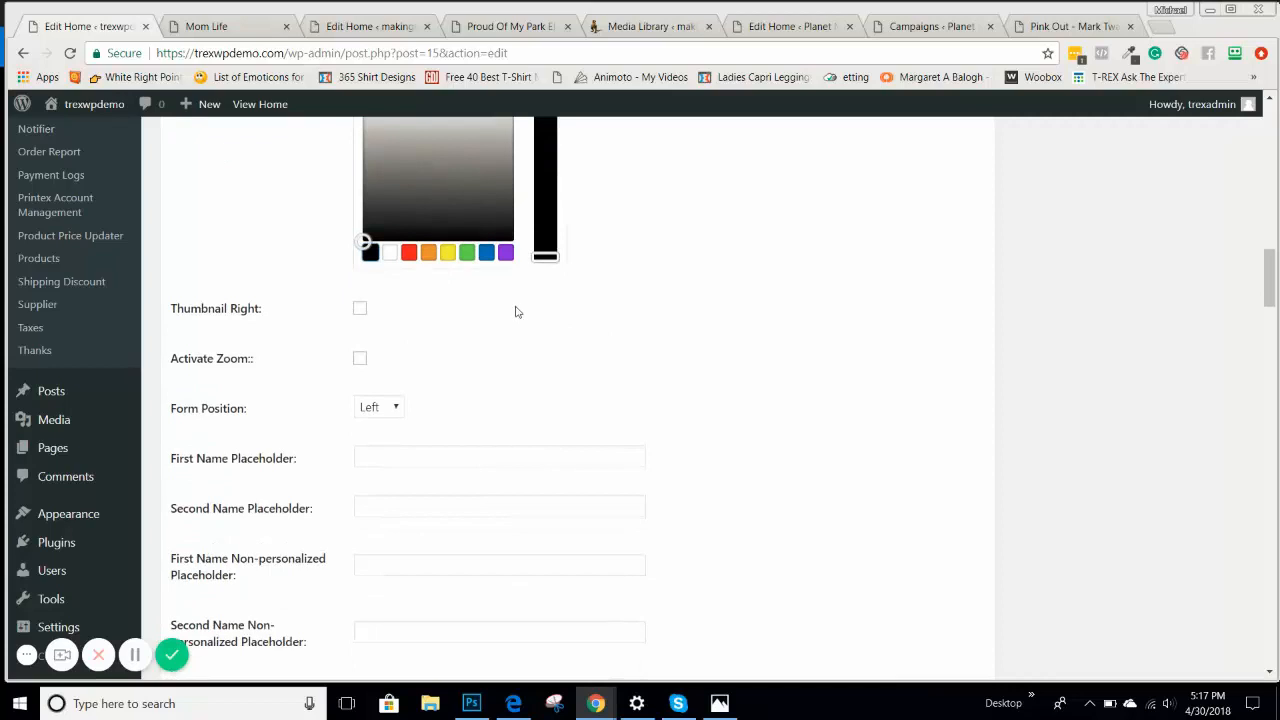
{"action": "left_click", "coordinate": [361, 360]}
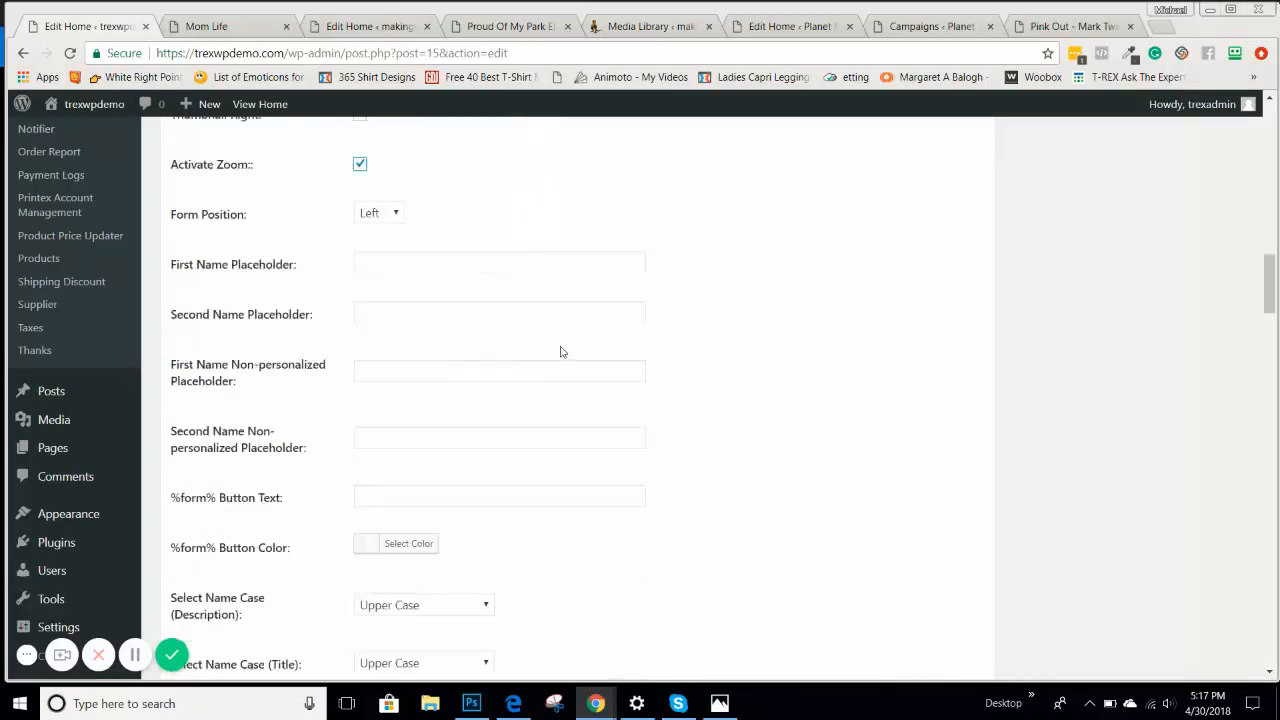
{"action": "scroll", "coordinate": [820, 354], "scroll_direction": "up", "scroll_amount": 2}
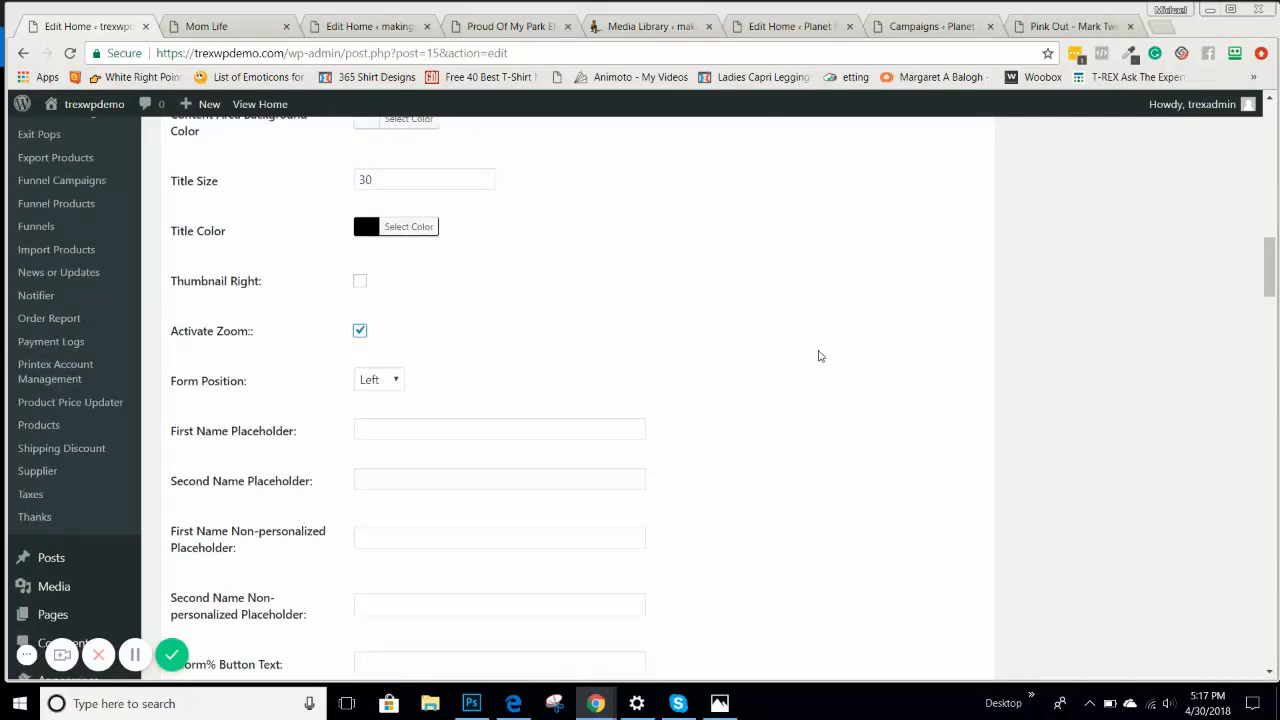
{"action": "scroll", "coordinate": [820, 356], "scroll_direction": "up", "scroll_amount": 1}
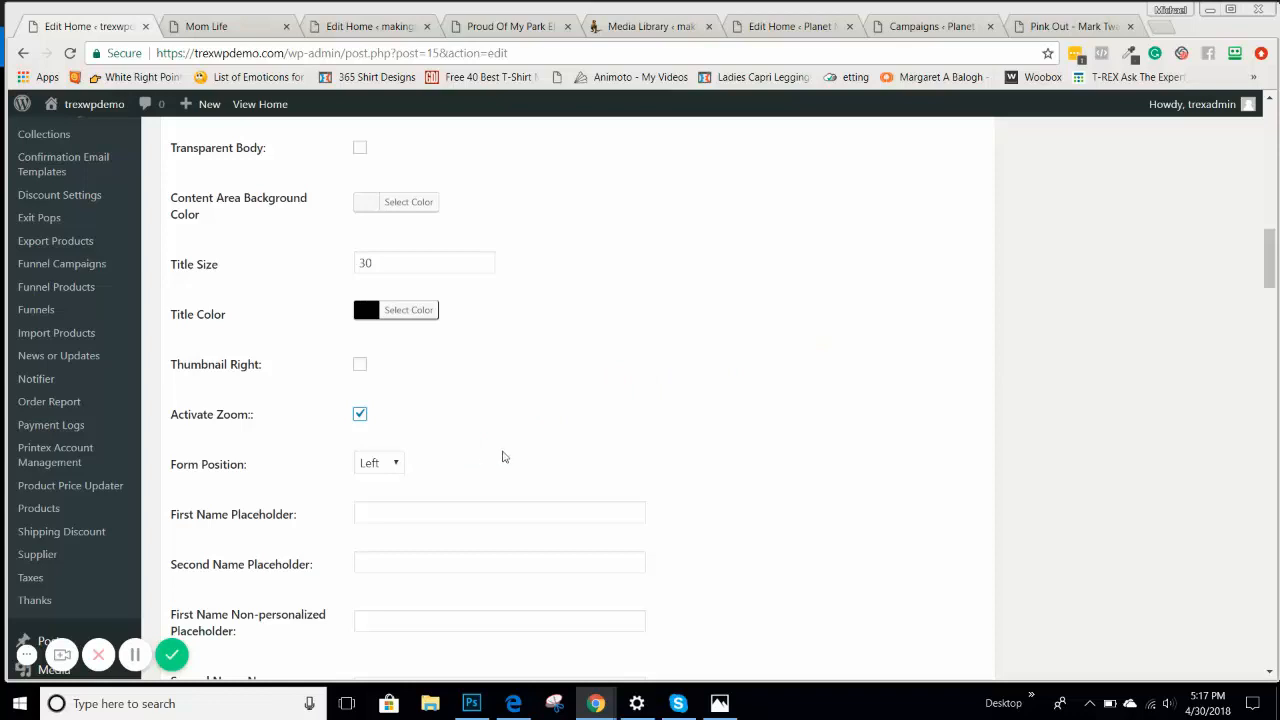
Step: Fill in the First Name Placeholder with "Enter Dog's Name Here"
{"action": "scroll", "coordinate": [504, 457], "scroll_direction": "down", "scroll_amount": 2}
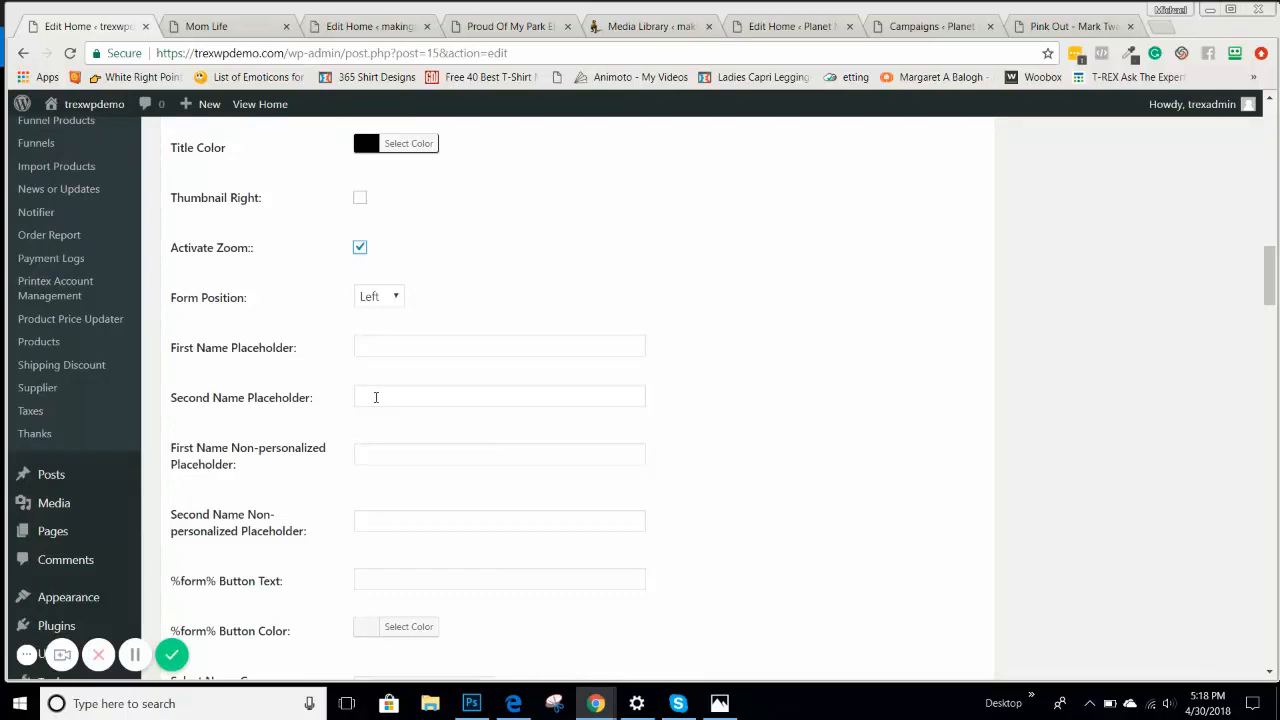
{"action": "left_click", "coordinate": [383, 342]}
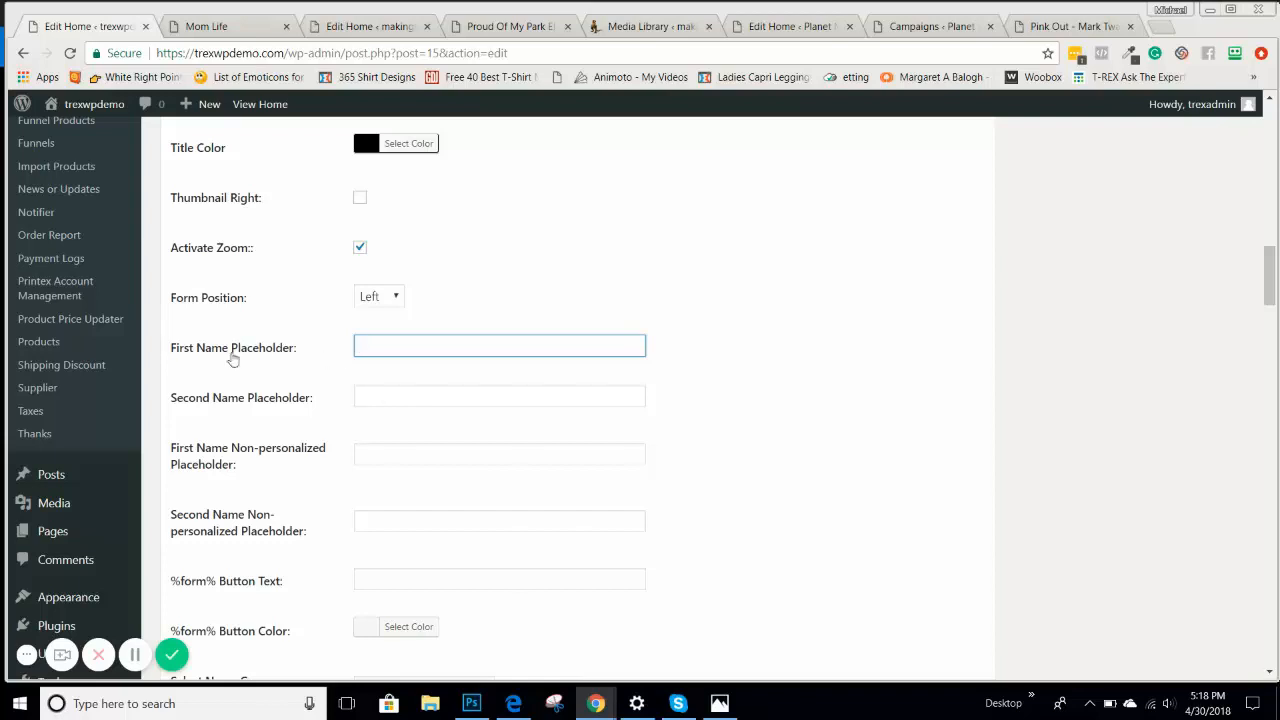
{"action": "left_click", "coordinate": [372, 348]}
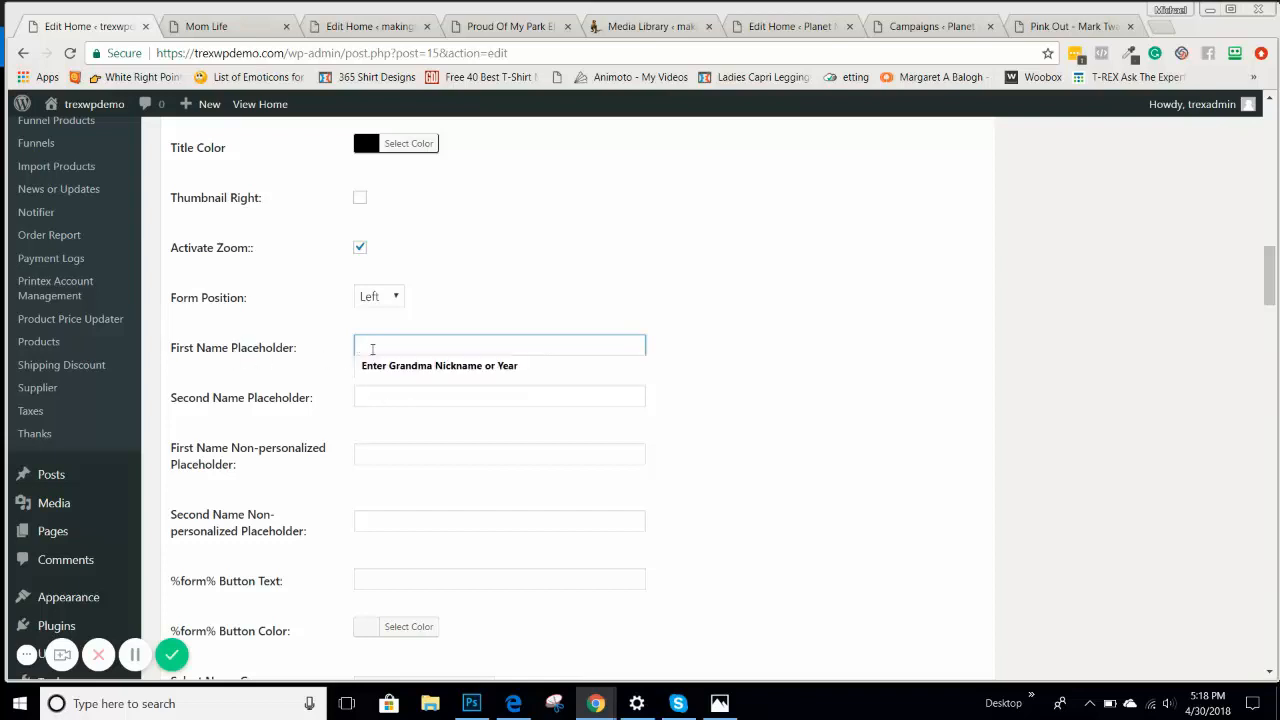
{"action": "type", "text": "Enter Dog"}
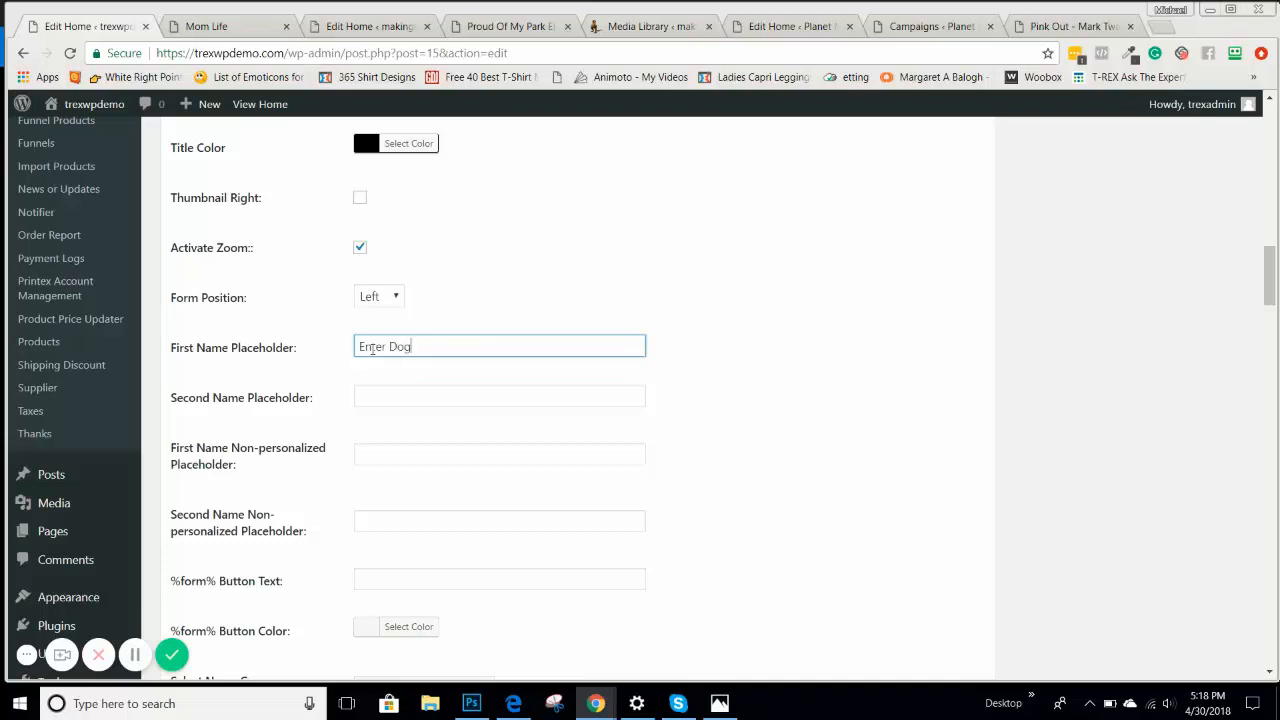
{"action": "type", "text": "'s Name Hetre"}
{"action": "key", "text": "BackSpace"}
{"action": "key", "text": "BackSpace"}
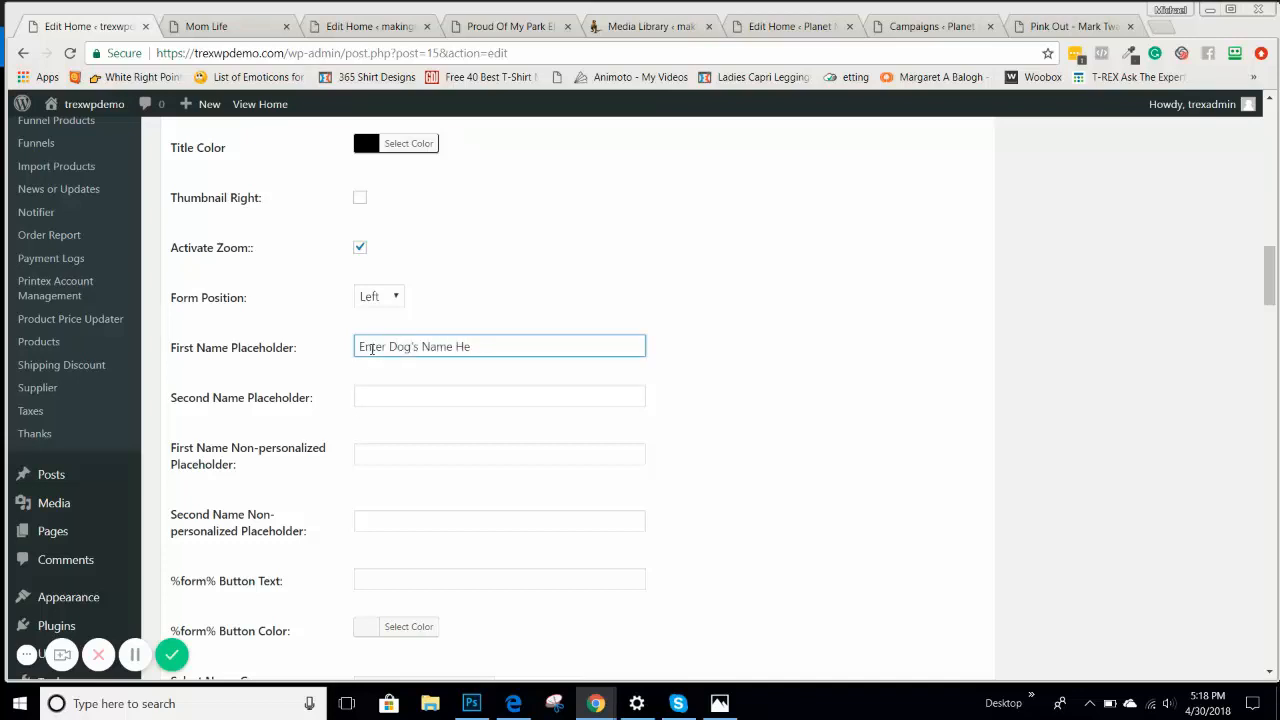
{"action": "type", "text": "re"}
Step: Clear the text from the First Name Placeholder
{"action": "left_click", "coordinate": [367, 397]}
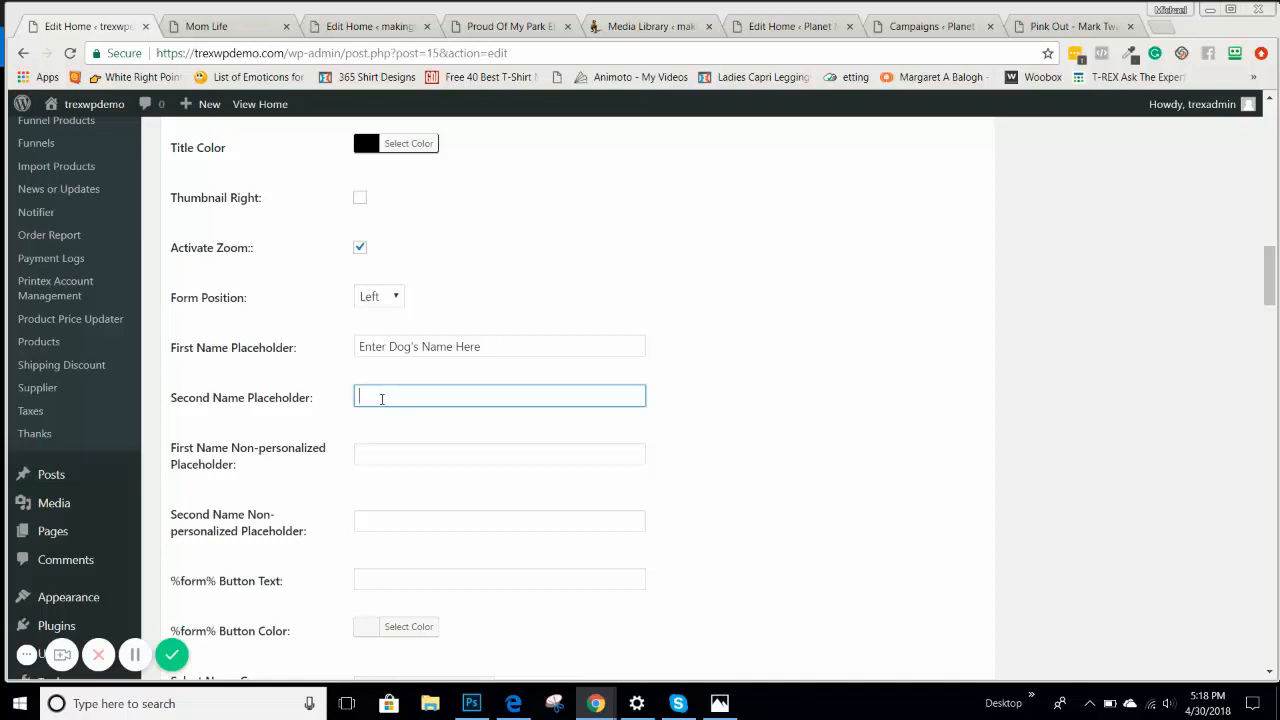
{"action": "left_click_drag", "start_coordinate": [508, 349], "coordinate": [337, 347]}
{"action": "key", "text": "BackSpace"}
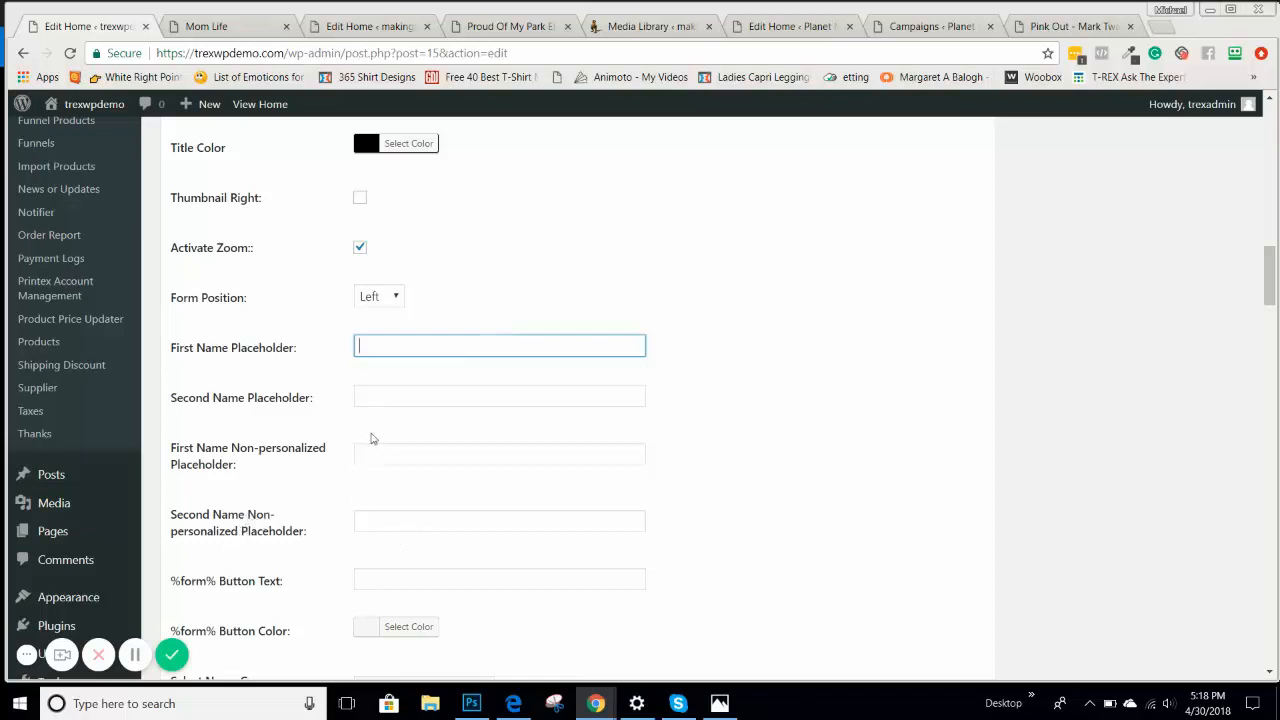
Step: Examine the first and second name placeholder fields, both personalized and non-personalized
{"action": "left_click", "coordinate": [372, 453]}
{"action": "left_click", "coordinate": [378, 519]}
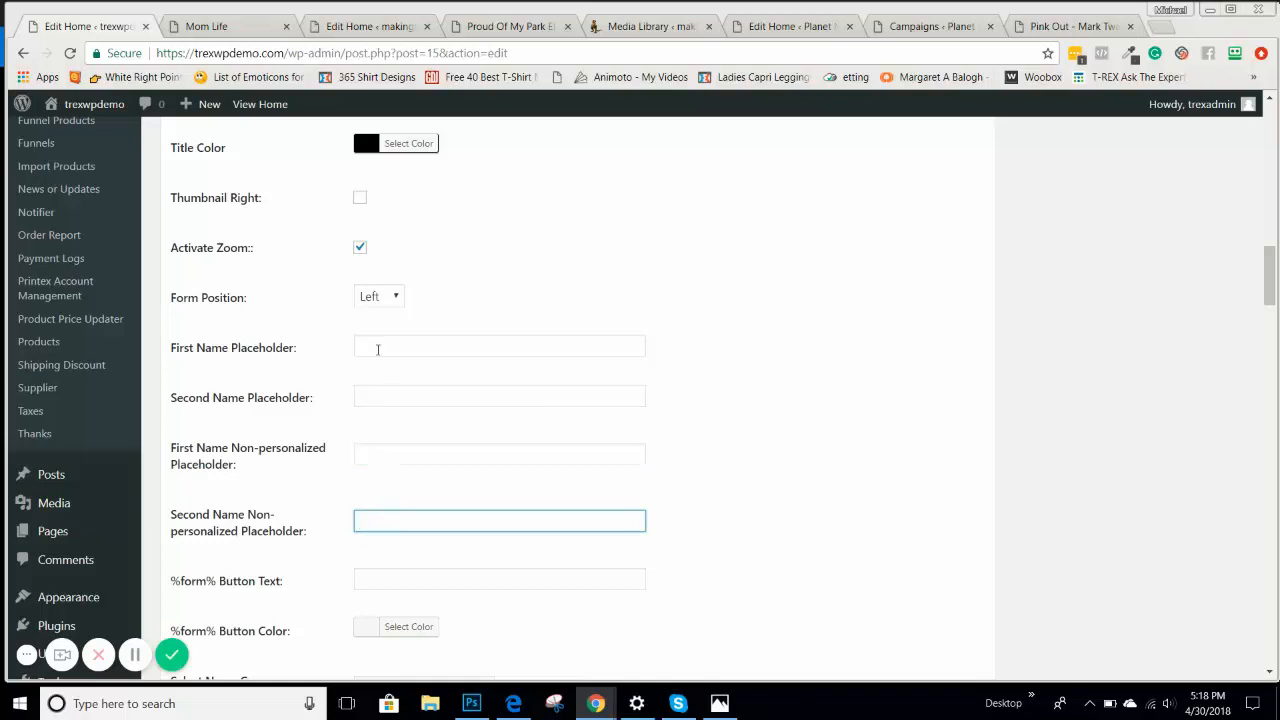
{"action": "left_click", "coordinate": [377, 345]}
{"action": "left_click", "coordinate": [374, 399]}
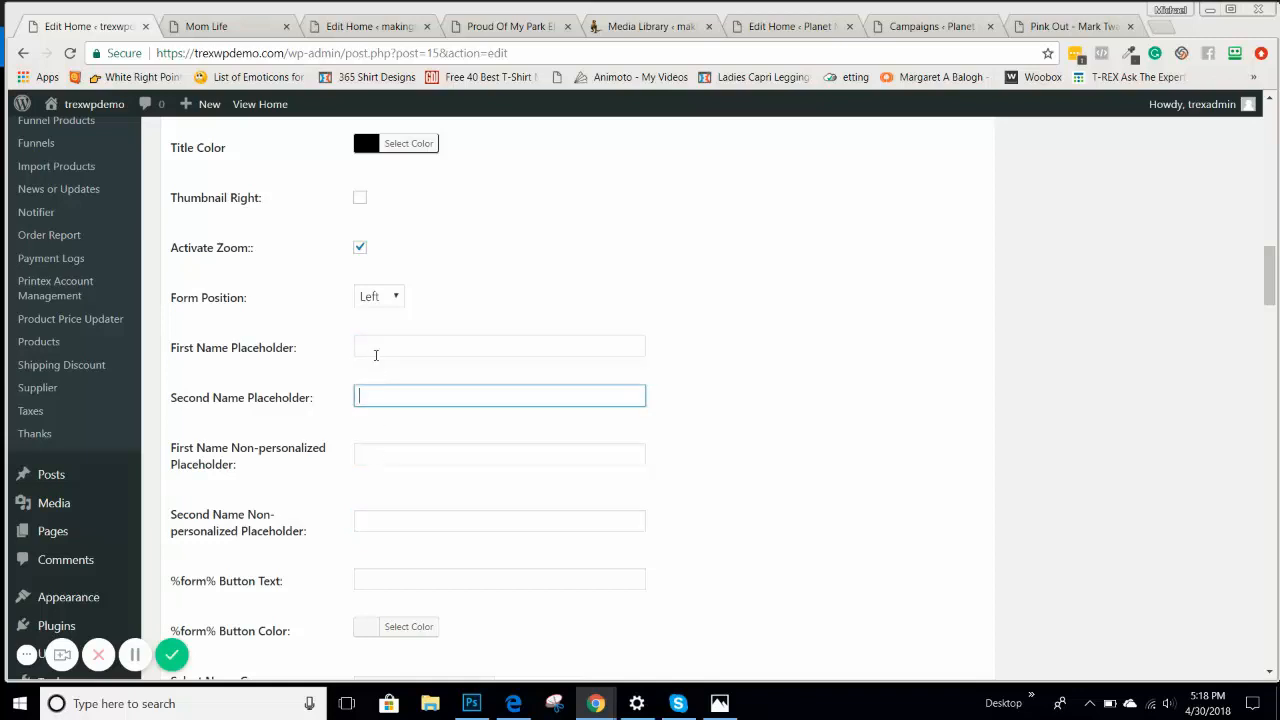
{"action": "left_click", "coordinate": [376, 352]}
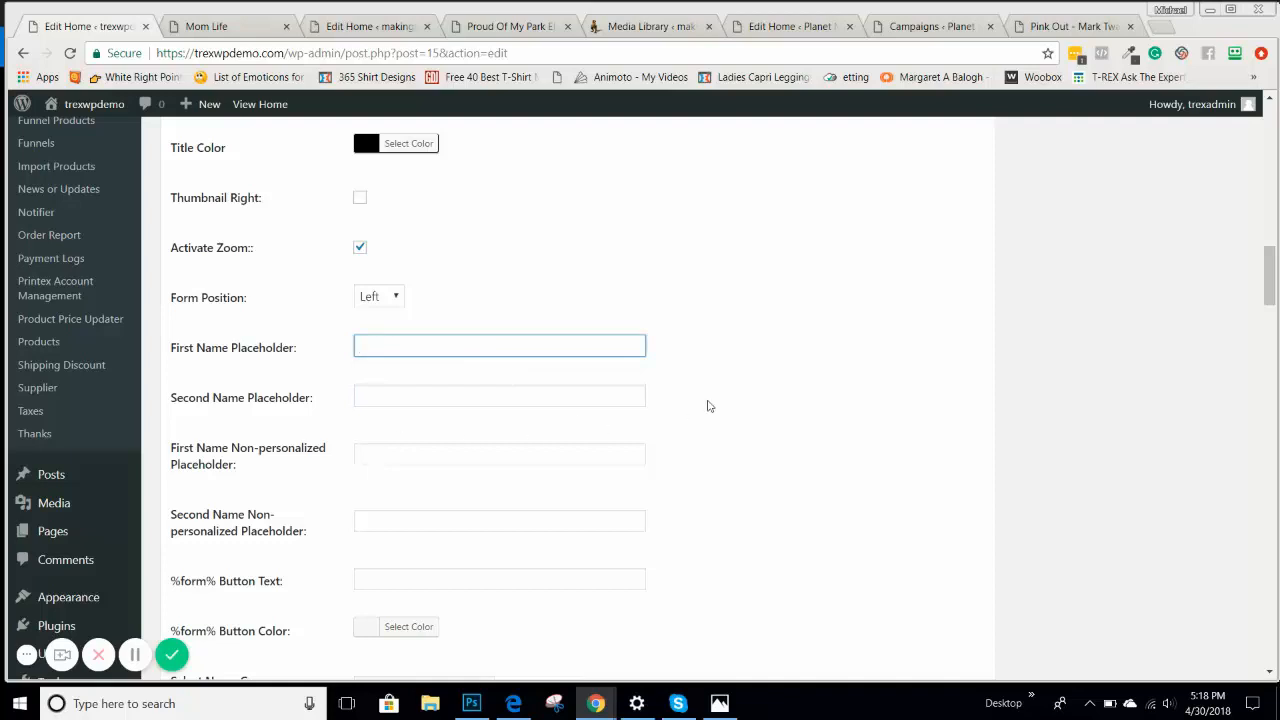
{"action": "scroll", "coordinate": [716, 402], "scroll_direction": "down", "scroll_amount": 1}
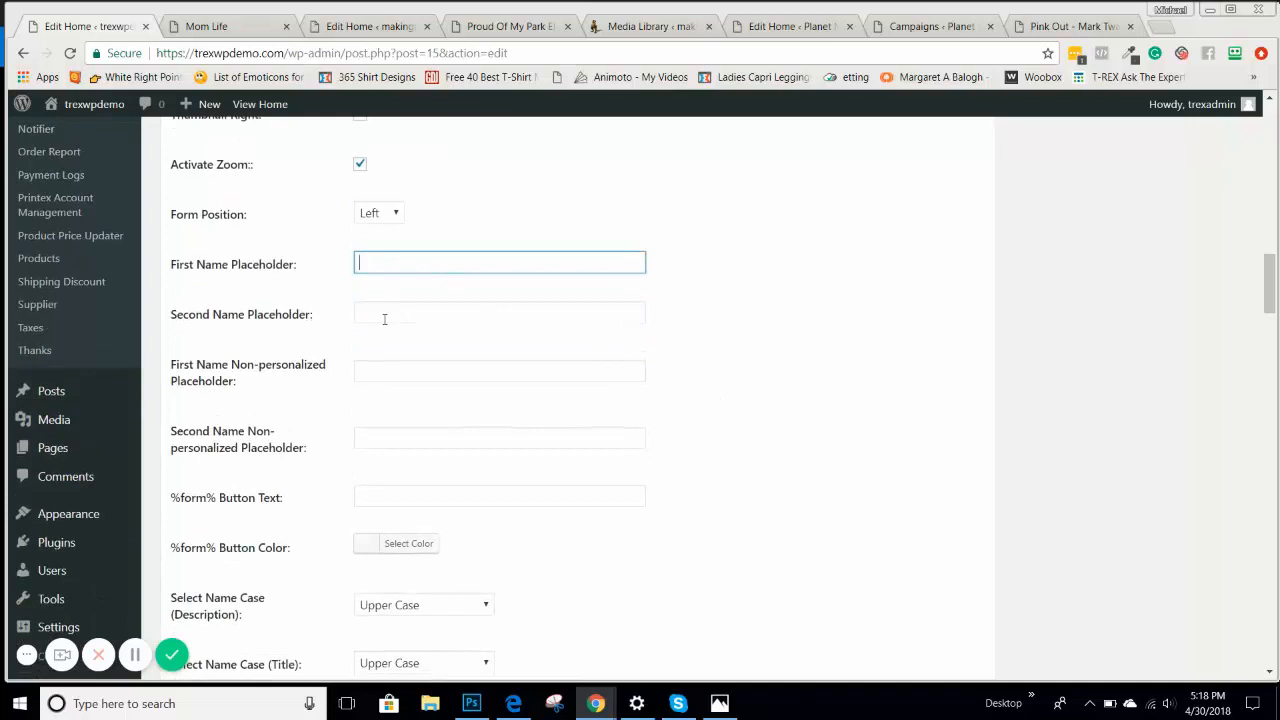
{"action": "left_click", "coordinate": [736, 292]}
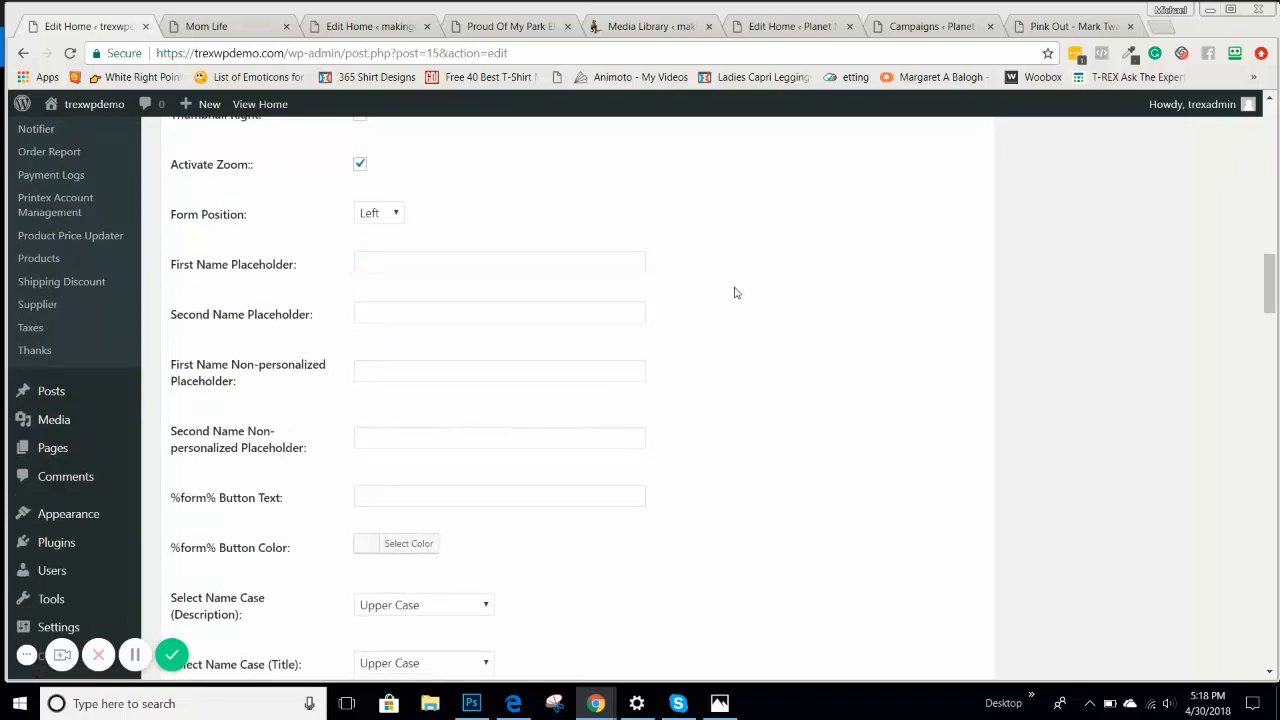
Step: Set the First Name Placeholder to "Enter"
{"action": "left_click", "coordinate": [382, 264]}
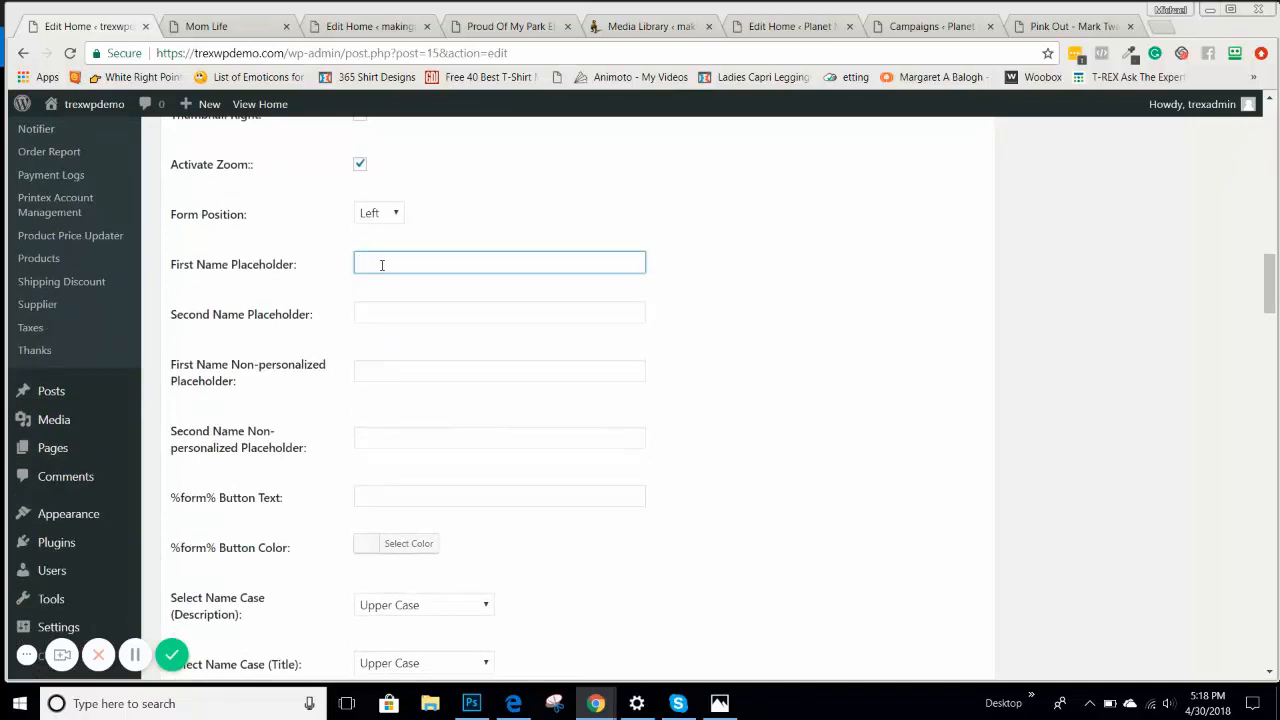
{"action": "type", "text": "Ente"}
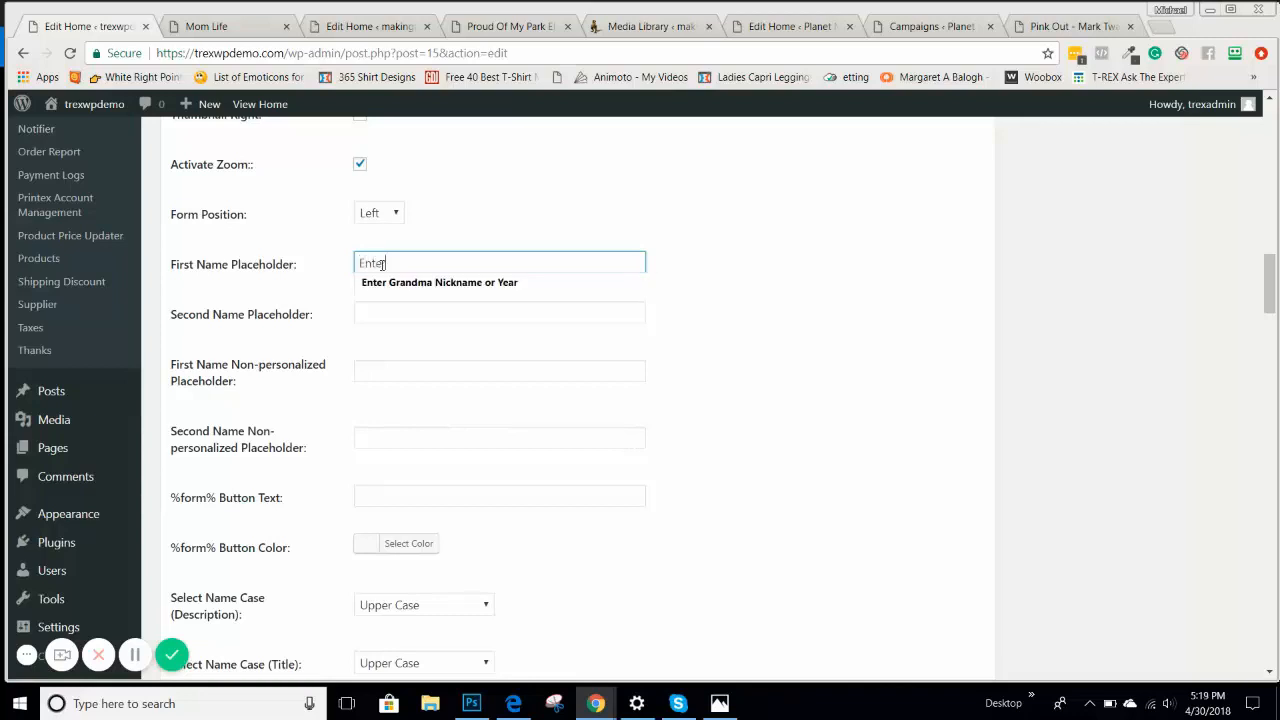
{"action": "type", "text": "r"}
{"action": "left_click", "coordinate": [683, 285]}
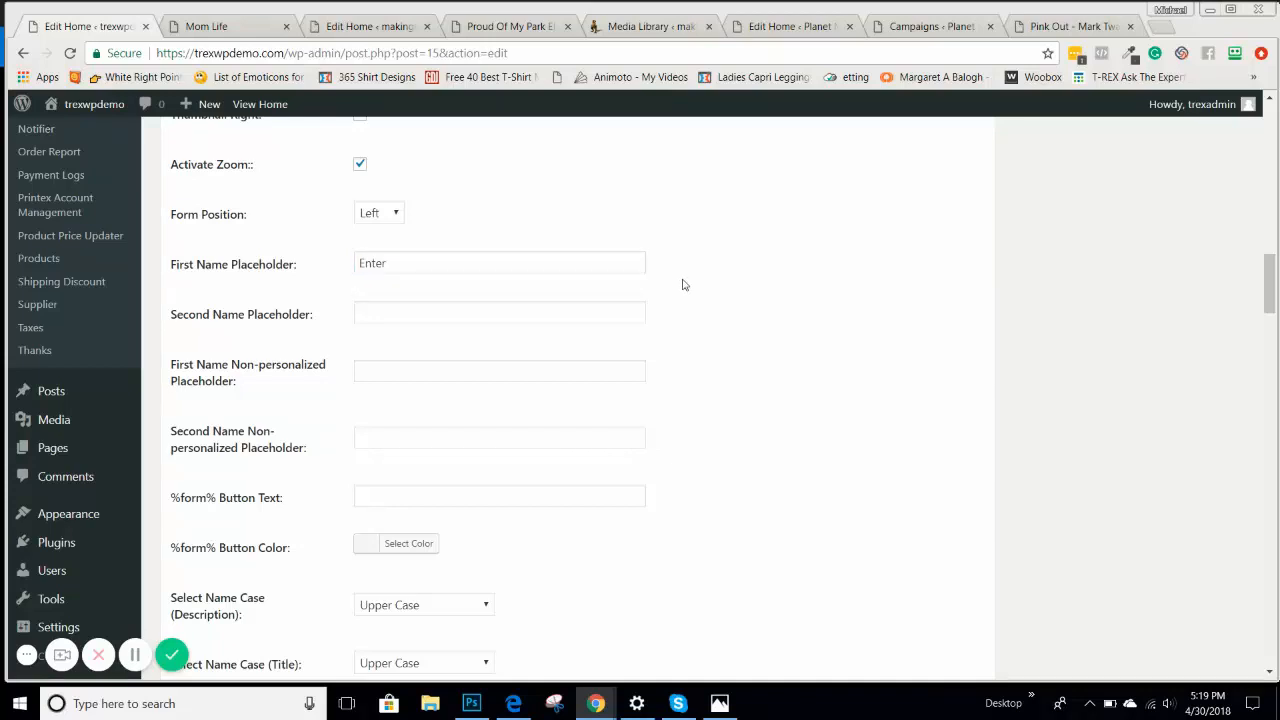
Step: Review the %form% button text and color settings and the name case options for the description
{"action": "scroll", "coordinate": [683, 287], "scroll_direction": "down", "scroll_amount": 2}
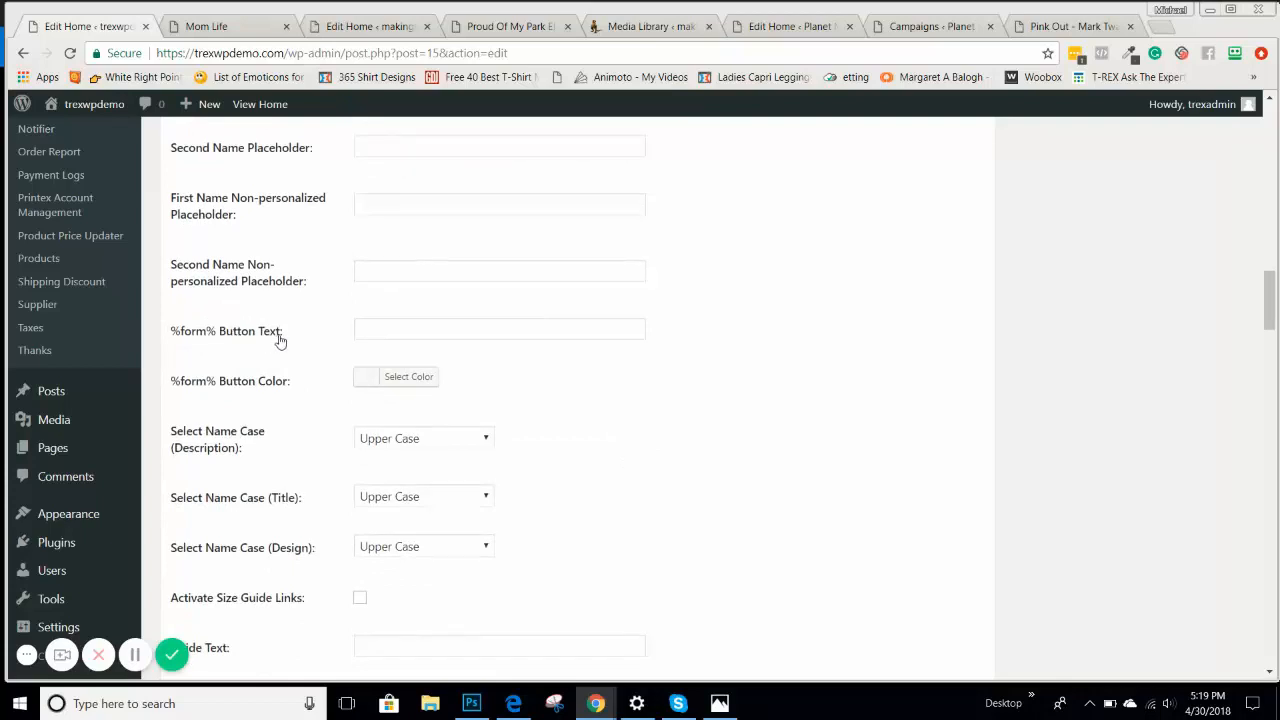
{"action": "left_click", "coordinate": [366, 330]}
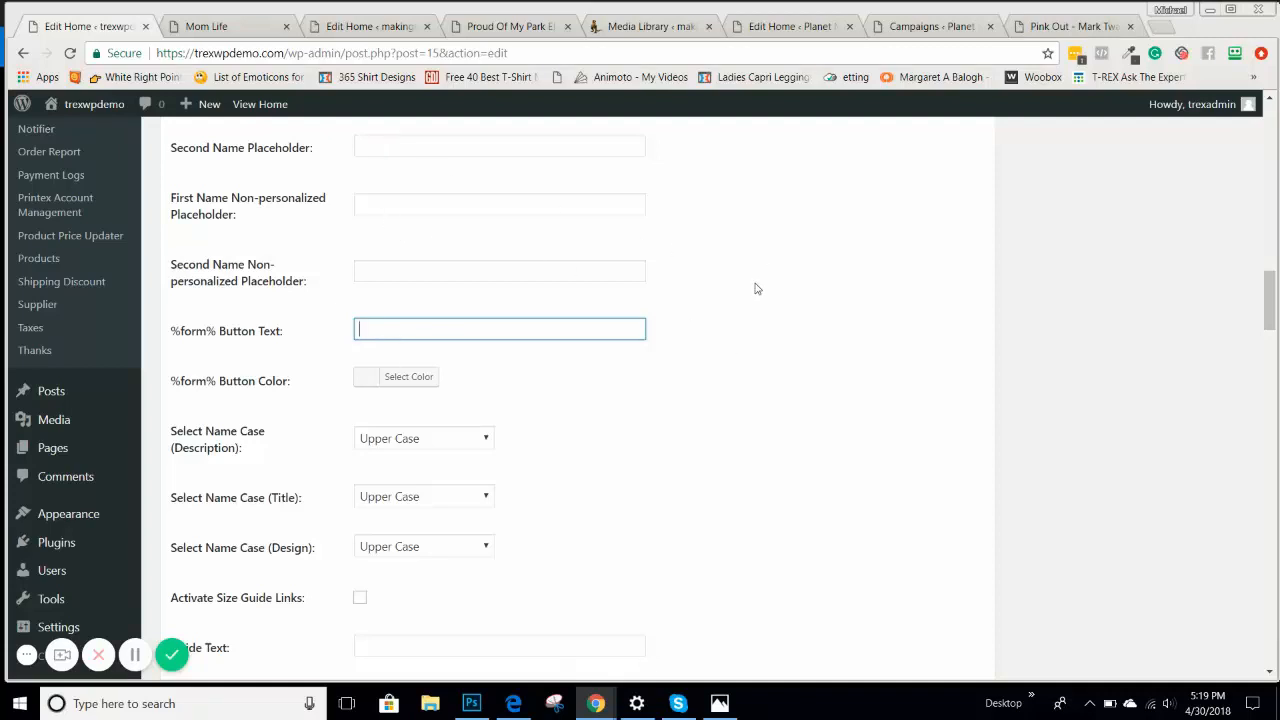
{"action": "scroll", "coordinate": [757, 292], "scroll_direction": "down", "scroll_amount": 2}
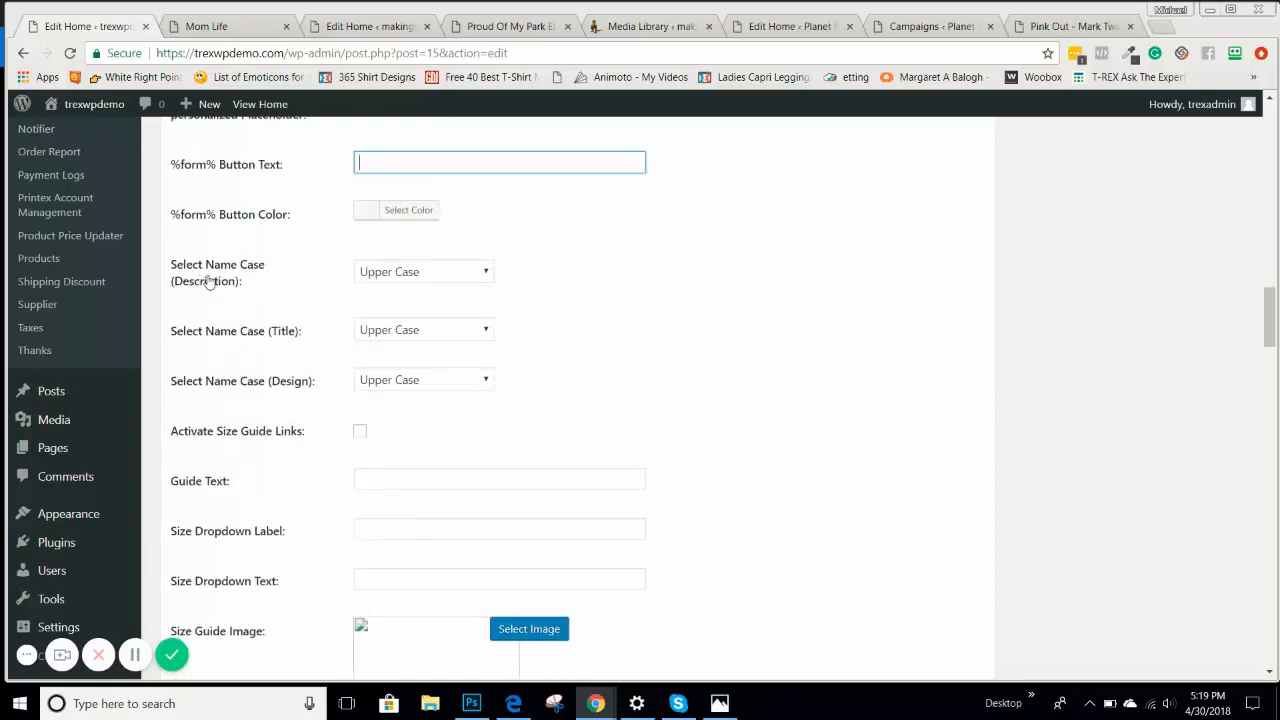
{"action": "left_click", "coordinate": [382, 277]}
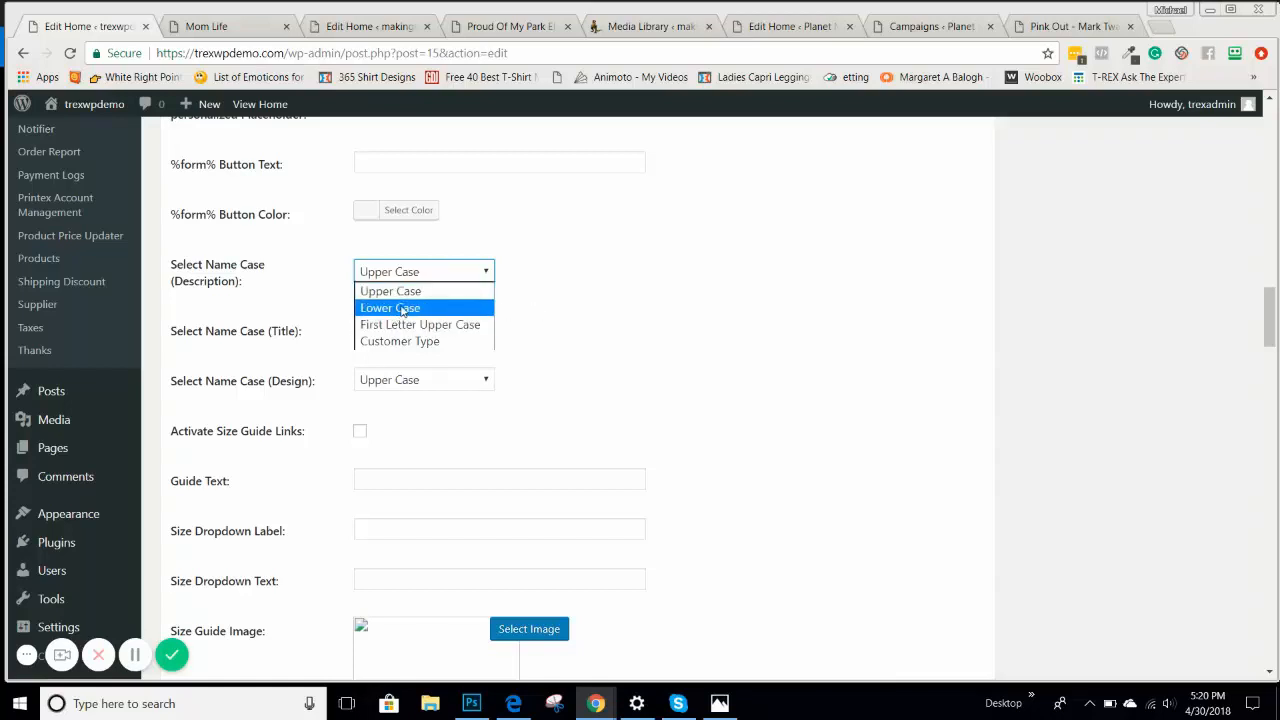
{"action": "left_click", "coordinate": [610, 318]}
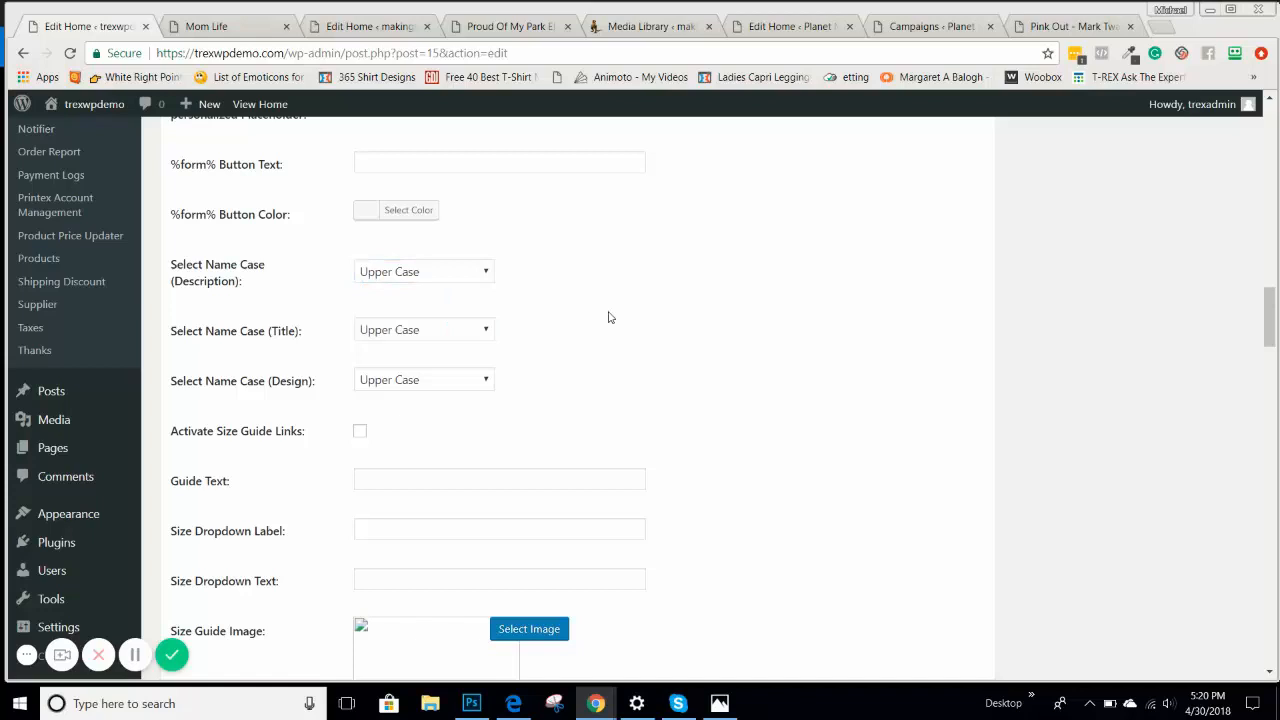
Step: Activate the Size Guide Links and bring the guide text and size dropdown settings into view
{"action": "scroll", "coordinate": [610, 318], "scroll_direction": "down", "scroll_amount": 1}
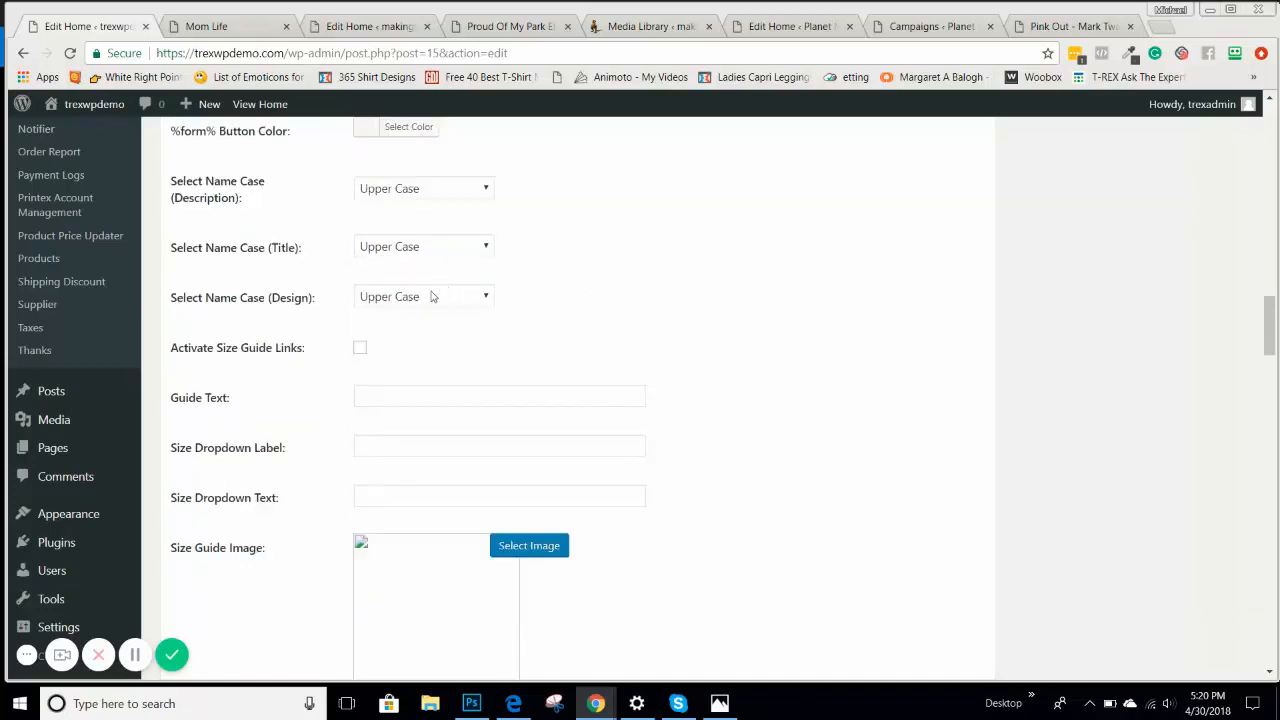
{"action": "left_click", "coordinate": [361, 350]}
{"action": "scroll", "coordinate": [549, 333], "scroll_direction": "down", "scroll_amount": 2}
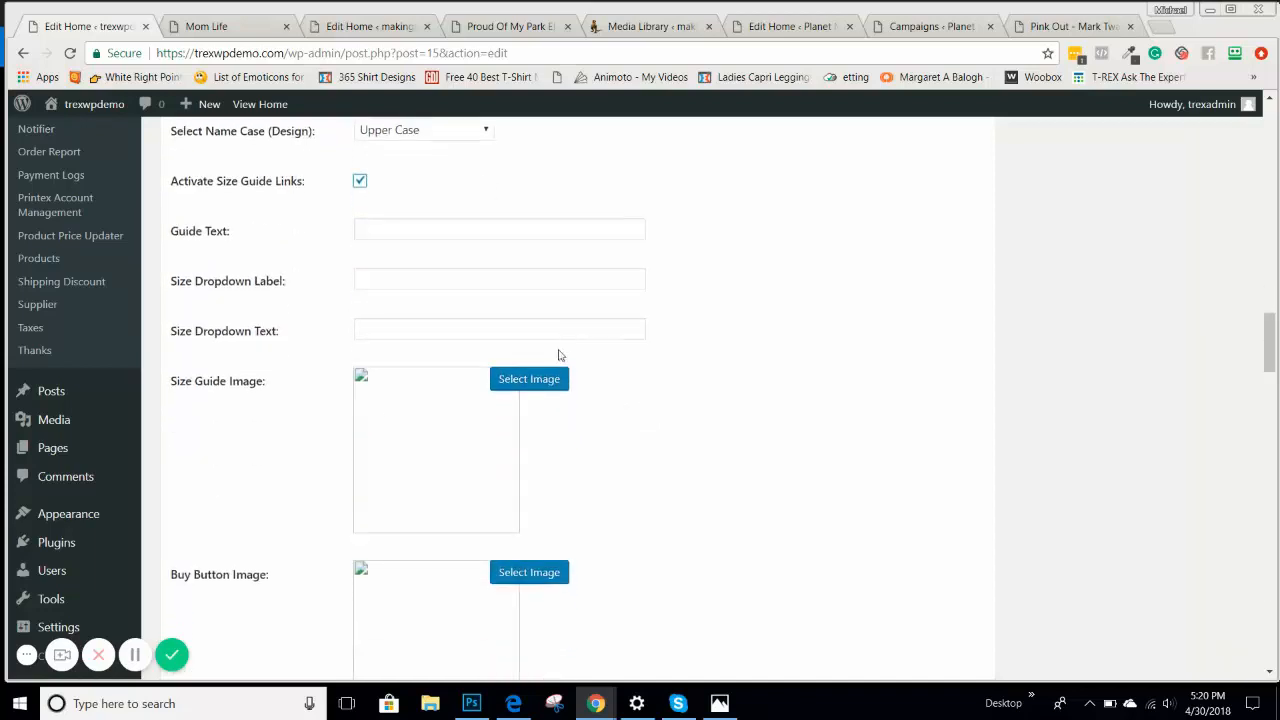
Step: Search the Making Fundraising Fun media library for "size guide", then broaden the search to "size"
{"action": "left_click", "coordinate": [780, 28]}
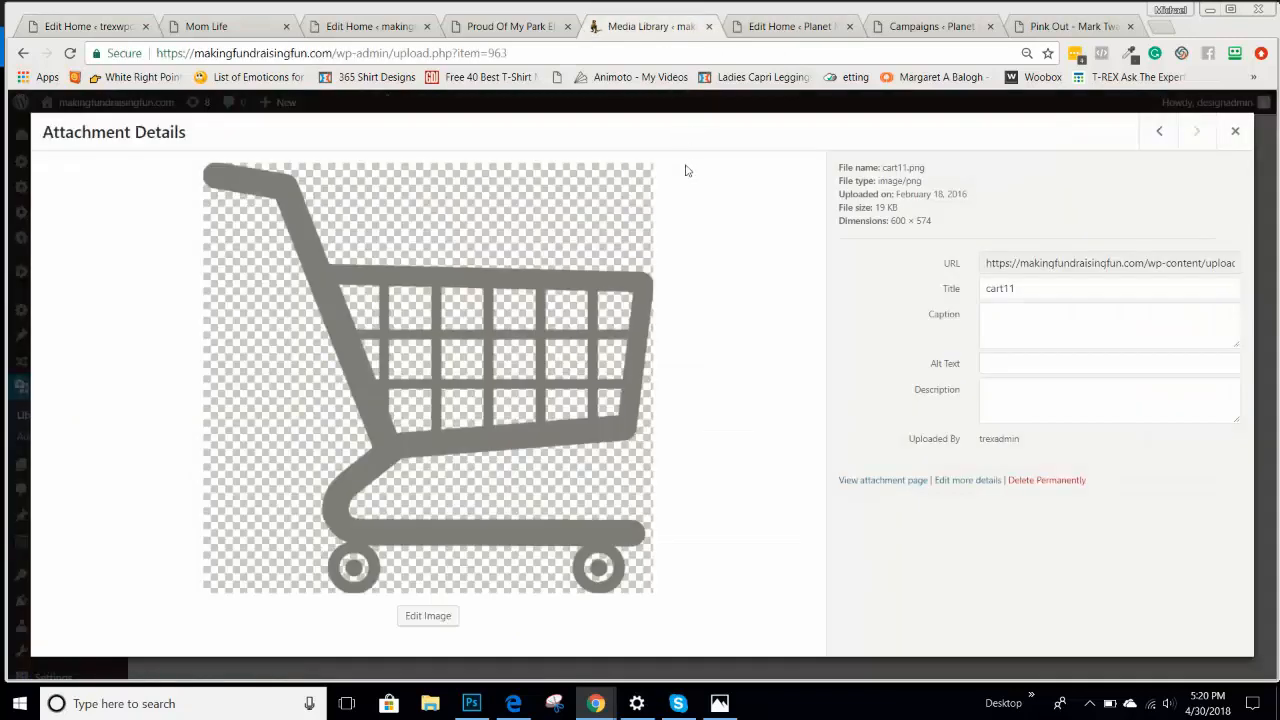
{"action": "left_click", "coordinate": [662, 30]}
{"action": "left_click", "coordinate": [1236, 132]}
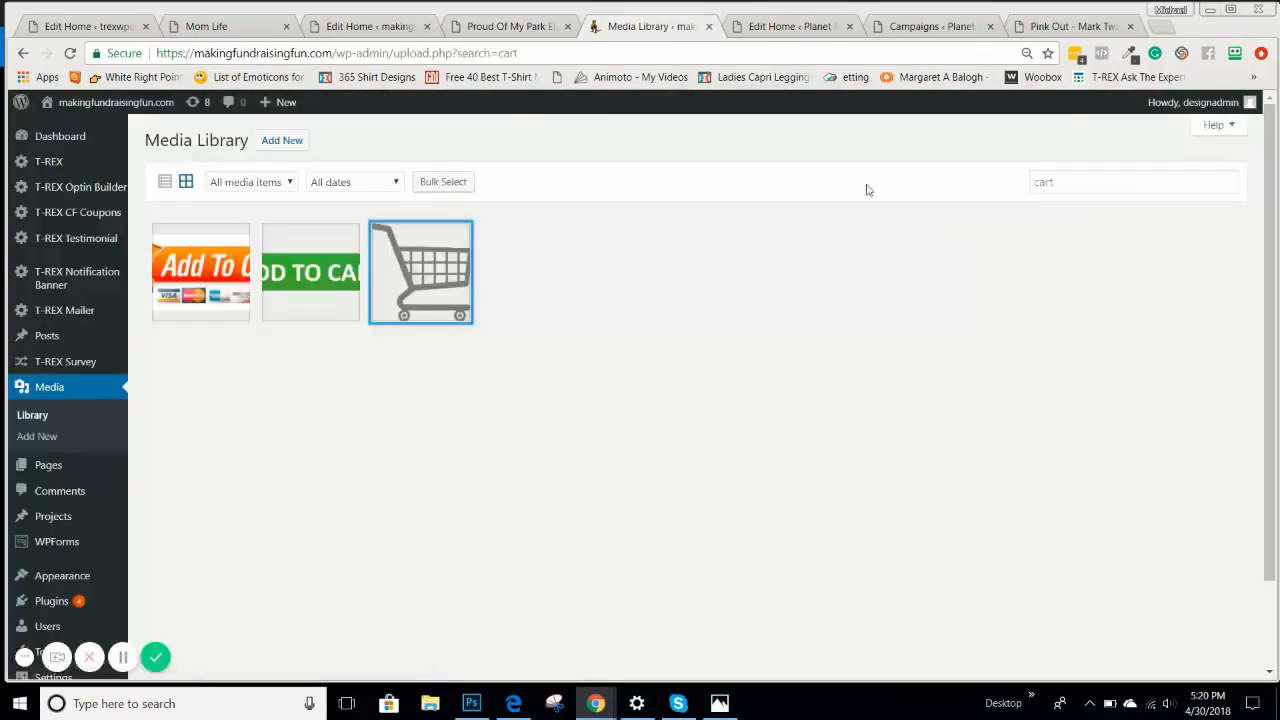
{"action": "left_click_drag", "start_coordinate": [1079, 185], "coordinate": [1005, 182]}
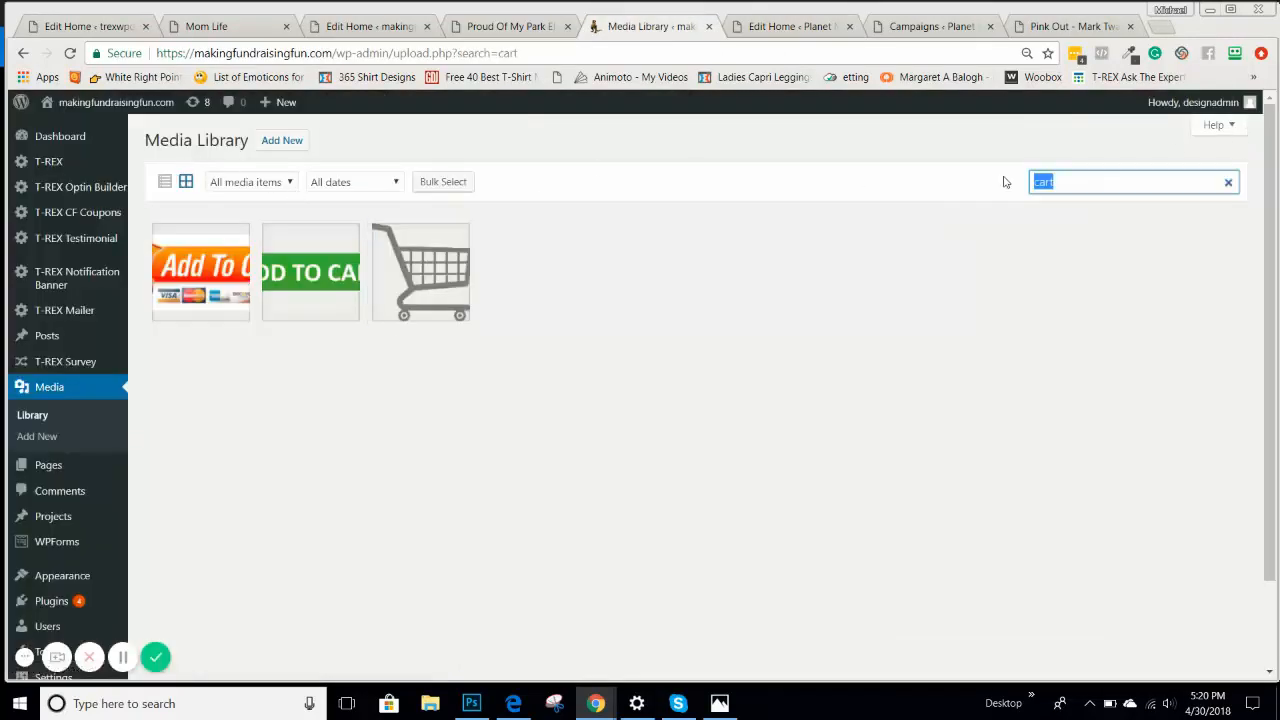
{"action": "type", "text": "size guide"}
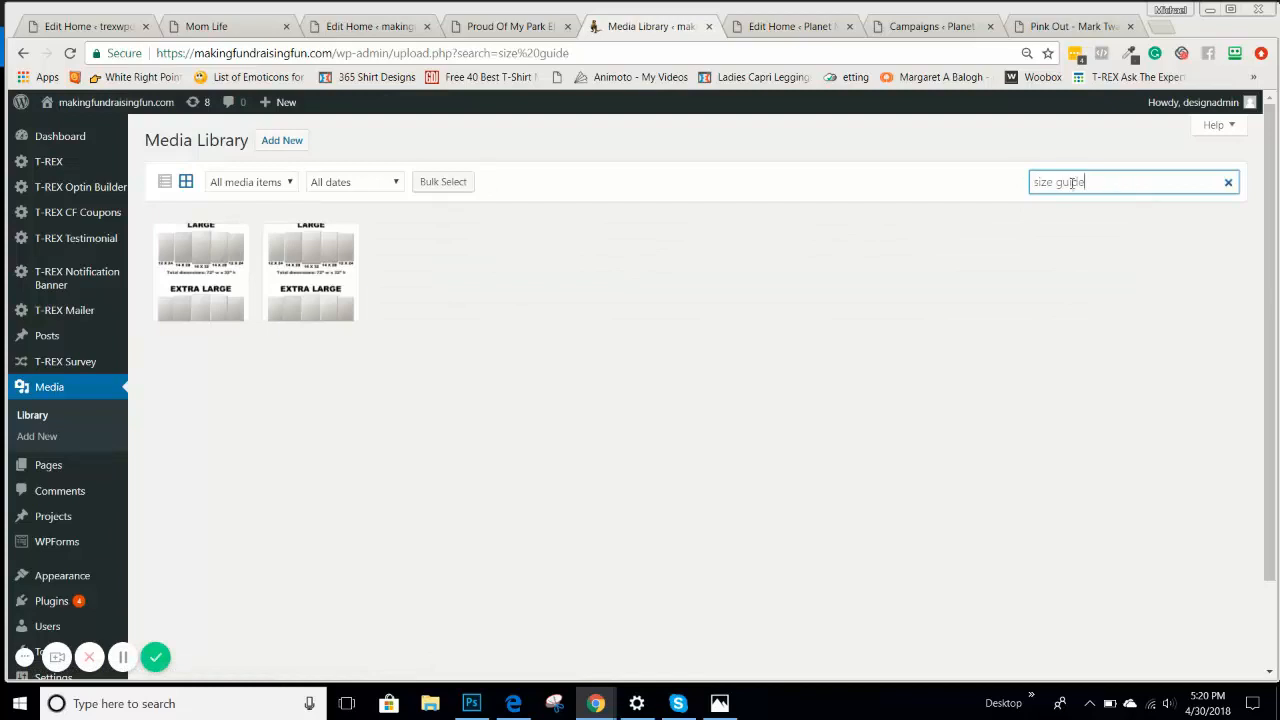
{"action": "double_click", "coordinate": [1072, 183]}
{"action": "key", "text": "BackSpace"}
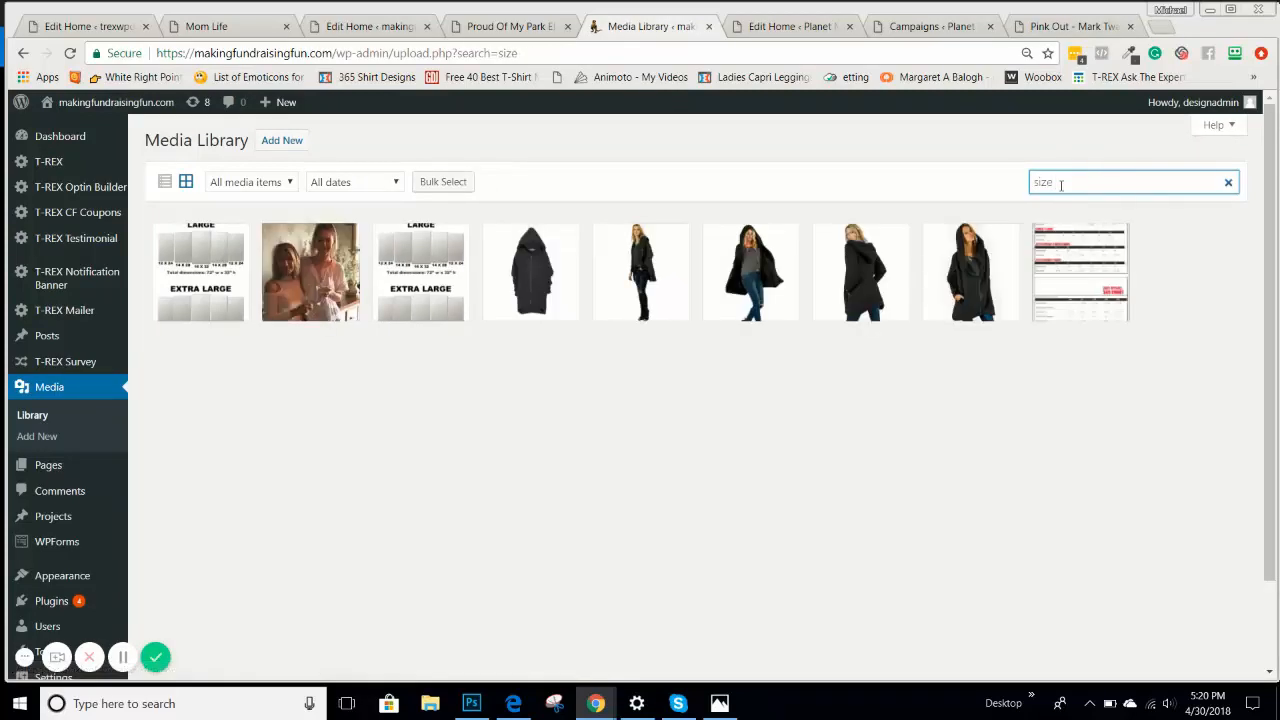
Step: Save the blank-size chart image from the media library as blank-size-422x1024.png in the TREX Self Hosting folder
{"action": "left_click", "coordinate": [1080, 272]}
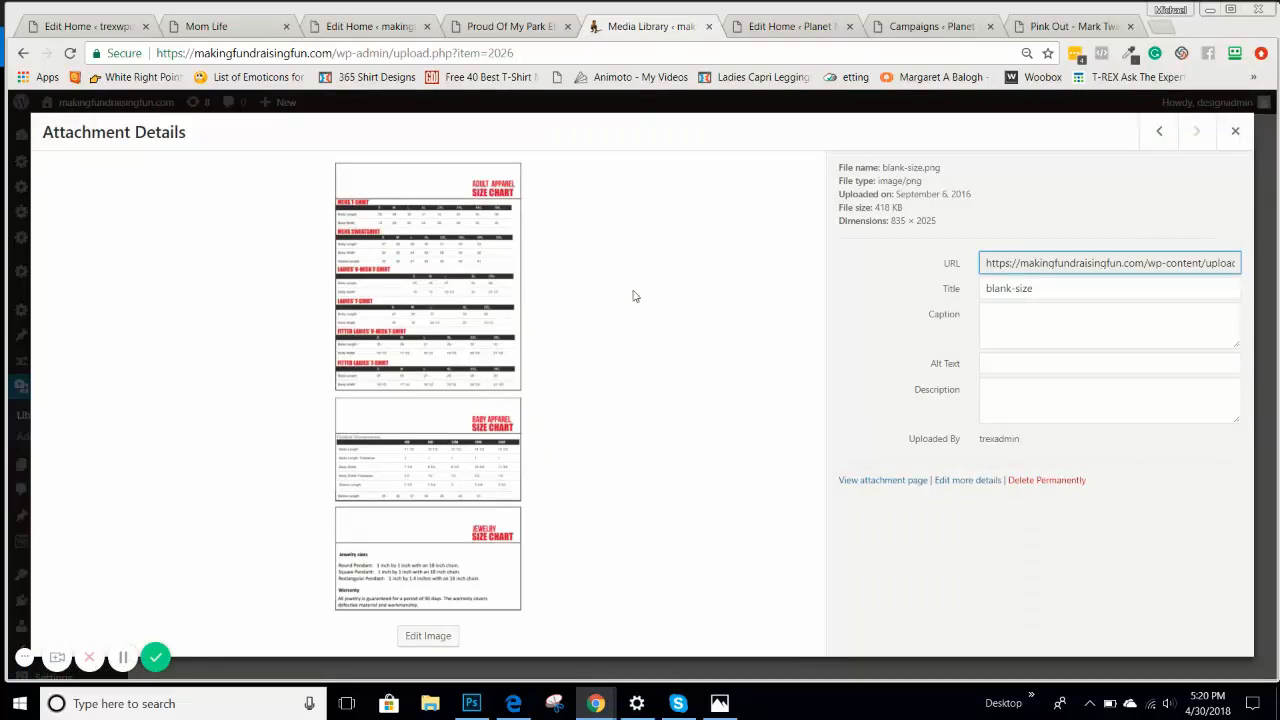
{"action": "right_click", "coordinate": [489, 274]}
{"action": "left_click", "coordinate": [545, 307]}
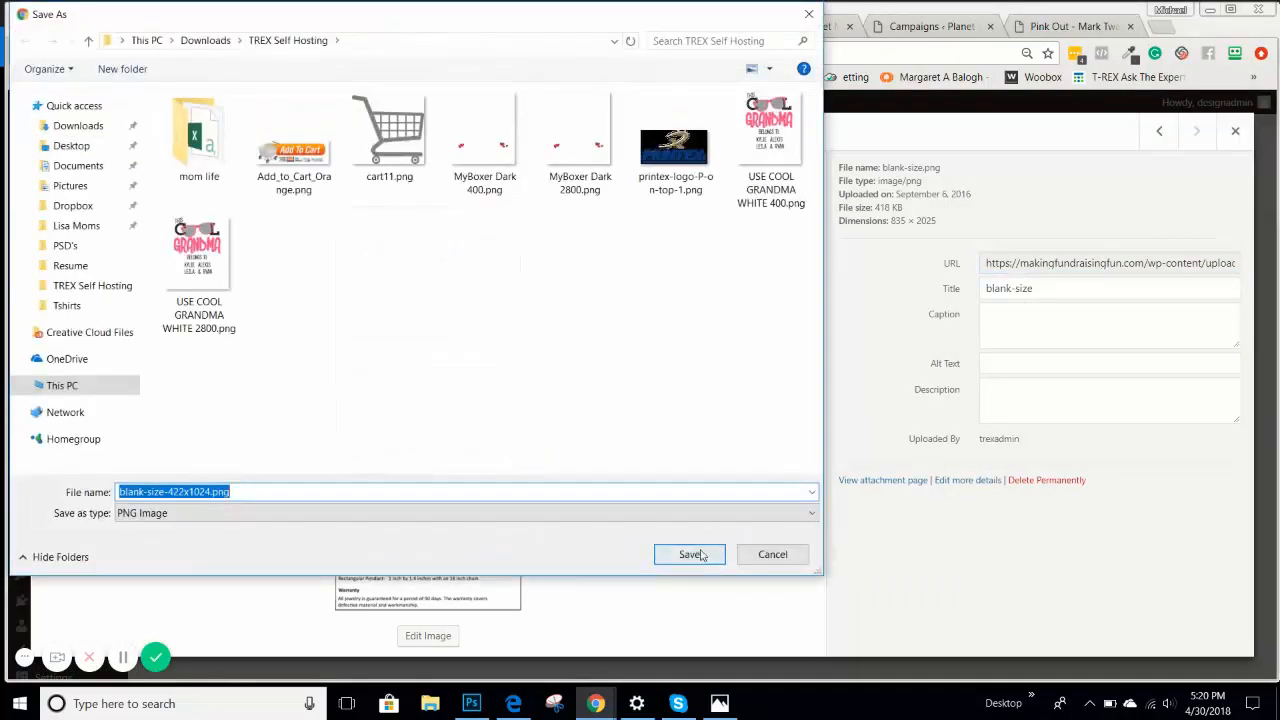
{"action": "left_click", "coordinate": [694, 554]}
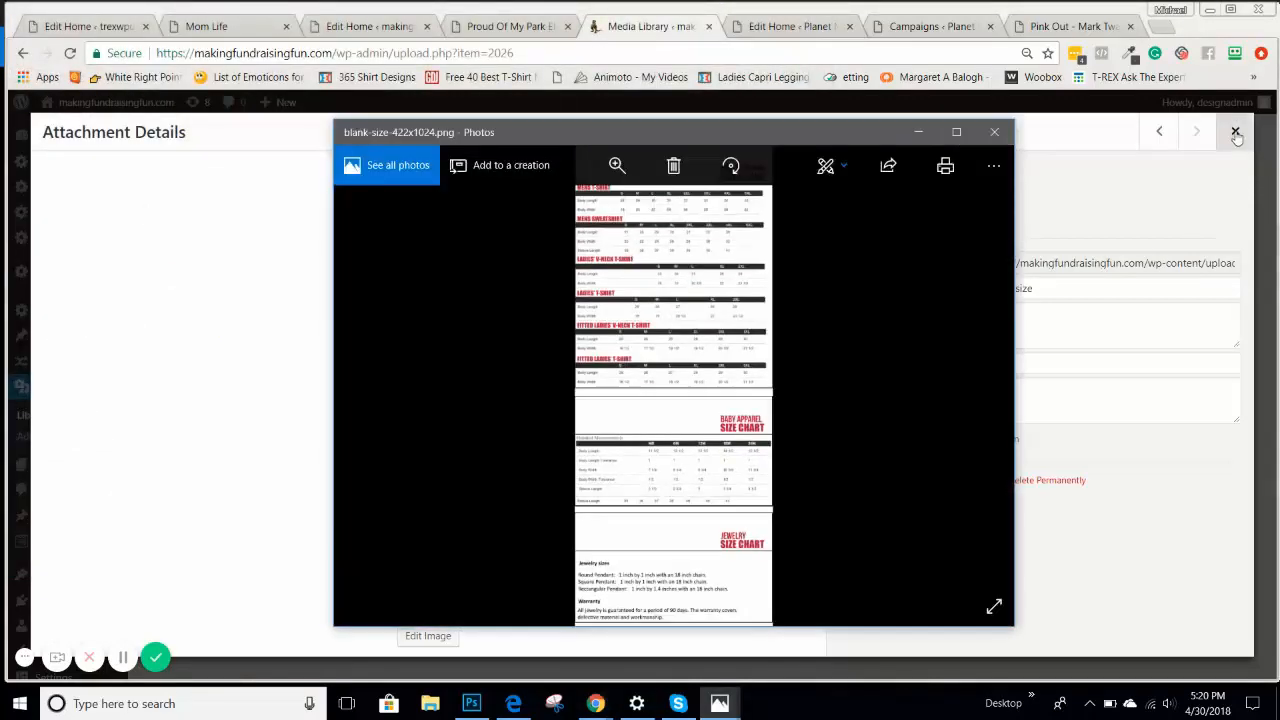
{"action": "left_click", "coordinate": [1236, 134]}
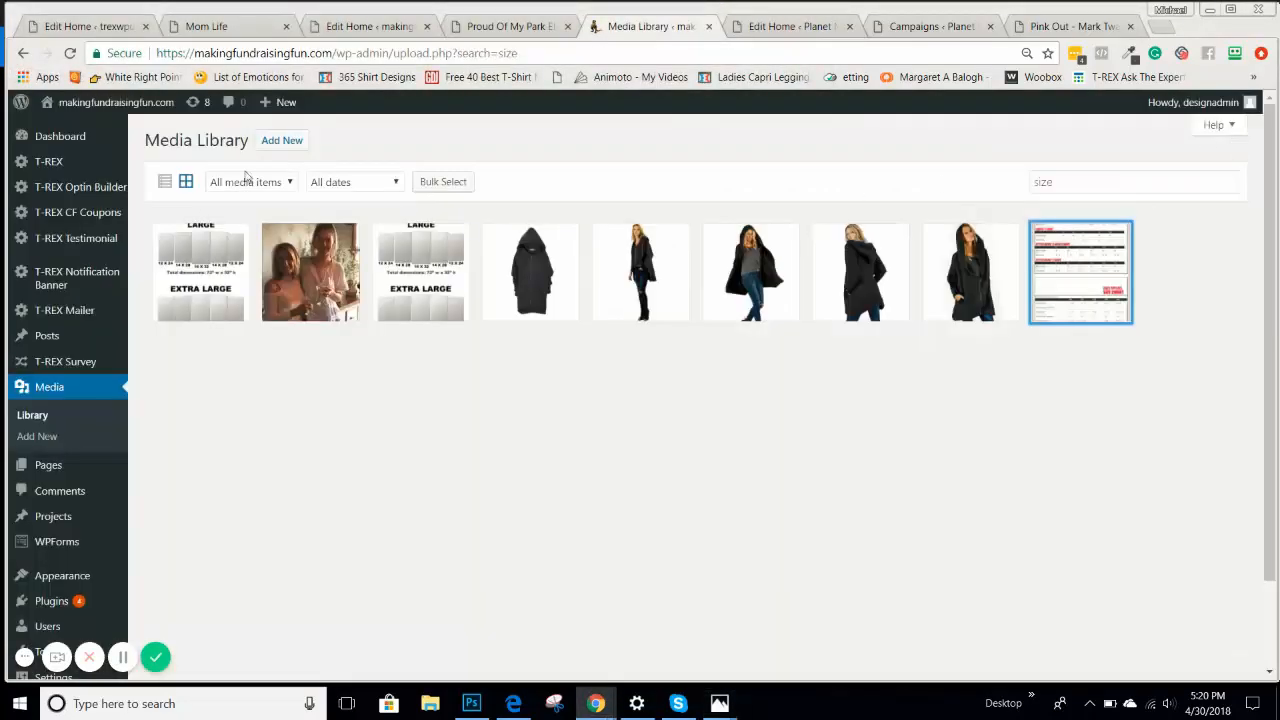
Step: Upload blank-size-422x1024.png to the Mom Life campaign's media library from the Size Guide Image setting
{"action": "left_click", "coordinate": [88, 30]}
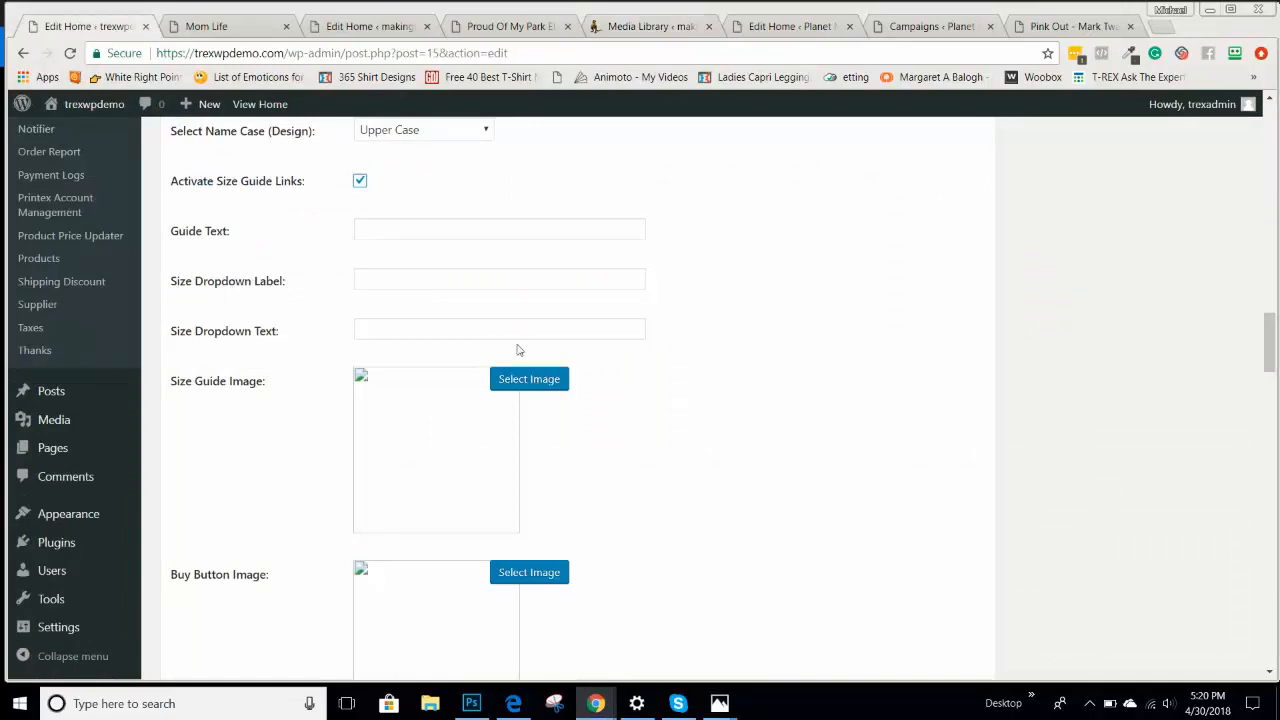
{"action": "scroll", "coordinate": [583, 351], "scroll_direction": "up", "scroll_amount": 1}
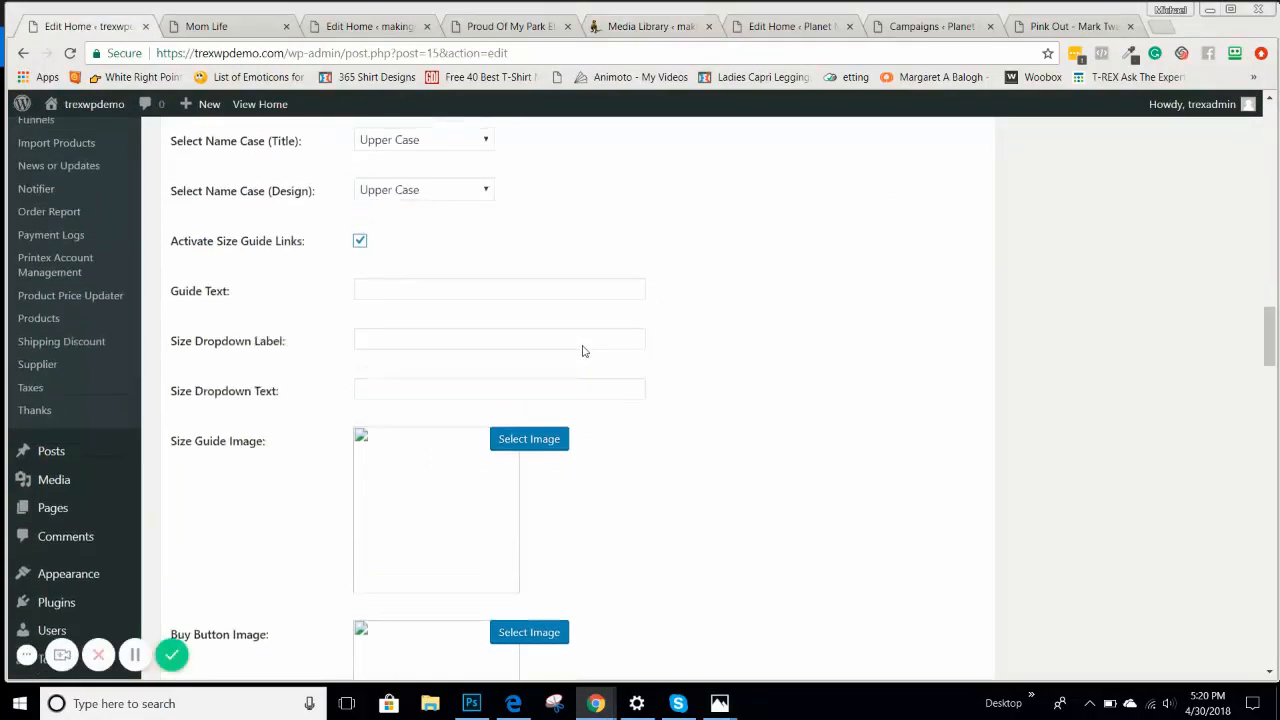
{"action": "scroll", "coordinate": [418, 303], "scroll_direction": "down", "scroll_amount": 1}
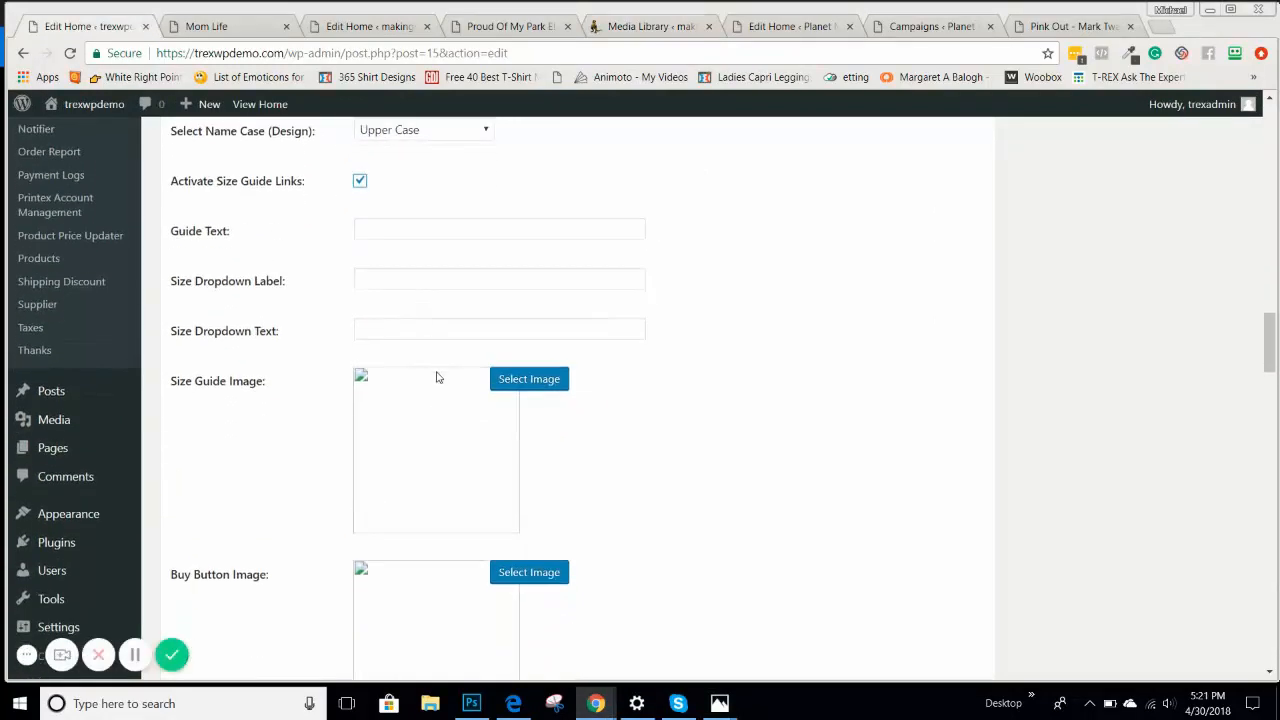
{"action": "left_click", "coordinate": [543, 383]}
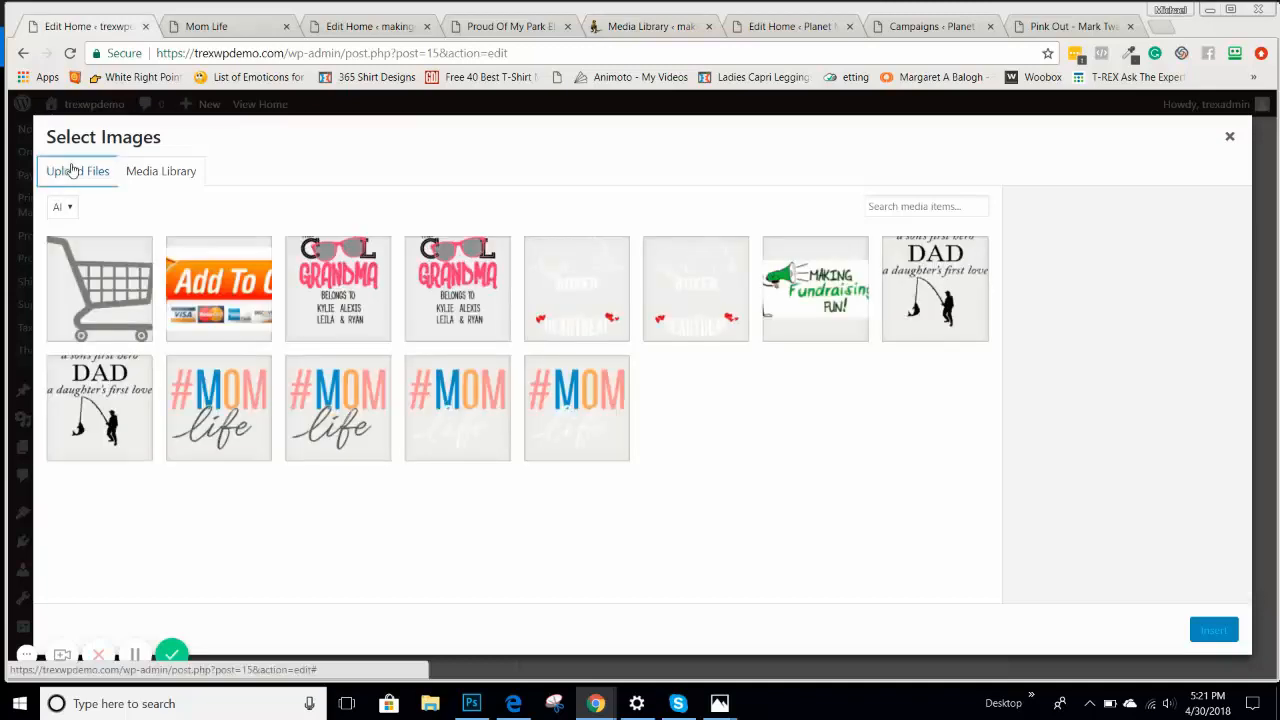
{"action": "left_click", "coordinate": [75, 171]}
{"action": "left_click", "coordinate": [690, 401]}
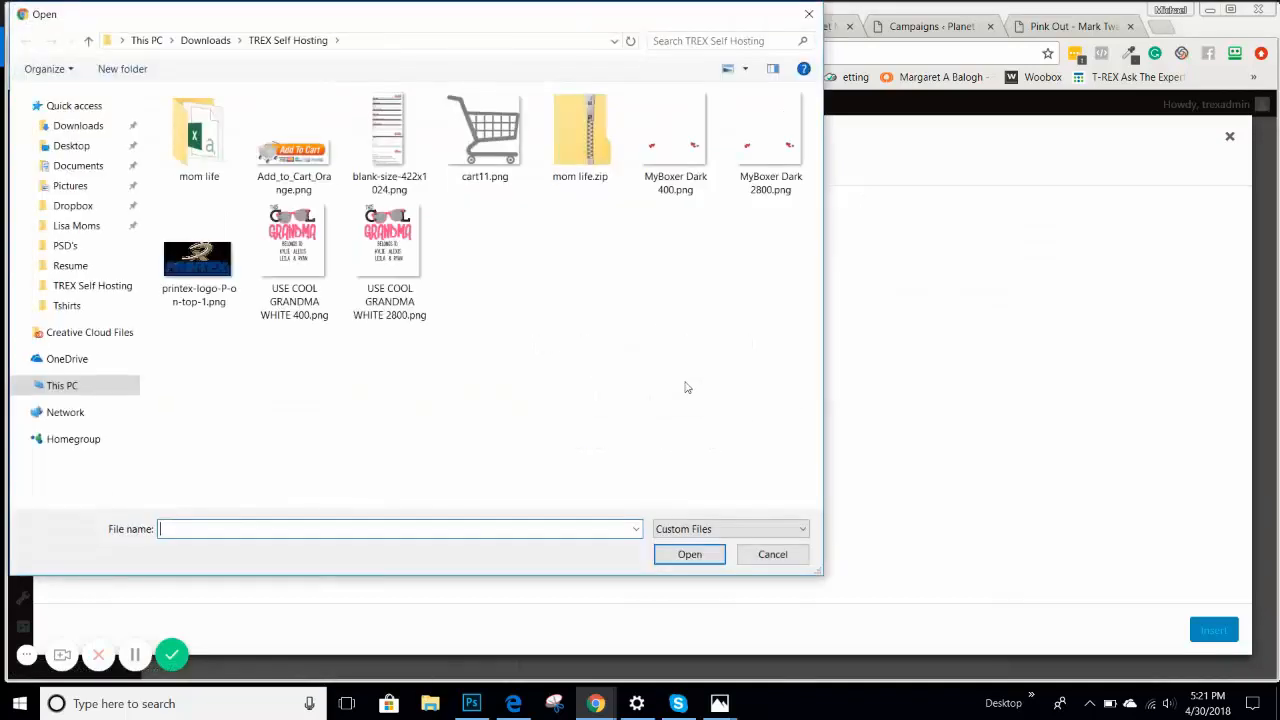
{"action": "left_click", "coordinate": [390, 130]}
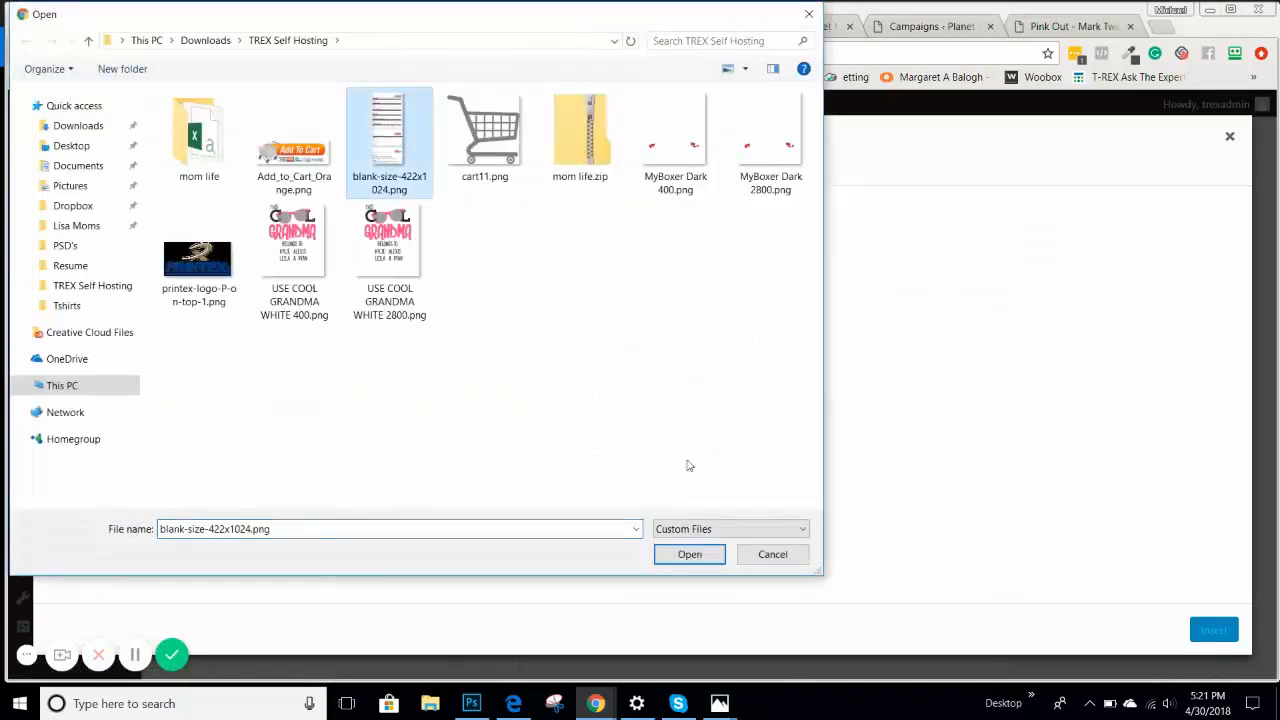
{"action": "left_click", "coordinate": [689, 555]}
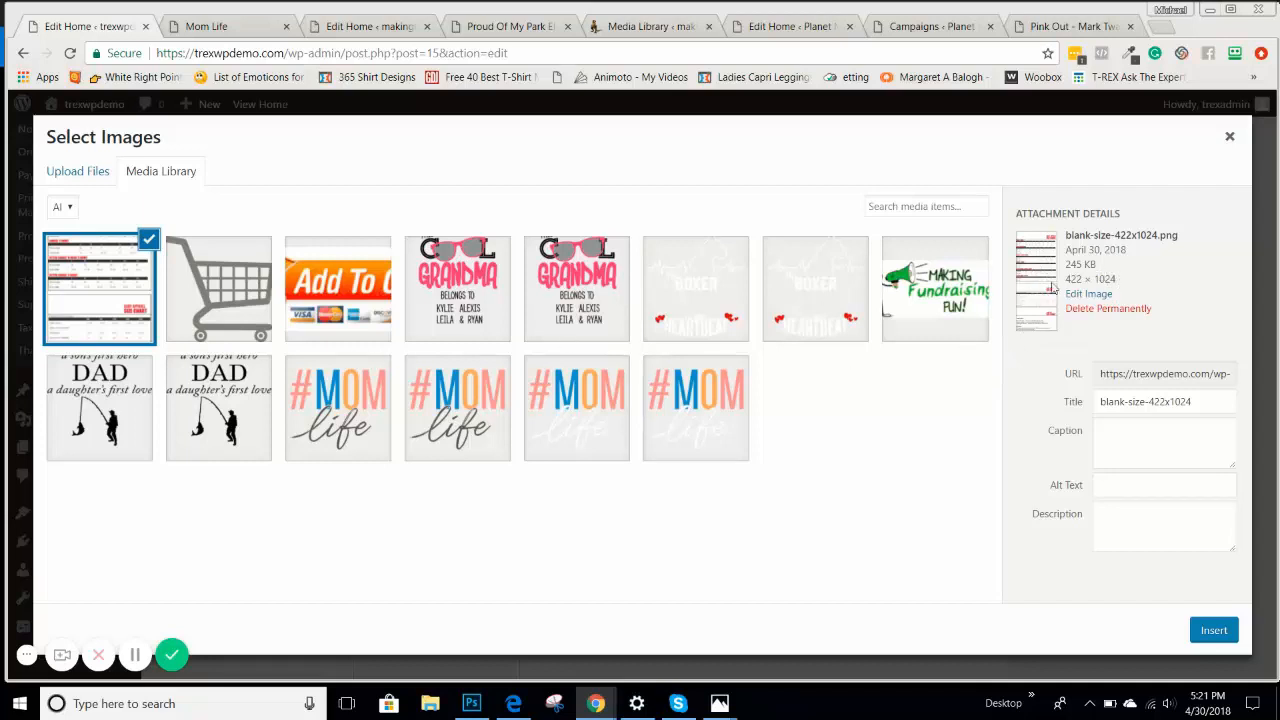
Step: Insert blank-size-422x1024.png as the Size Guide Image, choosing it once more from the media library
{"action": "left_click", "coordinate": [1213, 629]}
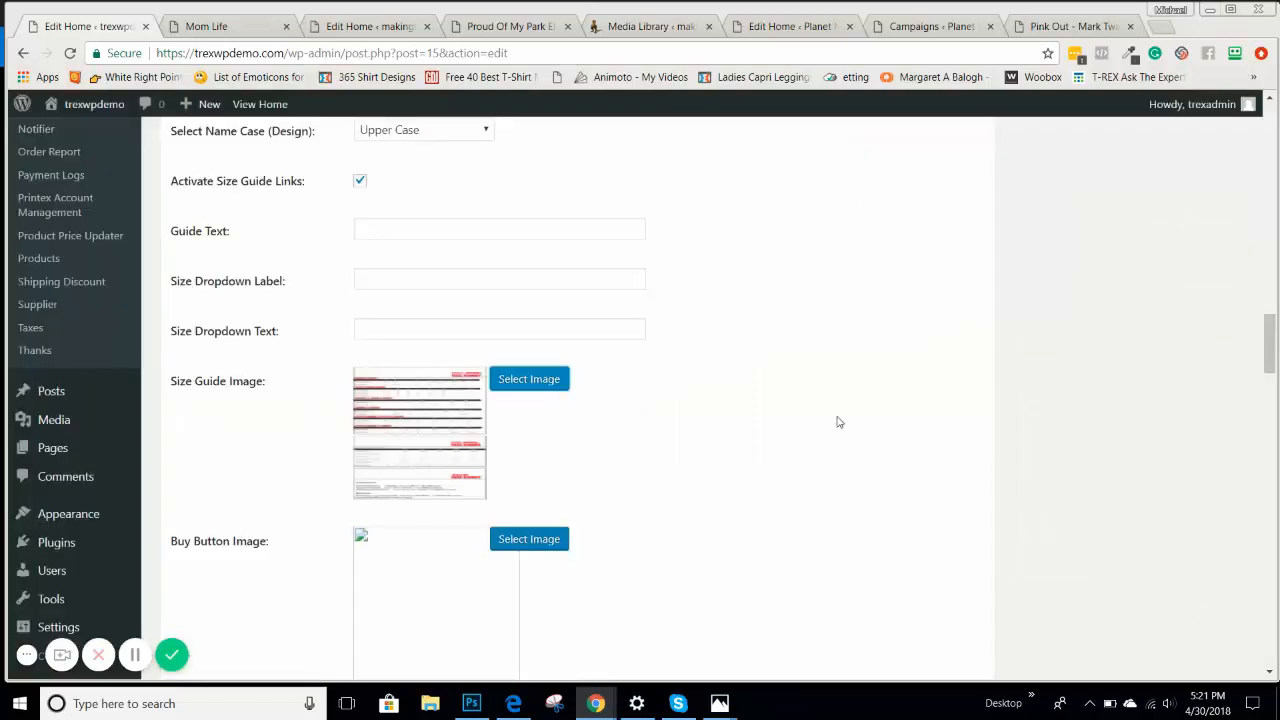
{"action": "left_click", "coordinate": [549, 385]}
{"action": "left_click", "coordinate": [82, 307]}
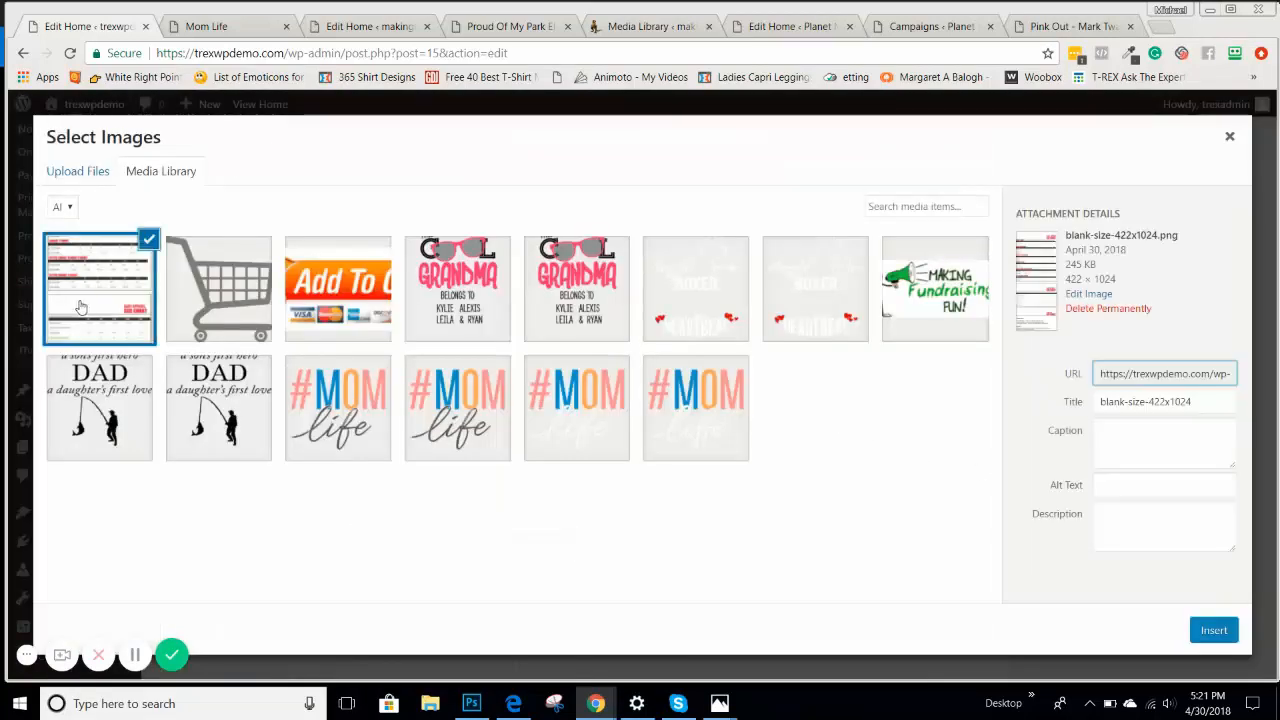
{"action": "left_click", "coordinate": [1225, 630]}
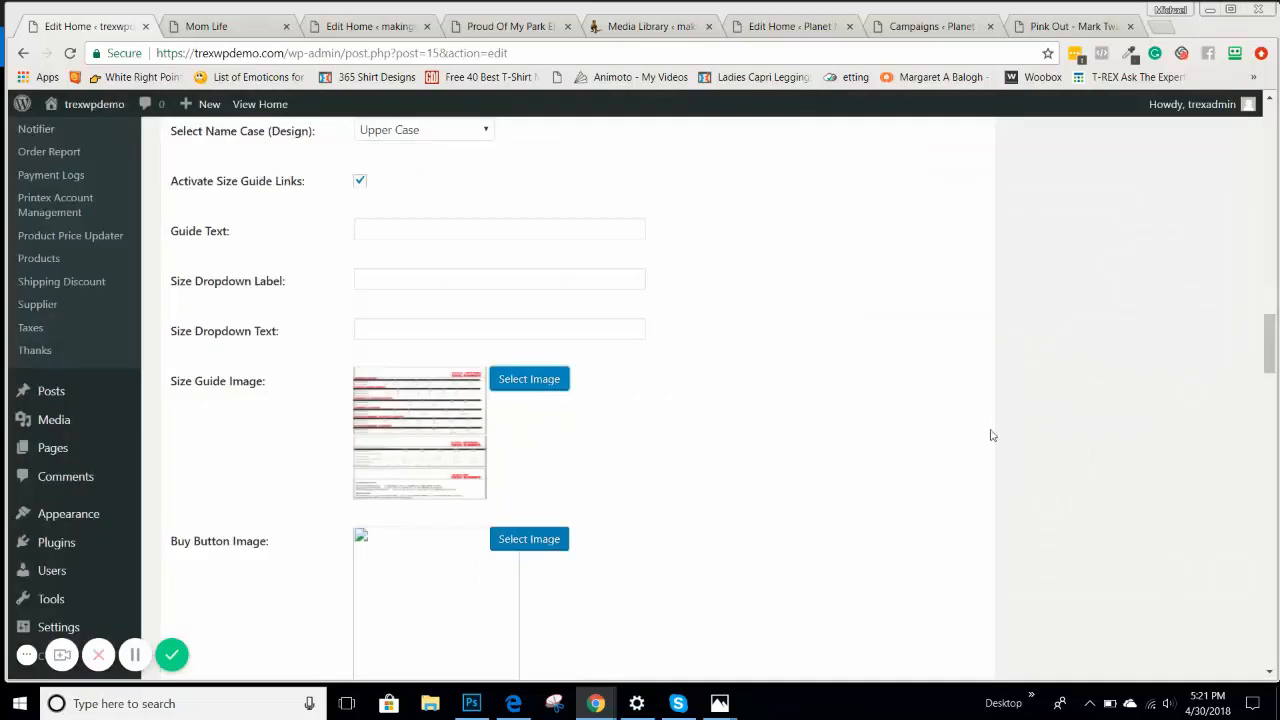
Step: Set the Buy Button Image to Add_to_Cart_Orange.png from the media library
{"action": "scroll", "coordinate": [735, 355], "scroll_direction": "down", "scroll_amount": 2}
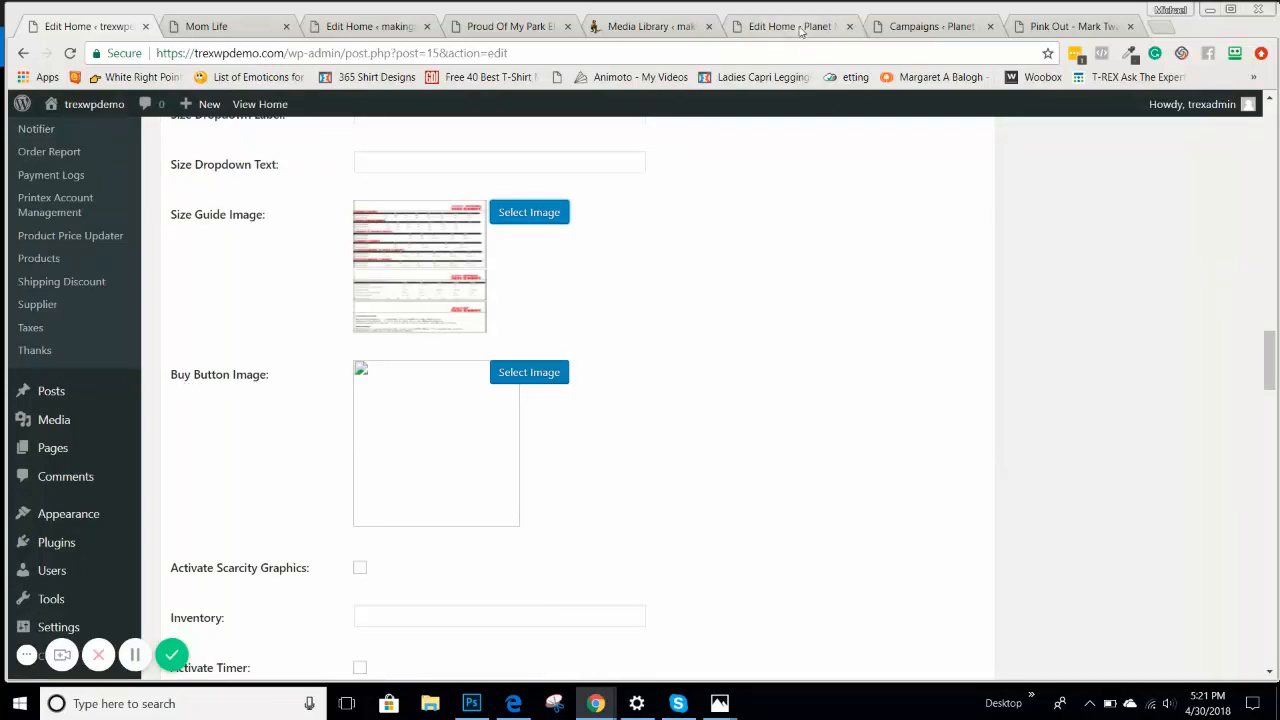
{"action": "left_click", "coordinate": [519, 378]}
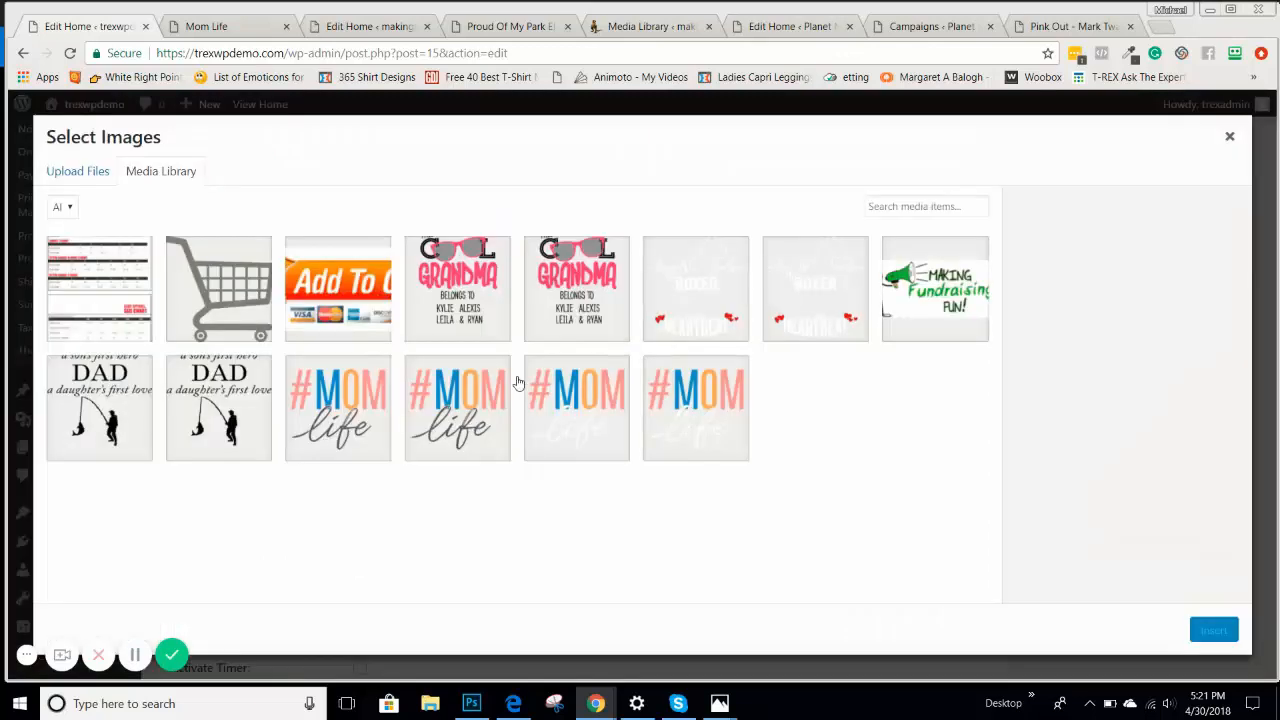
{"action": "left_click", "coordinate": [320, 292]}
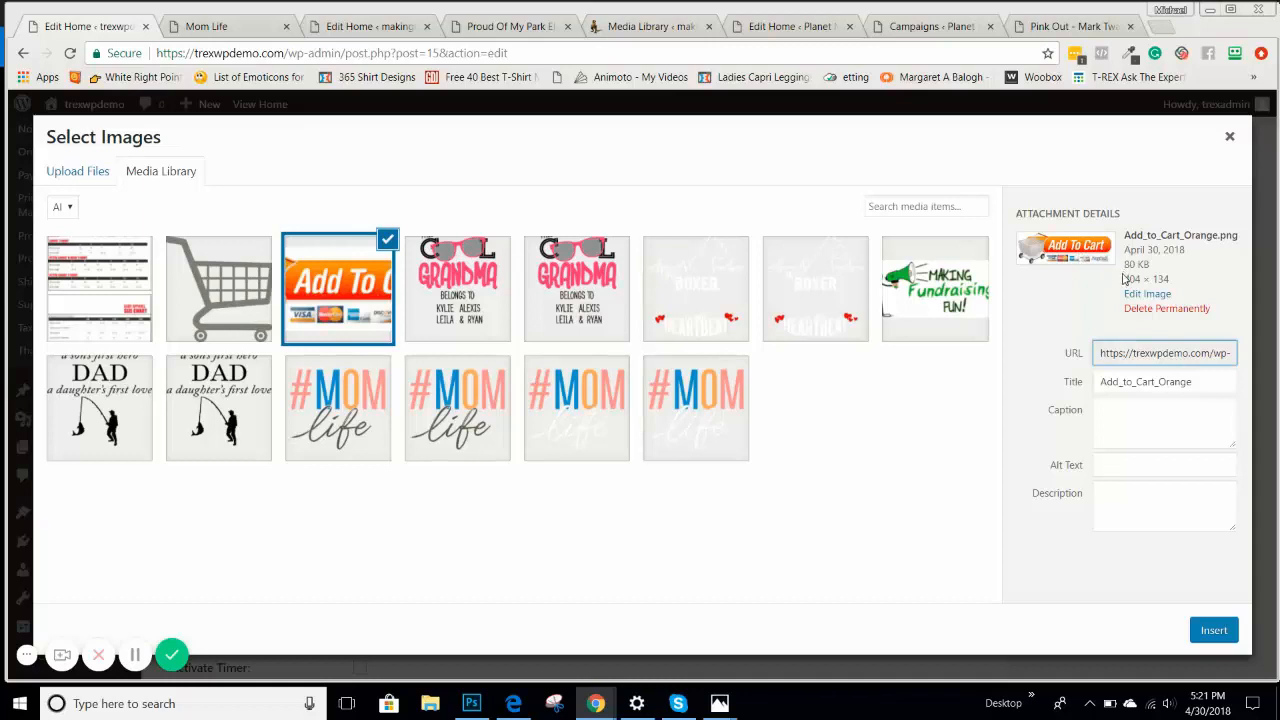
{"action": "left_click_drag", "start_coordinate": [1126, 279], "coordinate": [1188, 289]}
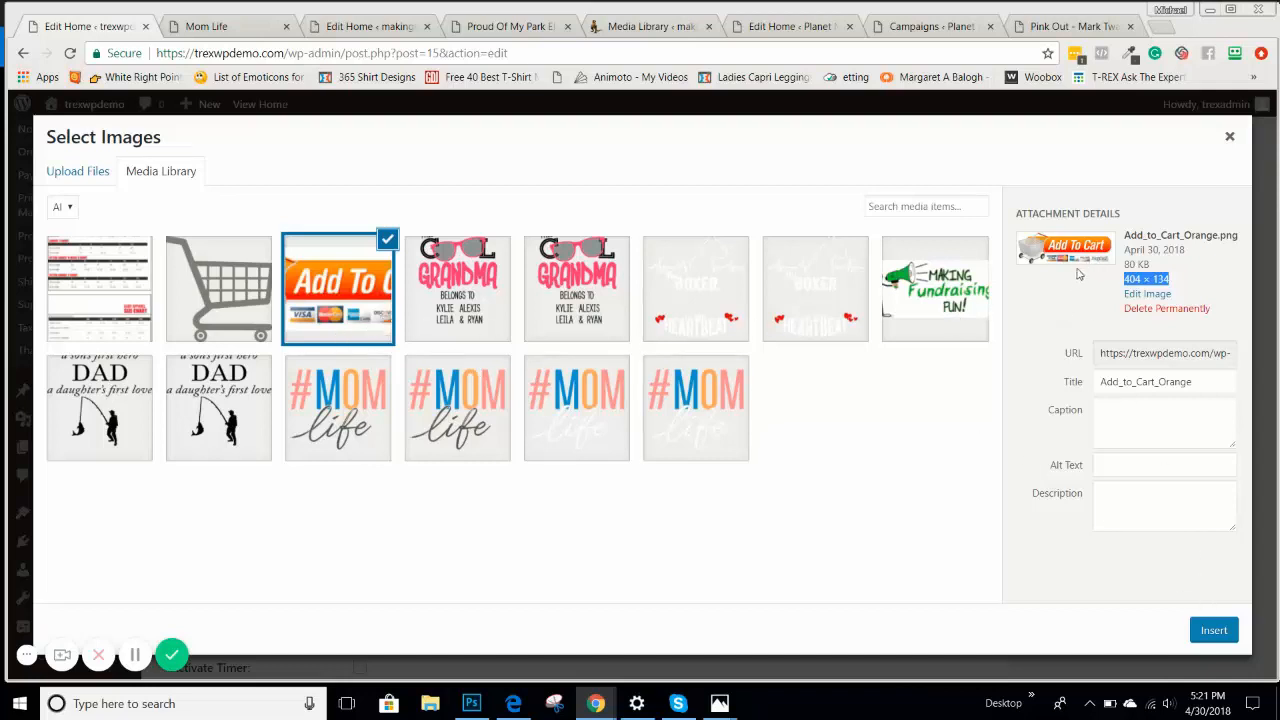
{"action": "left_click", "coordinate": [1222, 634]}
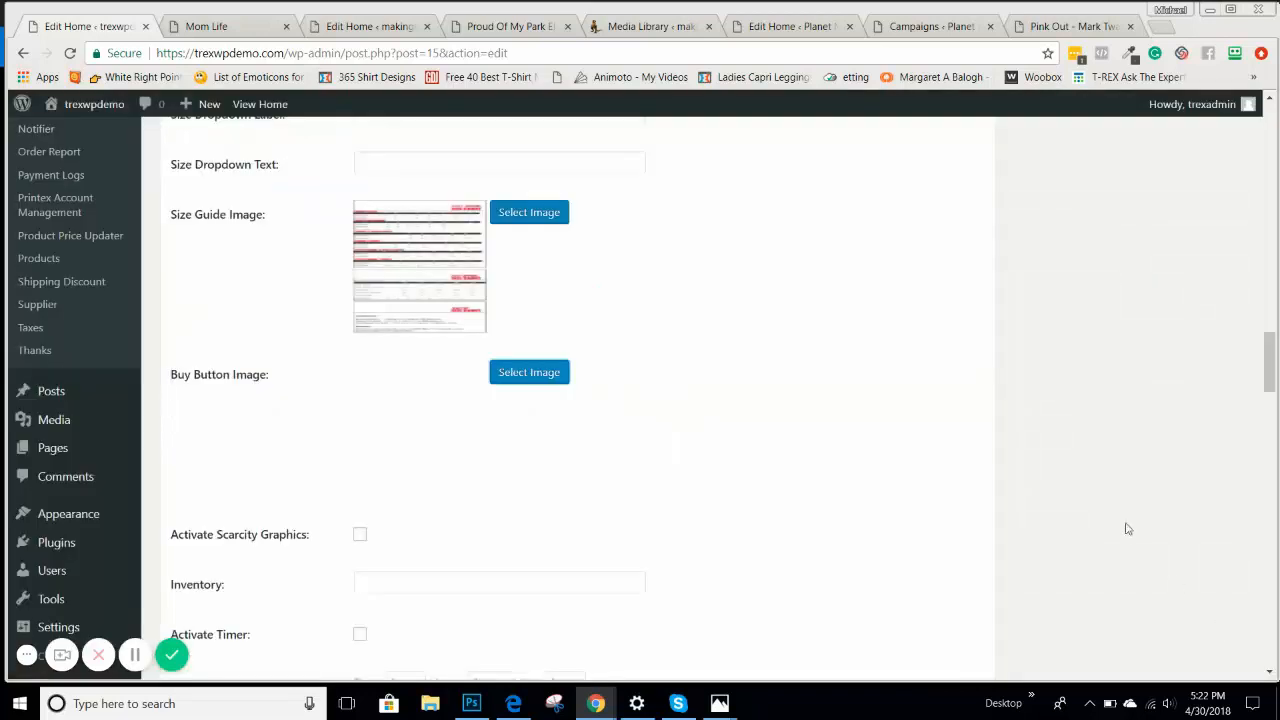
{"action": "scroll", "coordinate": [771, 255], "scroll_direction": "down", "scroll_amount": 1}
{"action": "scroll", "coordinate": [771, 253], "scroll_direction": "down", "scroll_amount": 1}
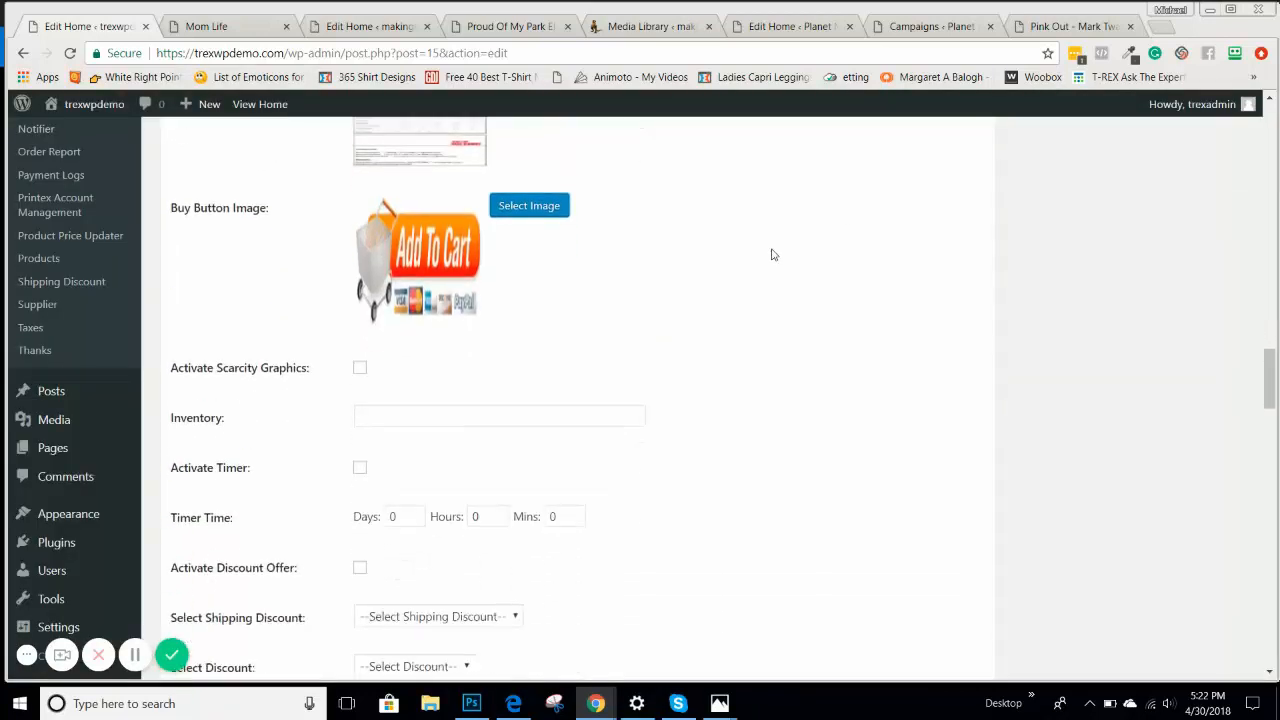
Step: Update the Mom Life campaign to save the new size guide and buy button images
{"action": "scroll", "coordinate": [771, 251], "scroll_direction": "up", "scroll_amount": 3}
{"action": "left_click_drag", "start_coordinate": [1275, 376], "coordinate": [1274, 374]}
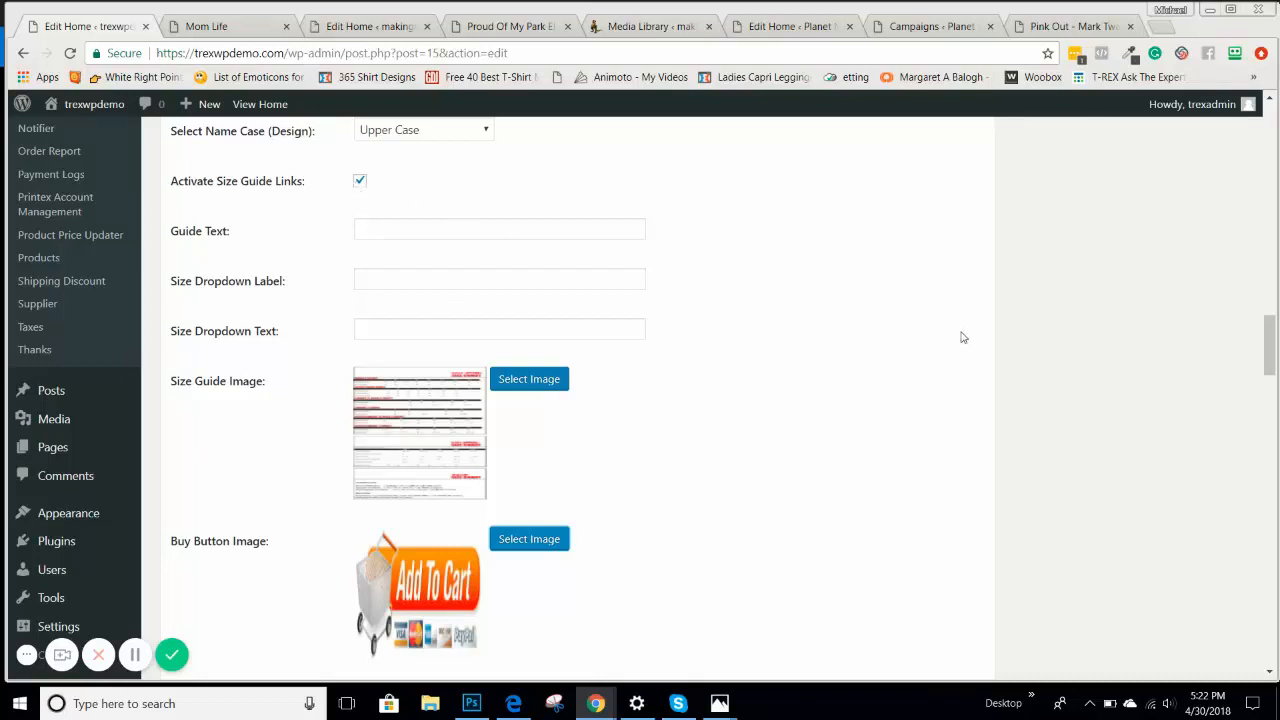
{"action": "left_click_drag", "start_coordinate": [1272, 345], "coordinate": [1271, 125]}
{"action": "left_click", "coordinate": [1205, 393]}
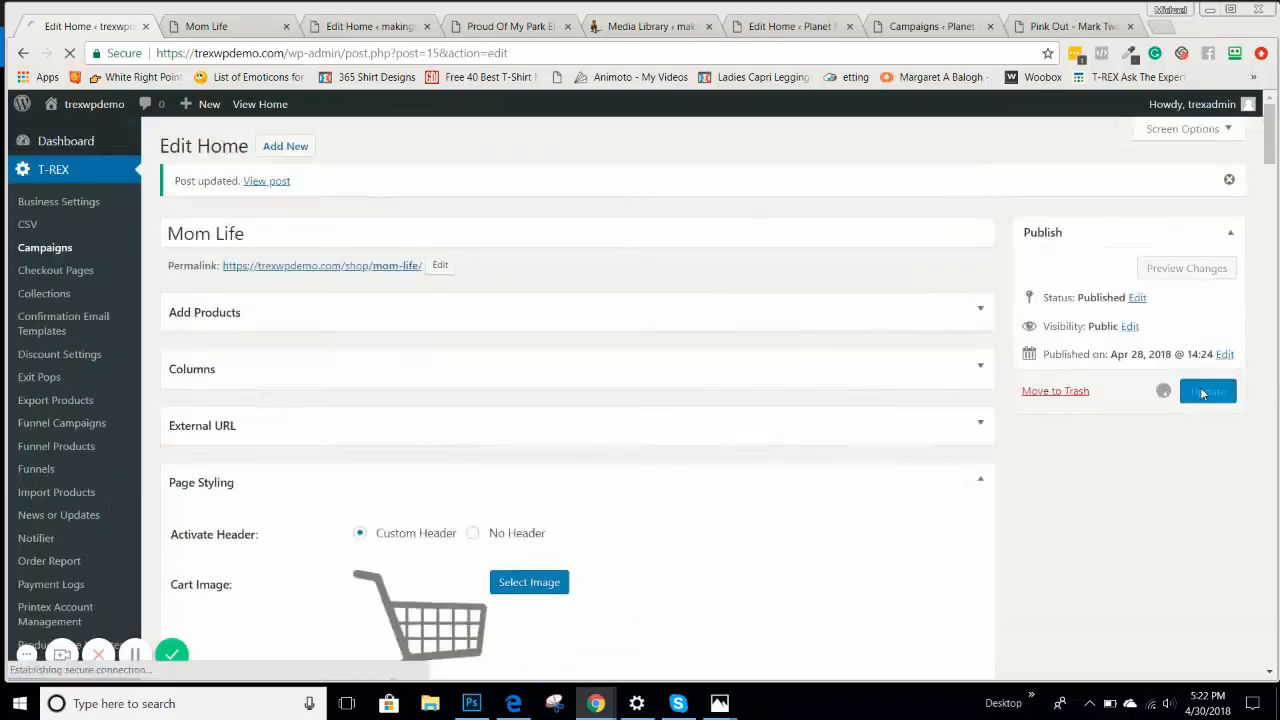
Step: Reload the Mom Life shop page and examine its title, size guide link, size options and Add to Cart button
{"action": "left_click", "coordinate": [218, 27]}
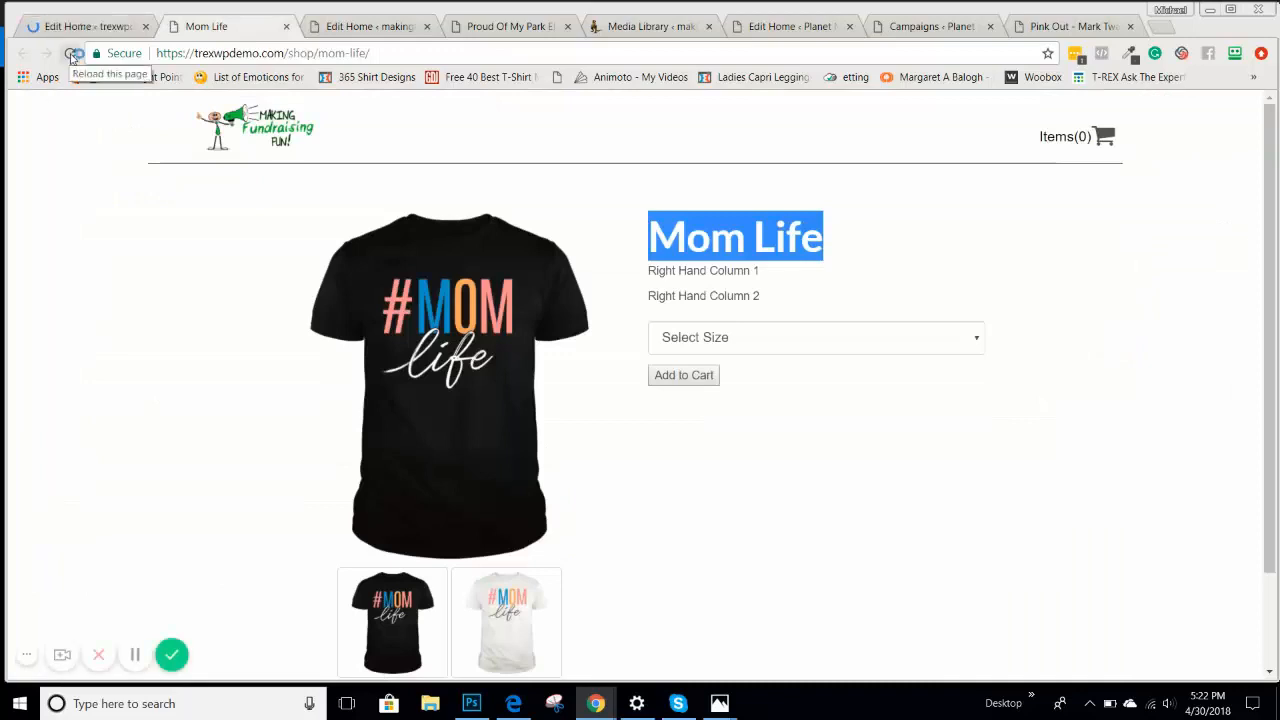
{"action": "left_click", "coordinate": [71, 54]}
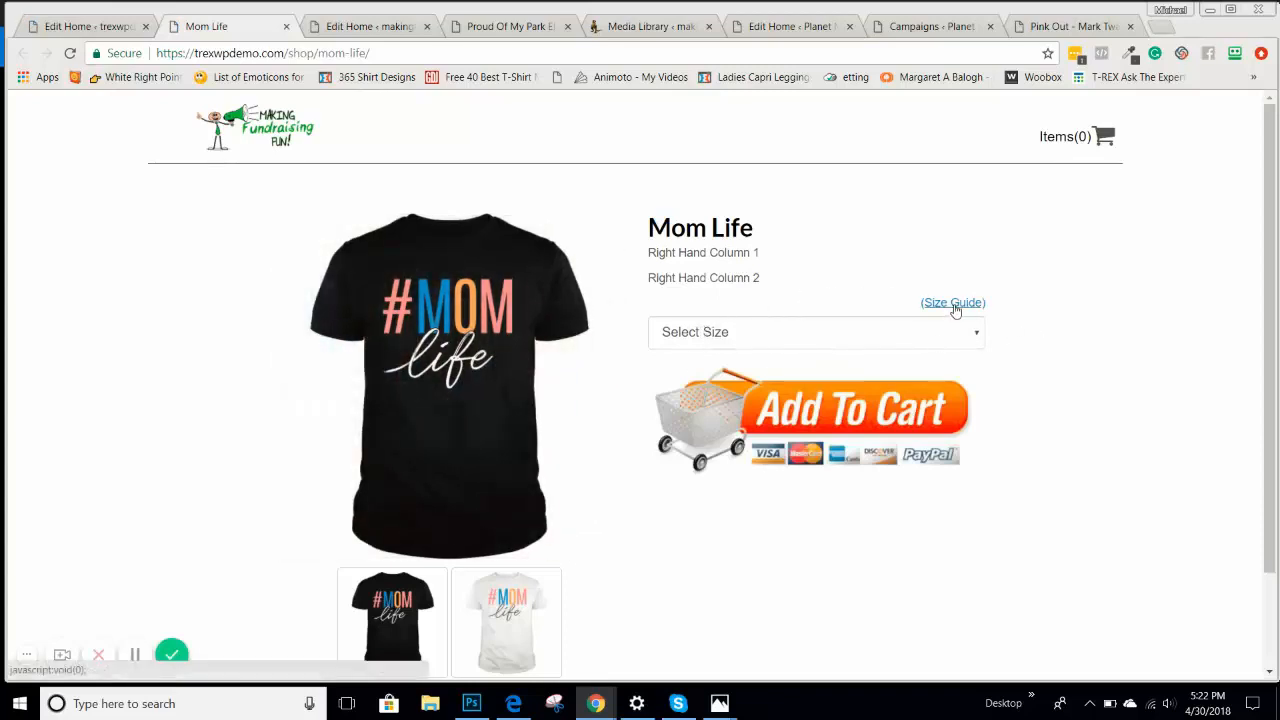
{"action": "left_click", "coordinate": [745, 338]}
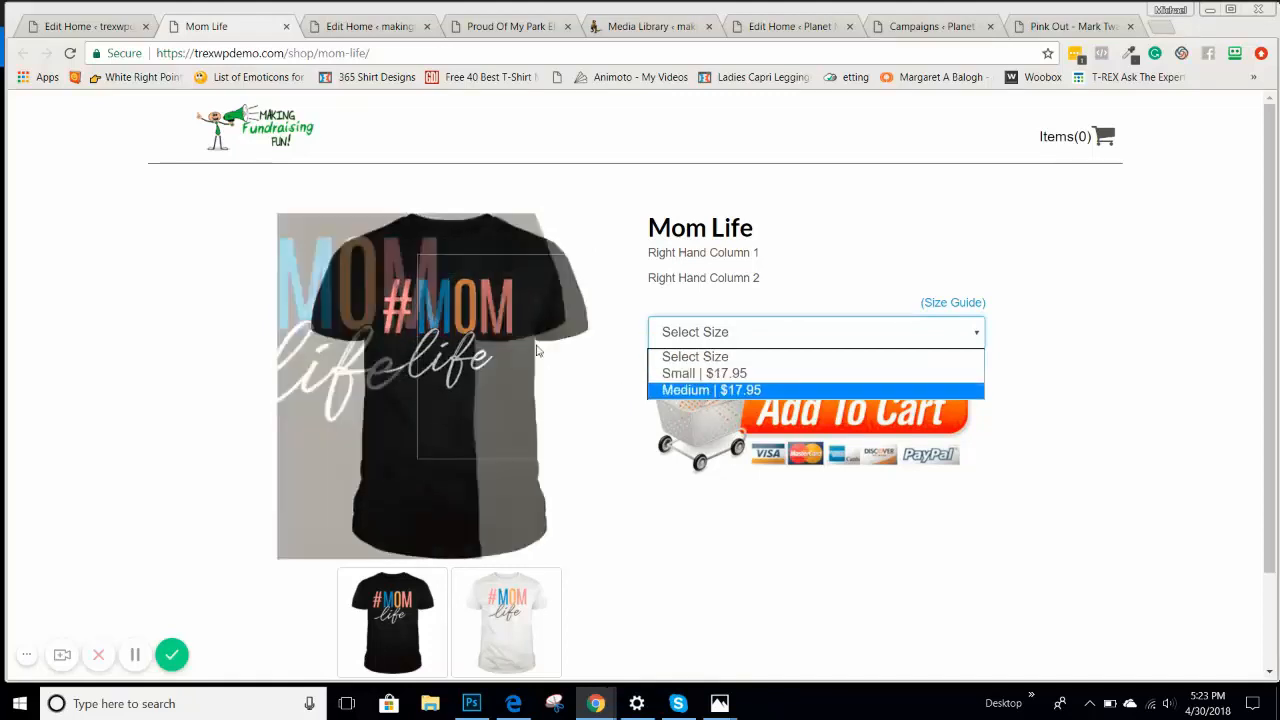
{"action": "left_click", "coordinate": [1088, 325]}
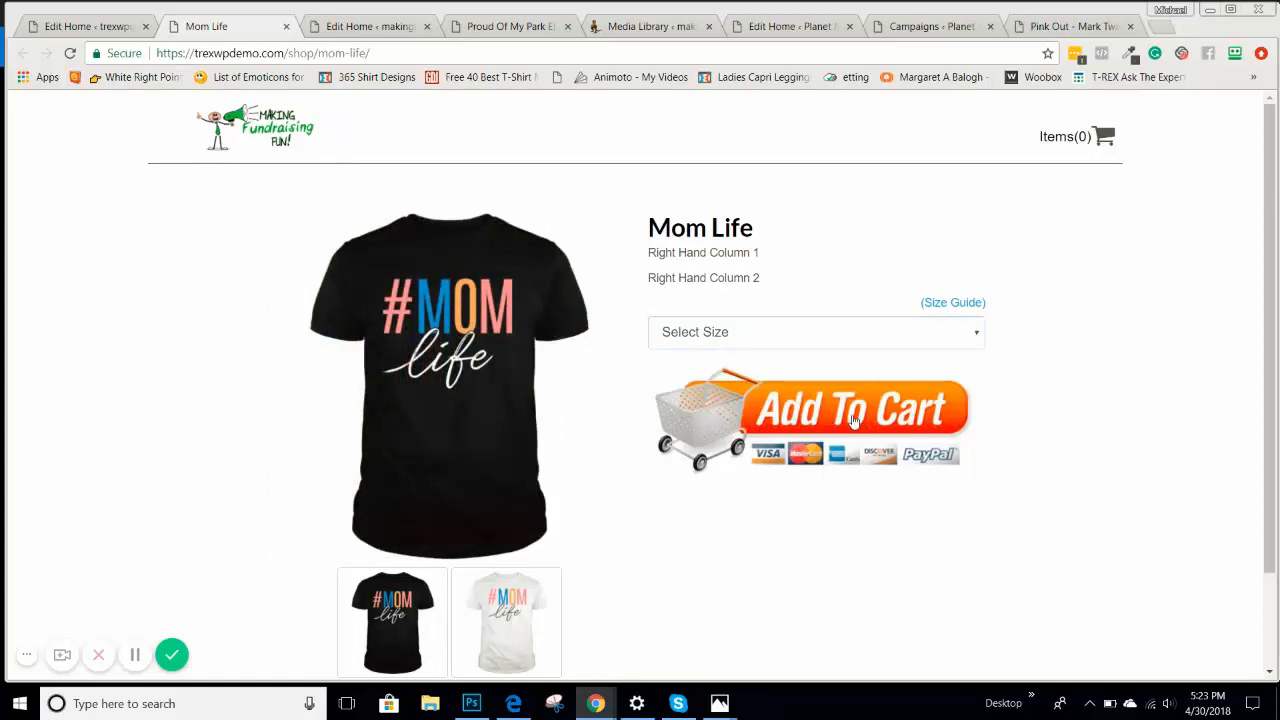
{"action": "scroll", "coordinate": [847, 421], "scroll_direction": "down", "scroll_amount": 1}
{"action": "left_click_drag", "start_coordinate": [650, 141], "coordinate": [770, 157]}
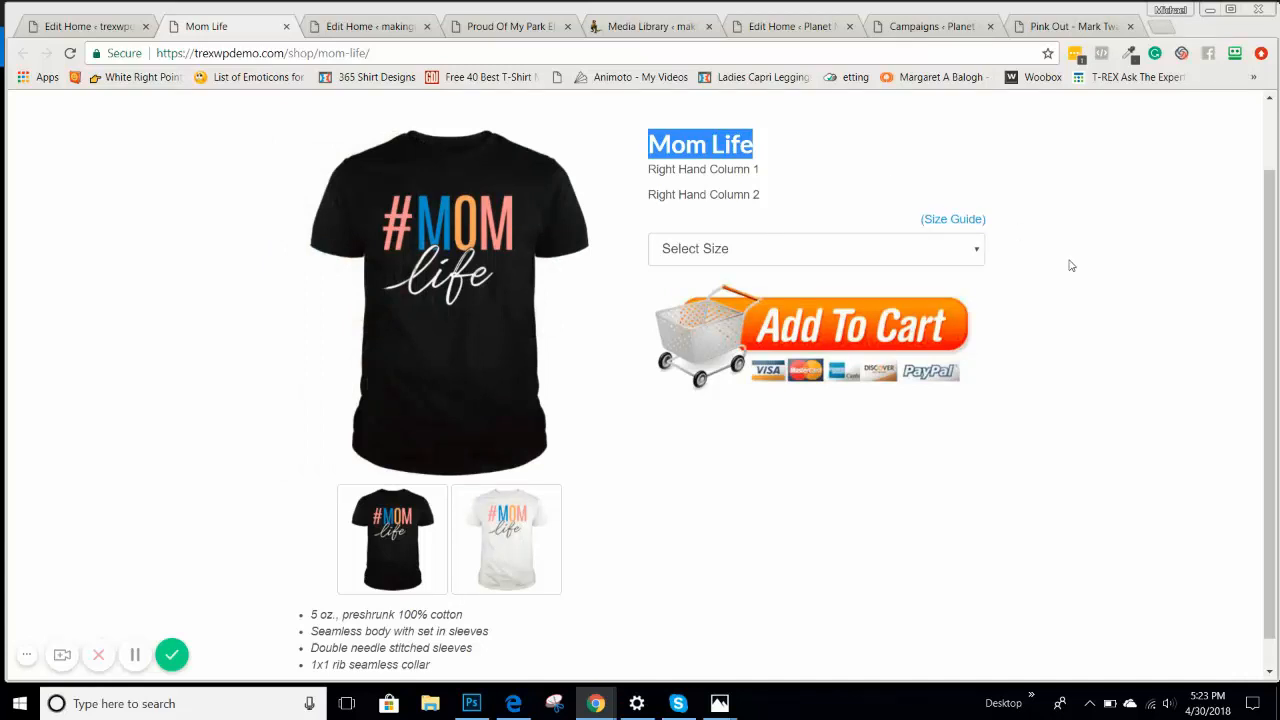
{"action": "scroll", "coordinate": [1080, 290], "scroll_direction": "down", "scroll_amount": 1}
{"action": "scroll", "coordinate": [1081, 317], "scroll_direction": "up", "scroll_amount": 1}
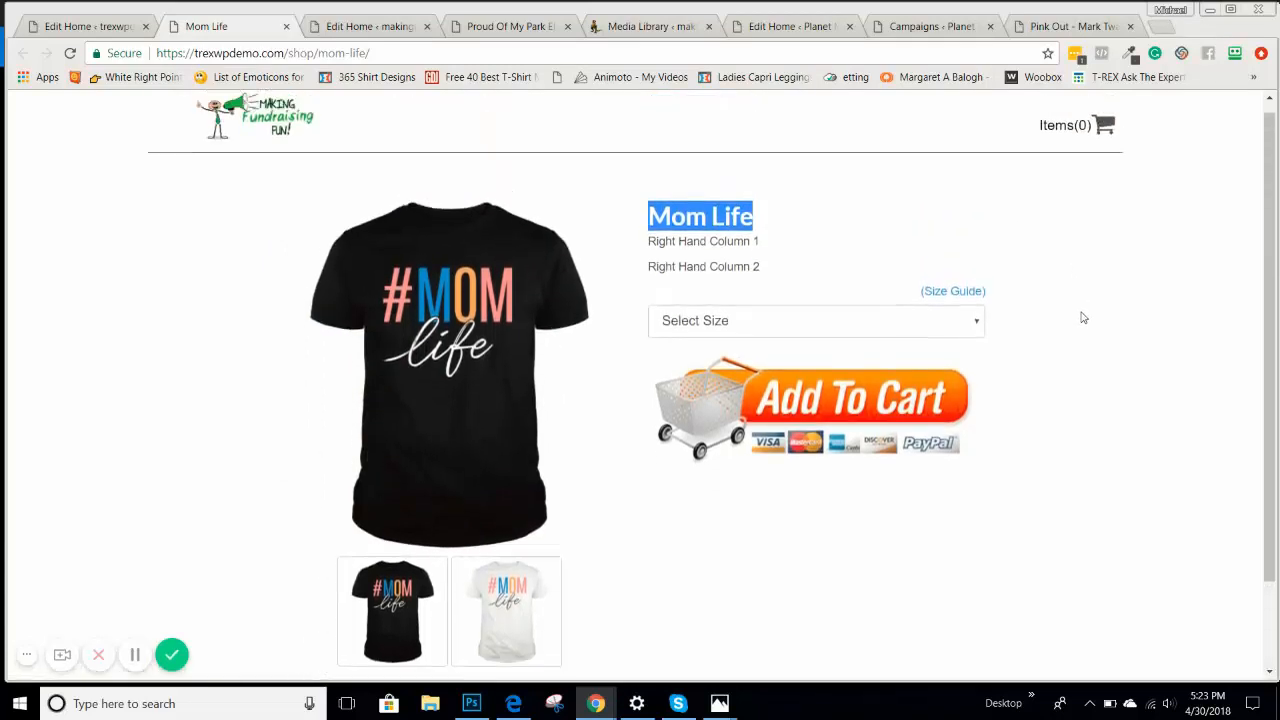
Step: Examine the size guide link, size dropdown and image settings of the reference campaign on the Planet Me Tee site
{"action": "left_click", "coordinate": [90, 26]}
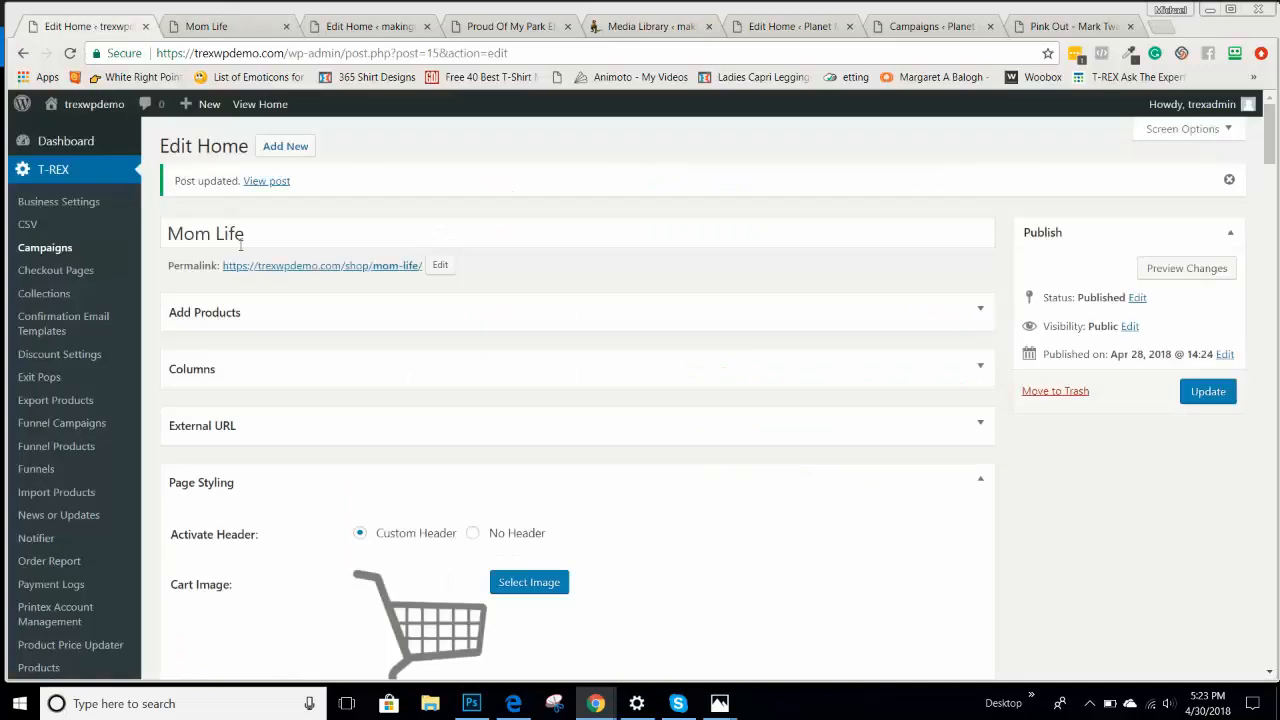
{"action": "scroll", "coordinate": [244, 250], "scroll_direction": "down", "scroll_amount": 5}
{"action": "left_click", "coordinate": [790, 26]}
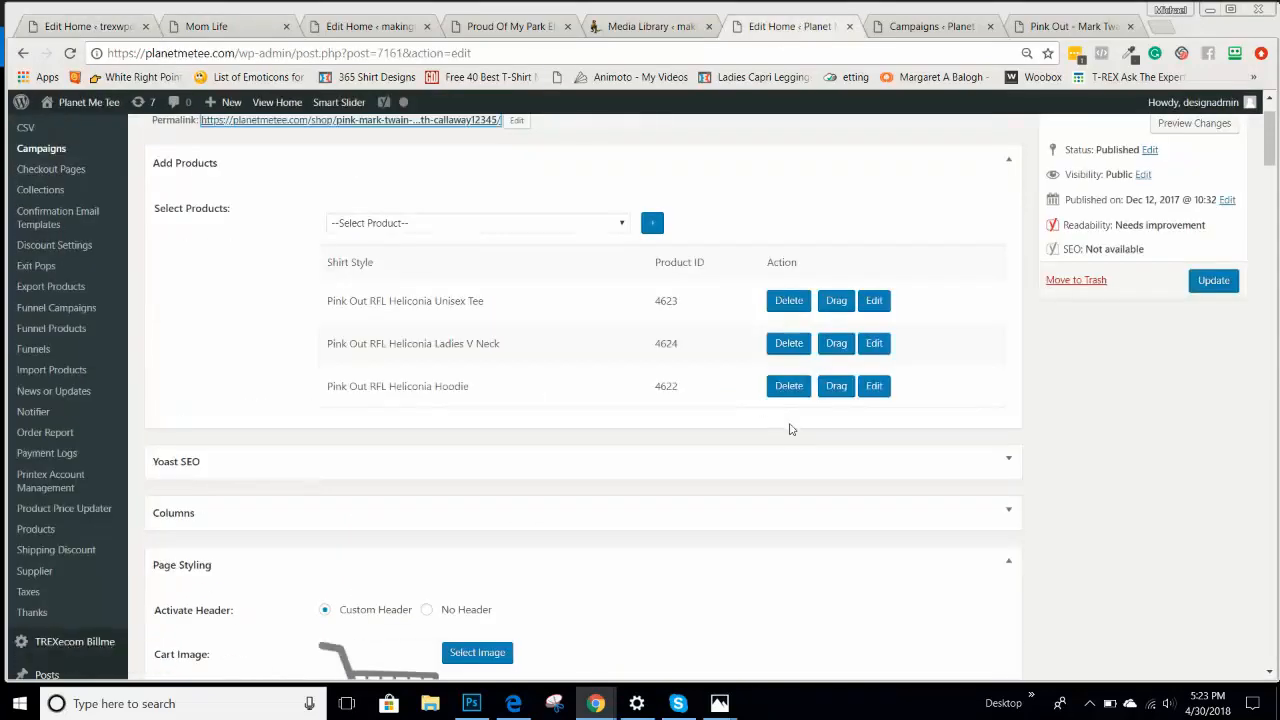
{"action": "scroll", "coordinate": [857, 457], "scroll_direction": "down", "scroll_amount": 10}
{"action": "scroll", "coordinate": [908, 453], "scroll_direction": "down", "scroll_amount": 7}
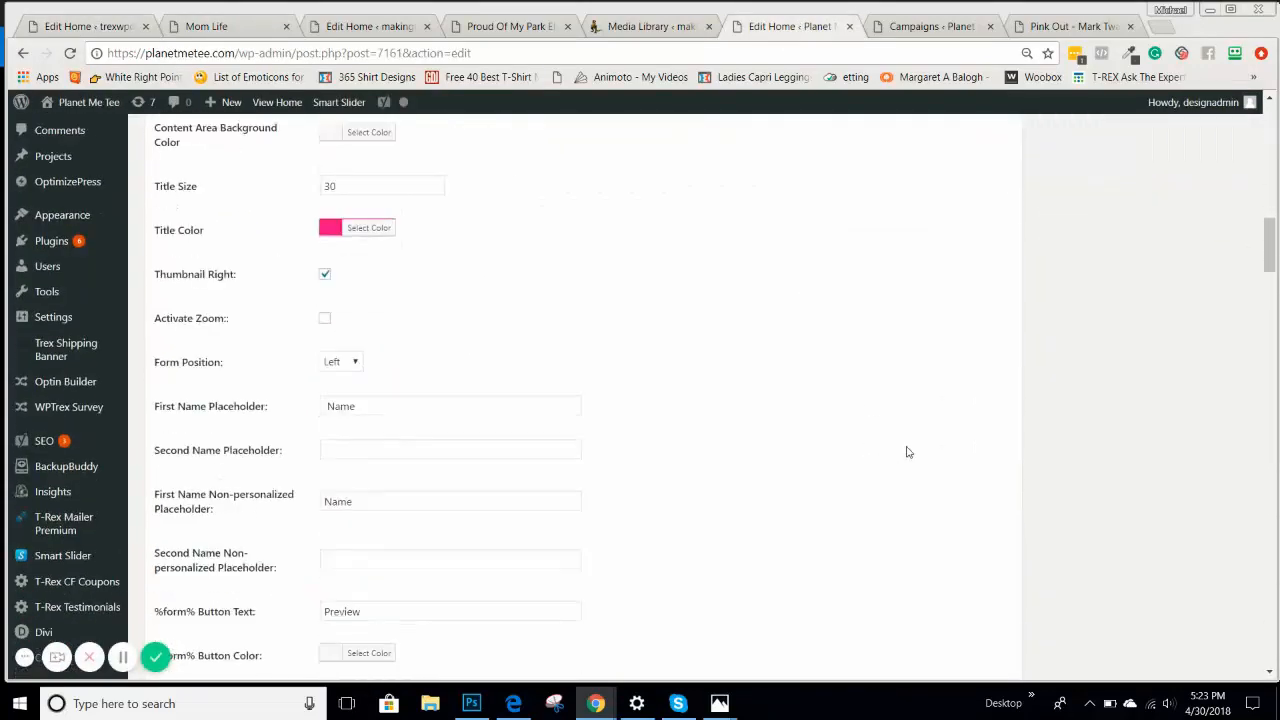
{"action": "scroll", "coordinate": [908, 453], "scroll_direction": "down", "scroll_amount": 4}
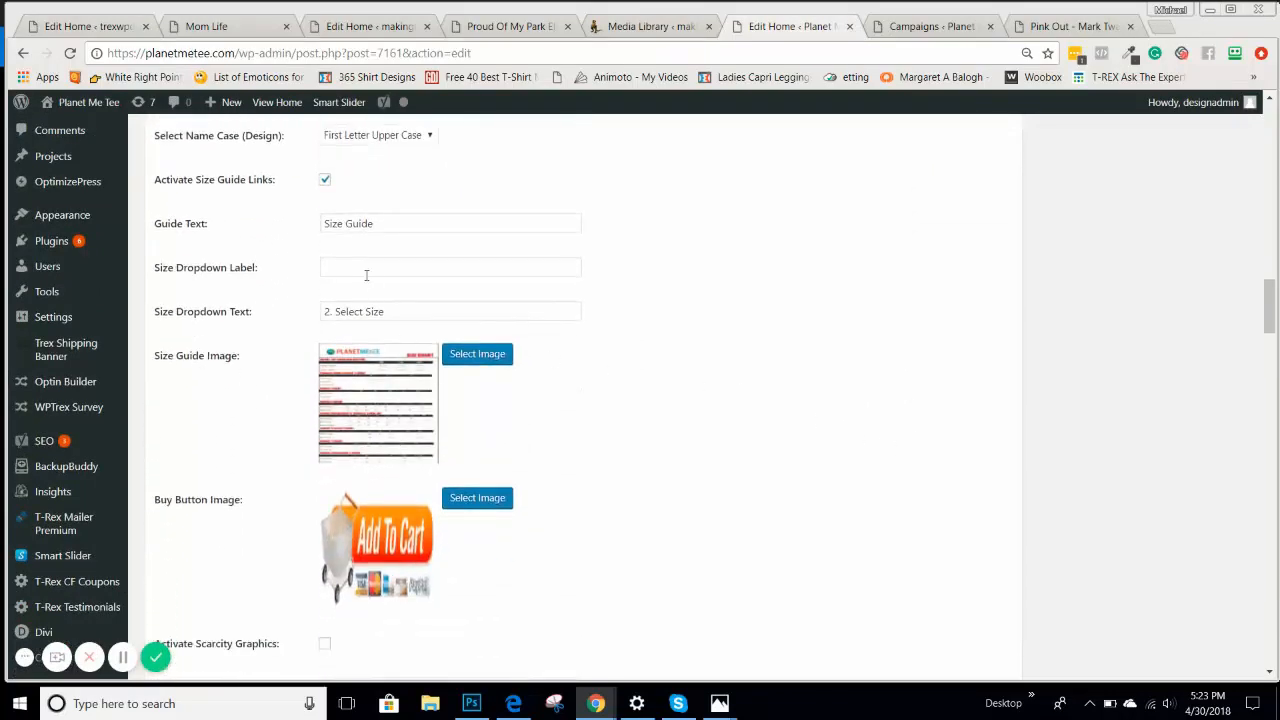
{"action": "left_click", "coordinate": [505, 265]}
Step: Enter "Size Dropdown Text" as the Size Dropdown Text in the Mom Life campaign's Page Styling
{"action": "left_click", "coordinate": [77, 28]}
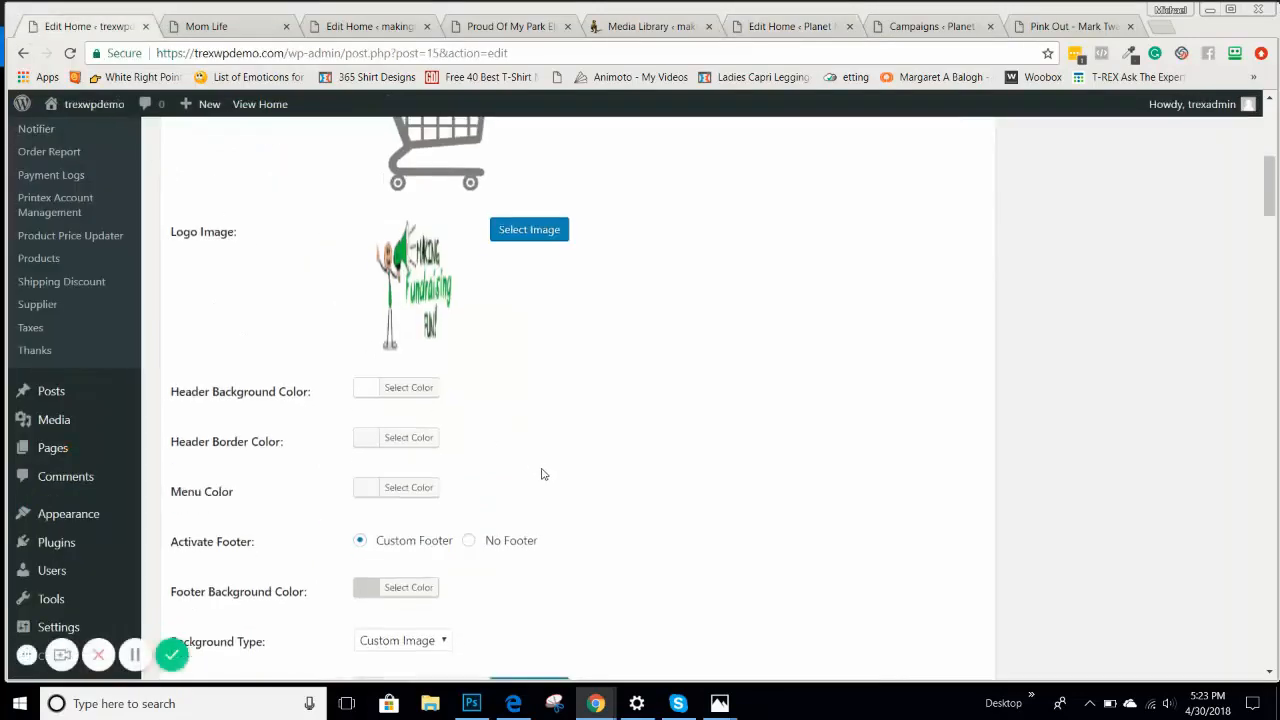
{"action": "scroll", "coordinate": [666, 457], "scroll_direction": "down", "scroll_amount": 10}
{"action": "scroll", "coordinate": [666, 457], "scroll_direction": "down", "scroll_amount": 7}
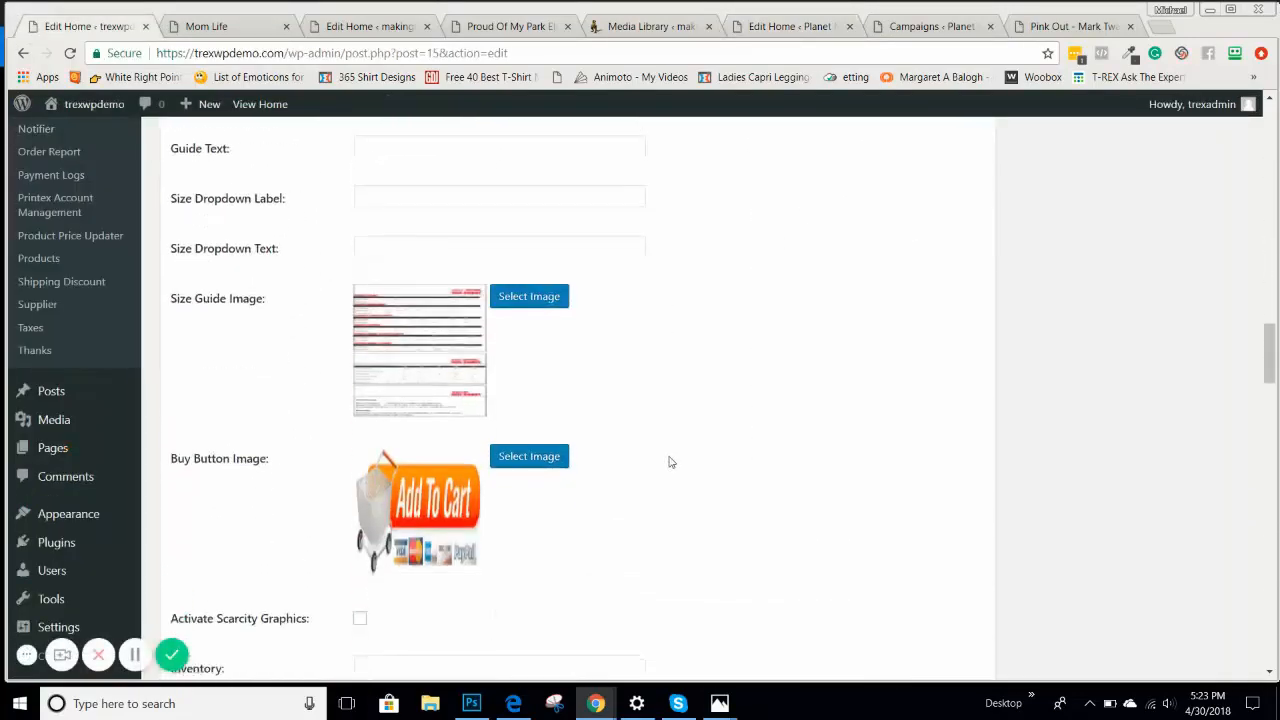
{"action": "scroll", "coordinate": [671, 462], "scroll_direction": "up", "scroll_amount": 2}
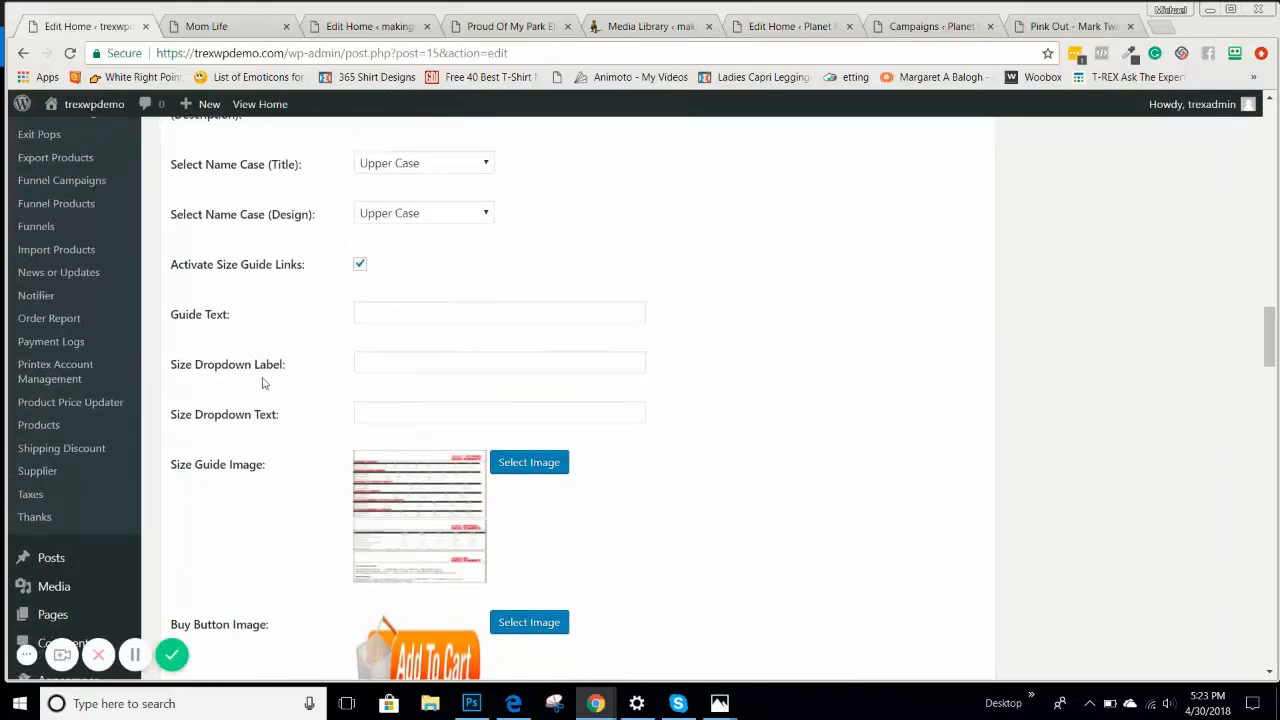
{"action": "left_click", "coordinate": [382, 314]}
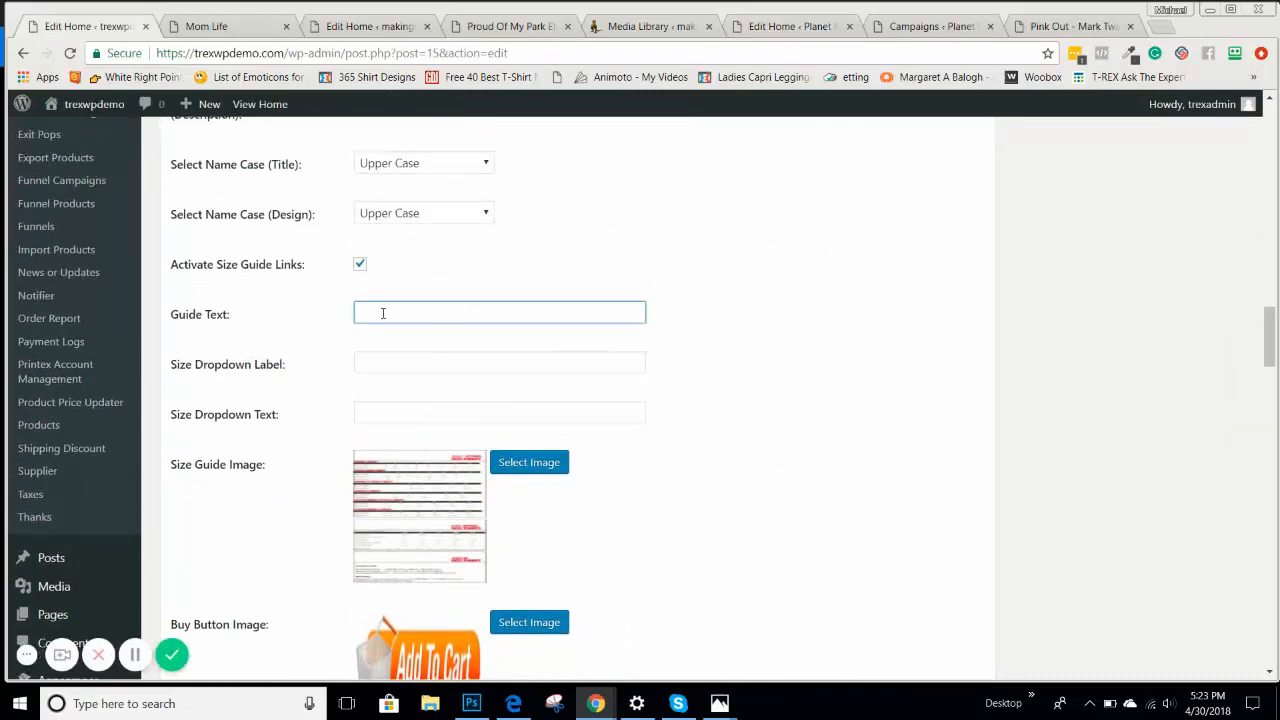
{"action": "left_click", "coordinate": [383, 417]}
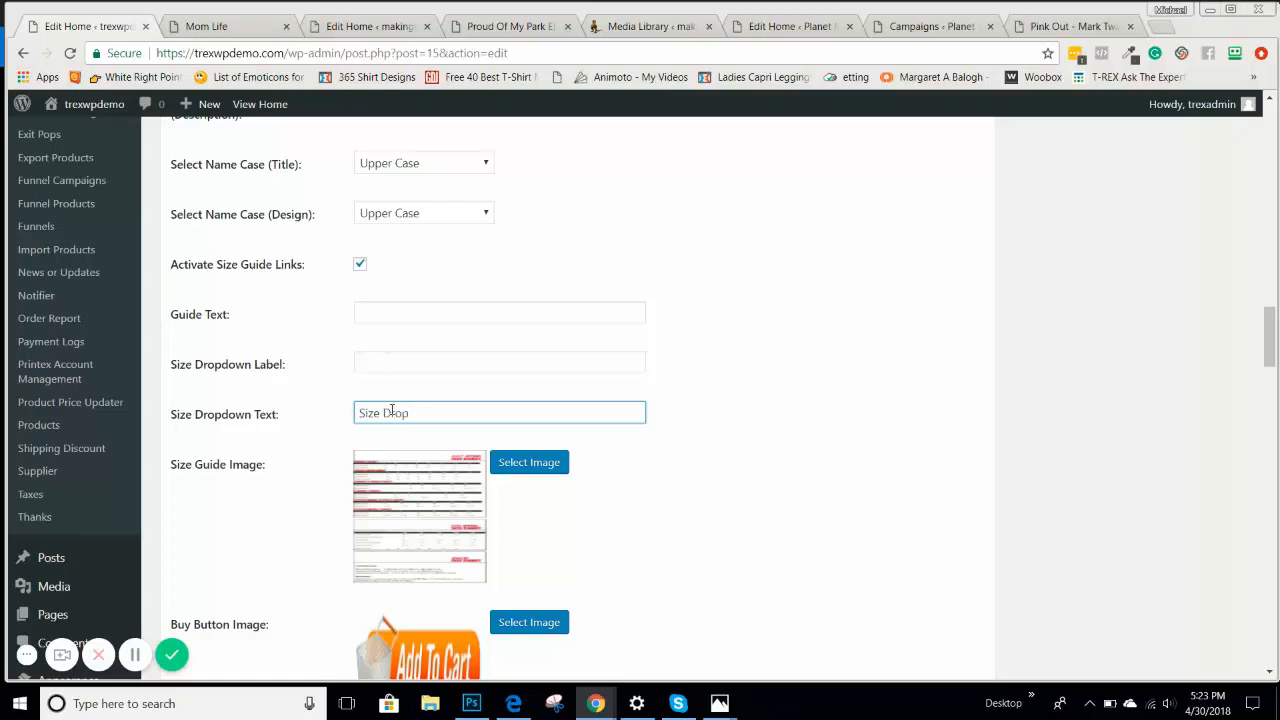
{"action": "type", "text": "Size Dropdown Text"}
Step: Set the Size Dropdown Label to "Size Dropdown Label:", copying the wording from the setting's own caption
{"action": "left_click", "coordinate": [415, 365]}
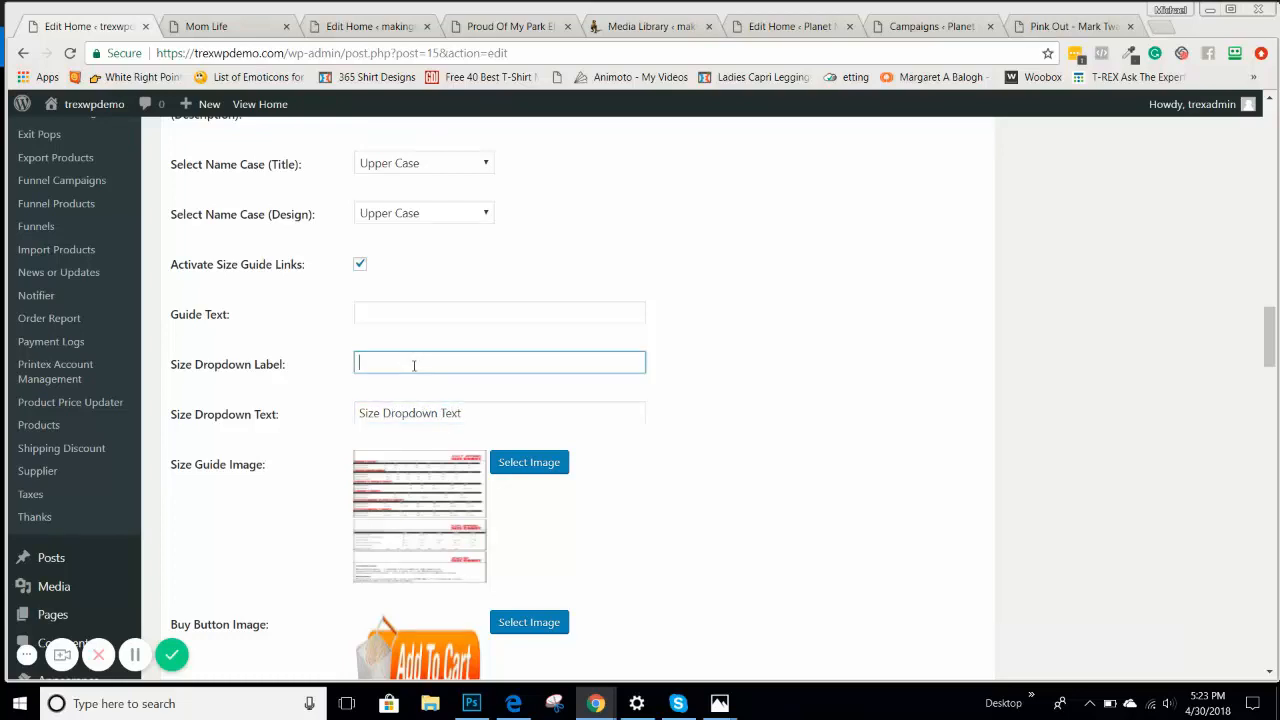
{"action": "type", "text": "Siz"}
{"action": "left_click_drag", "start_coordinate": [297, 366], "coordinate": [175, 383]}
{"action": "key", "text": "ctrl+c"}
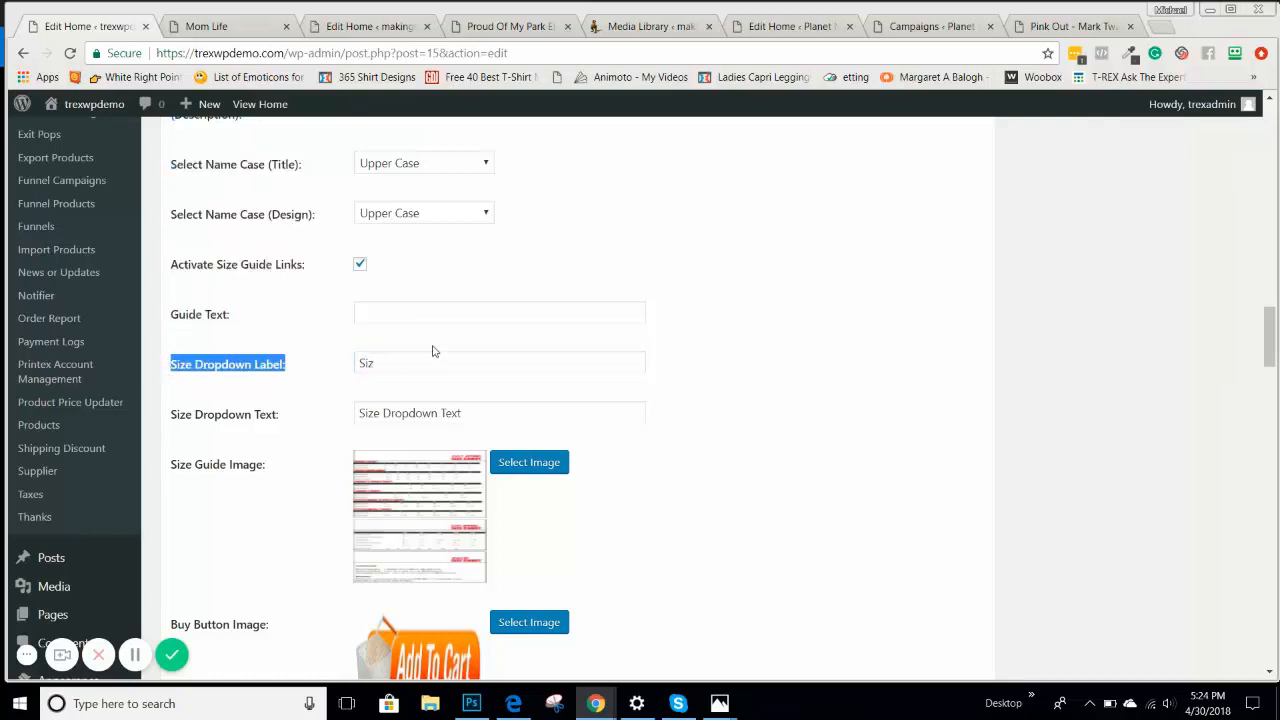
{"action": "double_click", "coordinate": [366, 363]}
{"action": "key", "text": "ctrl+v"}
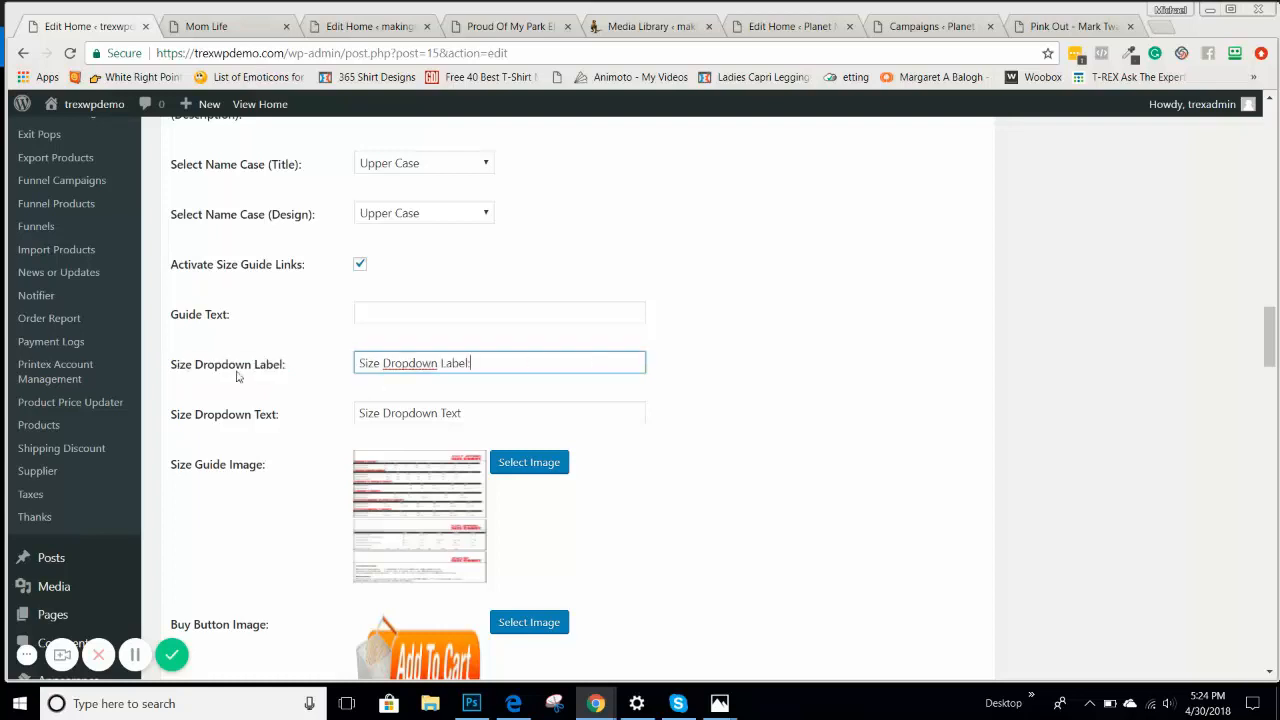
Step: Set the Guide Text of the size guide link to "Guide Text:"
{"action": "left_click_drag", "start_coordinate": [260, 320], "coordinate": [174, 323]}
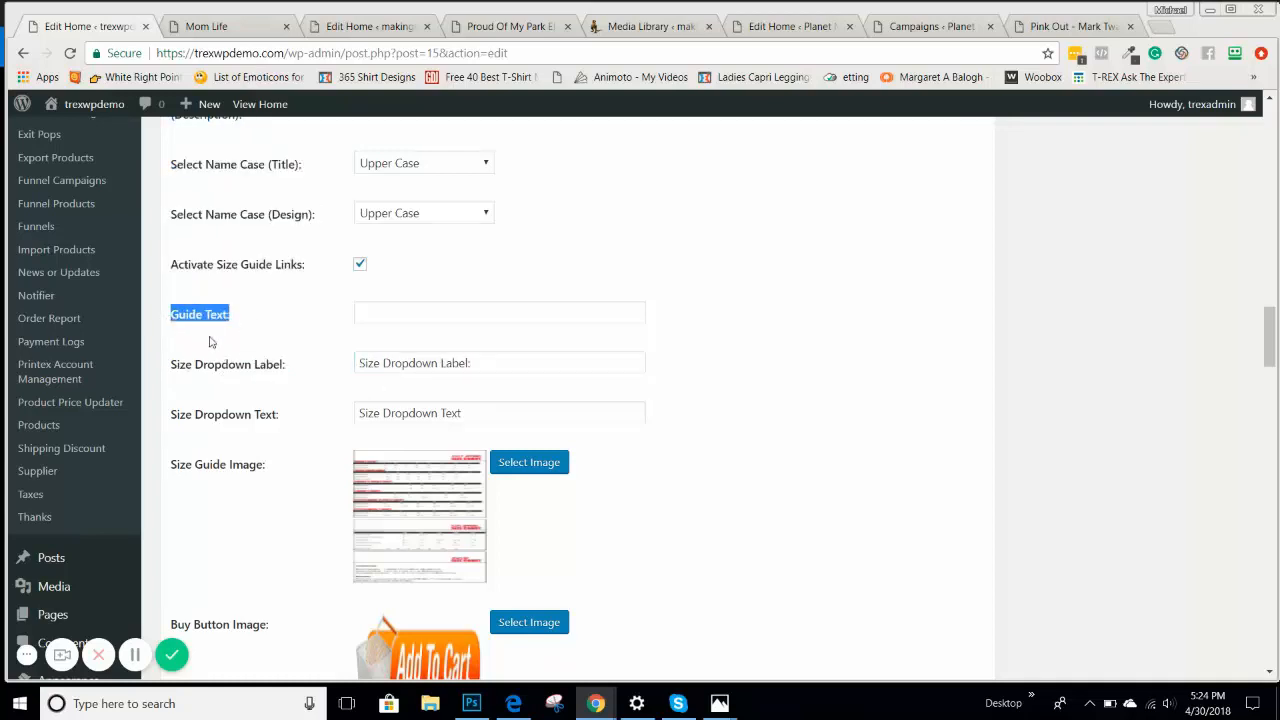
{"action": "left_click", "coordinate": [404, 313]}
{"action": "type", "text": "Guide Text:"}
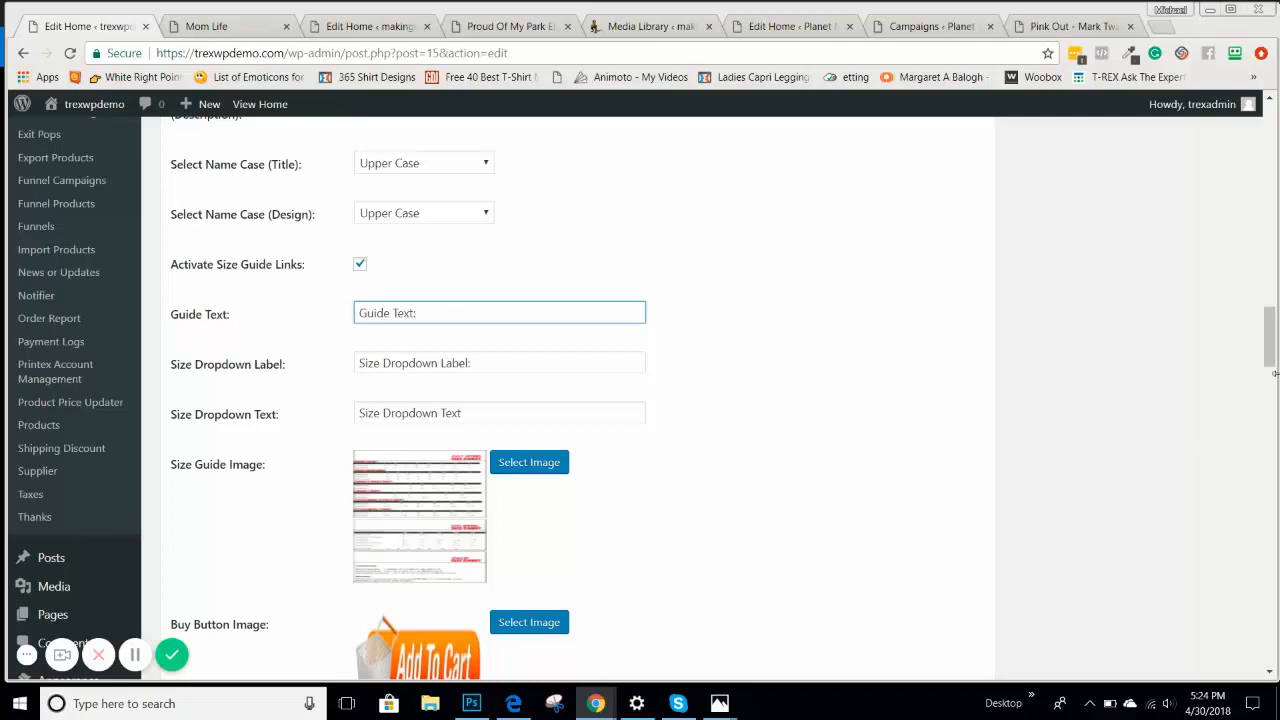
Step: Update the Mom Life campaign and reload its shop page to apply the new size guide and dropdown texts
{"action": "left_click_drag", "start_coordinate": [1272, 340], "coordinate": [1270, 135]}
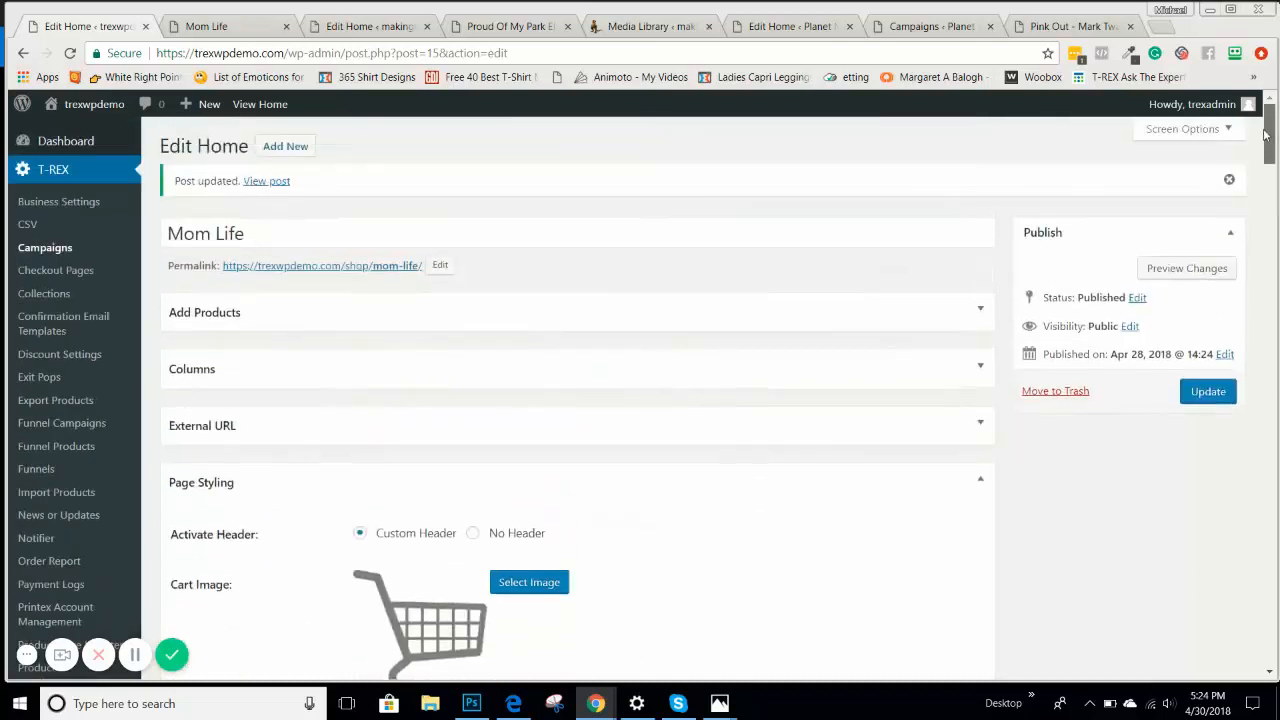
{"action": "left_click", "coordinate": [1208, 392]}
{"action": "left_click", "coordinate": [210, 26]}
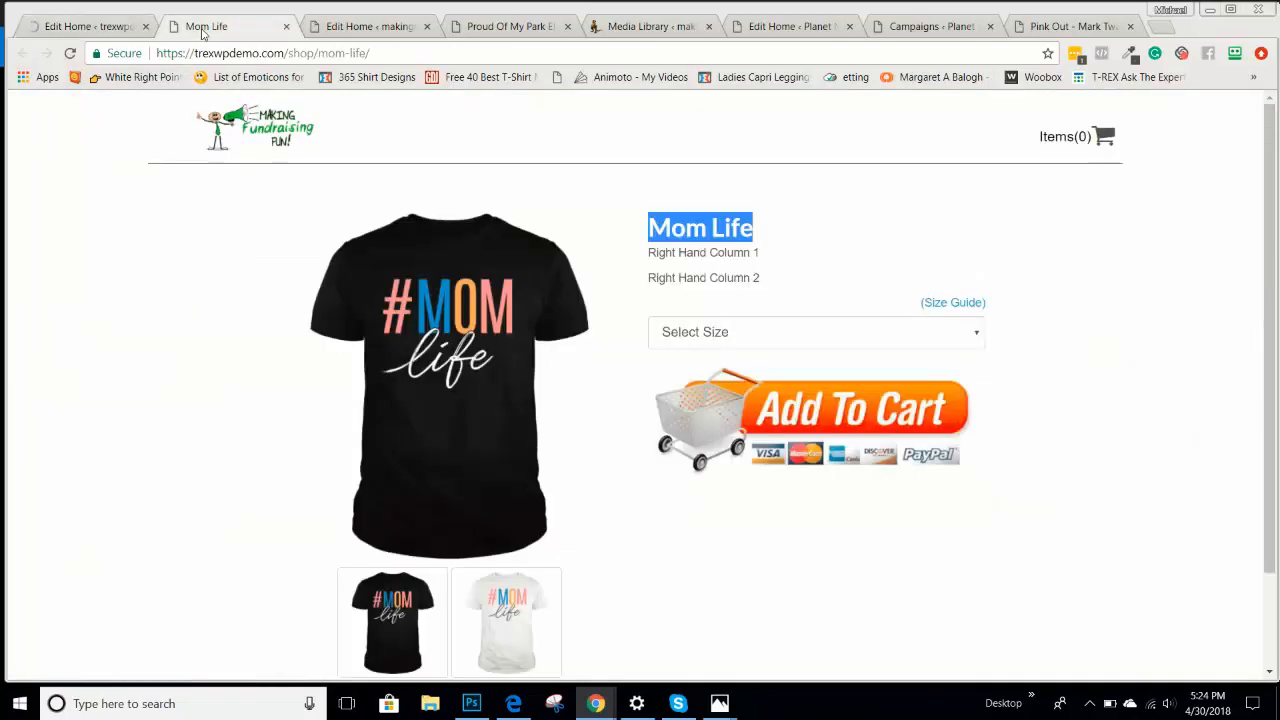
{"action": "left_click", "coordinate": [70, 53]}
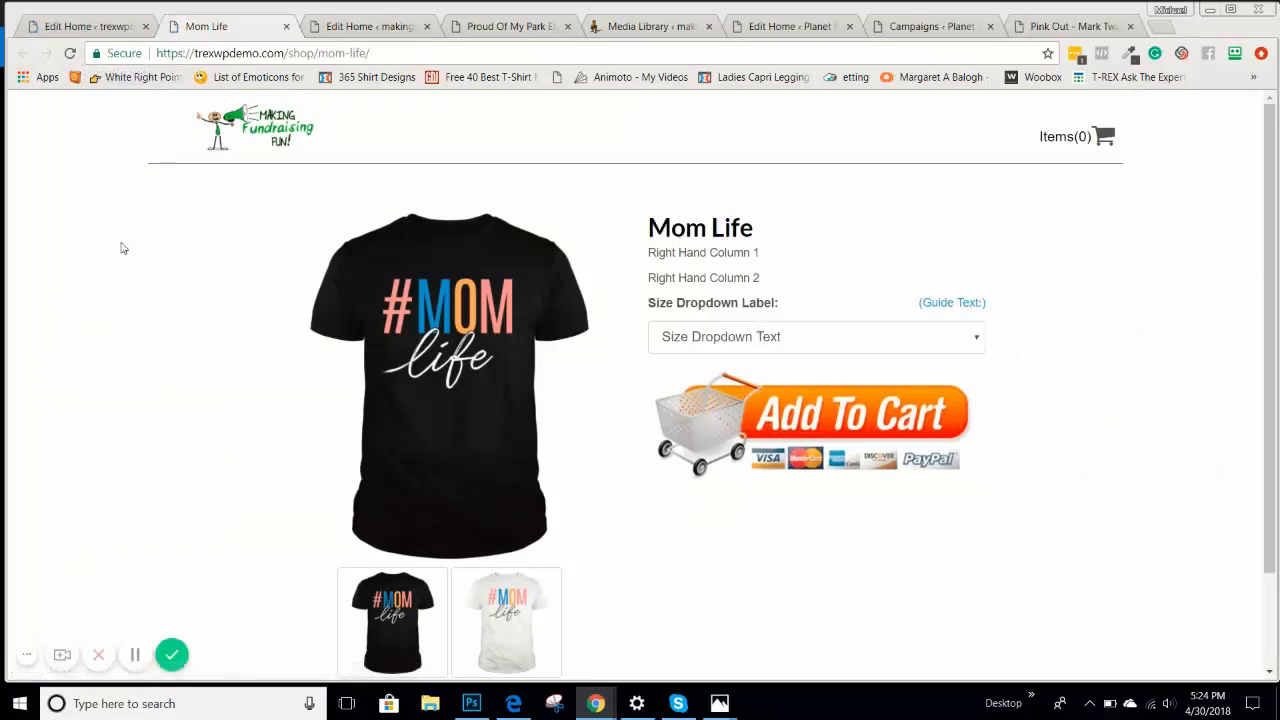
Step: Compare the Guide Text setting with the shop page's size guide link and view the size chart it opens
{"action": "left_click", "coordinate": [74, 28]}
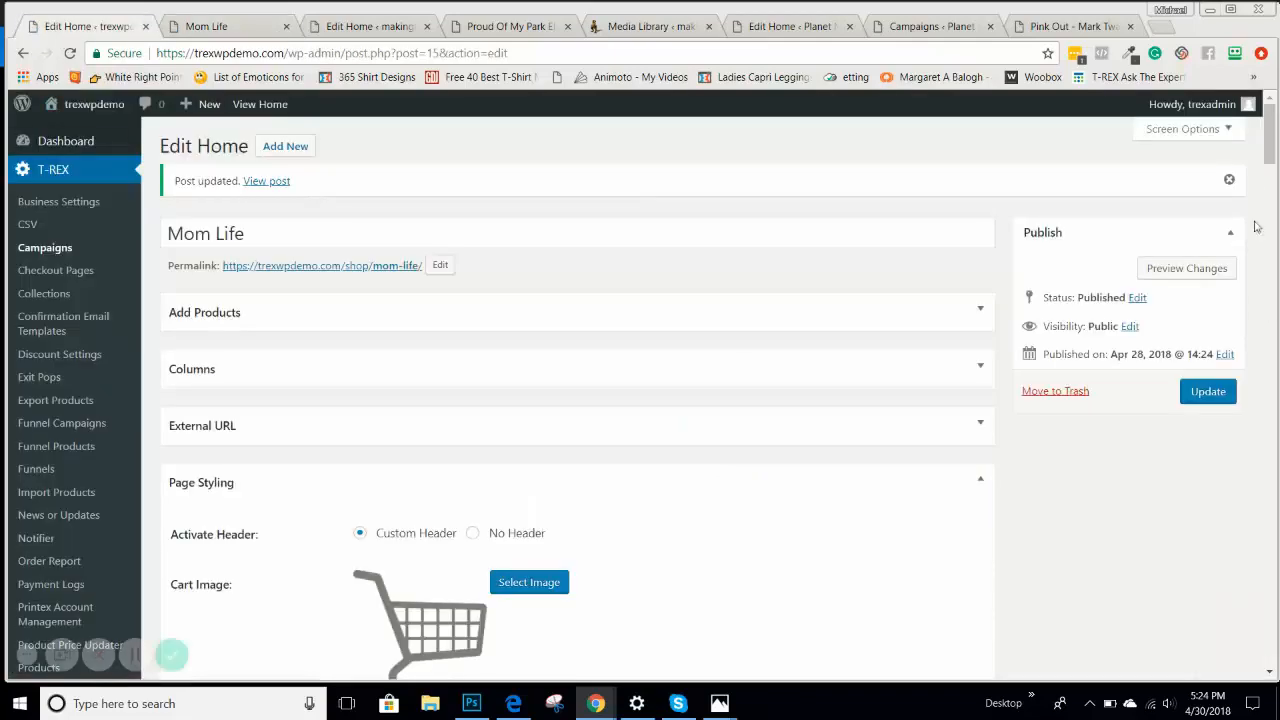
{"action": "left_click_drag", "start_coordinate": [1268, 147], "coordinate": [1268, 351]}
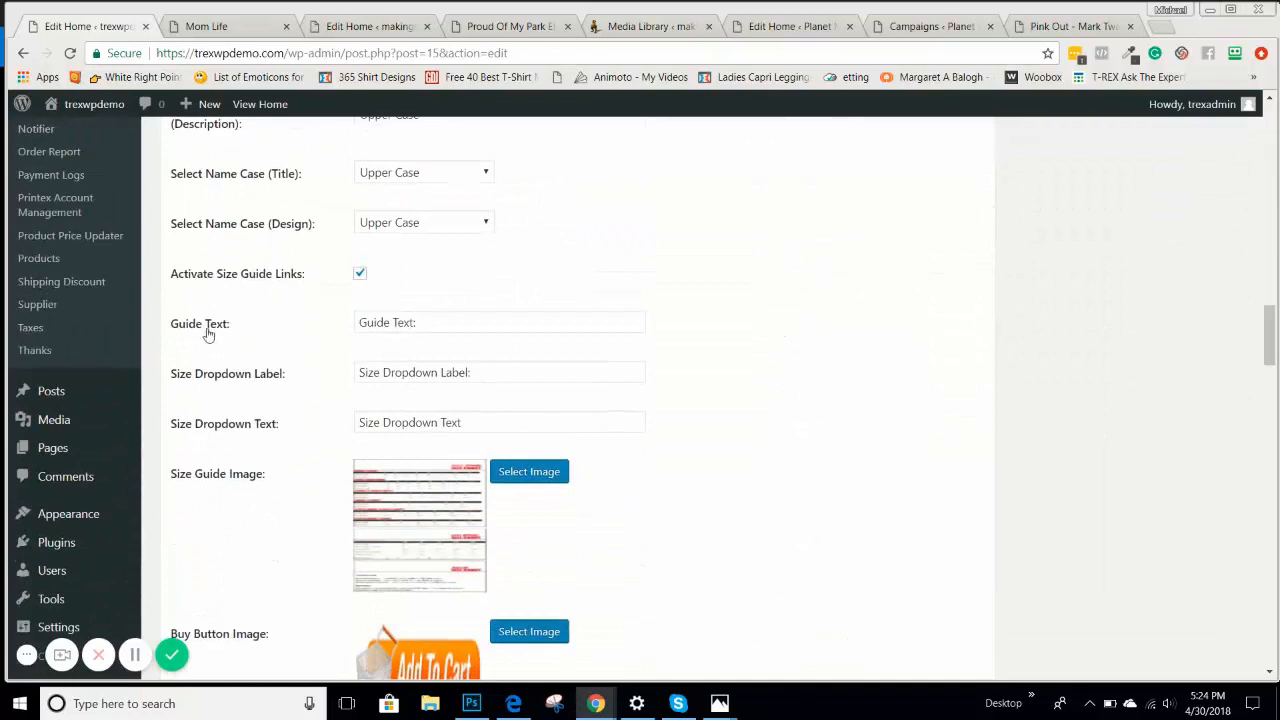
{"action": "left_click", "coordinate": [198, 32]}
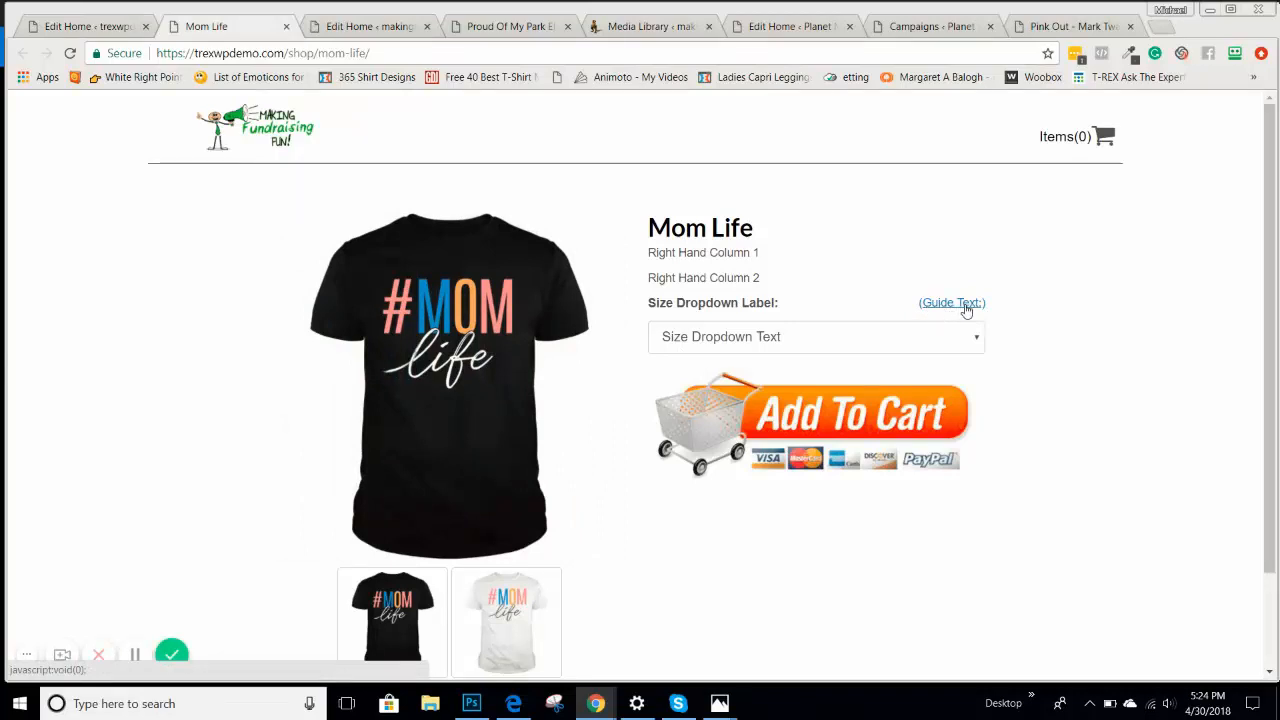
{"action": "left_click", "coordinate": [966, 308]}
{"action": "scroll", "coordinate": [739, 328], "scroll_direction": "down", "scroll_amount": 2}
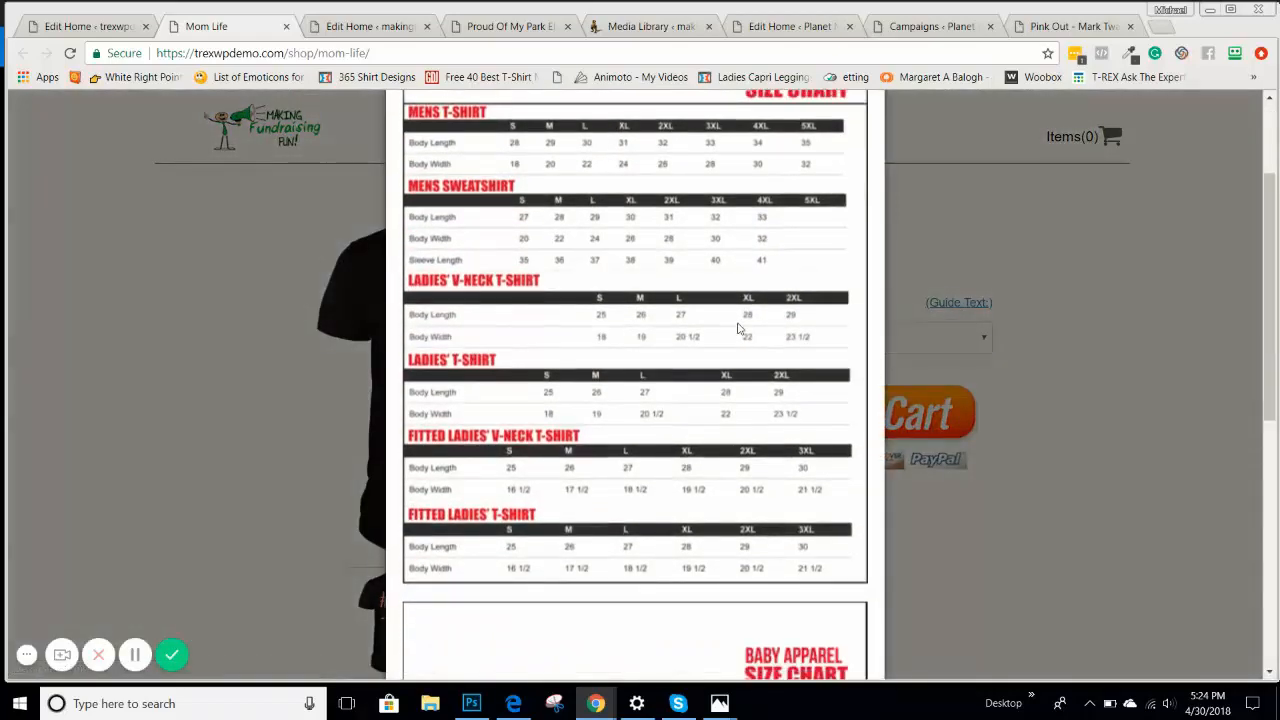
{"action": "scroll", "coordinate": [739, 328], "scroll_direction": "down", "scroll_amount": 4}
{"action": "scroll", "coordinate": [790, 325], "scroll_direction": "up", "scroll_amount": 4}
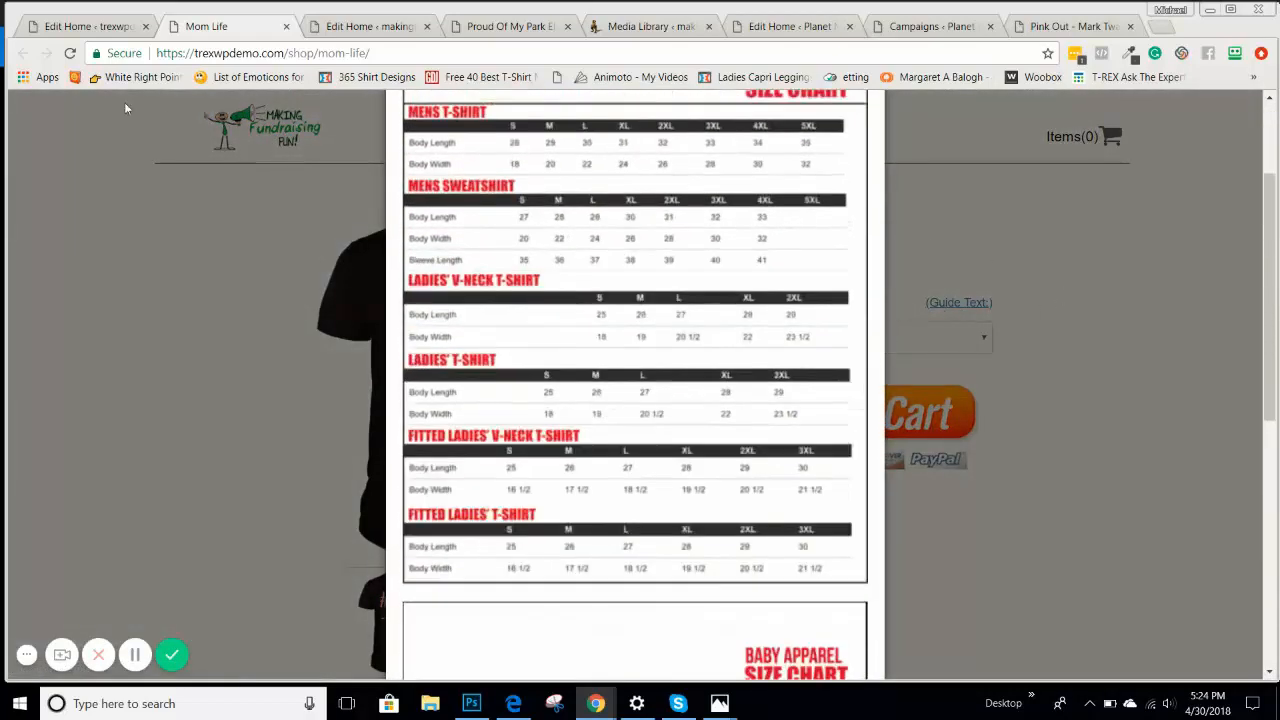
{"action": "left_click", "coordinate": [92, 28]}
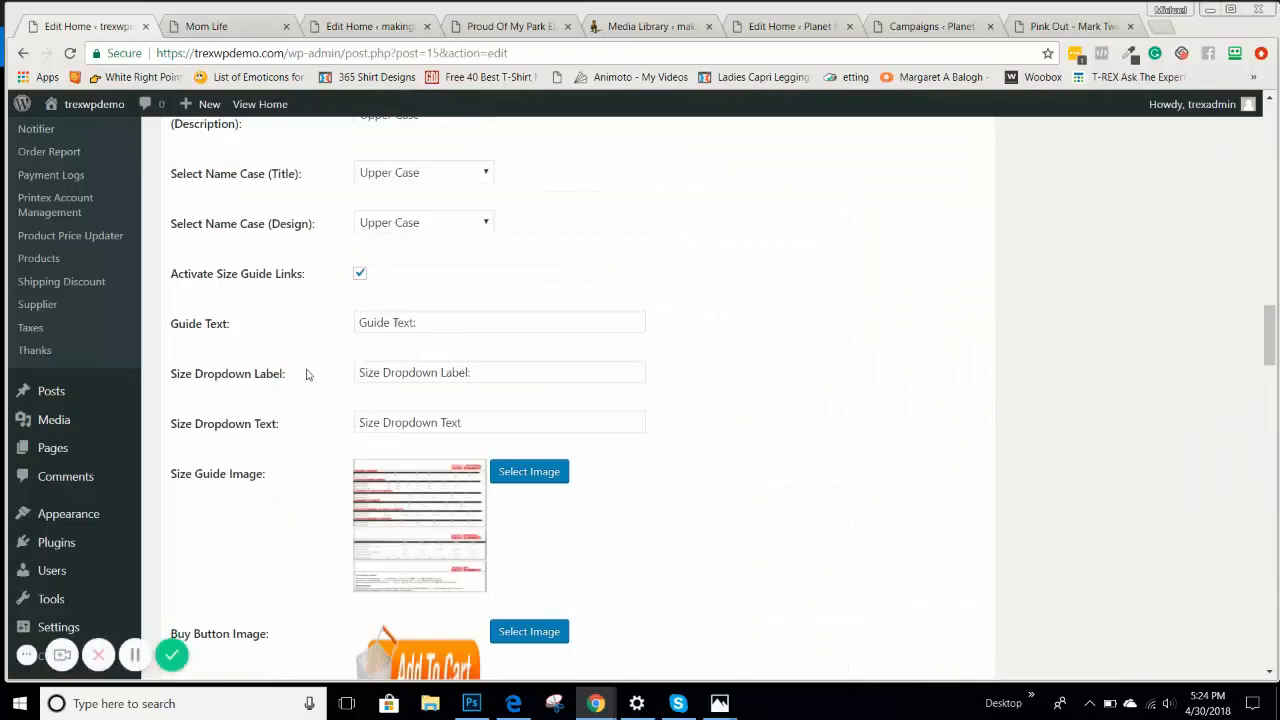
{"action": "left_click", "coordinate": [236, 28]}
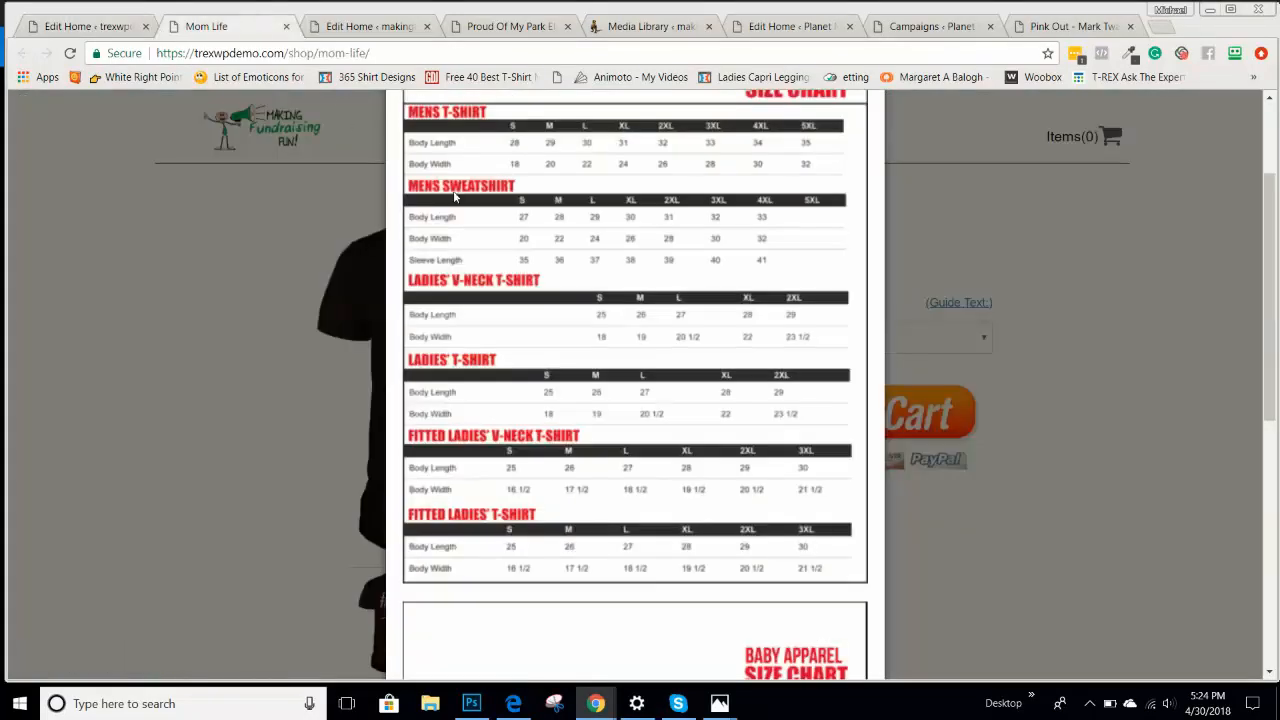
{"action": "left_click", "coordinate": [1090, 227]}
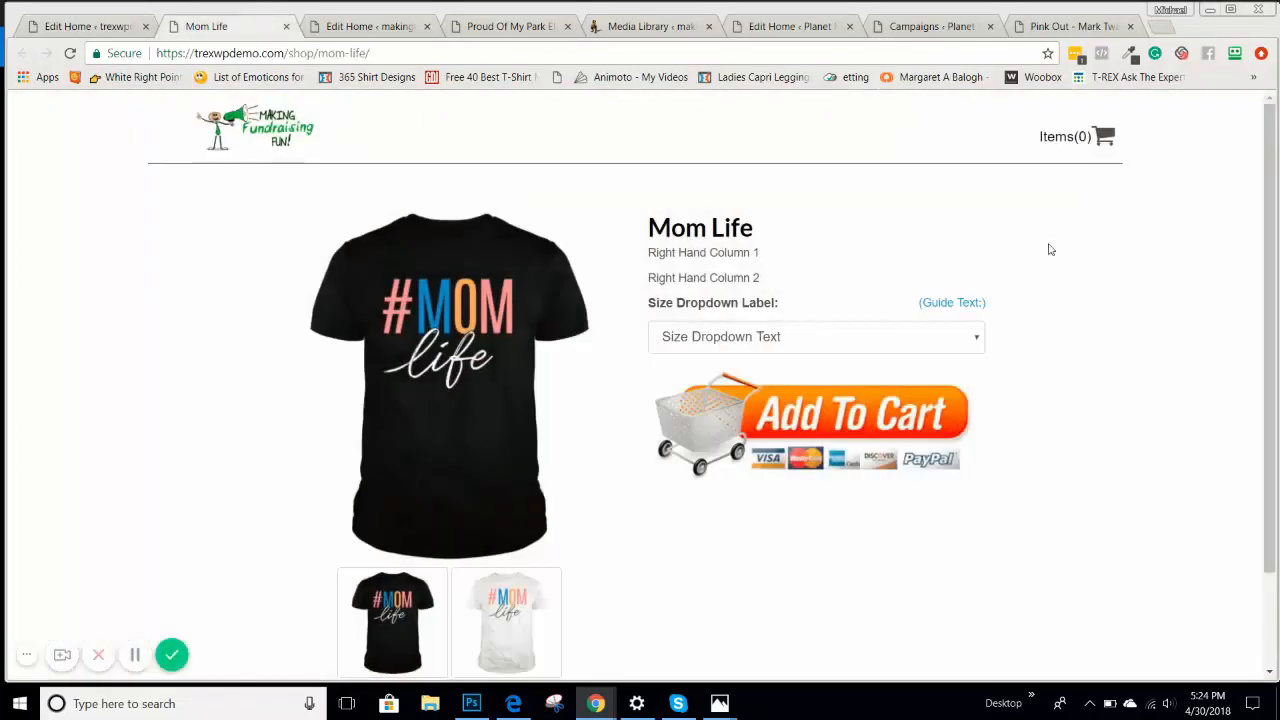
Step: Check the size dropdown label and dropdown text on the shop page against their Page Styling settings
{"action": "left_click_drag", "start_coordinate": [650, 303], "coordinate": [777, 306]}
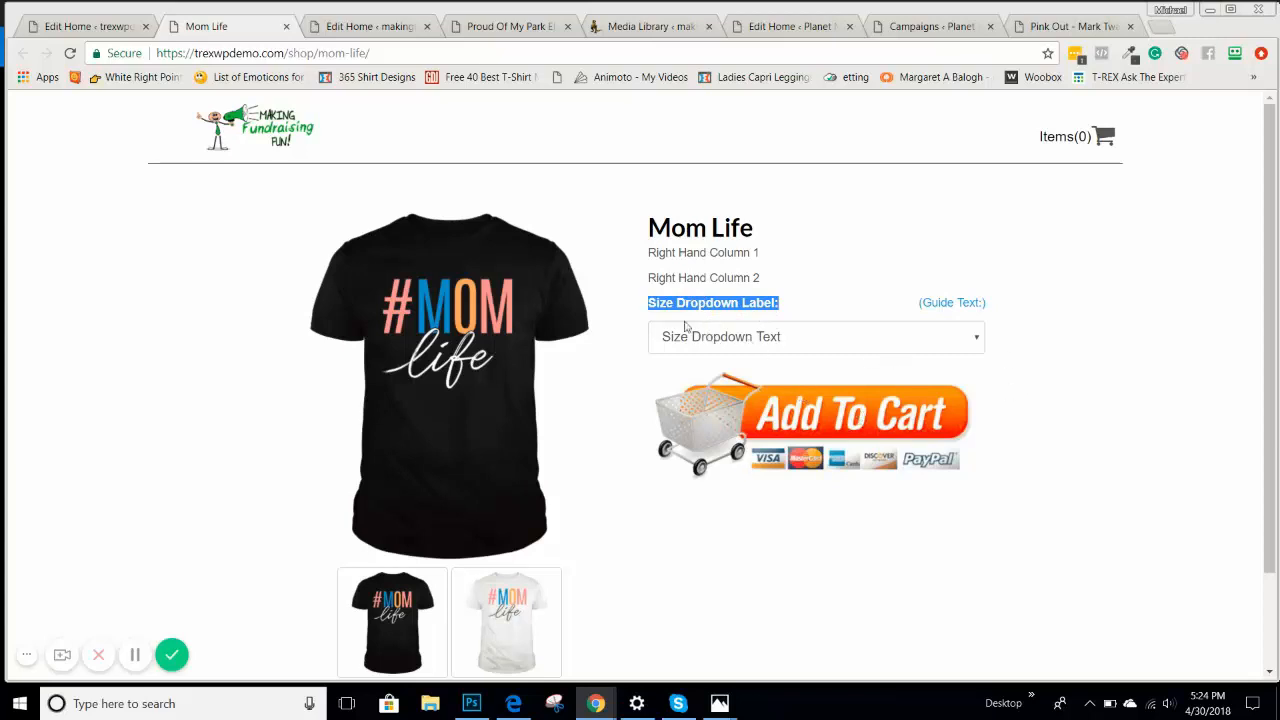
{"action": "left_click", "coordinate": [655, 305]}
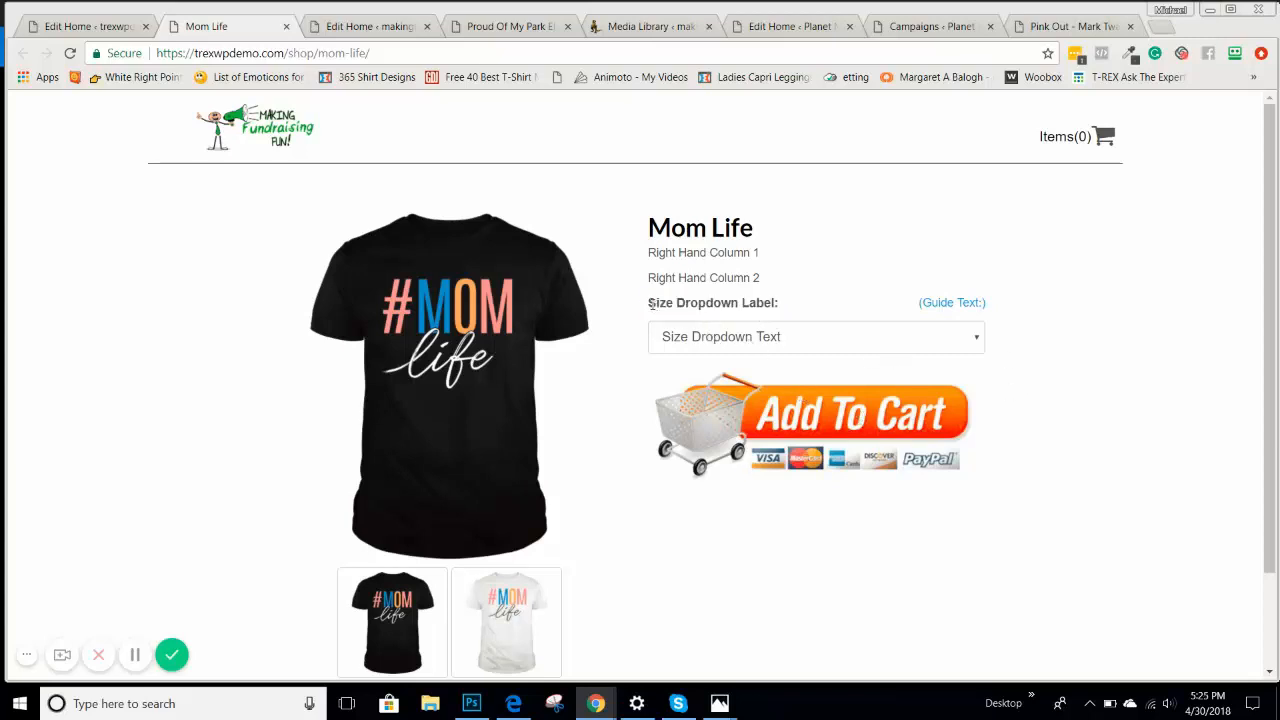
{"action": "left_click_drag", "start_coordinate": [651, 304], "coordinate": [780, 303]}
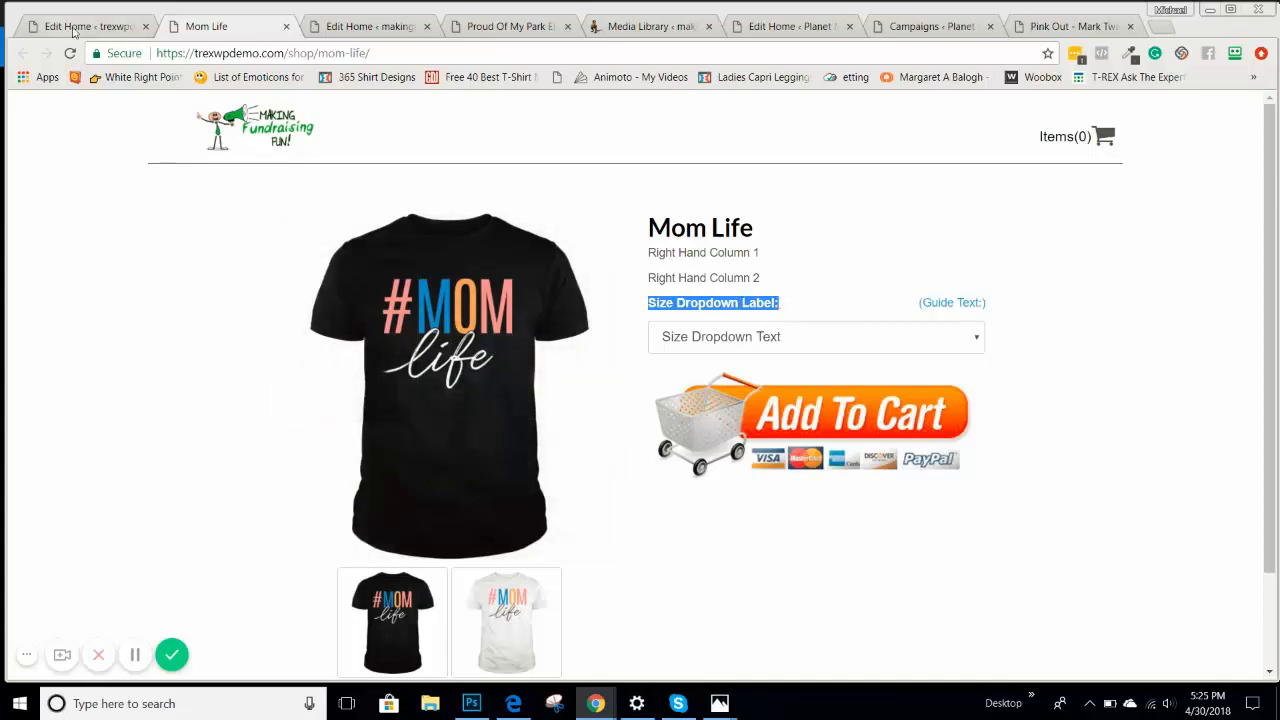
{"action": "key", "text": "ctrl+shift+Tab"}
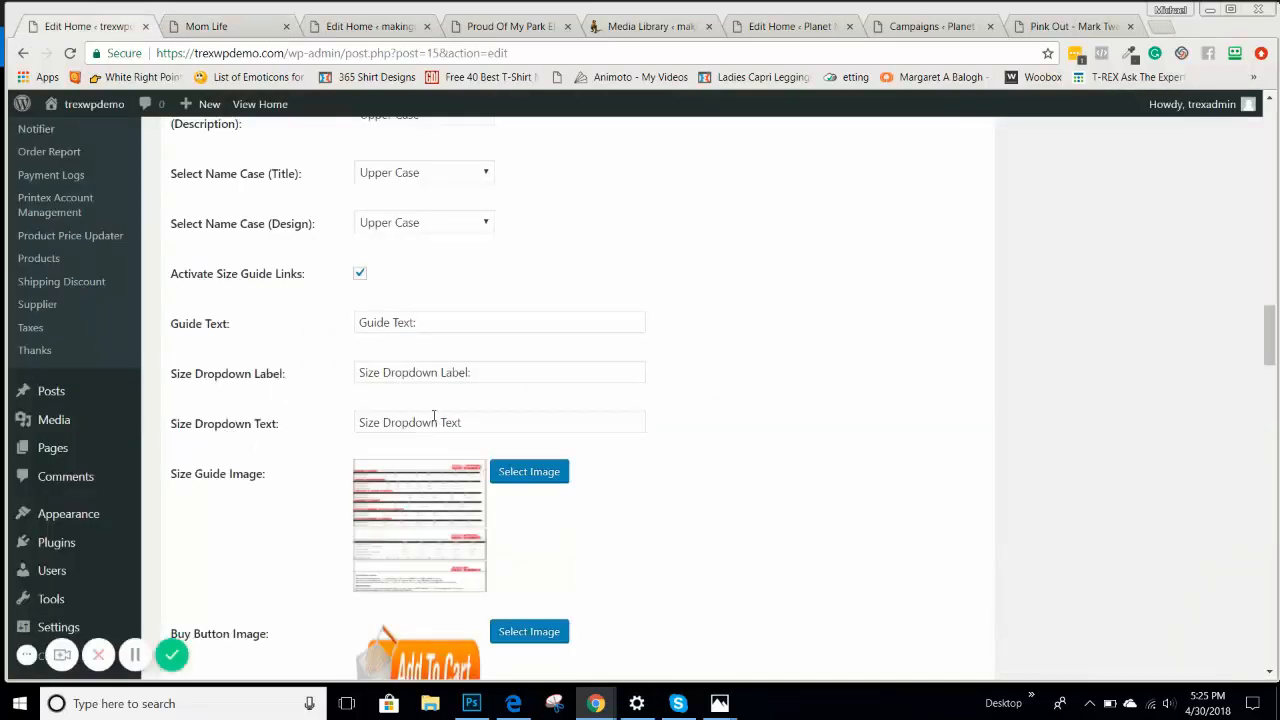
{"action": "left_click", "coordinate": [205, 28]}
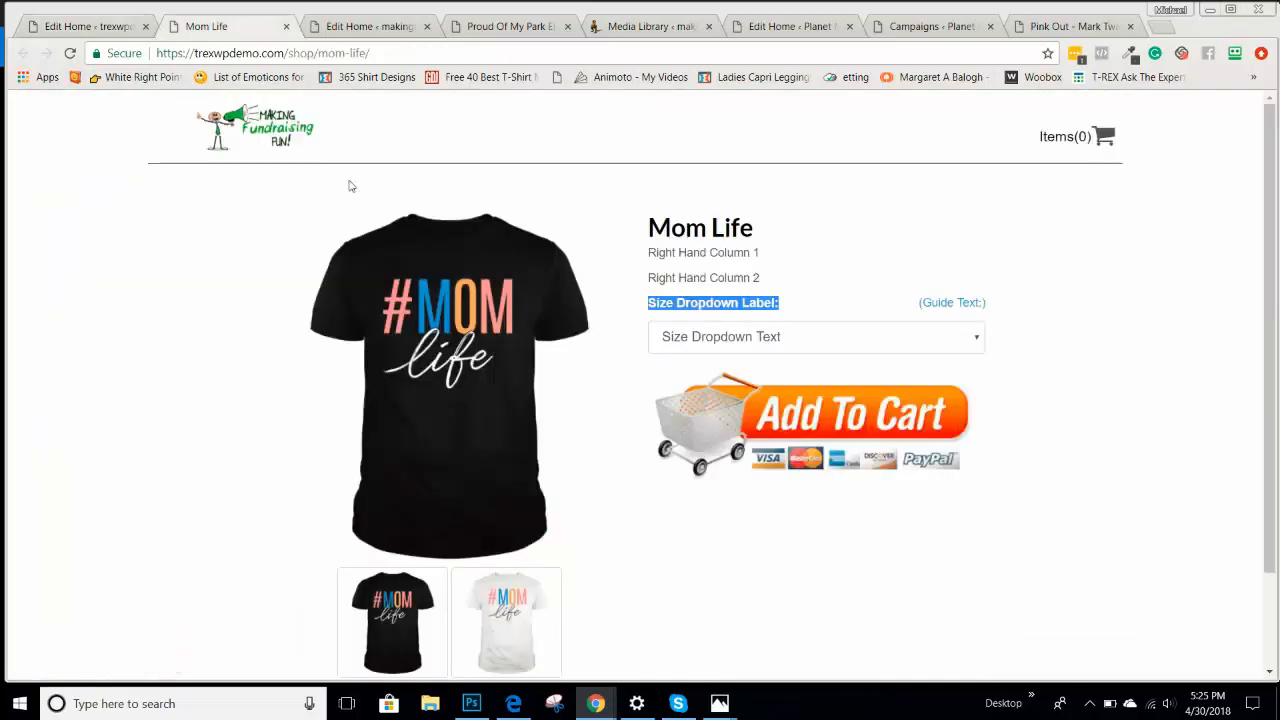
{"action": "left_click", "coordinate": [67, 30]}
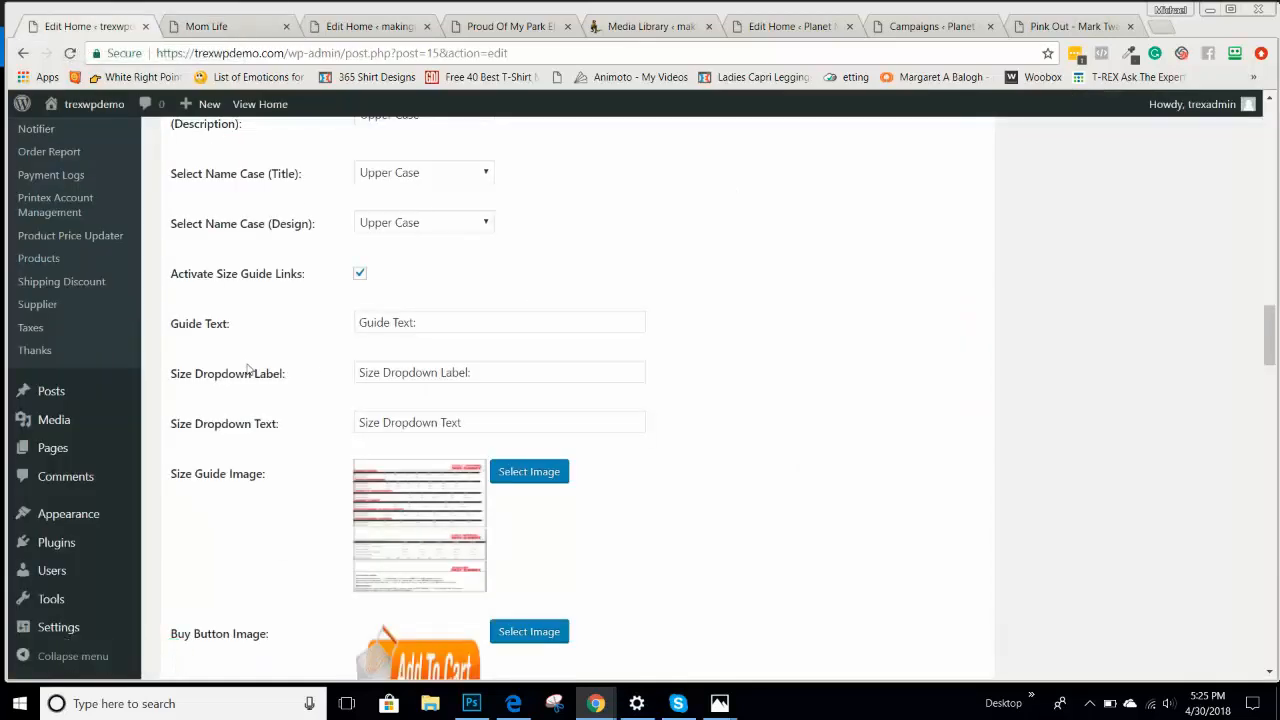
Step: Set the scarcity graphics Inventory to 30 in the campaign's Page Styling settings
{"action": "scroll", "coordinate": [313, 362], "scroll_direction": "down", "scroll_amount": 5}
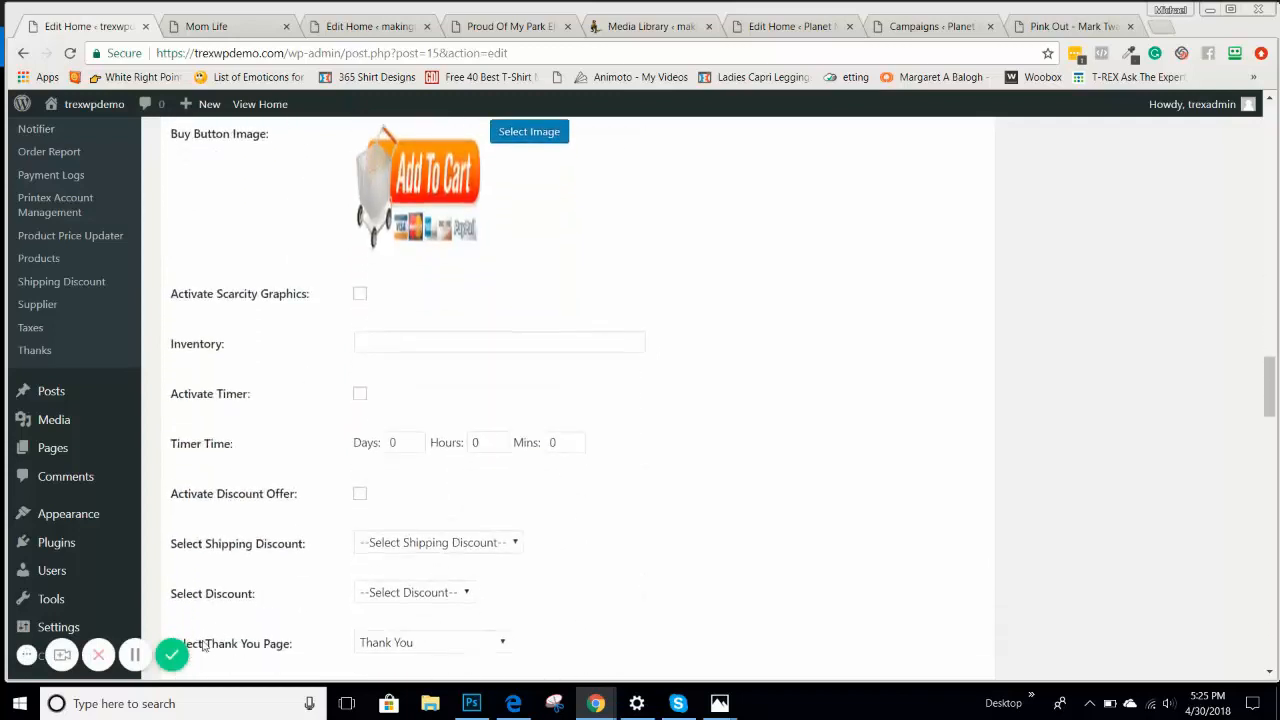
{"action": "left_click", "coordinate": [135, 655]}
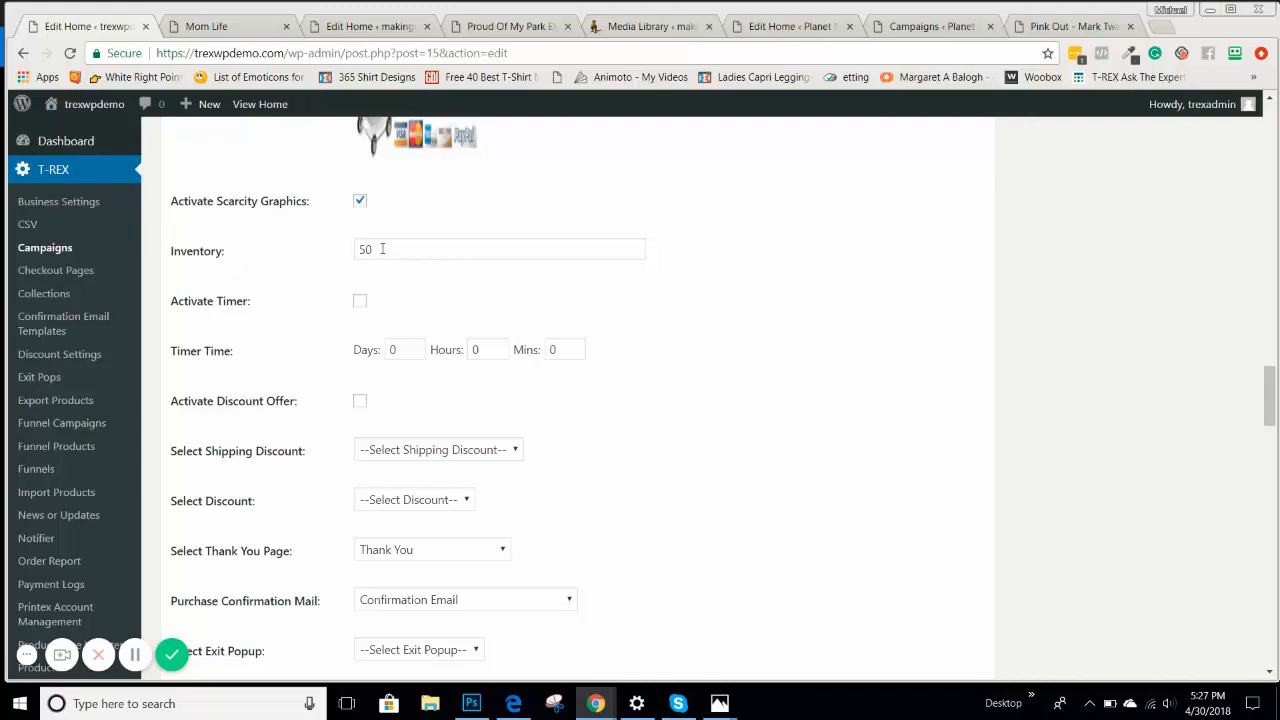
{"action": "left_click_drag", "start_coordinate": [382, 249], "coordinate": [350, 258]}
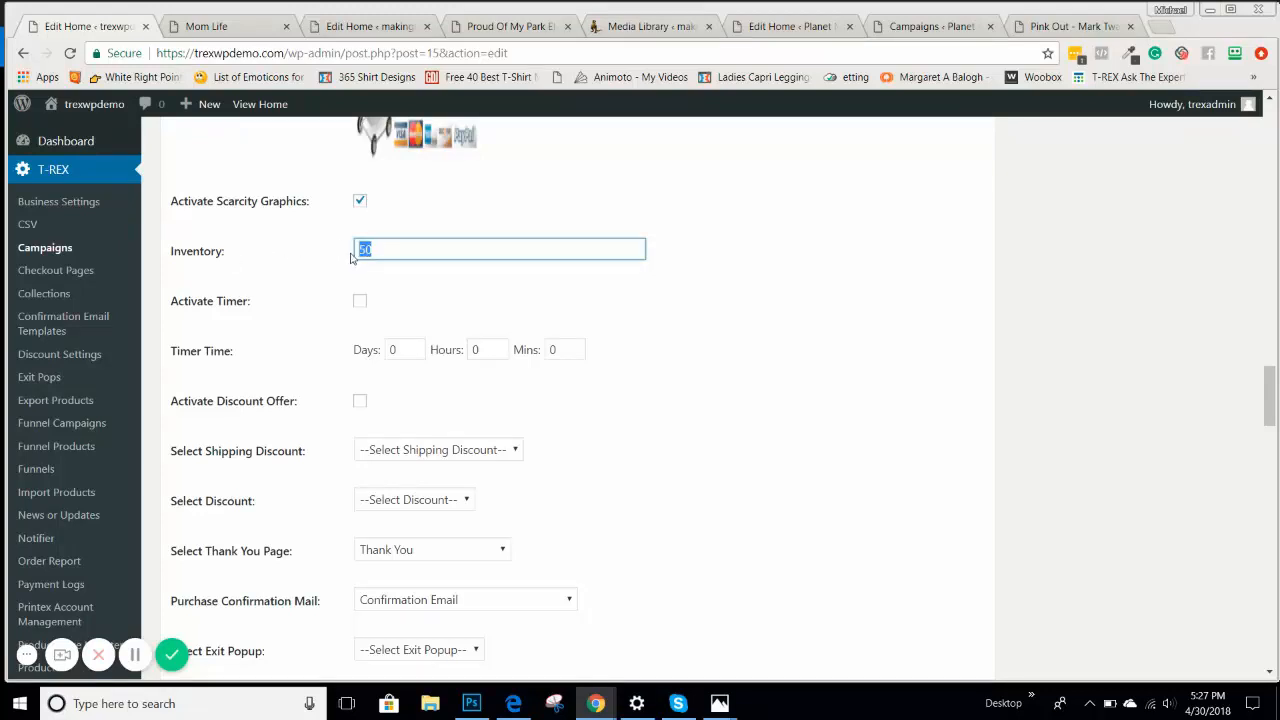
{"action": "type", "text": "30"}
Step: Update the Mom Life campaign and reload its shop page to apply the new inventory
{"action": "left_click_drag", "start_coordinate": [1268, 396], "coordinate": [1260, 172]}
{"action": "scroll", "coordinate": [1260, 172], "scroll_direction": "up", "scroll_amount": 5}
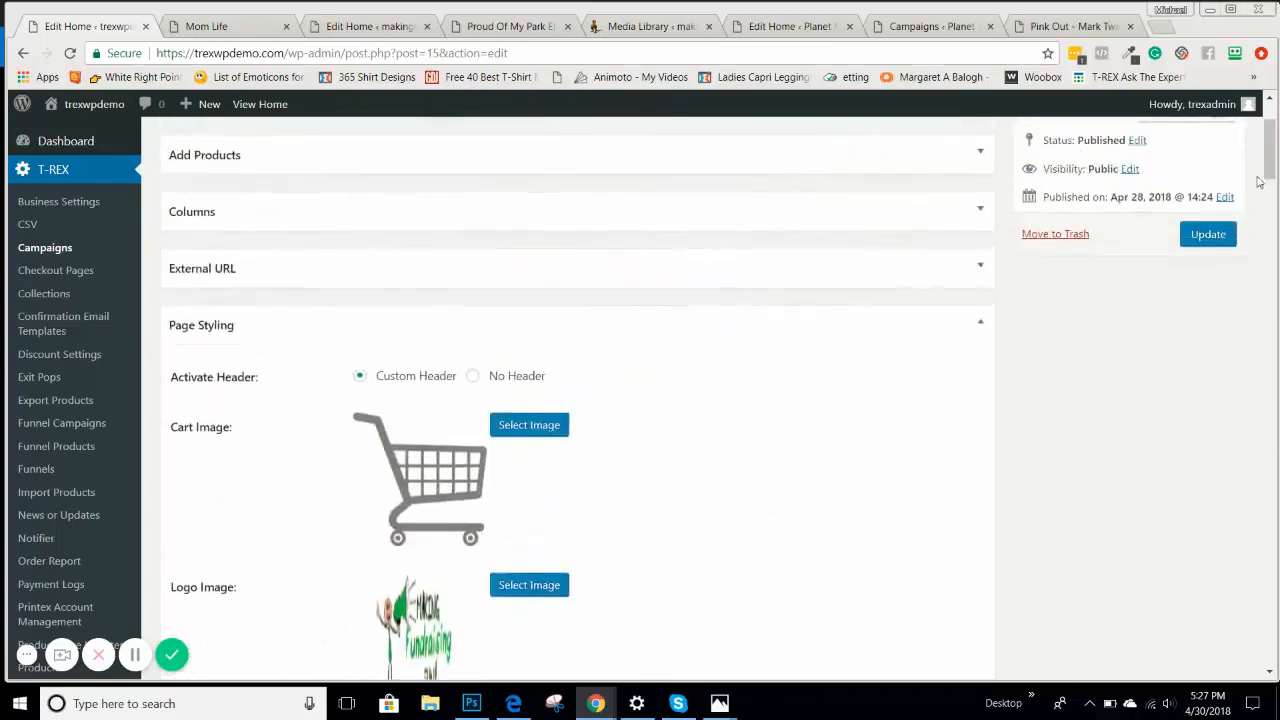
{"action": "left_click", "coordinate": [1207, 240]}
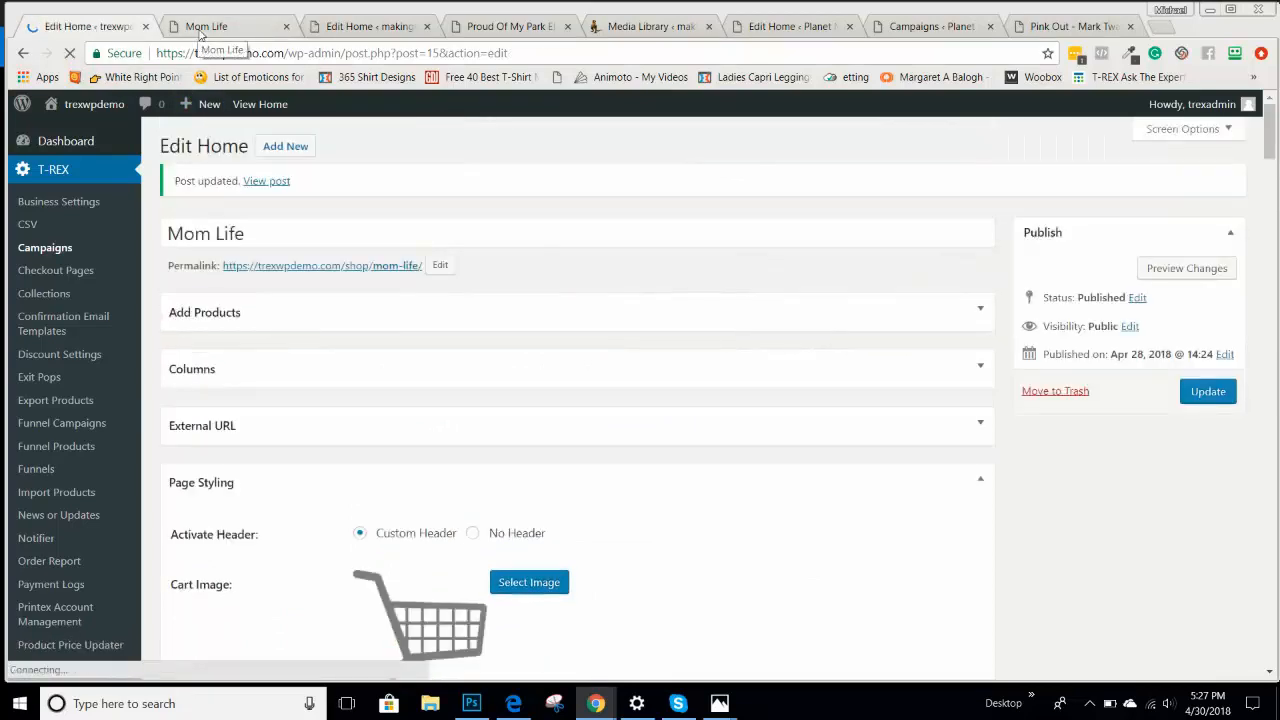
{"action": "left_click", "coordinate": [205, 27]}
{"action": "left_click", "coordinate": [66, 62]}
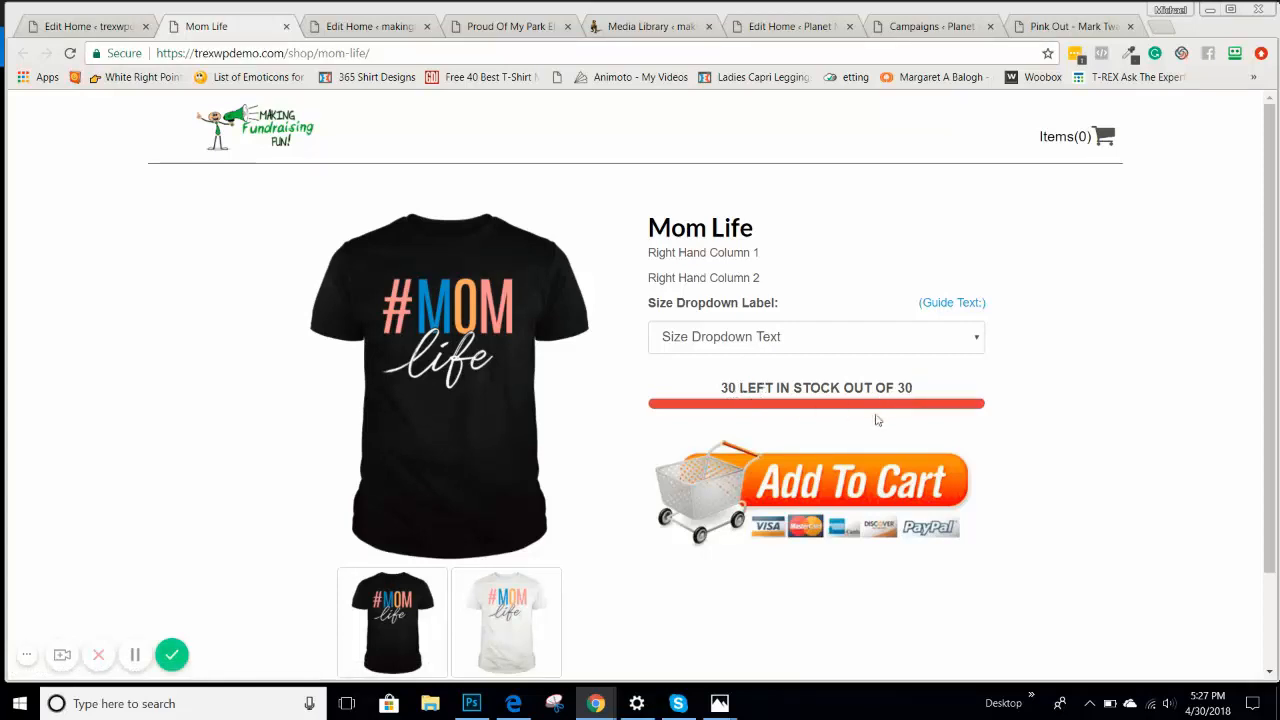
Step: Return to the campaign's Page Styling settings and compare the Inventory value with the shop page's stock bar
{"action": "left_click", "coordinate": [110, 27]}
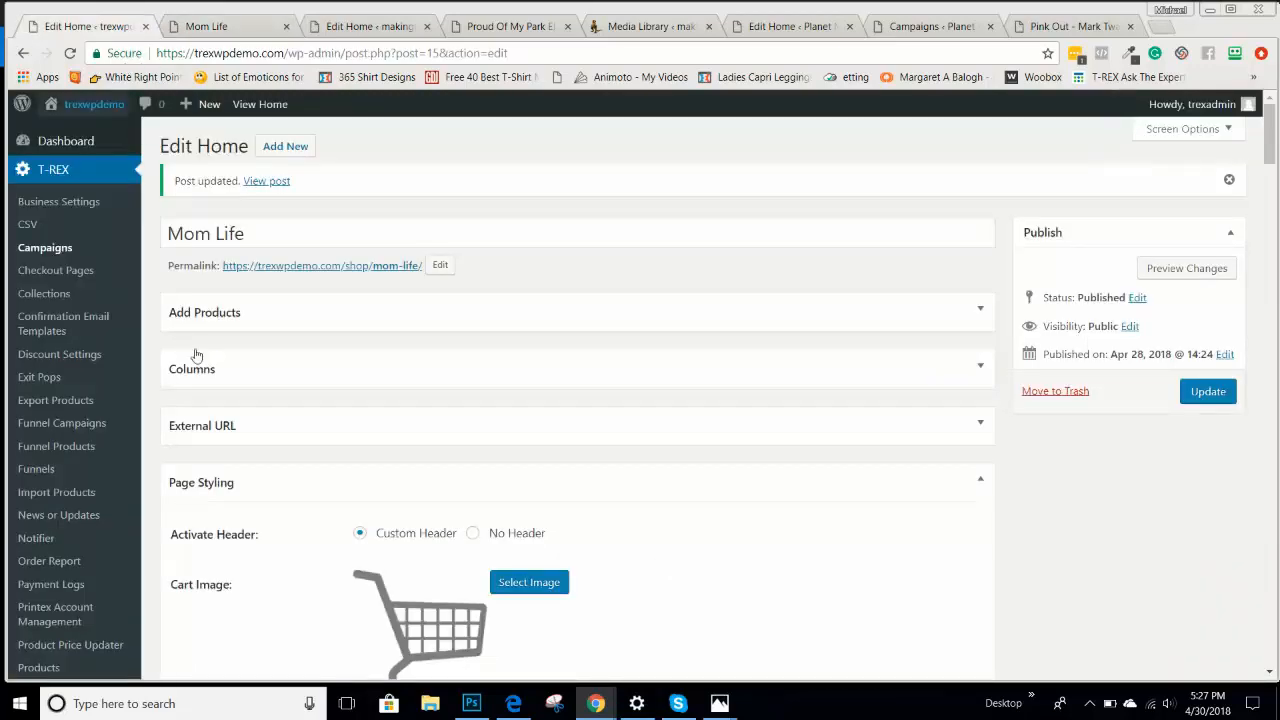
{"action": "scroll", "coordinate": [220, 390], "scroll_direction": "down", "scroll_amount": 20}
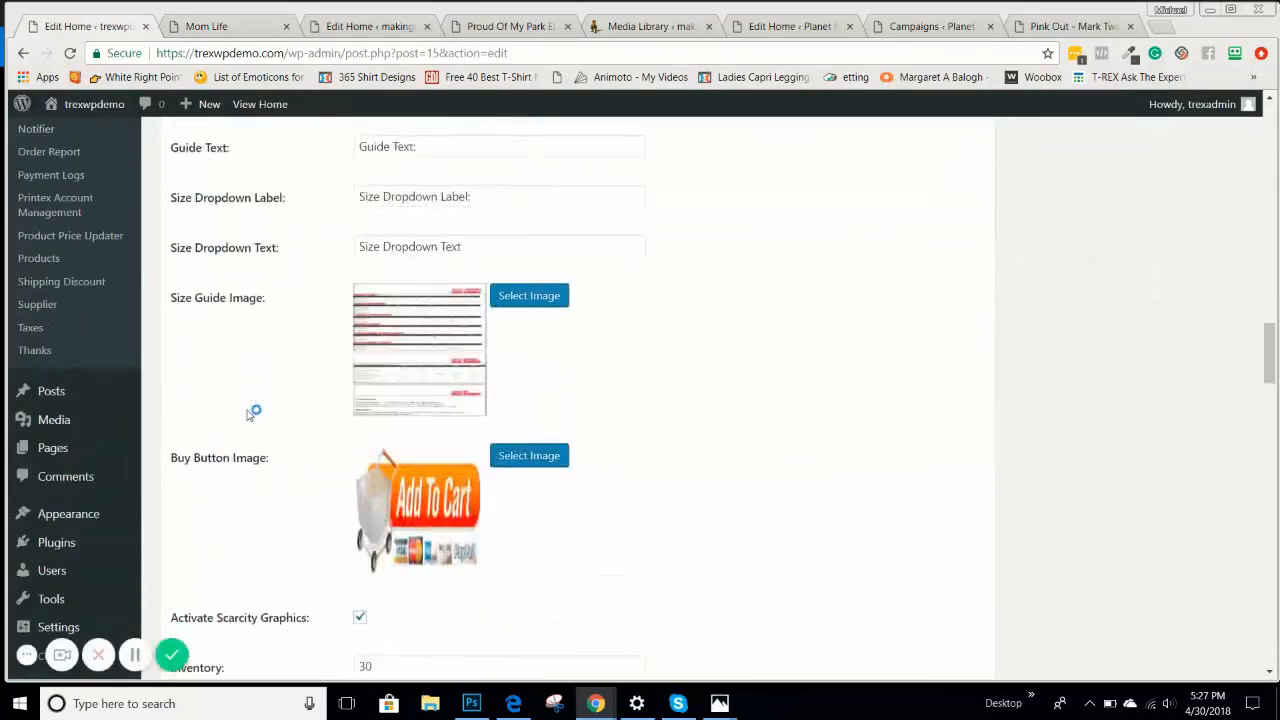
{"action": "scroll", "coordinate": [250, 413], "scroll_direction": "down", "scroll_amount": 4}
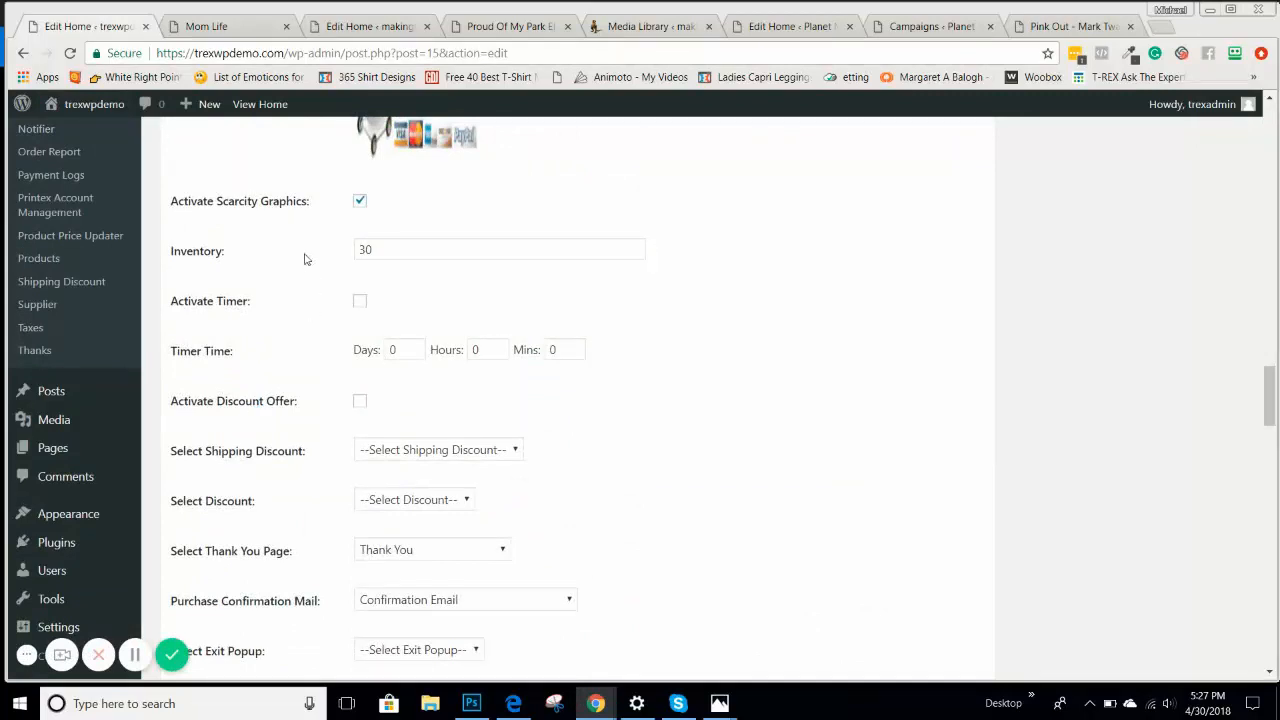
{"action": "left_click_drag", "start_coordinate": [372, 249], "coordinate": [350, 254]}
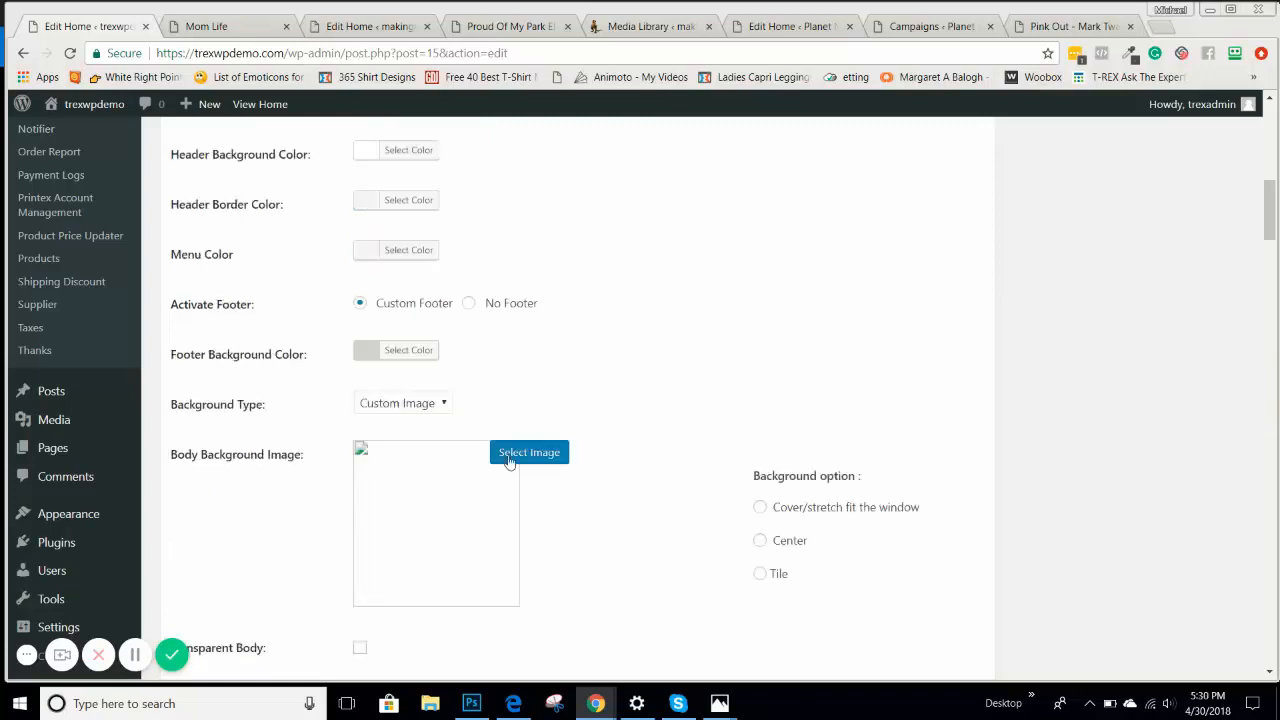
{"action": "scroll", "coordinate": [530, 436], "scroll_direction": "up", "scroll_amount": 2}
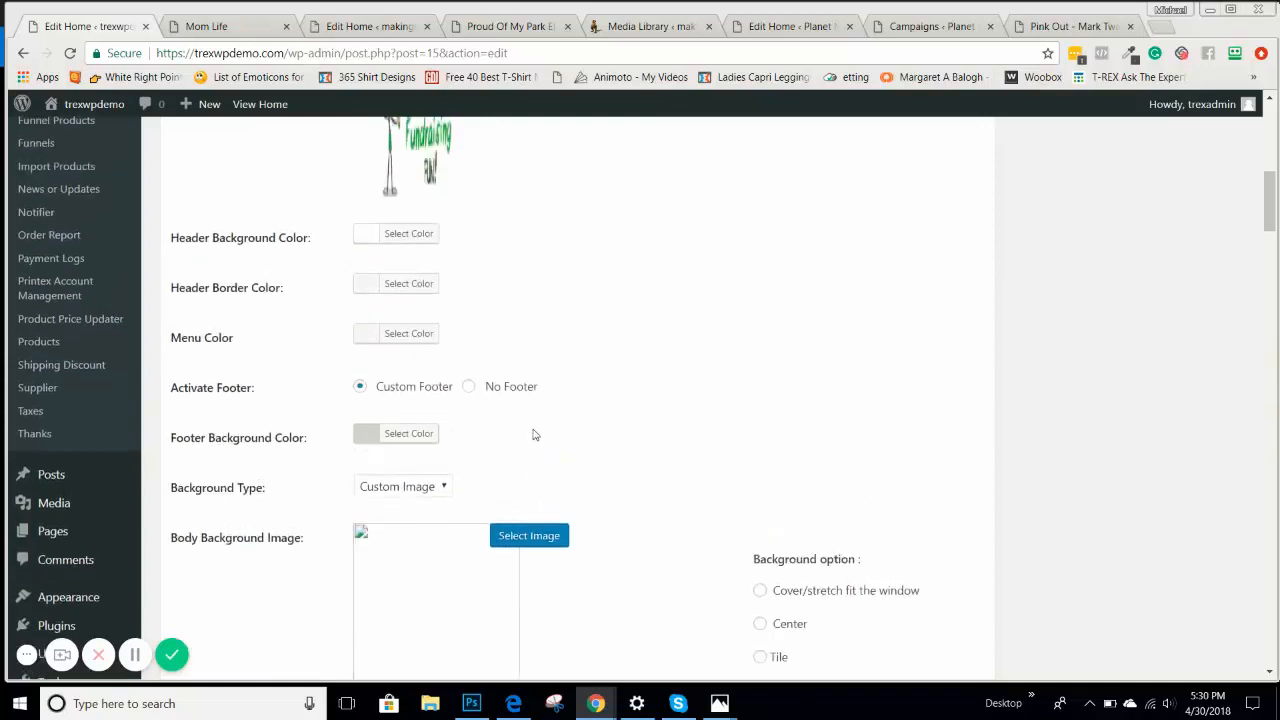
{"action": "scroll", "coordinate": [540, 430], "scroll_direction": "up", "scroll_amount": 2}
{"action": "scroll", "coordinate": [548, 426], "scroll_direction": "down", "scroll_amount": 6}
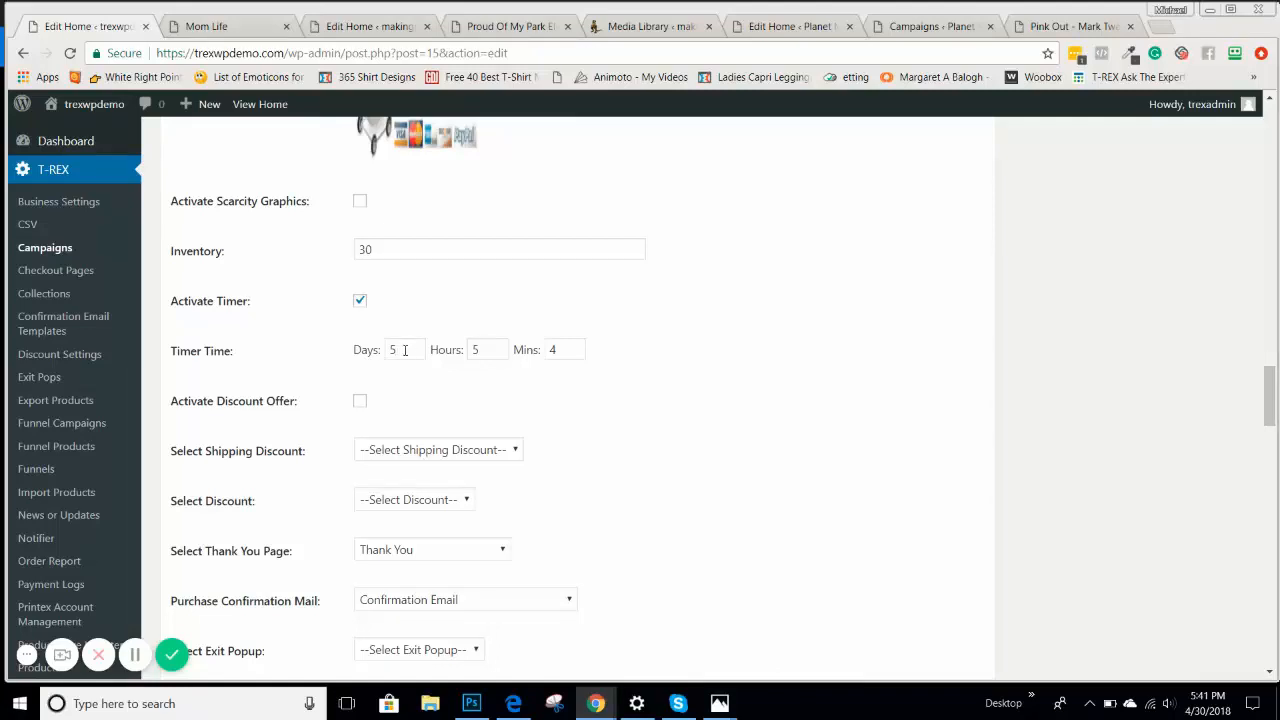
{"action": "left_click_drag", "start_coordinate": [1270, 412], "coordinate": [1270, 146]}
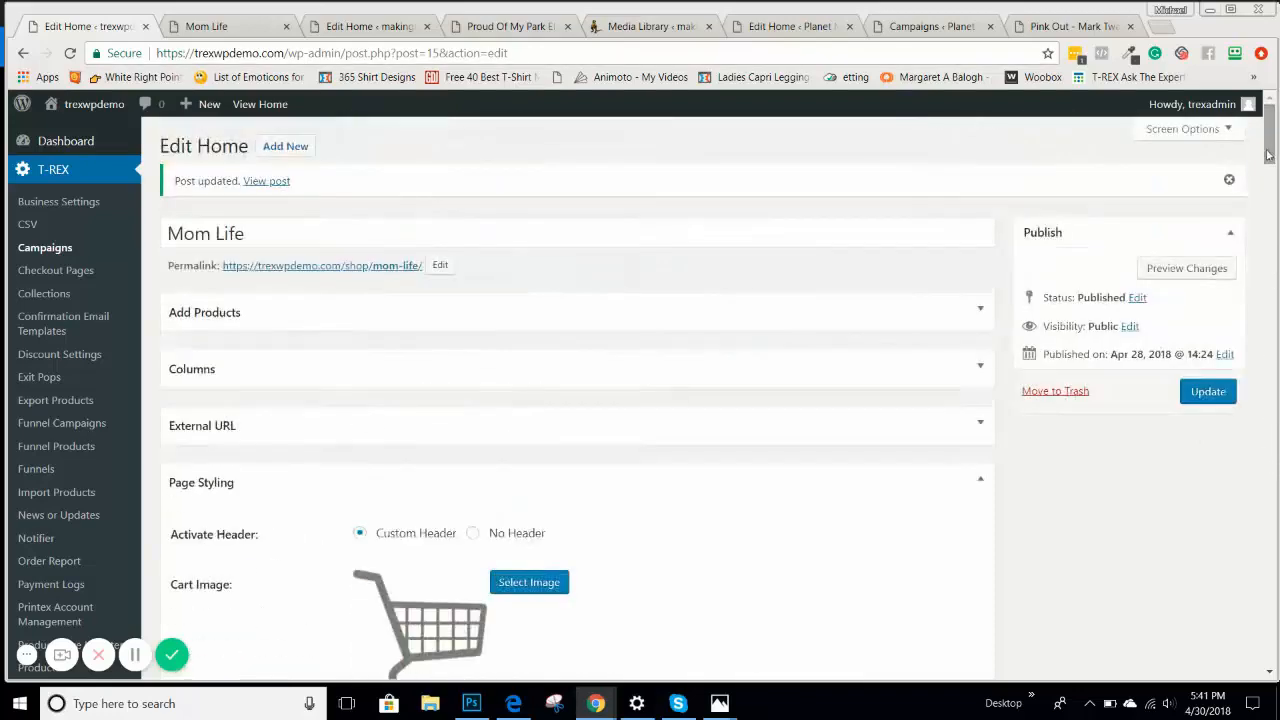
Step: Activate the discount offer with None as the shipping discount and 10% Off as the discount
{"action": "scroll", "coordinate": [1135, 421], "scroll_direction": "down", "scroll_amount": 20}
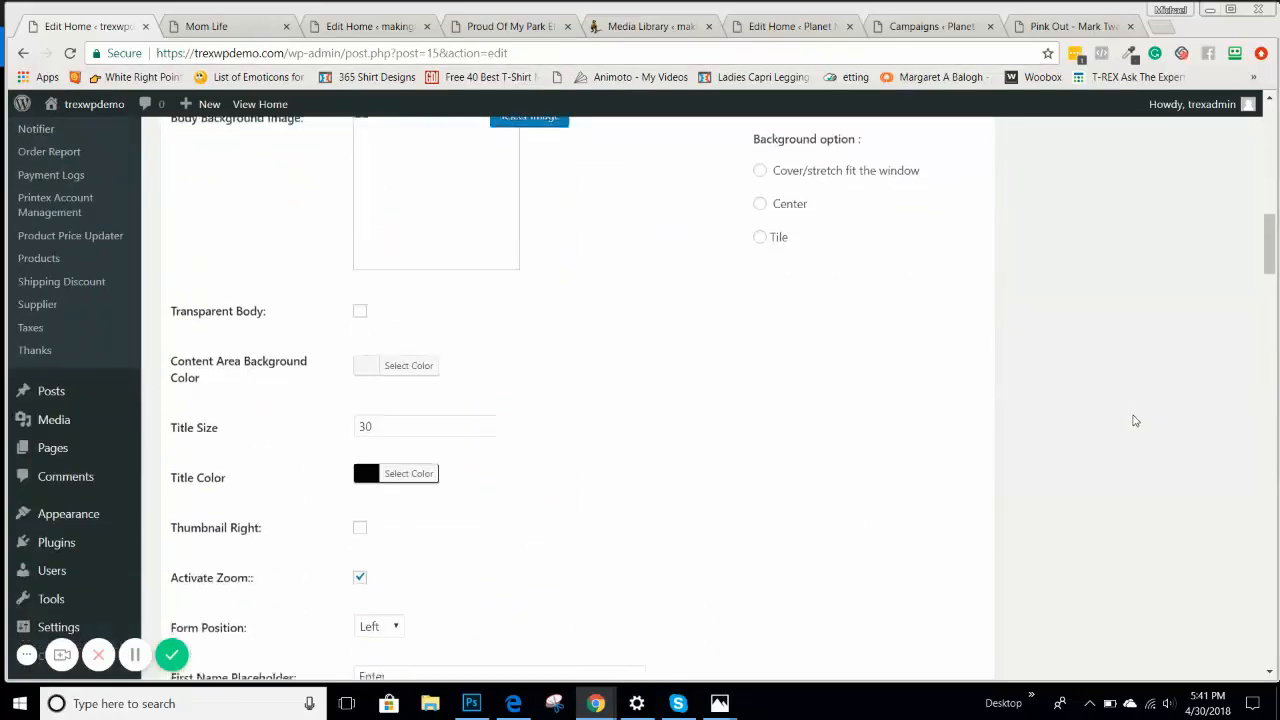
{"action": "scroll", "coordinate": [1135, 421], "scroll_direction": "down", "scroll_amount": 12}
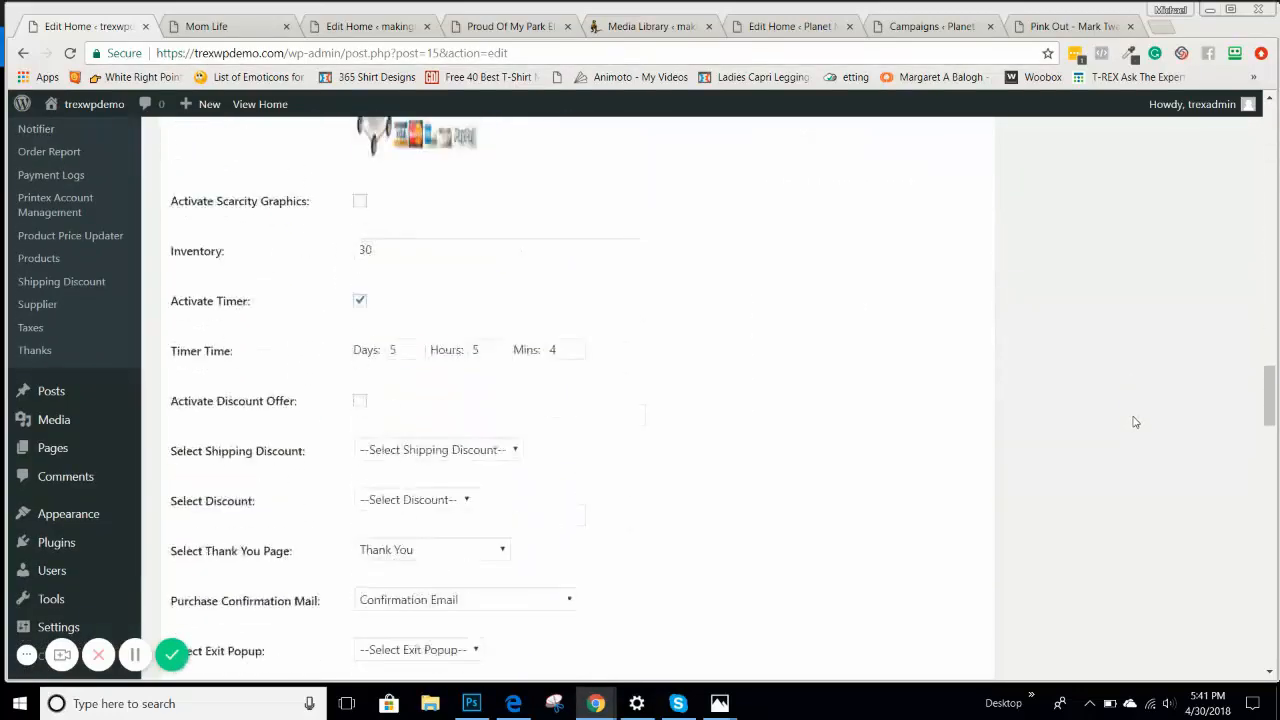
{"action": "left_click", "coordinate": [361, 402]}
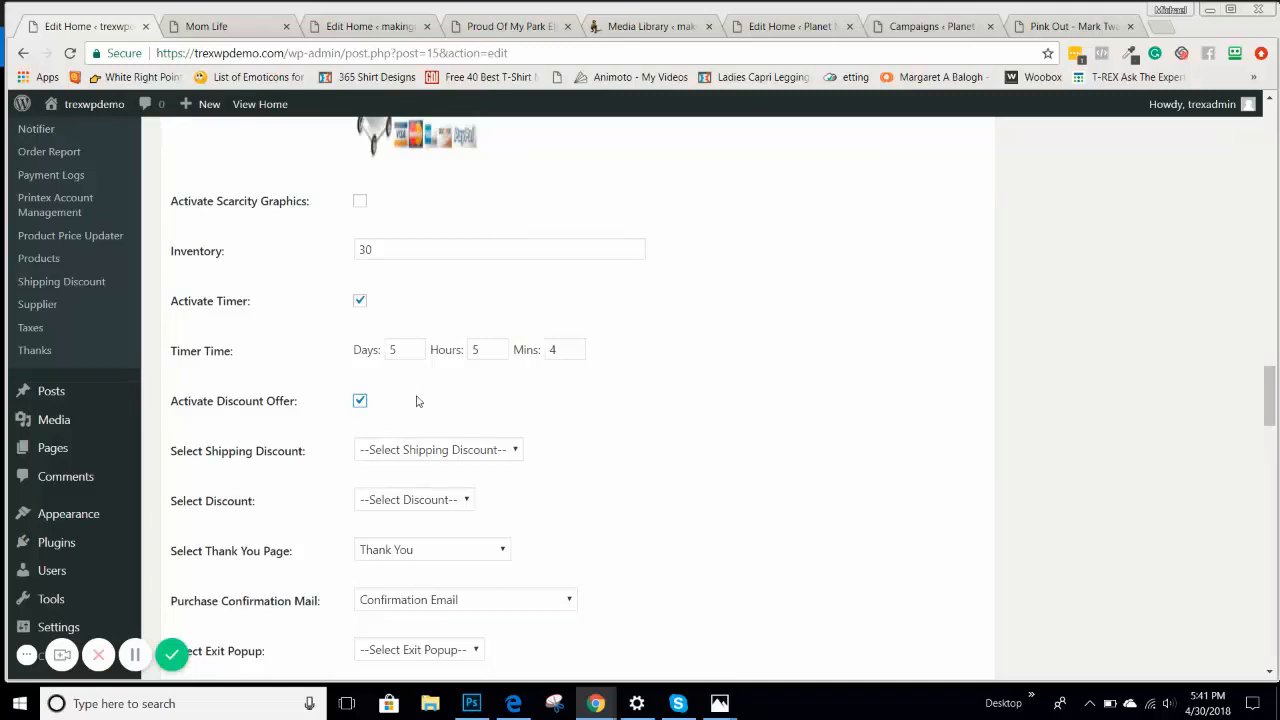
{"action": "left_click", "coordinate": [410, 450]}
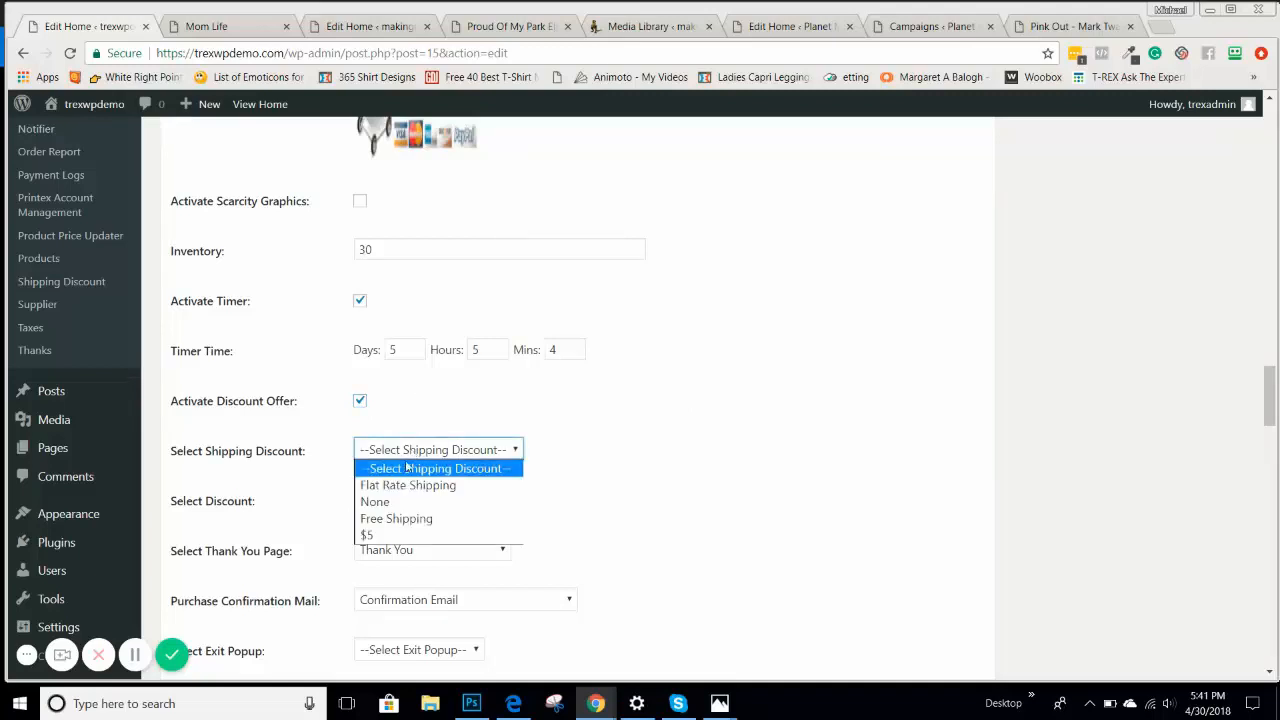
{"action": "left_click", "coordinate": [478, 418]}
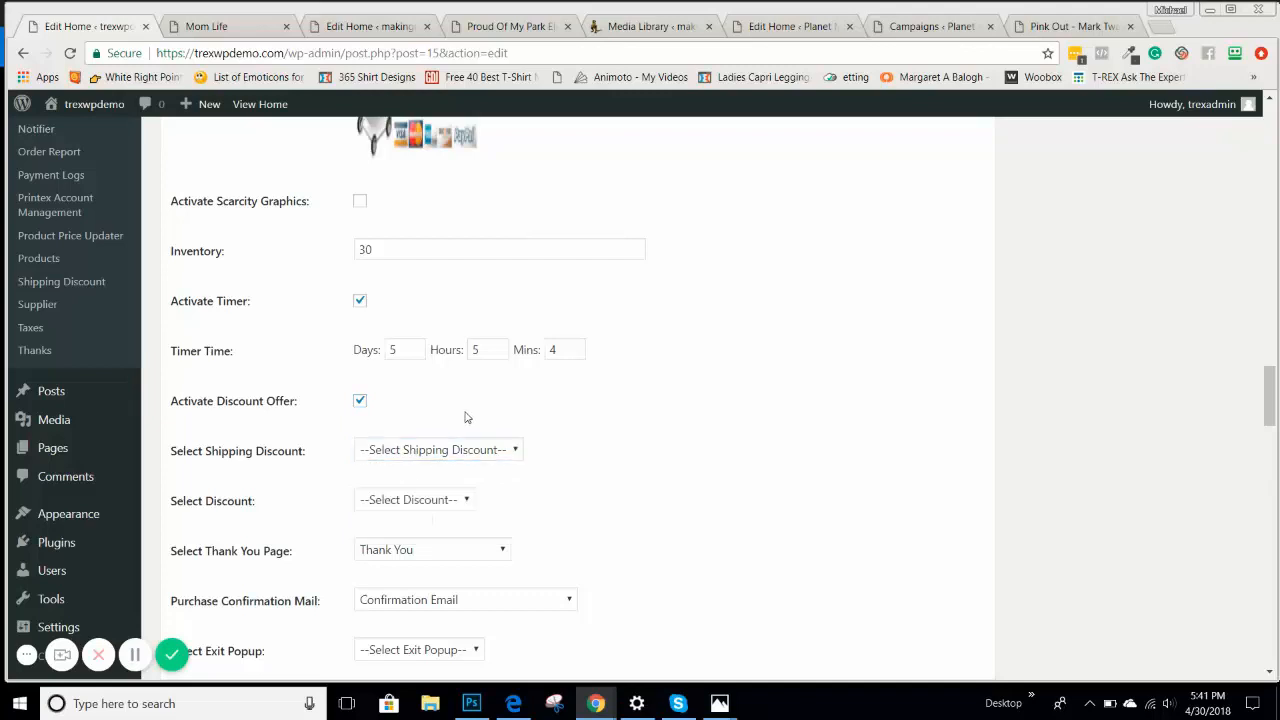
{"action": "left_click", "coordinate": [408, 451]}
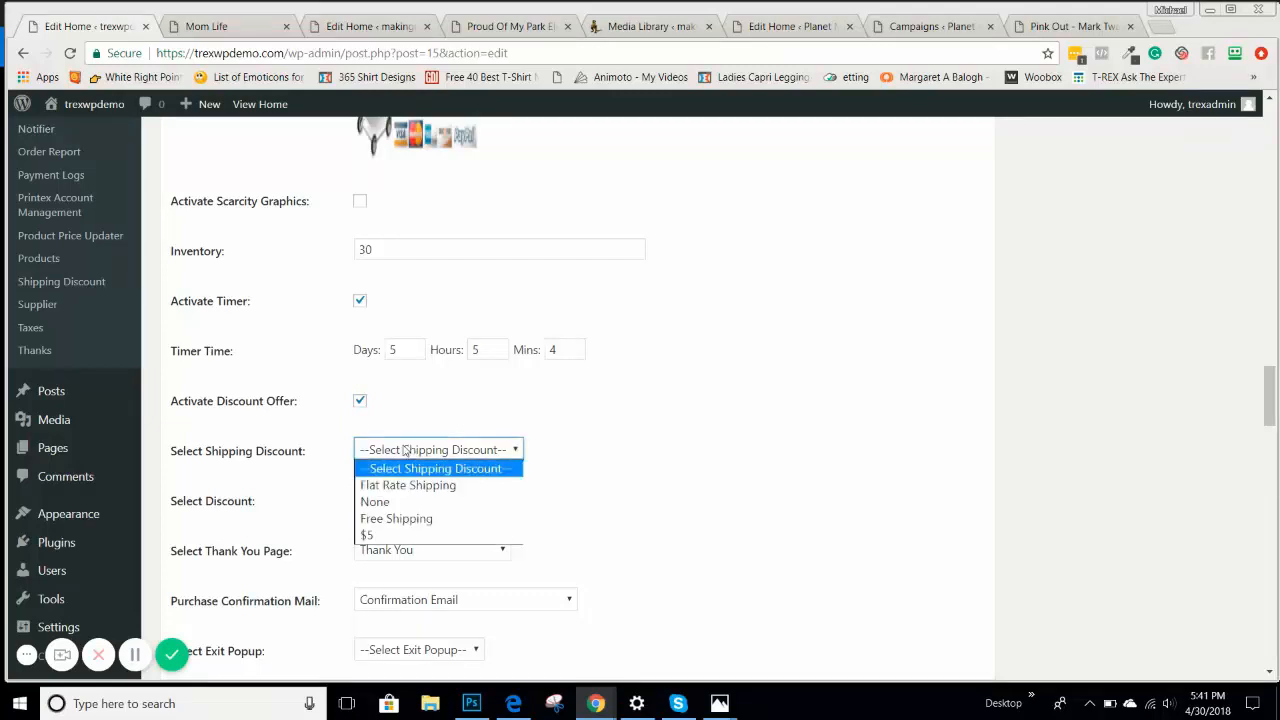
{"action": "left_click", "coordinate": [418, 502]}
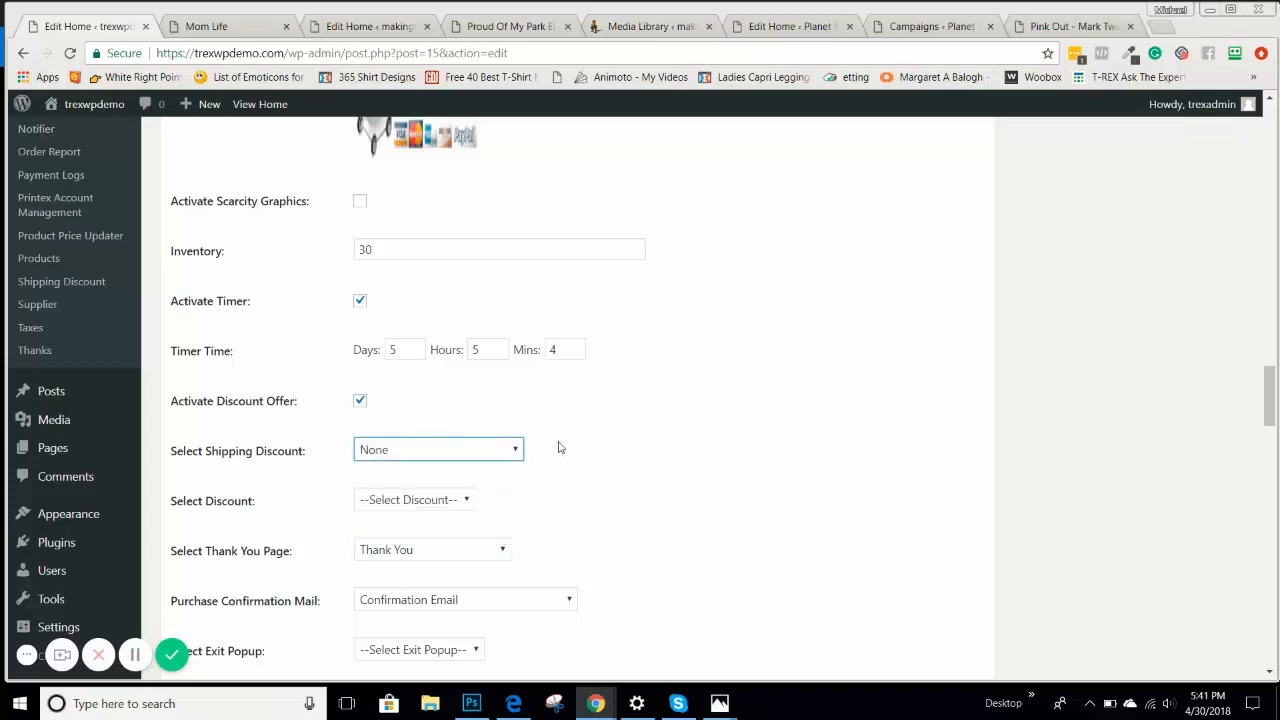
{"action": "left_click", "coordinate": [418, 499]}
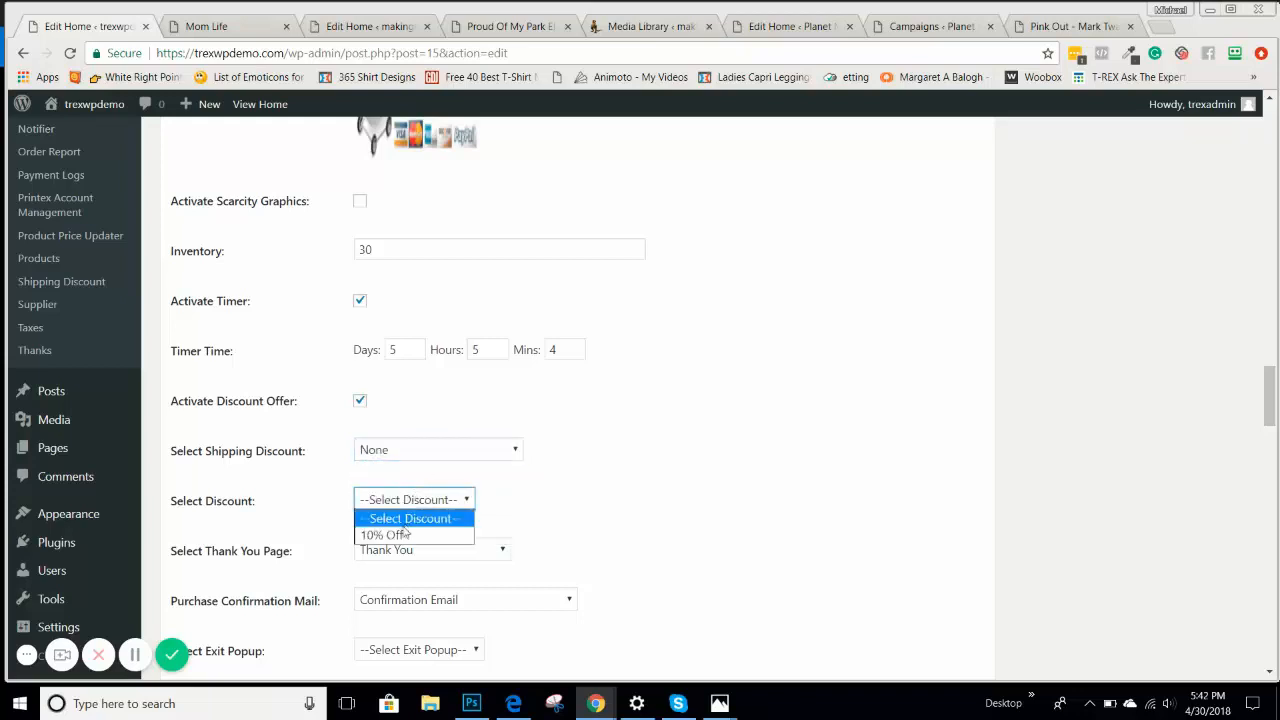
{"action": "left_click", "coordinate": [398, 536]}
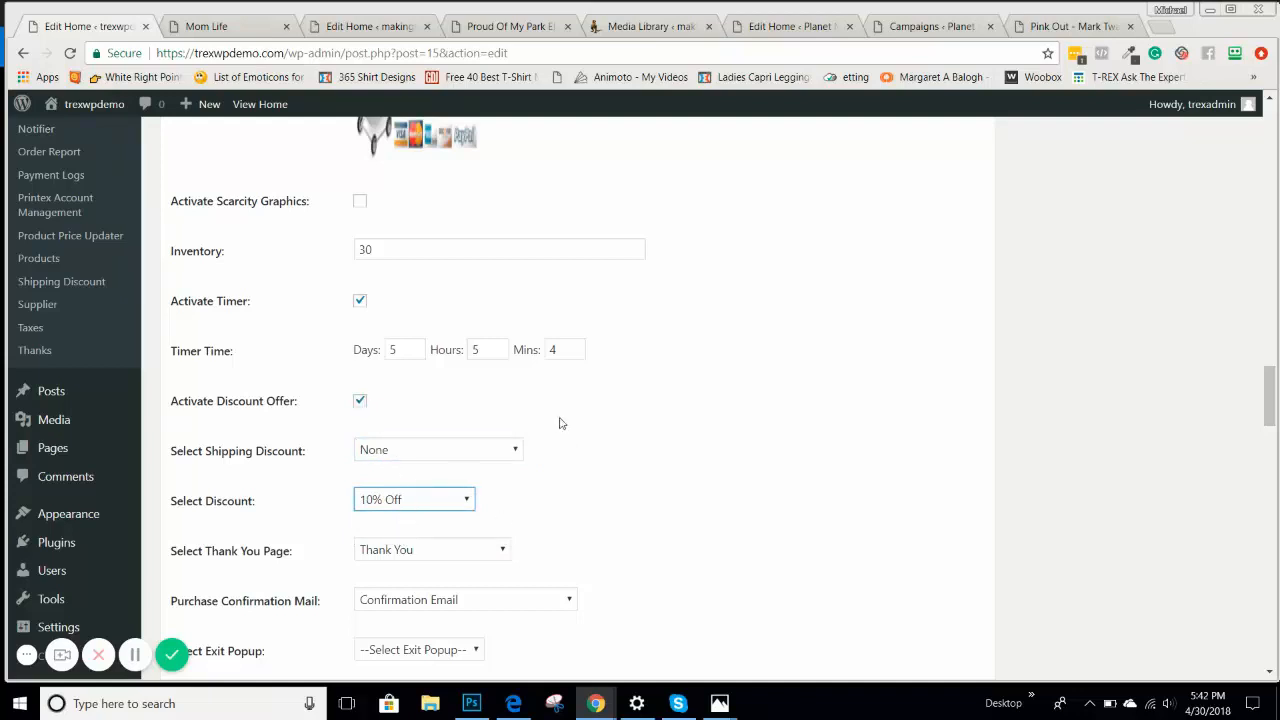
Step: Choose Thank You as the thank-you page and Confirmation Email as the purchase confirmation mail
{"action": "scroll", "coordinate": [560, 423], "scroll_direction": "down", "scroll_amount": 3}
{"action": "left_click", "coordinate": [412, 306]}
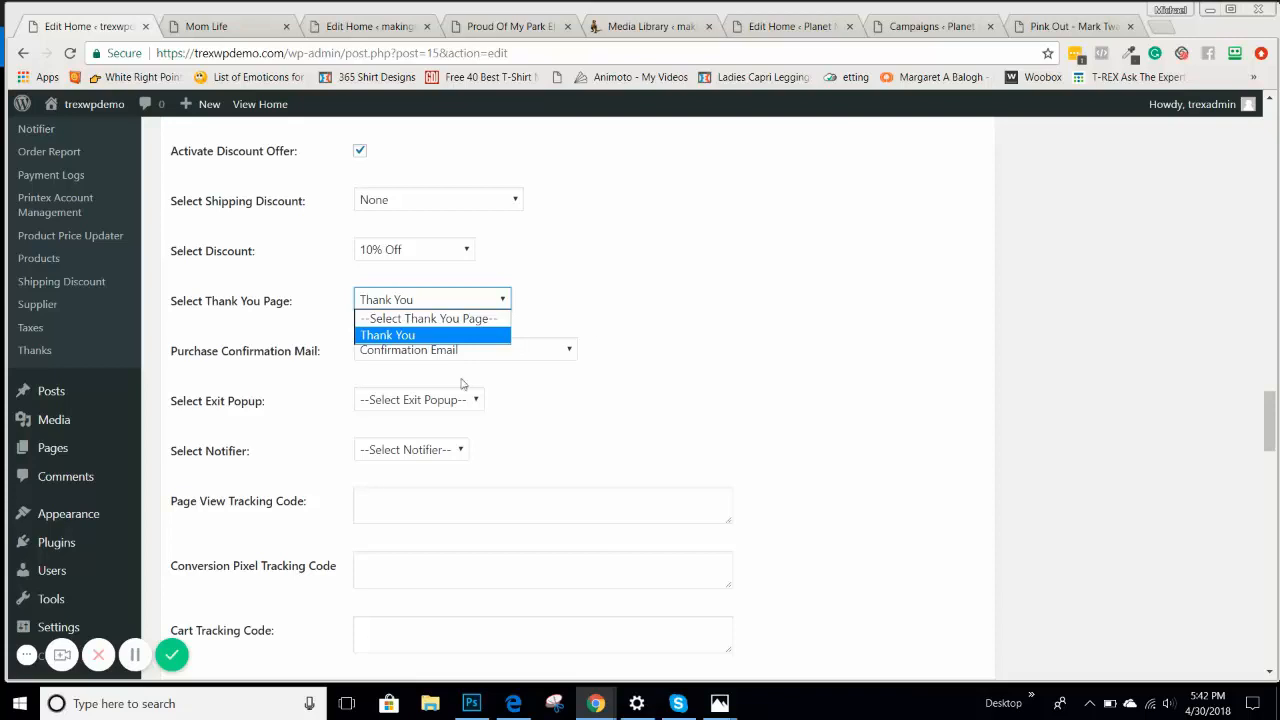
{"action": "left_click", "coordinate": [668, 314]}
{"action": "left_click", "coordinate": [459, 310]}
{"action": "left_click", "coordinate": [599, 291]}
{"action": "left_click", "coordinate": [446, 308]}
{"action": "left_click", "coordinate": [425, 336]}
{"action": "left_click", "coordinate": [418, 350]}
{"action": "left_click", "coordinate": [395, 388]}
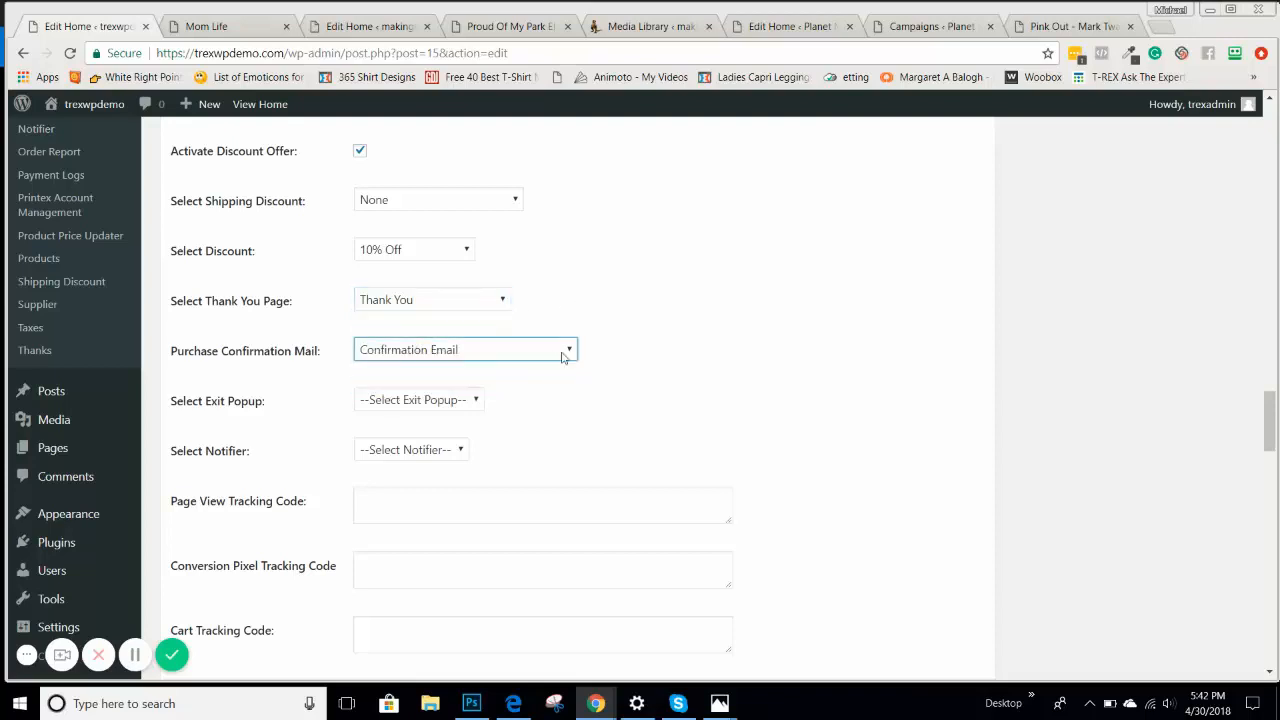
Step: View the available exit popup options without choosing one
{"action": "scroll", "coordinate": [571, 375], "scroll_direction": "down", "scroll_amount": 2}
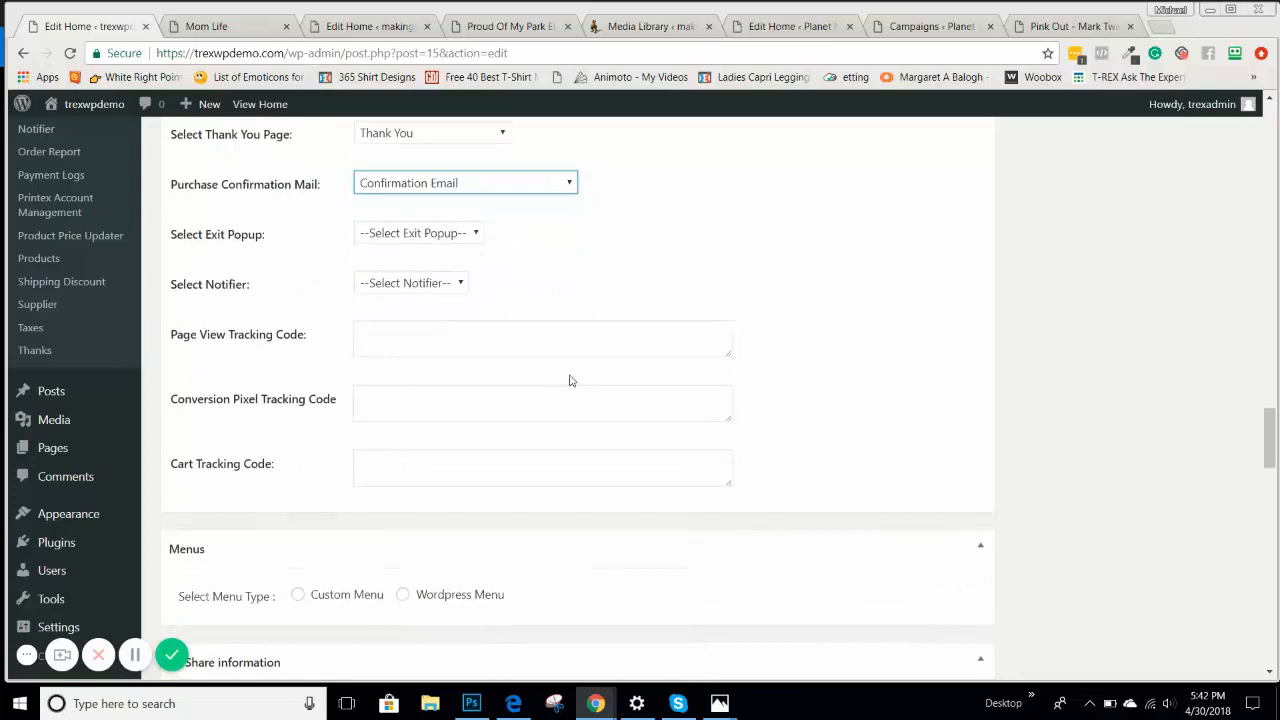
{"action": "left_click", "coordinate": [438, 244]}
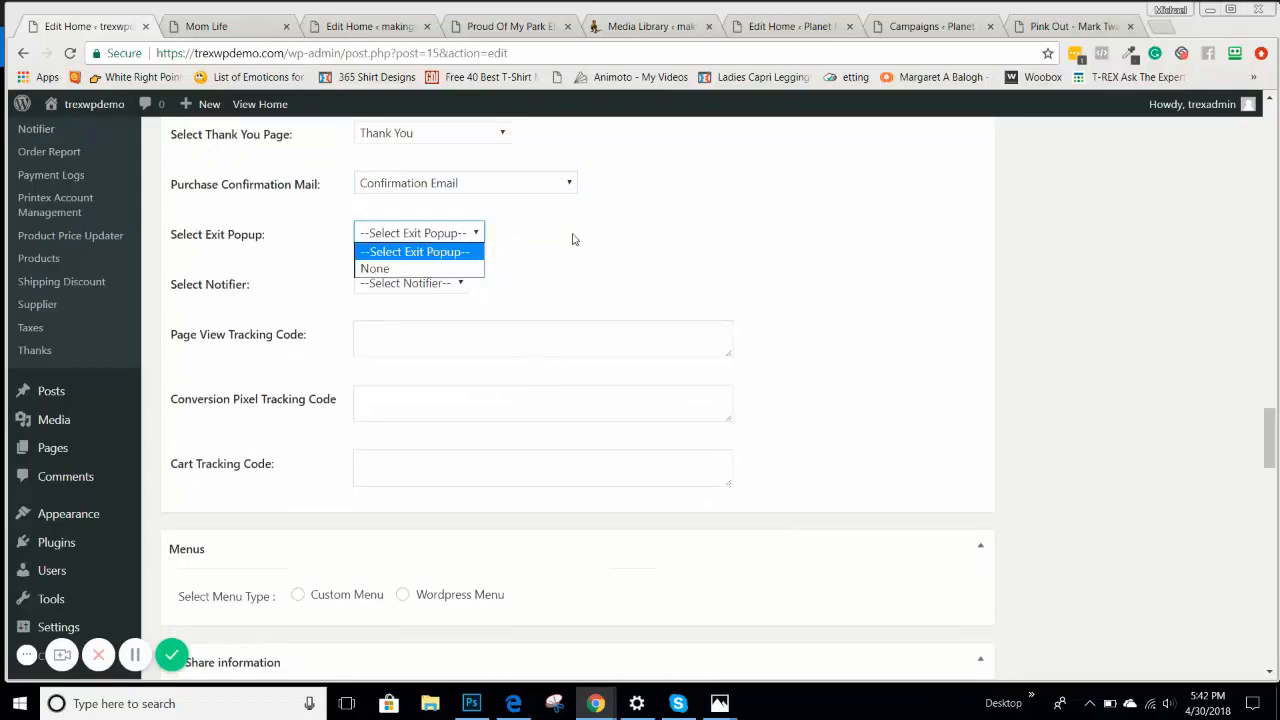
{"action": "left_click", "coordinate": [543, 243]}
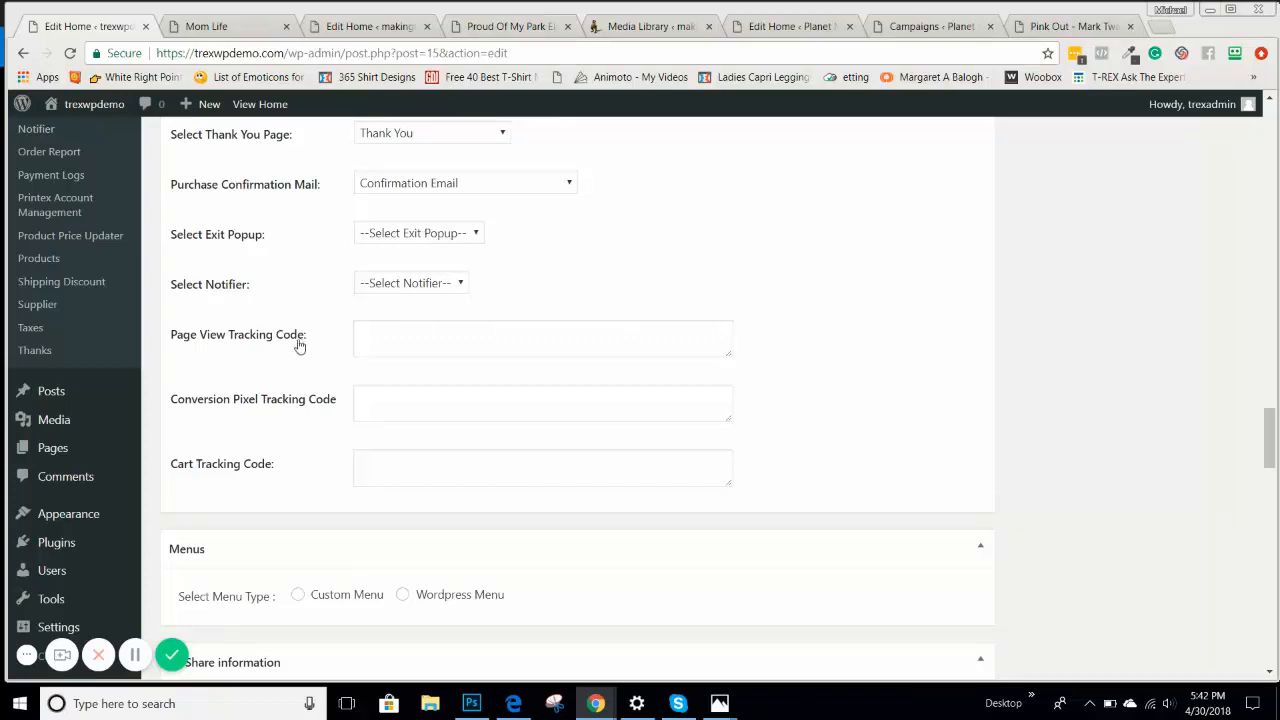
Step: Examine the Page View, Conversion Pixel and Cart tracking code fields, leaving them empty
{"action": "left_click", "coordinate": [378, 336]}
{"action": "left_click", "coordinate": [397, 400]}
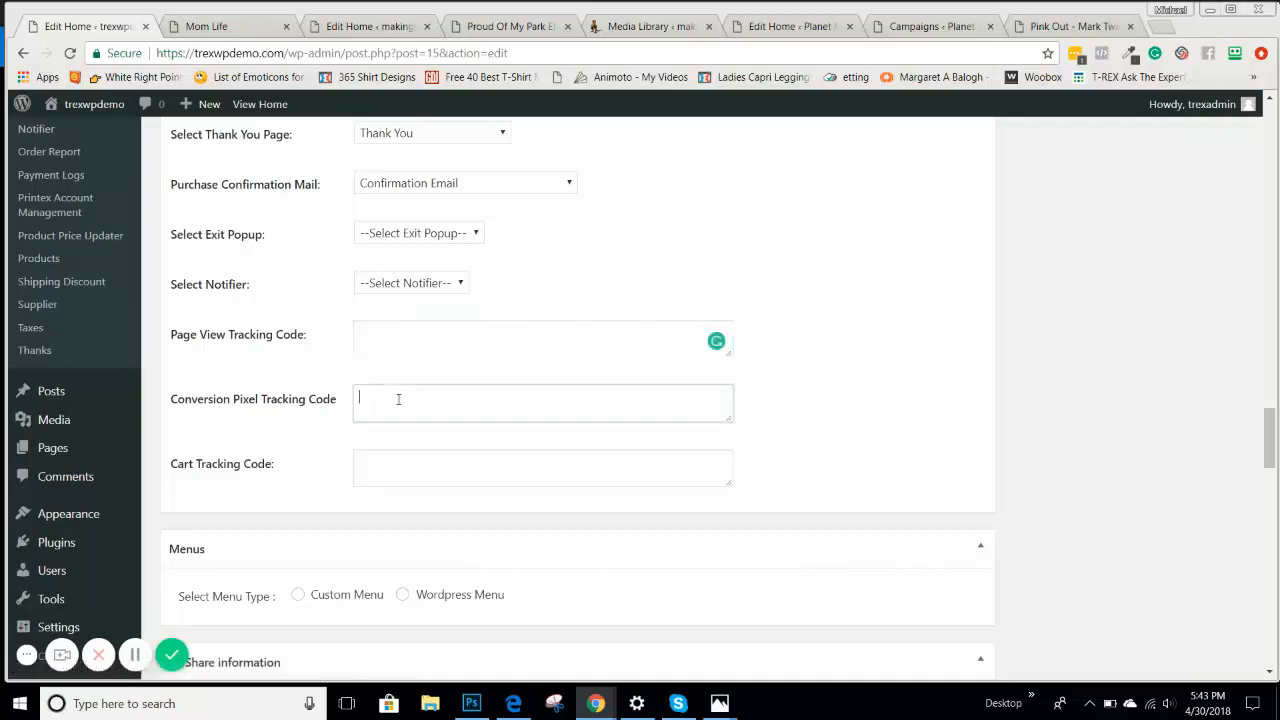
{"action": "left_click", "coordinate": [399, 464]}
{"action": "left_click", "coordinate": [405, 409]}
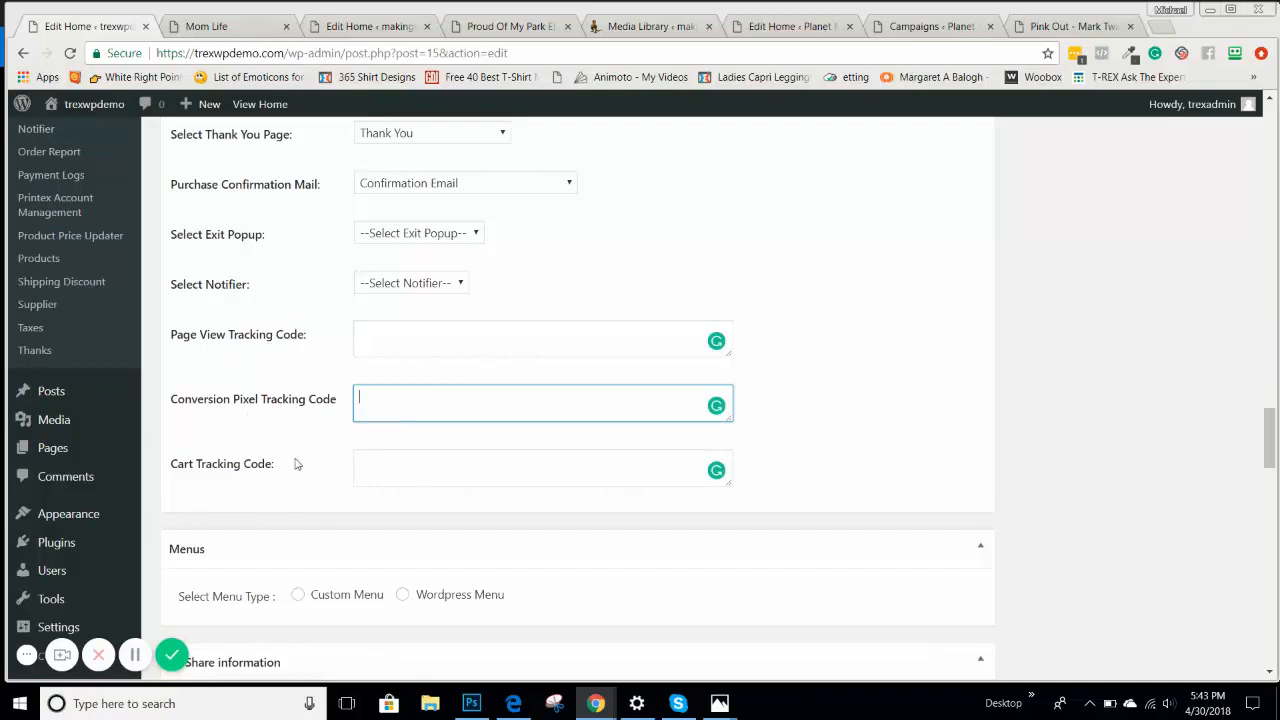
{"action": "left_click", "coordinate": [381, 471]}
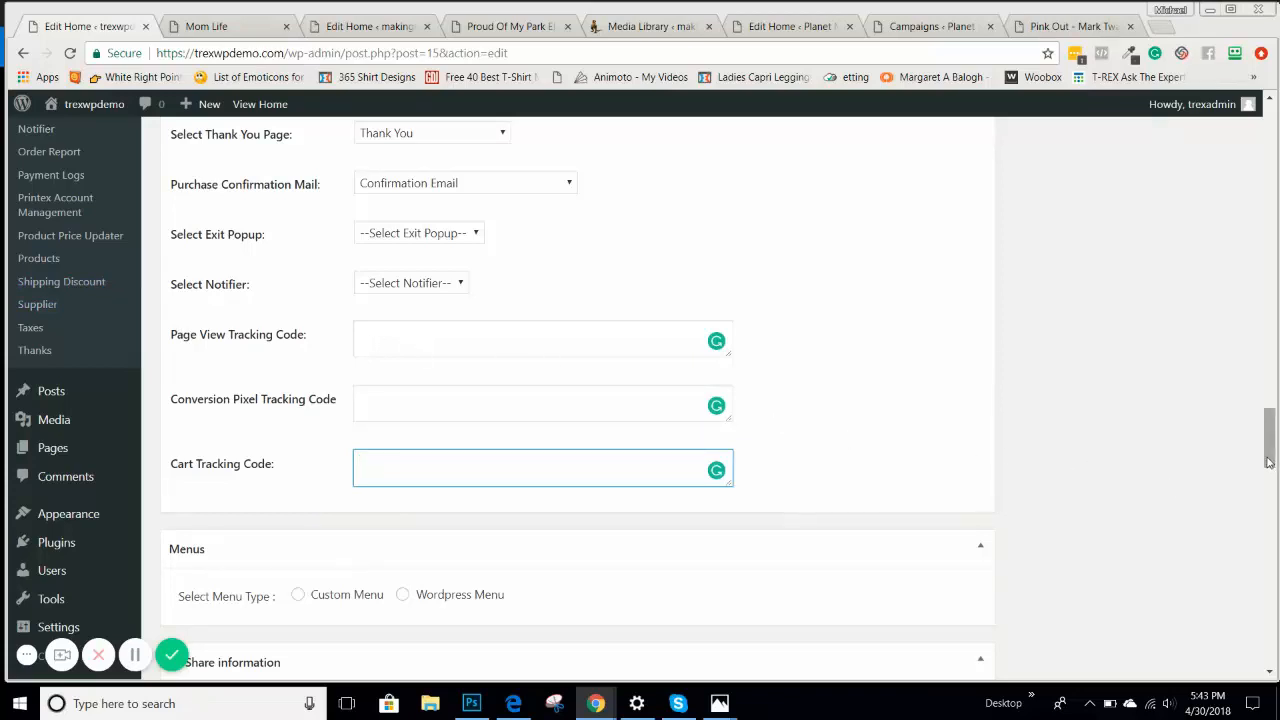
Step: Update the Mom Life campaign, then reload and inspect its shop page for the timer and discount offer changes
{"action": "left_click_drag", "start_coordinate": [1268, 462], "coordinate": [1268, 140]}
{"action": "left_click", "coordinate": [1212, 392]}
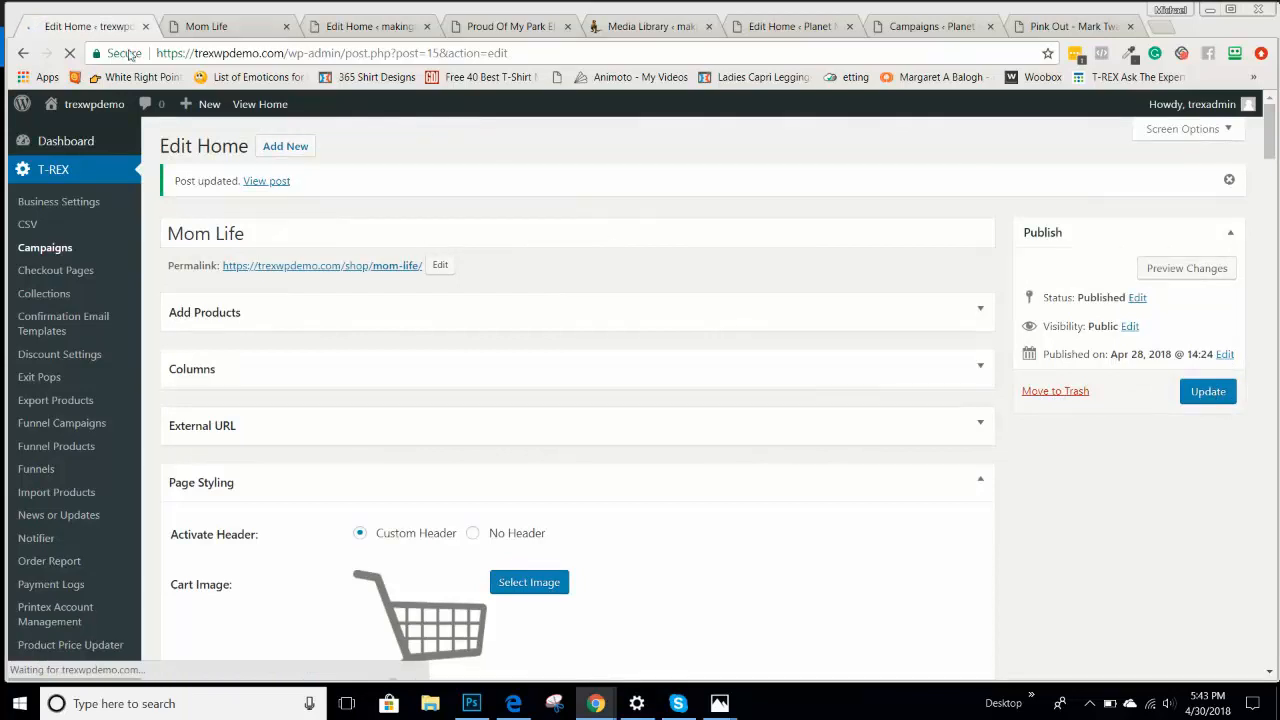
{"action": "left_click", "coordinate": [190, 27]}
{"action": "left_click", "coordinate": [70, 54]}
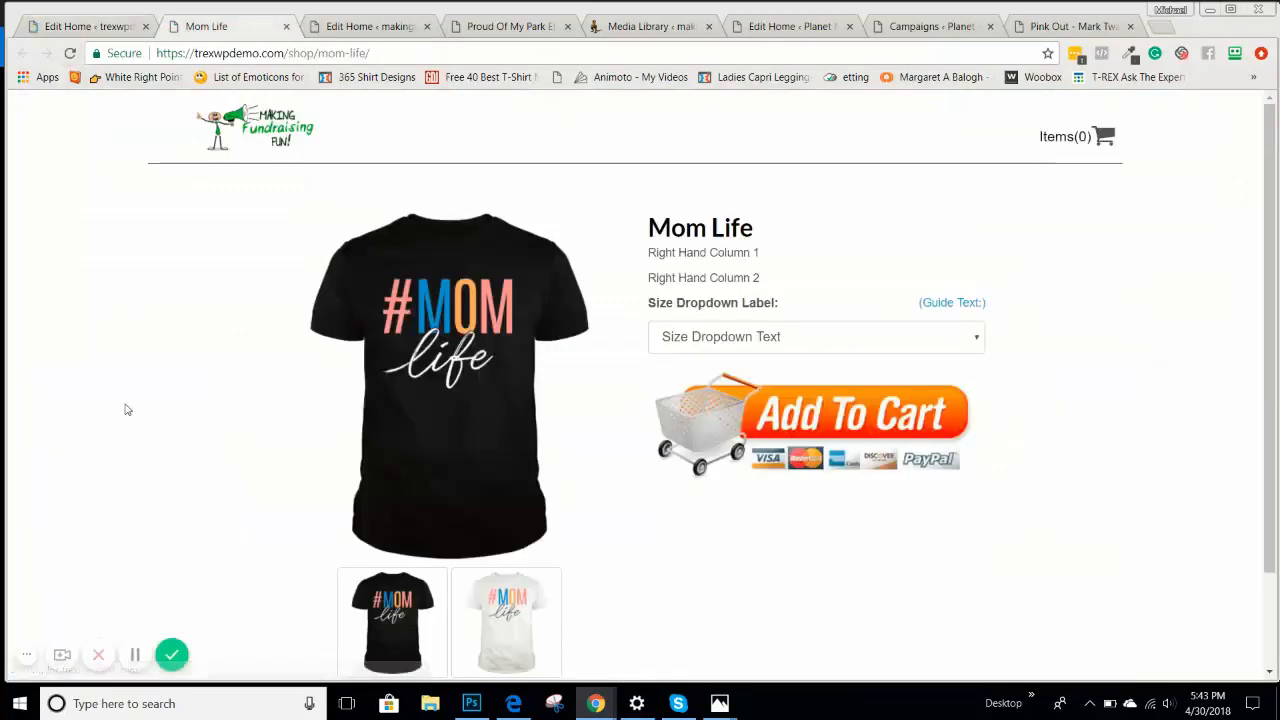
{"action": "scroll", "coordinate": [155, 393], "scroll_direction": "down", "scroll_amount": 1}
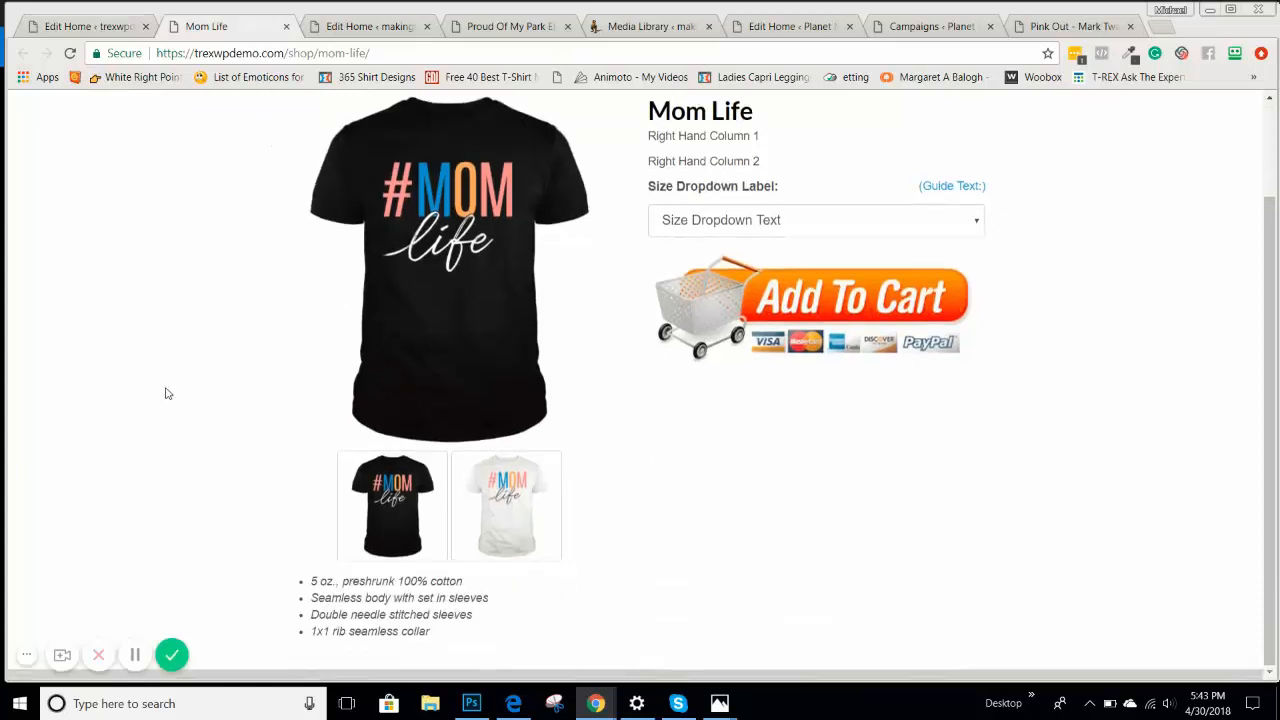
{"action": "scroll", "coordinate": [165, 350], "scroll_direction": "up", "scroll_amount": 1}
{"action": "left_click", "coordinate": [70, 54]}
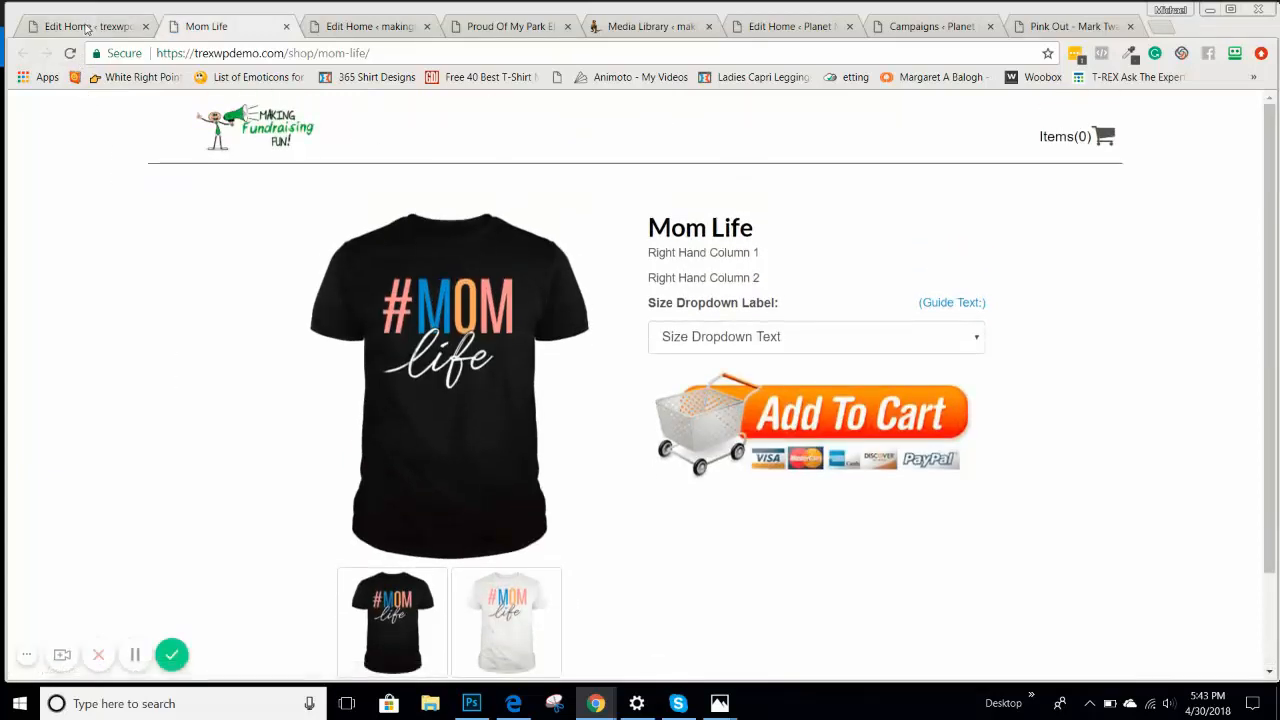
Step: Activate the scarcity graphics in the Mom Life campaign's Page Styling and glance at the shop page
{"action": "left_click", "coordinate": [90, 27]}
{"action": "scroll", "coordinate": [651, 351], "scroll_direction": "down", "scroll_amount": 20}
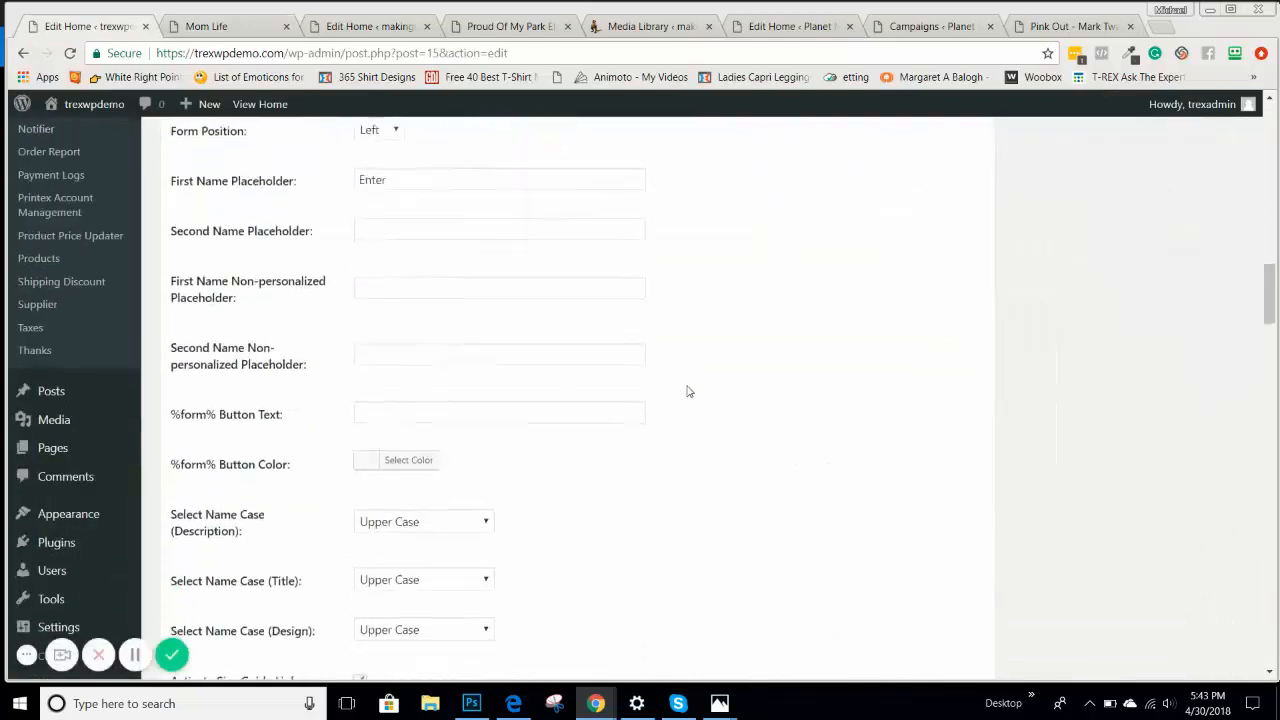
{"action": "scroll", "coordinate": [688, 391], "scroll_direction": "down", "scroll_amount": 10}
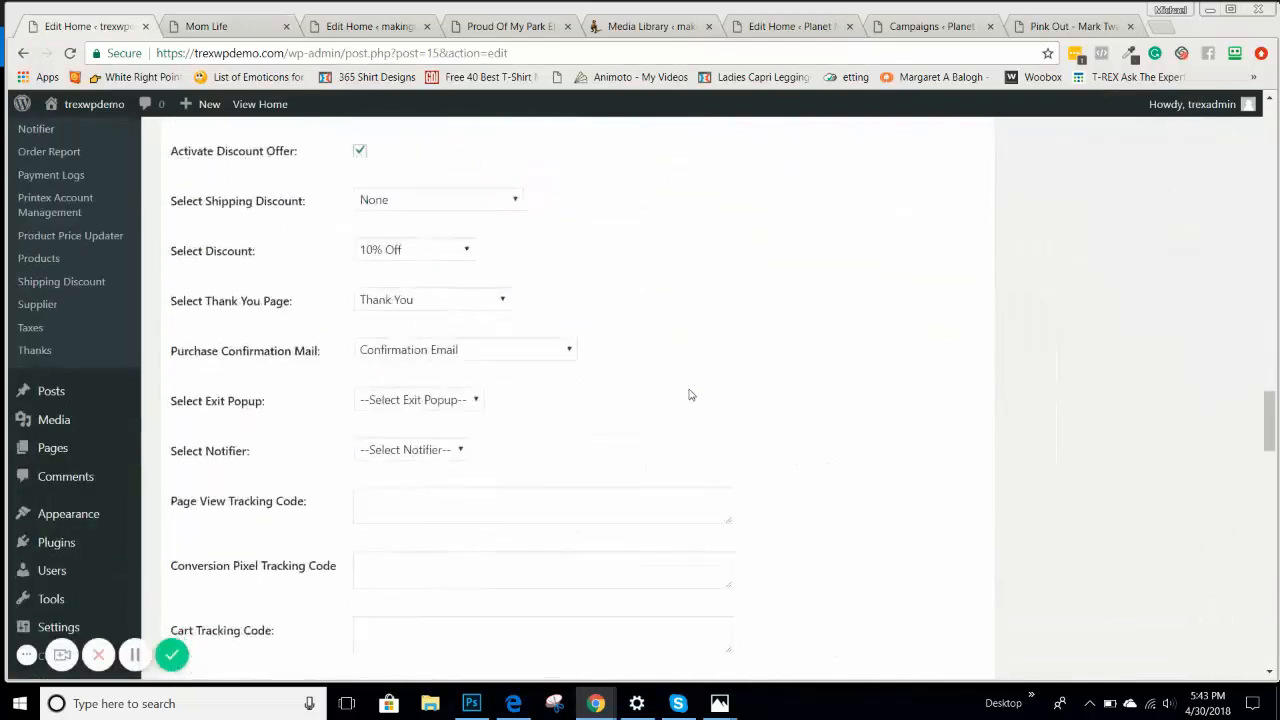
{"action": "scroll", "coordinate": [688, 394], "scroll_direction": "down", "scroll_amount": 1}
{"action": "scroll", "coordinate": [688, 394], "scroll_direction": "up", "scroll_amount": 4}
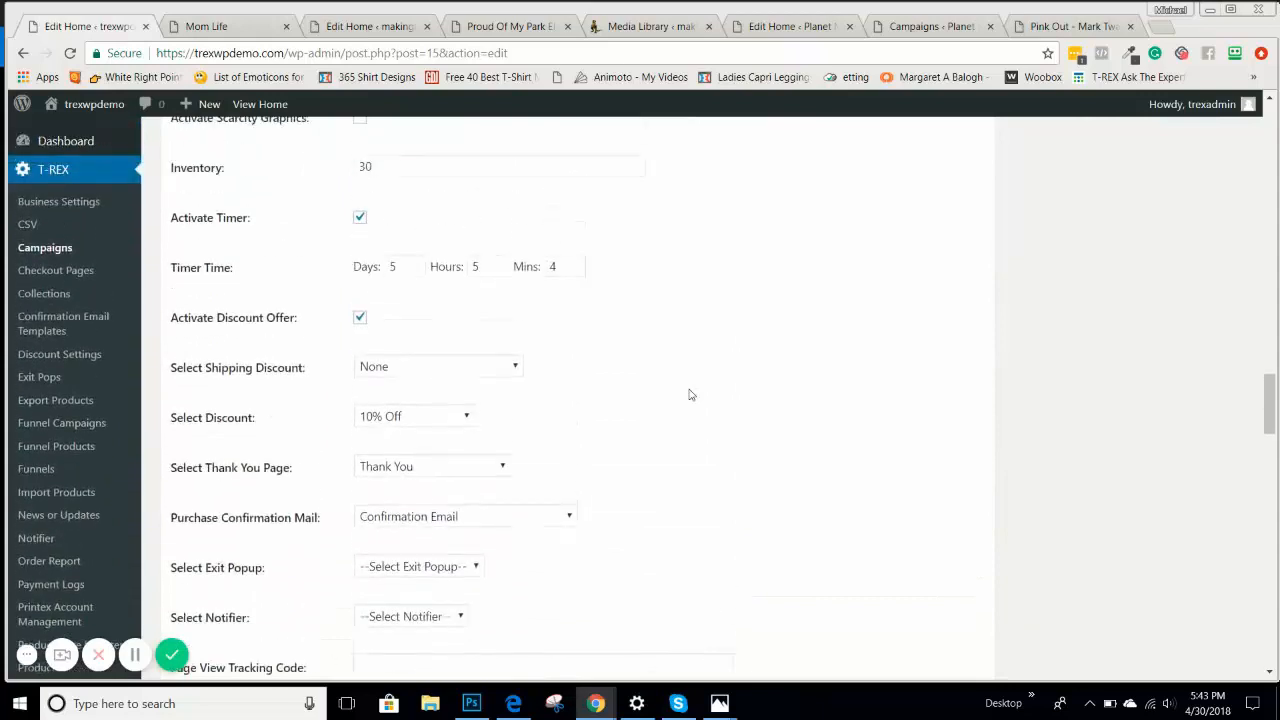
{"action": "scroll", "coordinate": [688, 394], "scroll_direction": "up", "scroll_amount": 1}
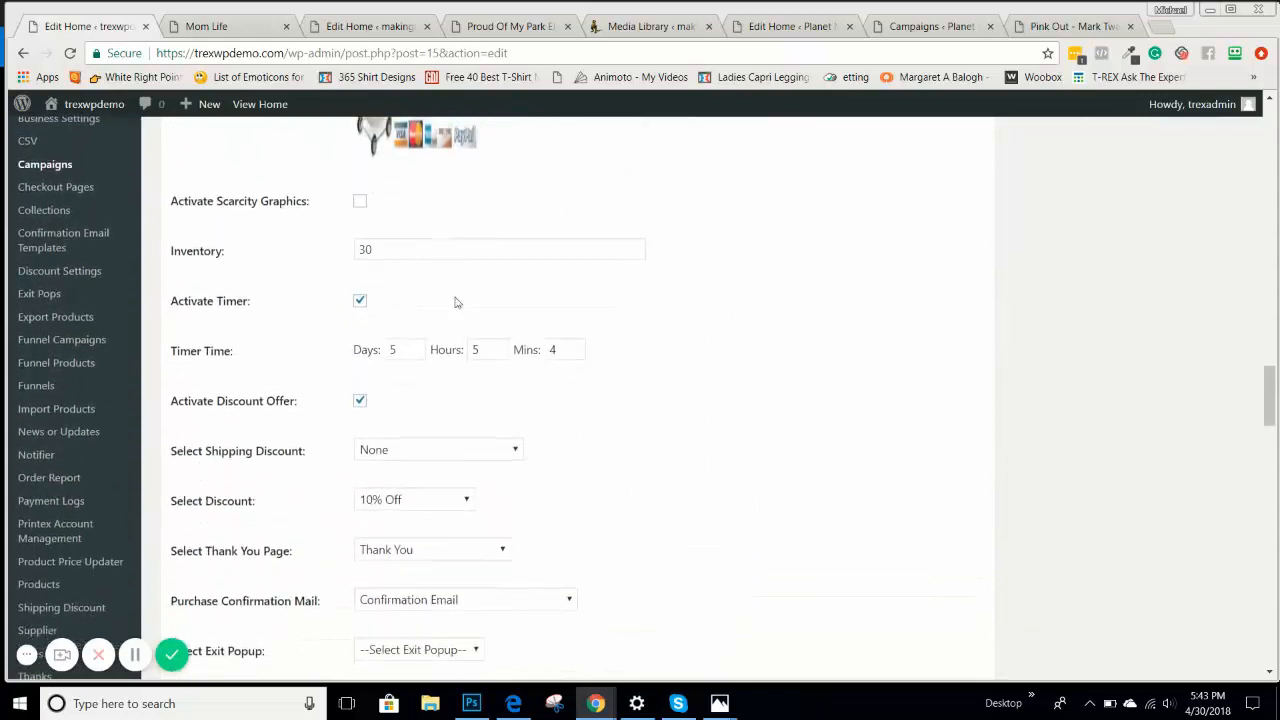
{"action": "left_click", "coordinate": [360, 201]}
{"action": "left_click", "coordinate": [219, 27]}
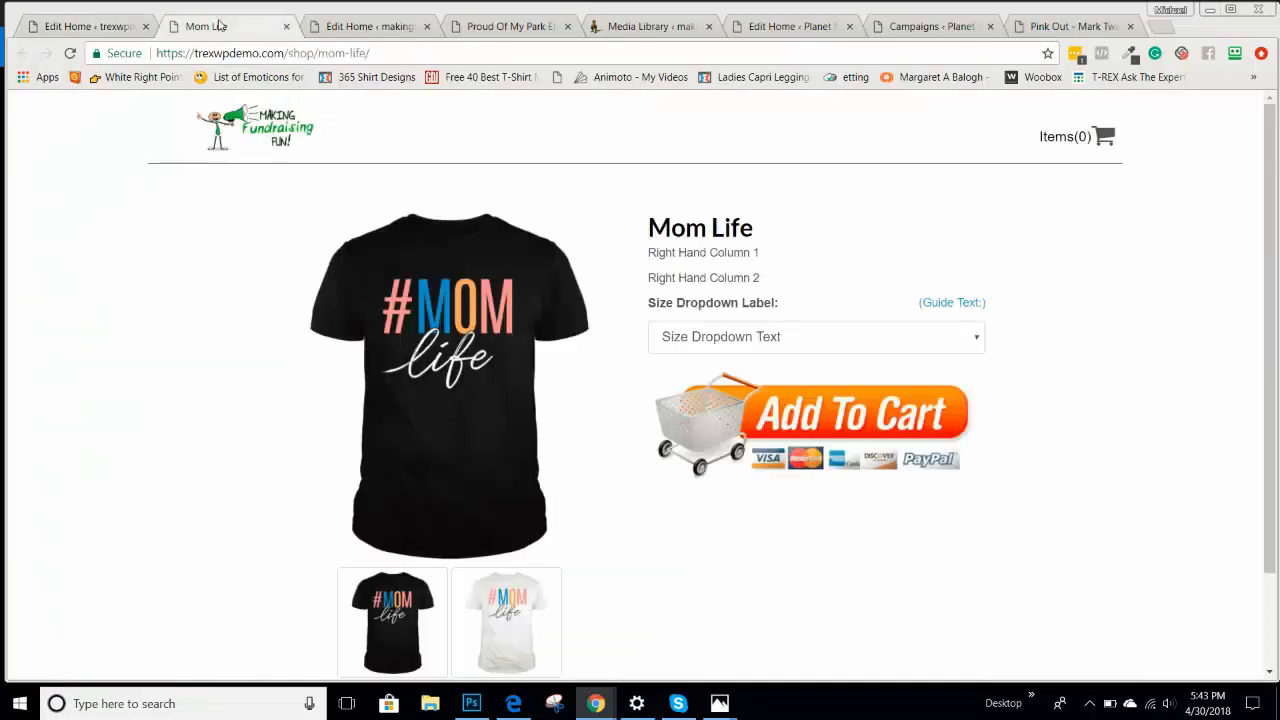
{"action": "left_click", "coordinate": [84, 27]}
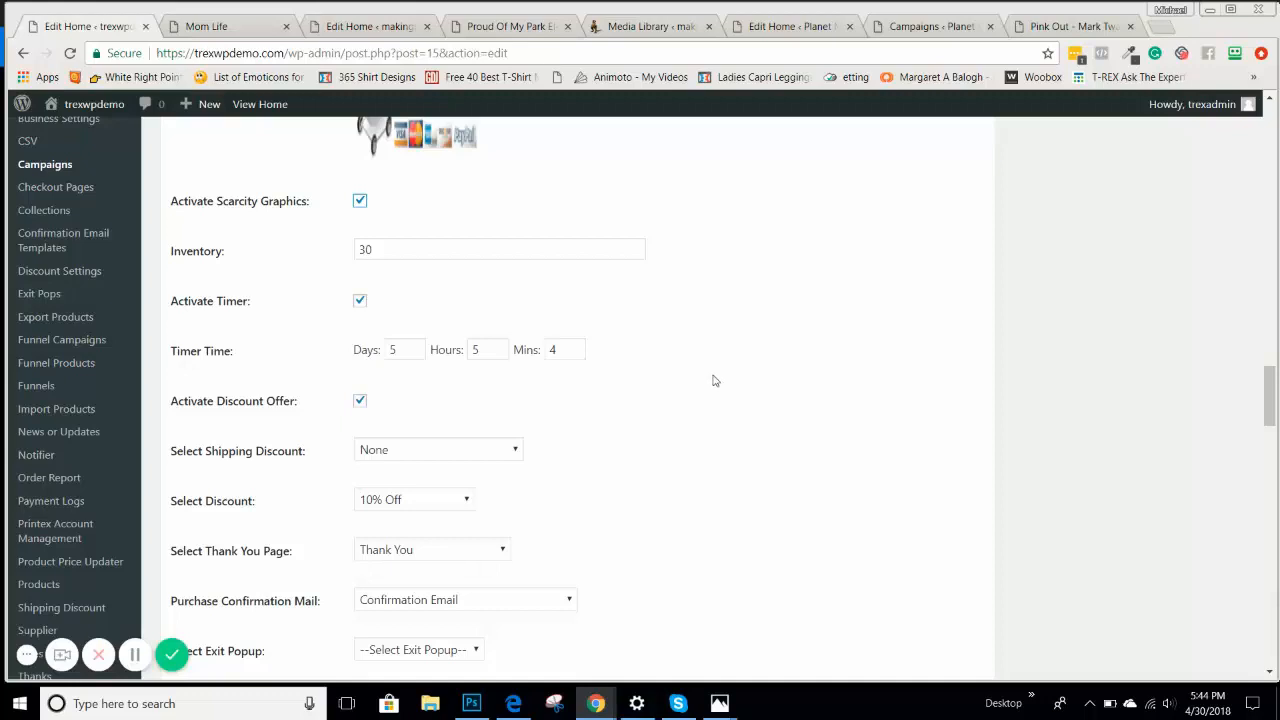
Step: Expand the campaign's Columns section and copy the %timer% short code into Right Column 3
{"action": "scroll", "coordinate": [715, 381], "scroll_direction": "up", "scroll_amount": 10}
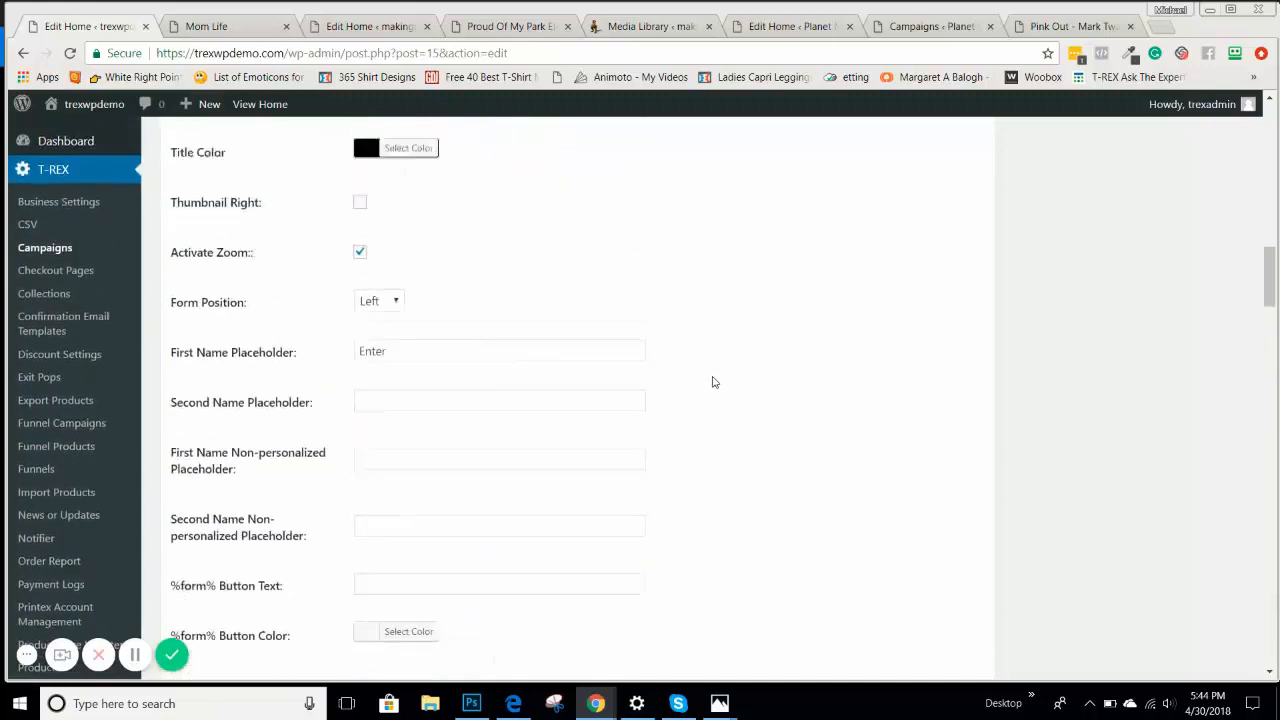
{"action": "scroll", "coordinate": [713, 382], "scroll_direction": "up", "scroll_amount": 10}
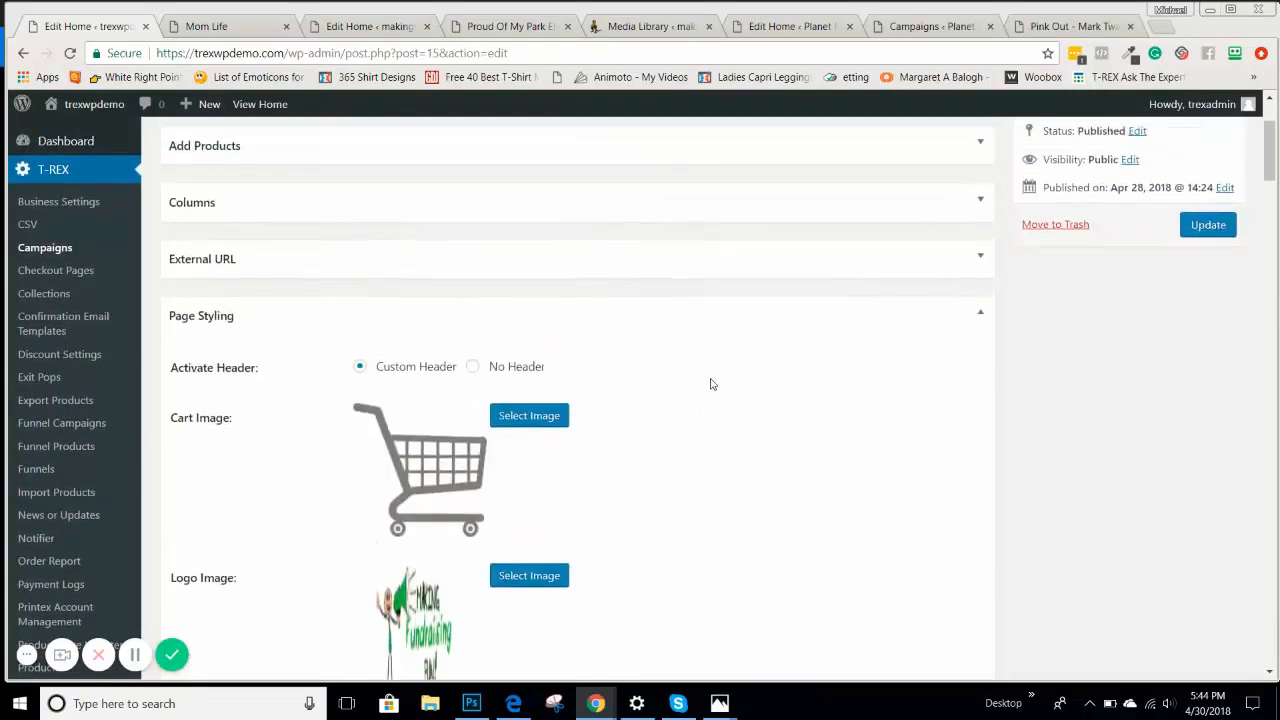
{"action": "scroll", "coordinate": [712, 384], "scroll_direction": "up", "scroll_amount": 2}
{"action": "left_click", "coordinate": [981, 288]}
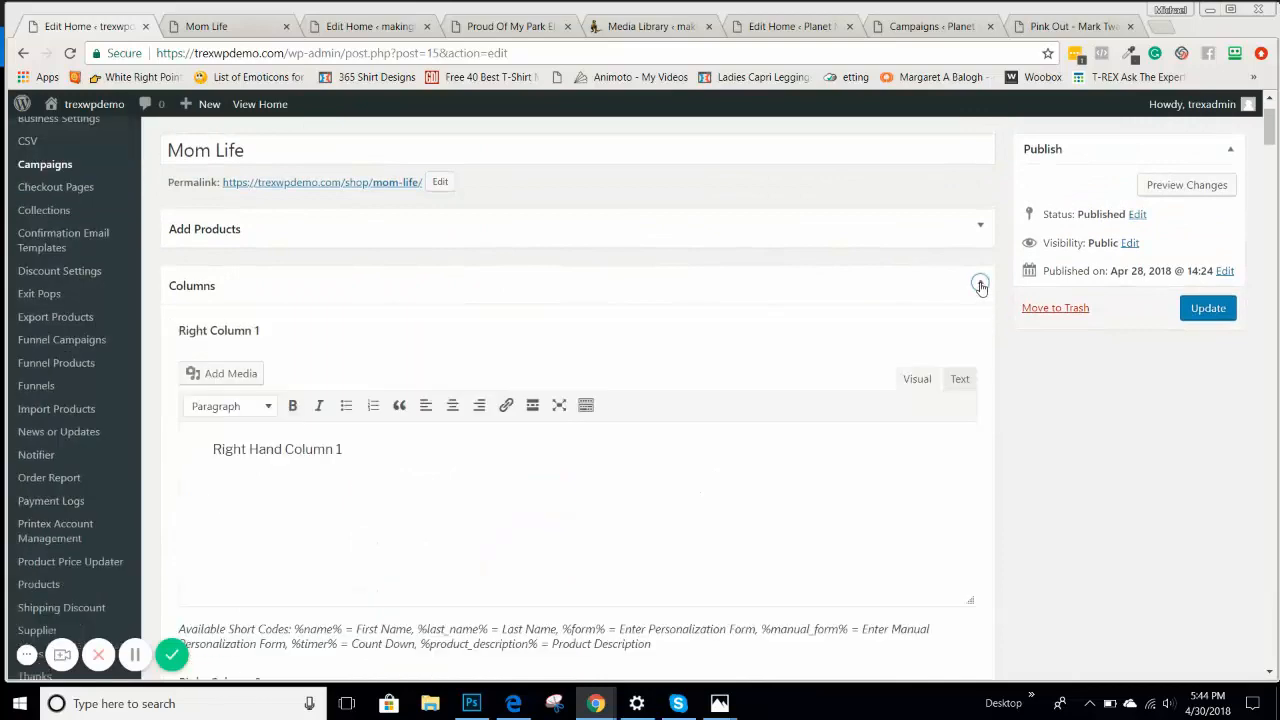
{"action": "scroll", "coordinate": [584, 366], "scroll_direction": "down", "scroll_amount": 4}
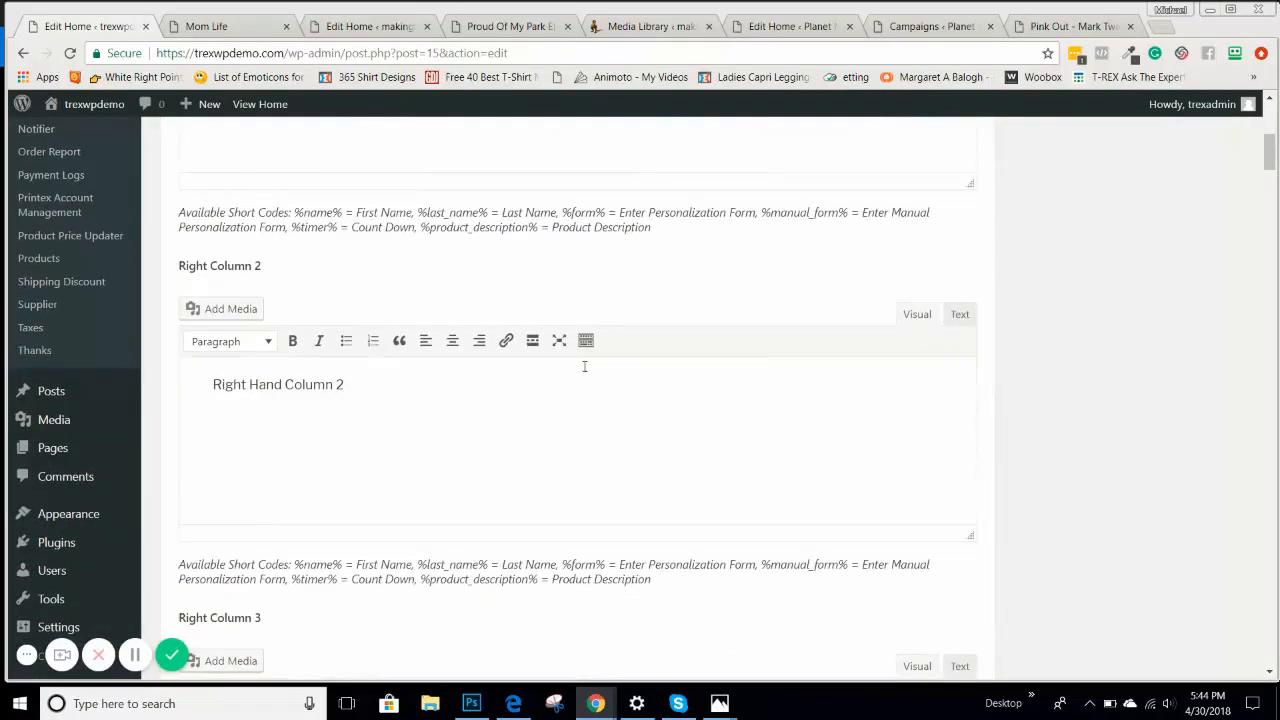
{"action": "scroll", "coordinate": [336, 400], "scroll_direction": "down", "scroll_amount": 3}
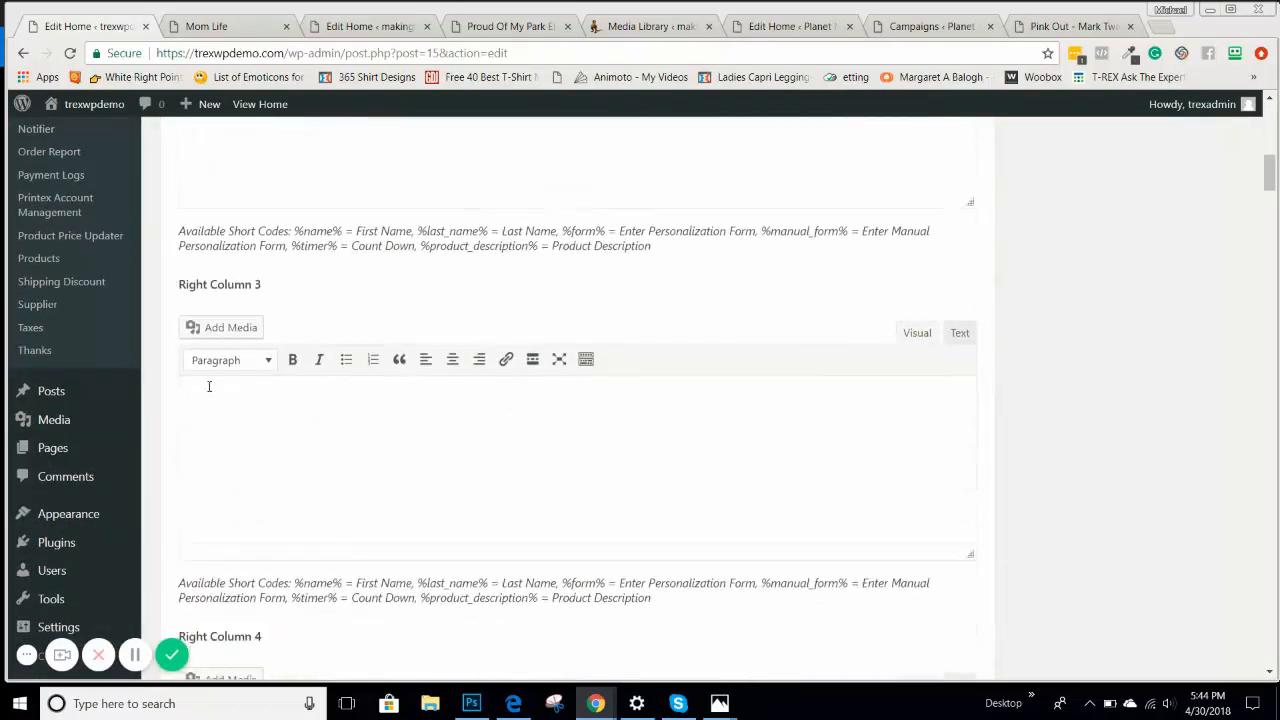
{"action": "scroll", "coordinate": [300, 420], "scroll_direction": "down", "scroll_amount": 2}
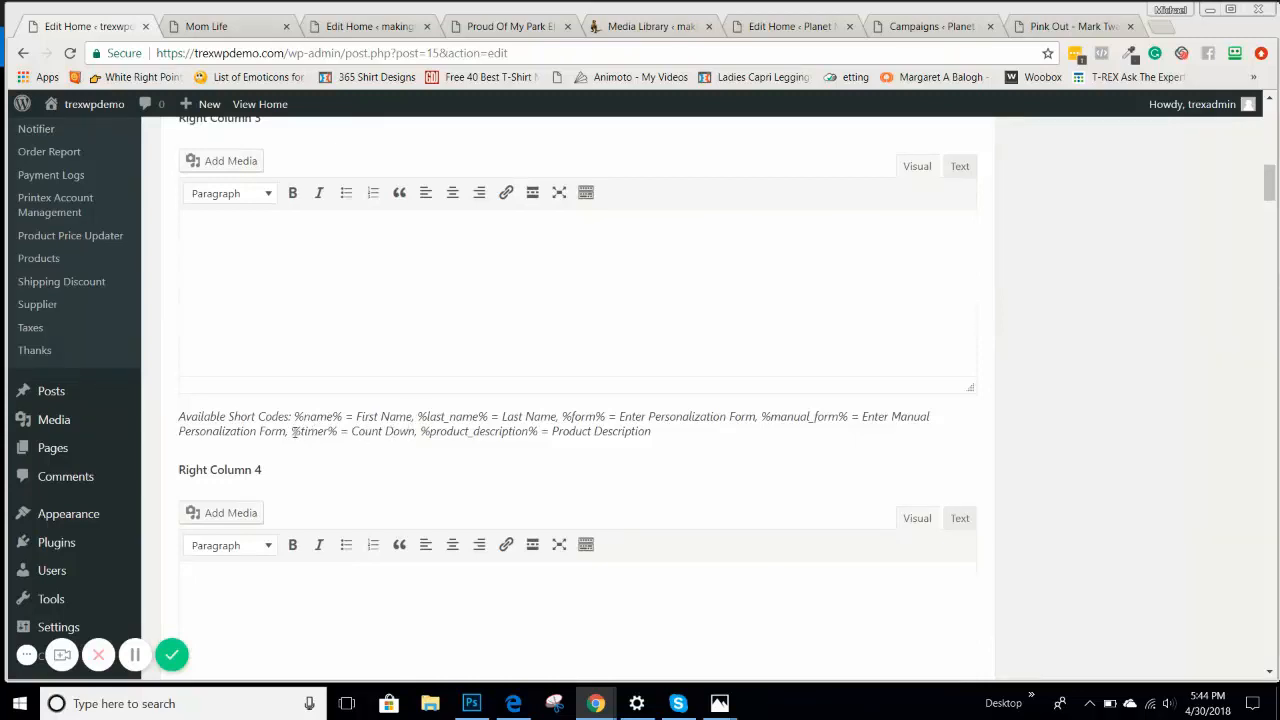
{"action": "left_click_drag", "start_coordinate": [293, 431], "coordinate": [342, 435]}
{"action": "key", "text": "ctrl+c"}
{"action": "left_click", "coordinate": [238, 240]}
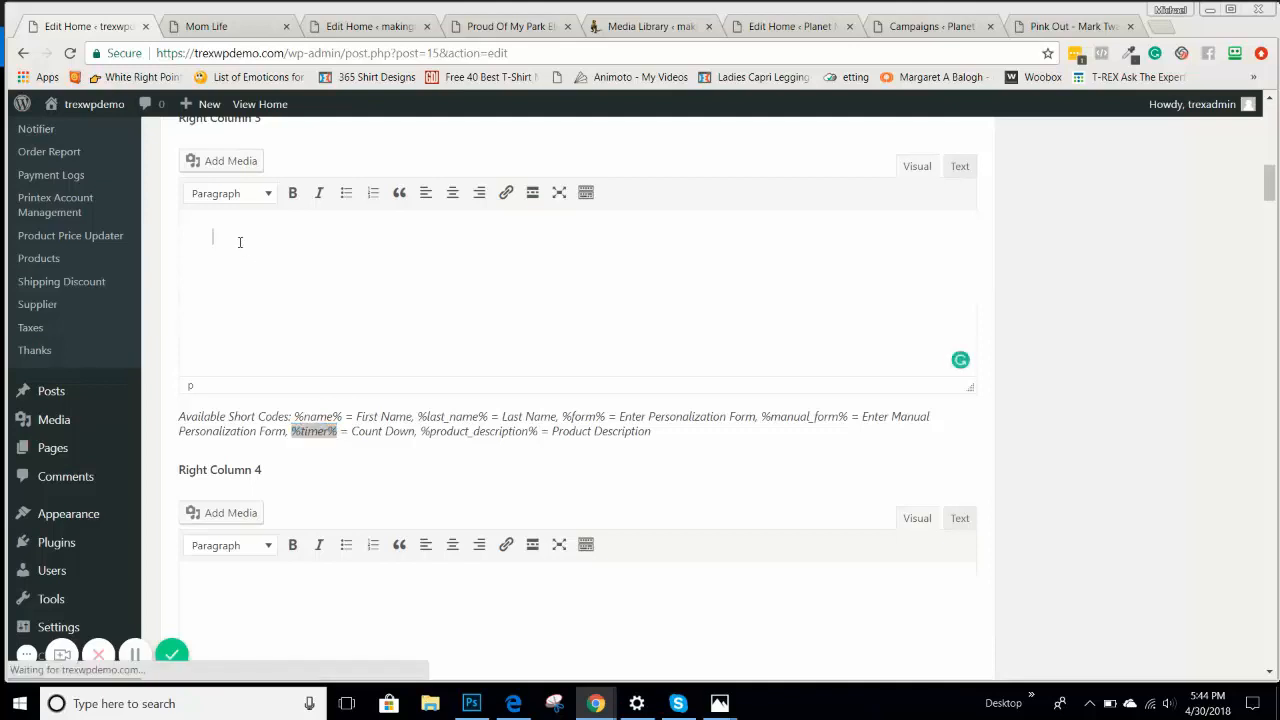
{"action": "key", "text": "ctrl+v"}
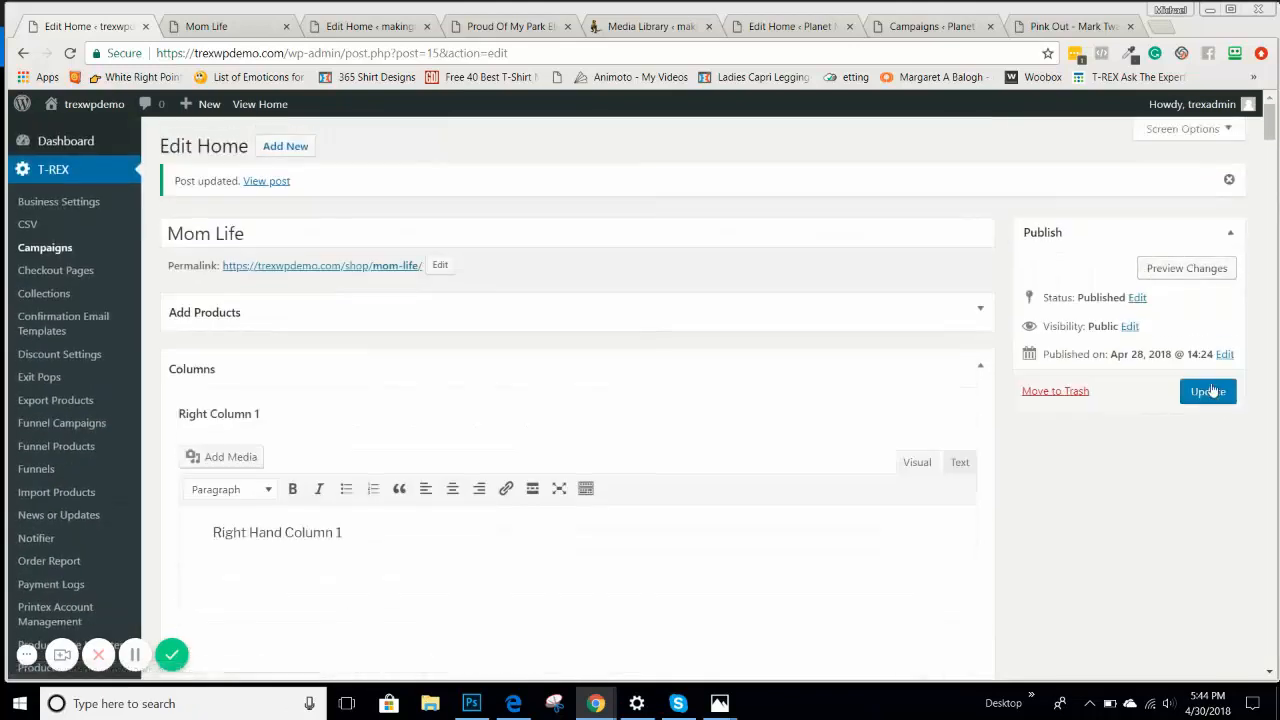
Step: Update the Mom Life campaign and reload its shop page to check the scarcity bar and countdown timer
{"action": "left_click", "coordinate": [1210, 391]}
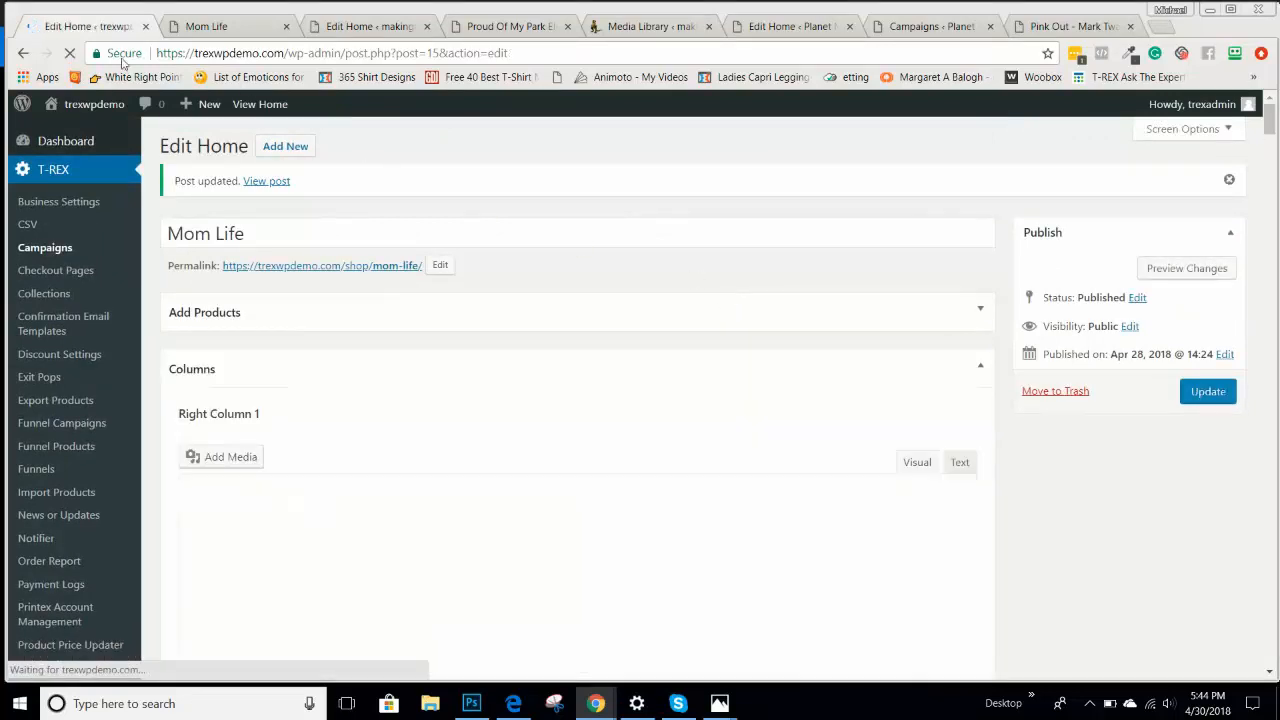
{"action": "left_click", "coordinate": [210, 27]}
{"action": "left_click", "coordinate": [69, 53]}
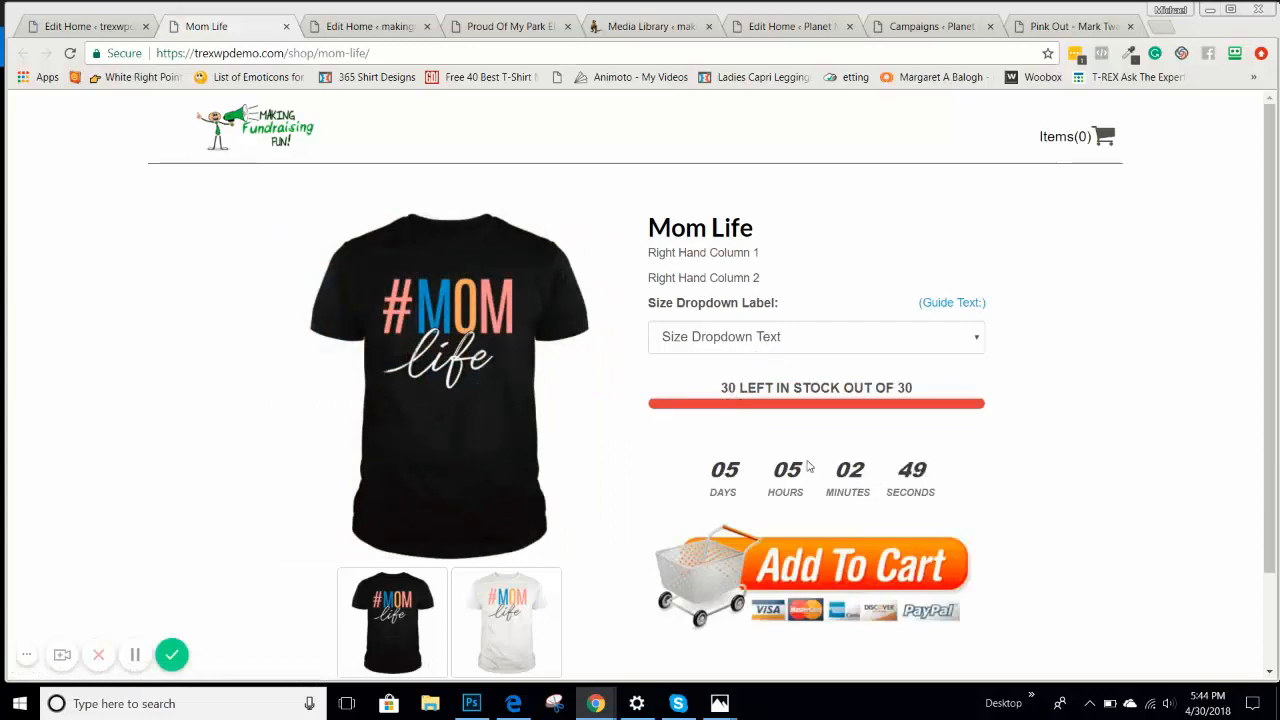
Step: Compare the campaign's Right Column 1 and 2 content with the corresponding text lines on the shop page
{"action": "left_click", "coordinate": [90, 26]}
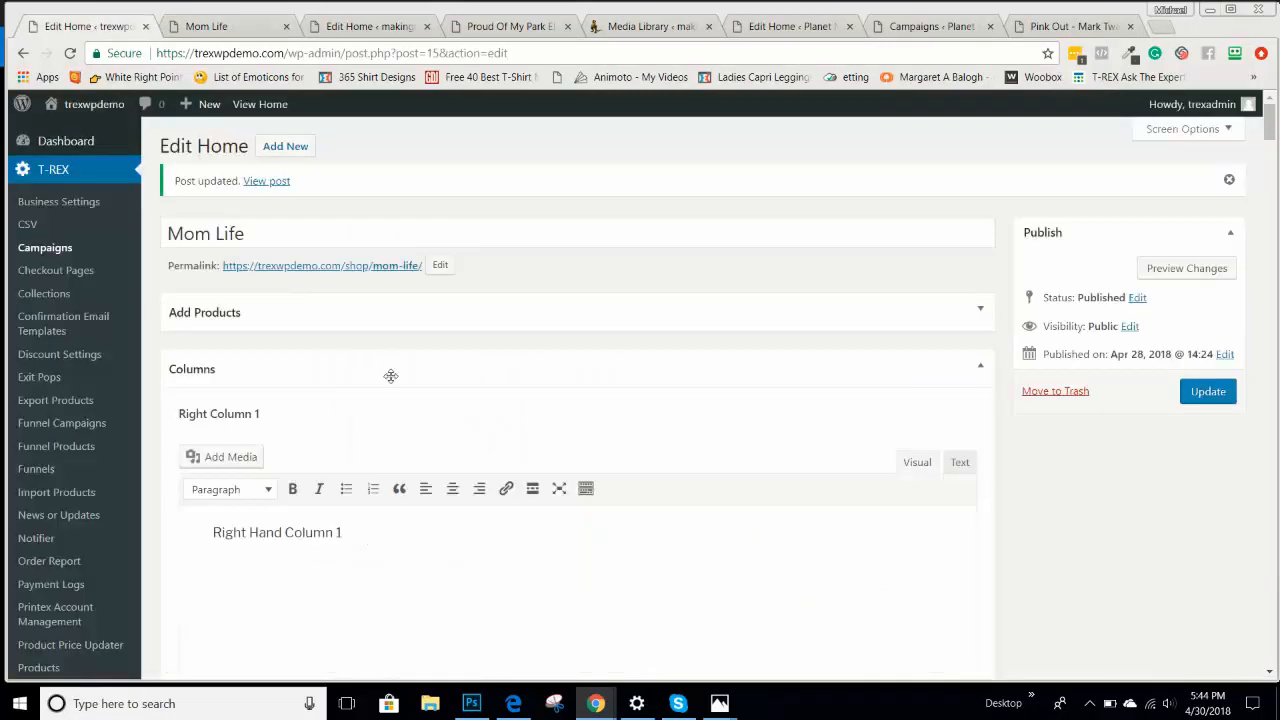
{"action": "scroll", "coordinate": [391, 378], "scroll_direction": "down", "scroll_amount": 3}
{"action": "scroll", "coordinate": [391, 391], "scroll_direction": "up", "scroll_amount": 3}
{"action": "left_click", "coordinate": [229, 28]}
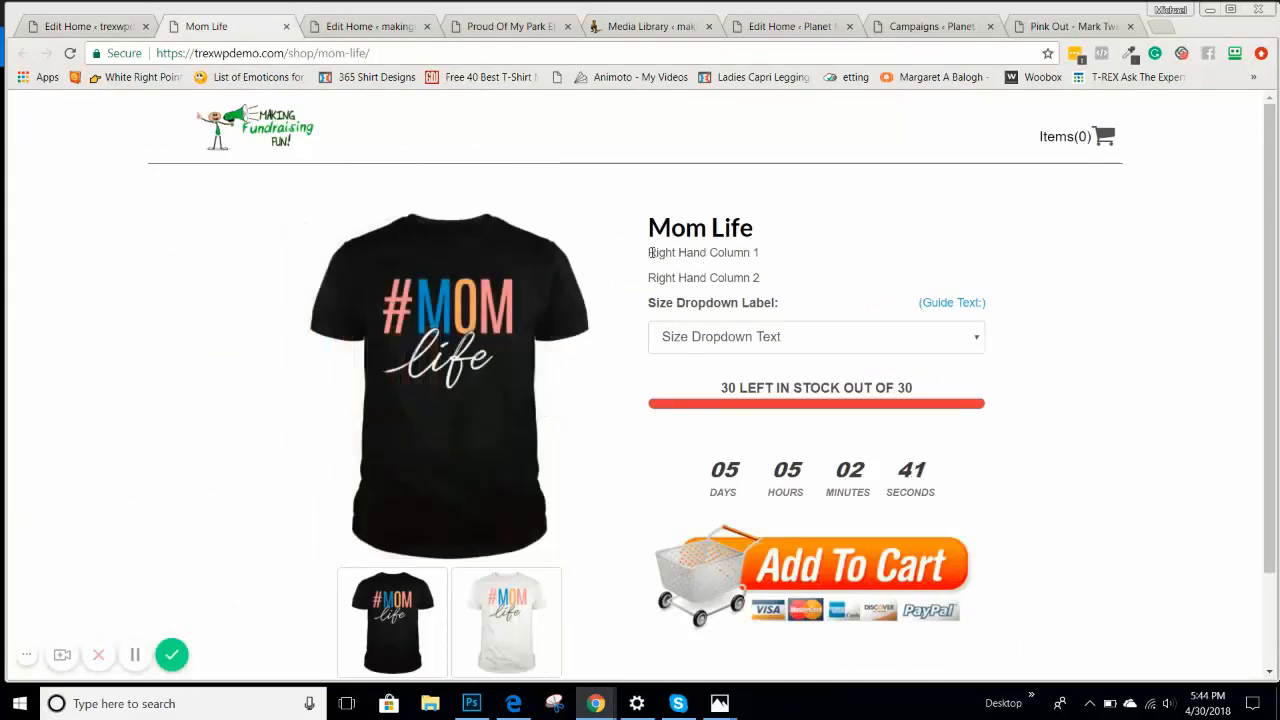
{"action": "left_click_drag", "start_coordinate": [650, 252], "coordinate": [763, 263]}
{"action": "left_click_drag", "start_coordinate": [648, 278], "coordinate": [768, 290]}
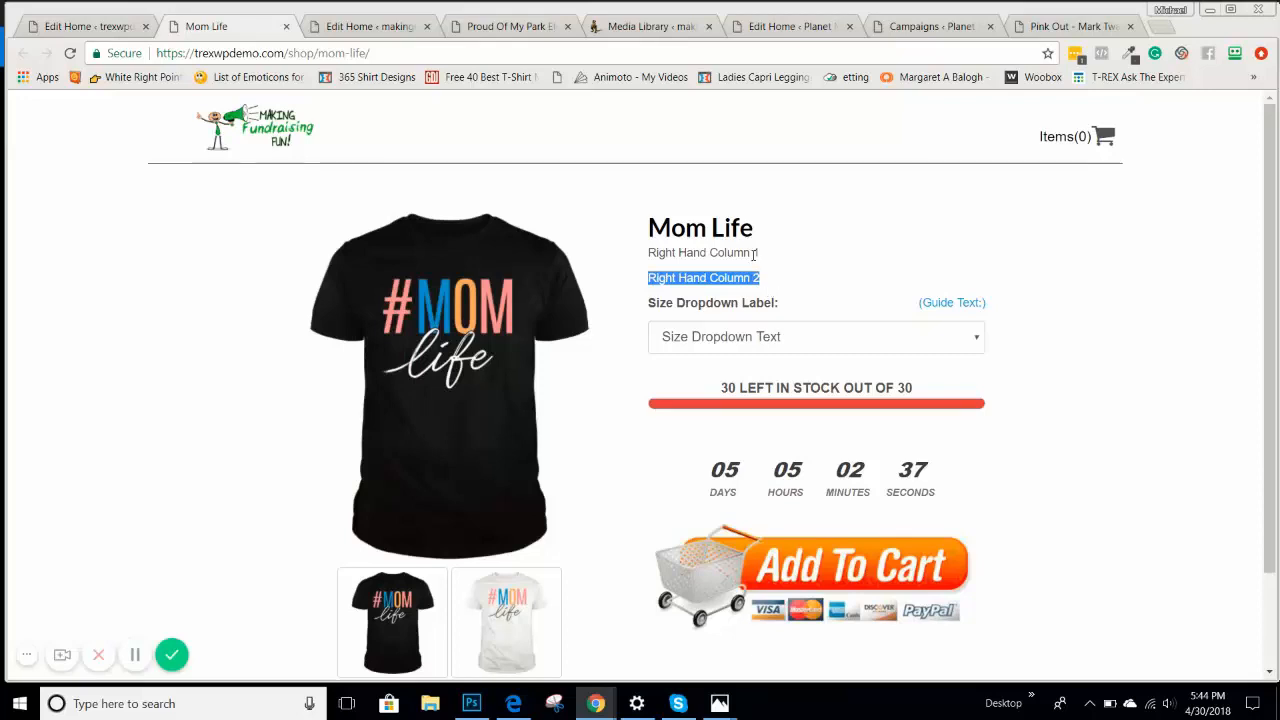